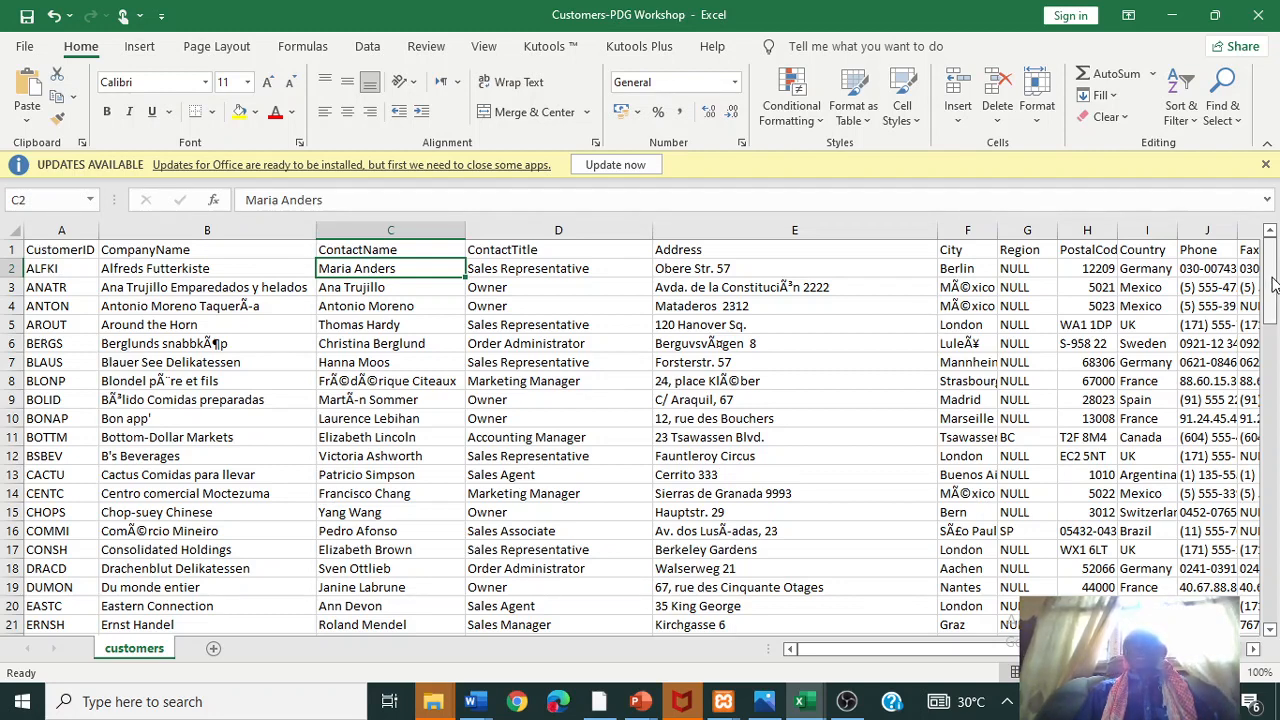
- Leave the Excel customer sheet and switch to the blank Document1 in Word
drag(1273, 285, 1270, 248)
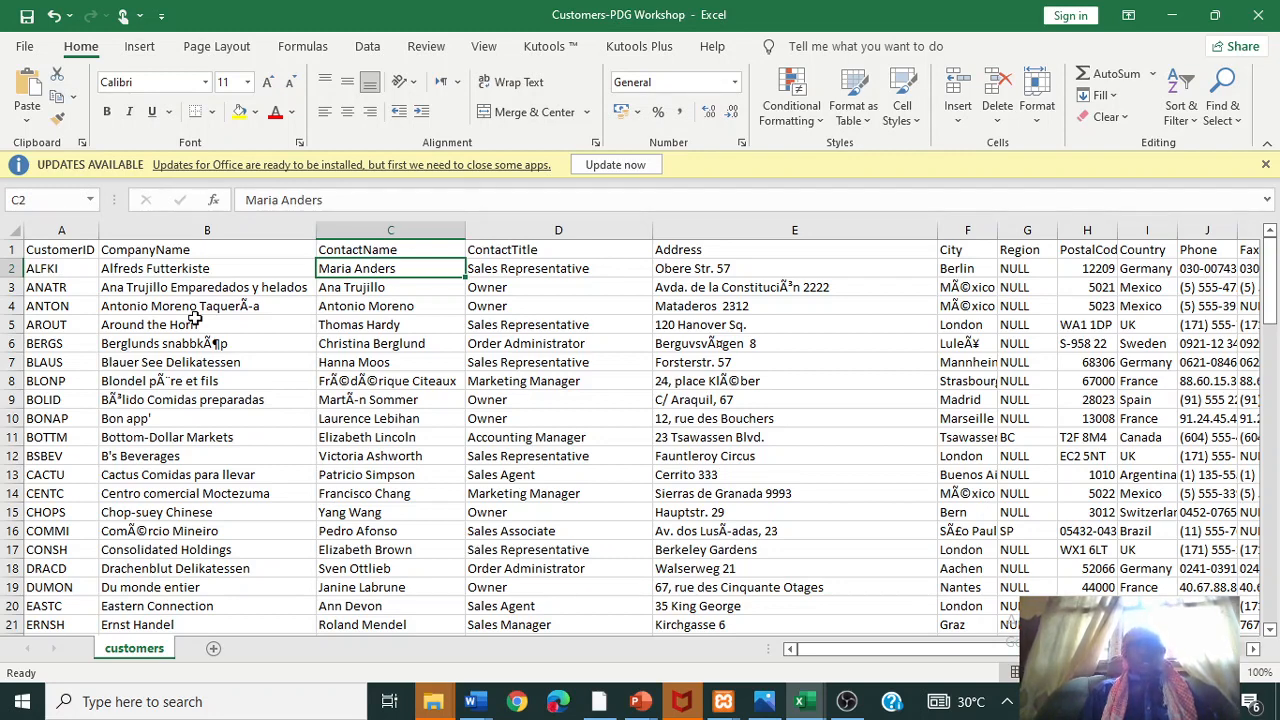
click(45, 252)
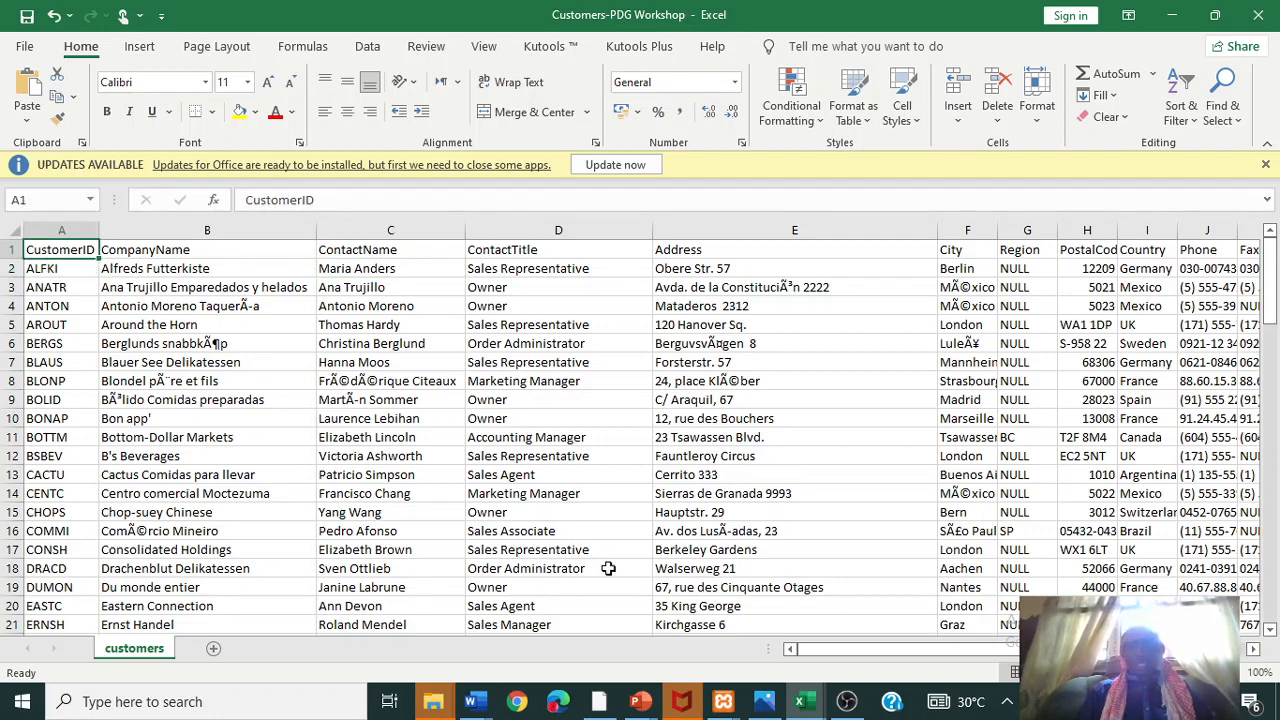
click(846, 706)
click(846, 706)
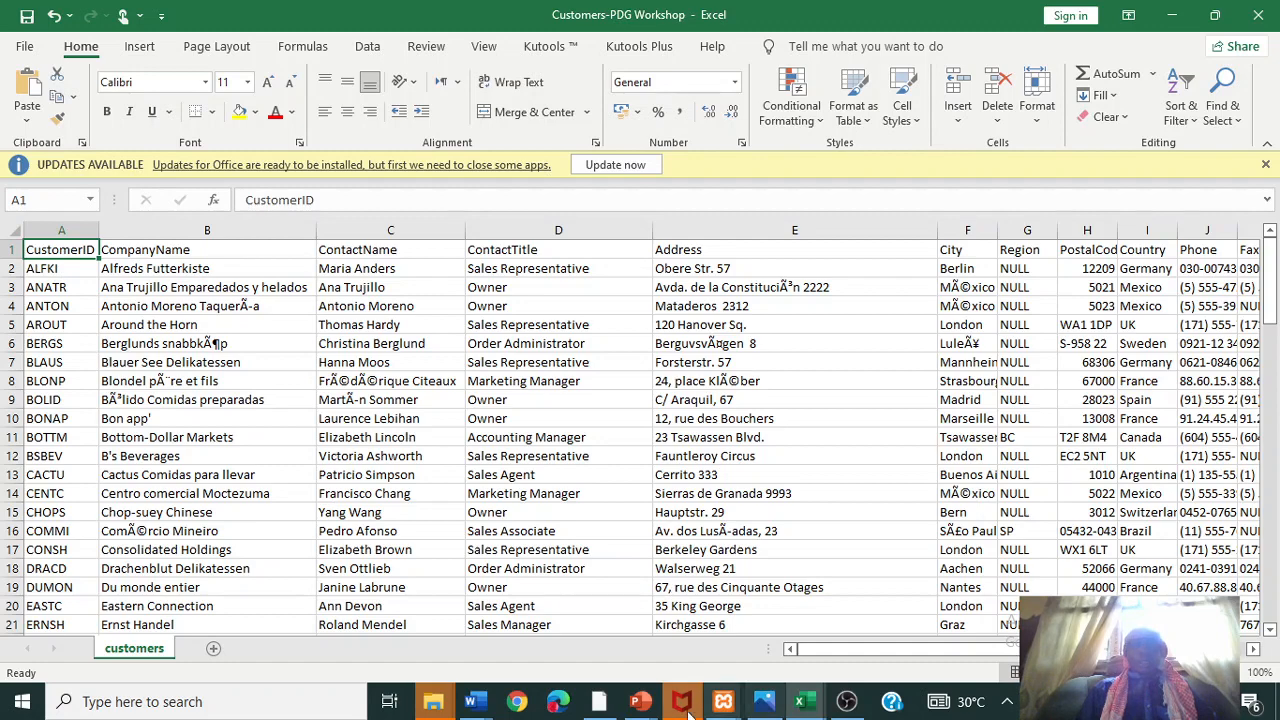
mouse_move(474, 701)
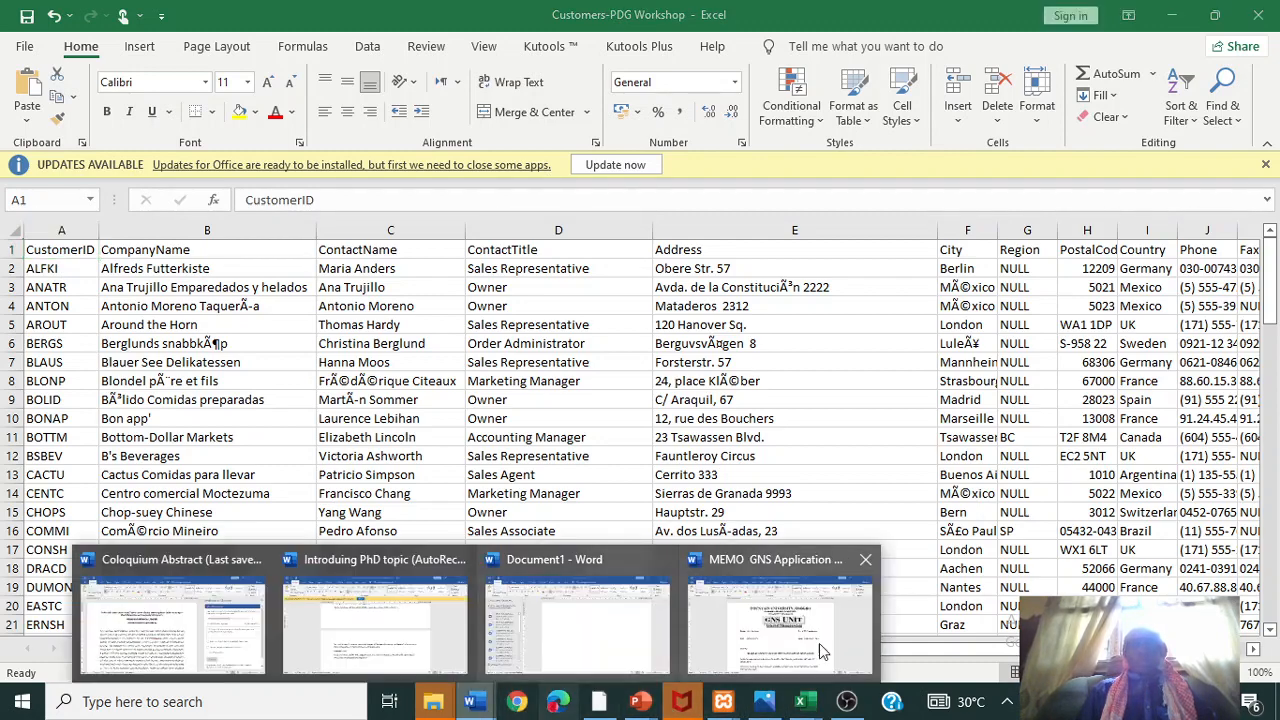
click(621, 624)
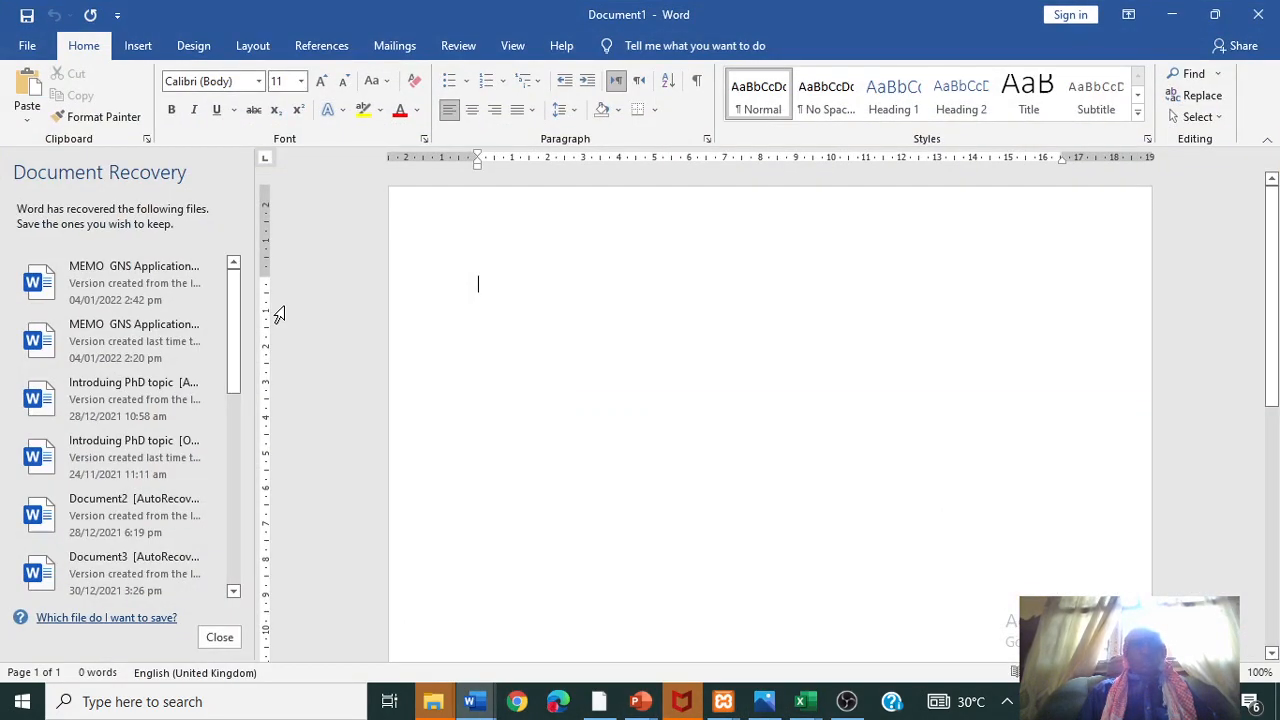
- Type the 'Dear ABC Technologies' greeting, Address and City lines, 'Dear Contact' and 'This is to inform you that'
text(Dear)
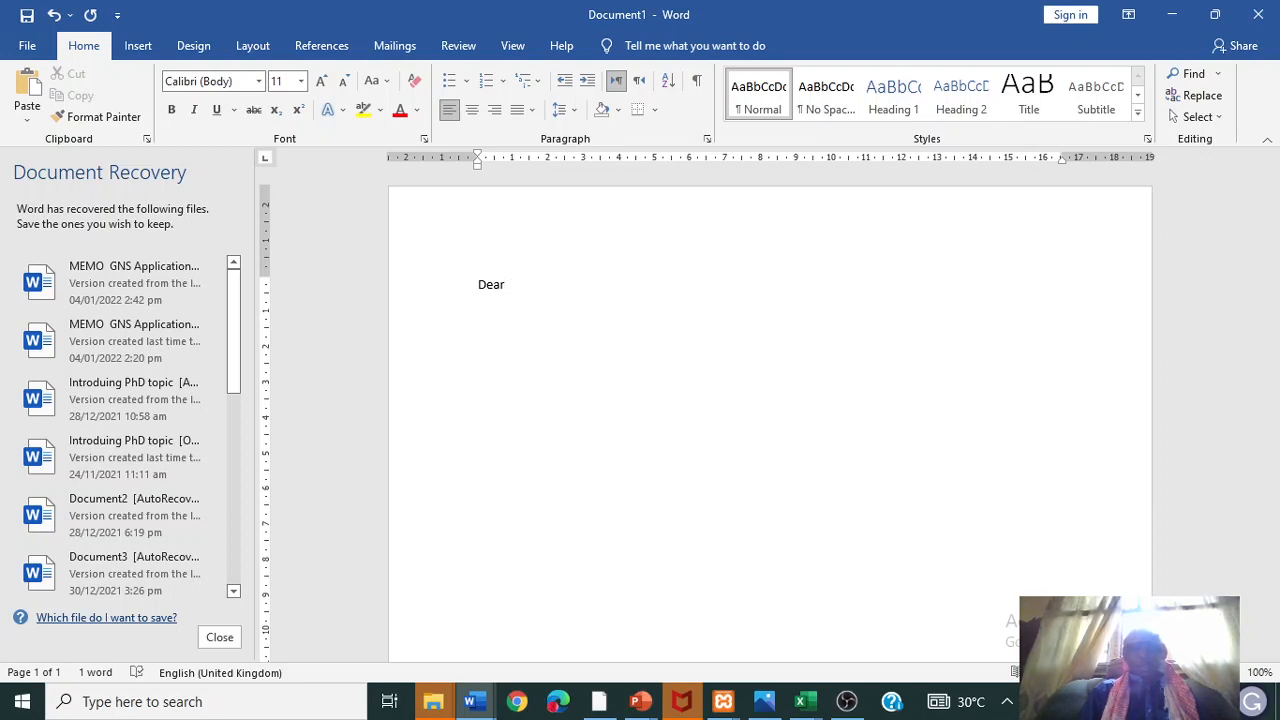
text(AB C Te)
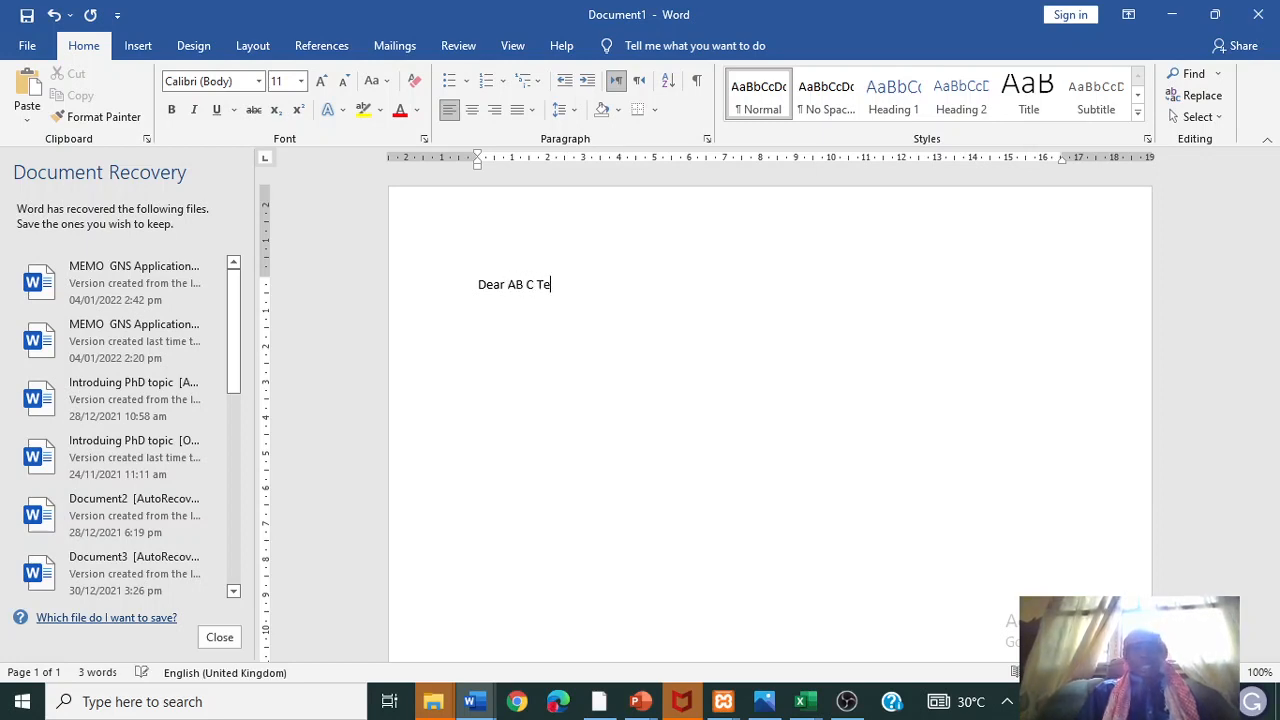
text(chnologies)
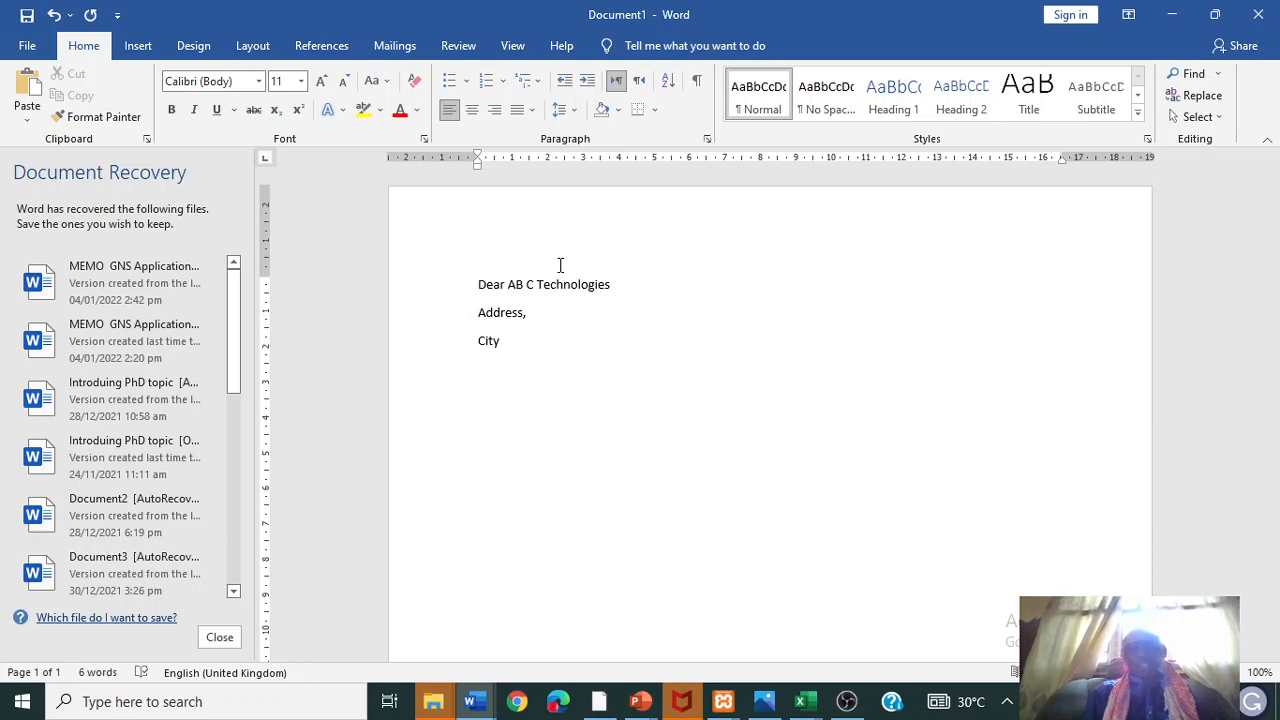
text(Dear Contatct.)
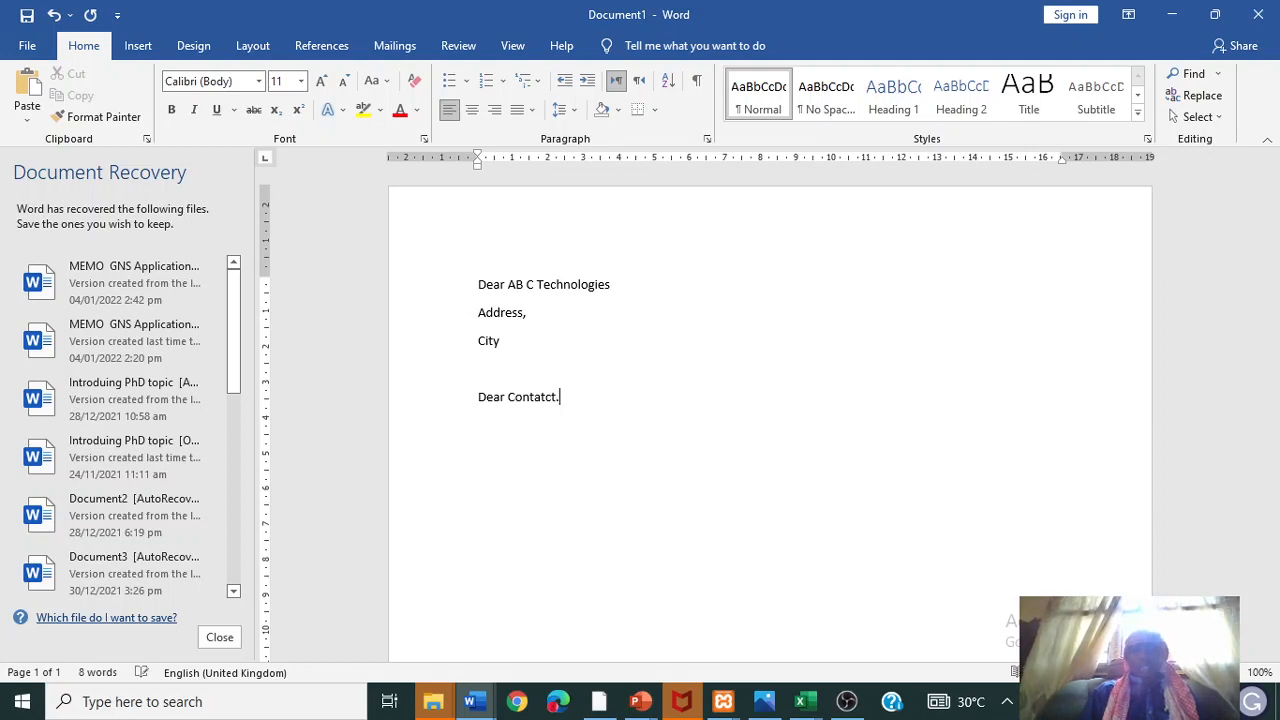
key(Return)
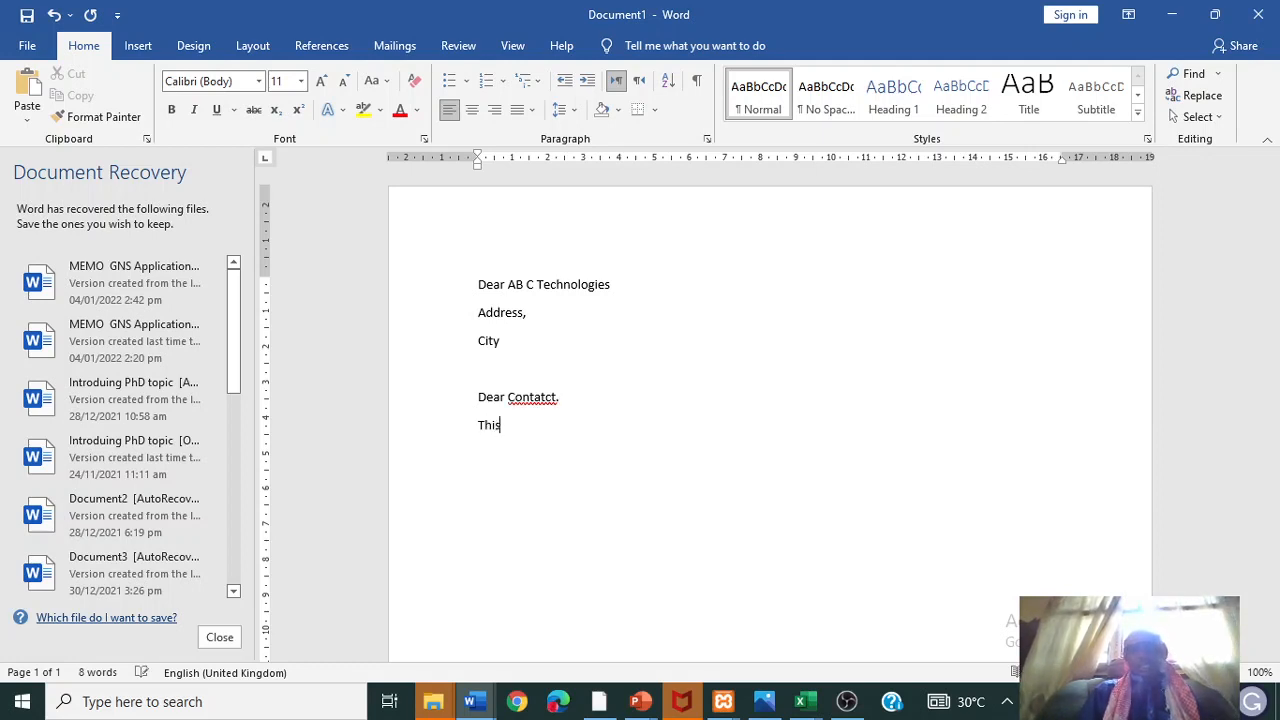
text(This is to infor)
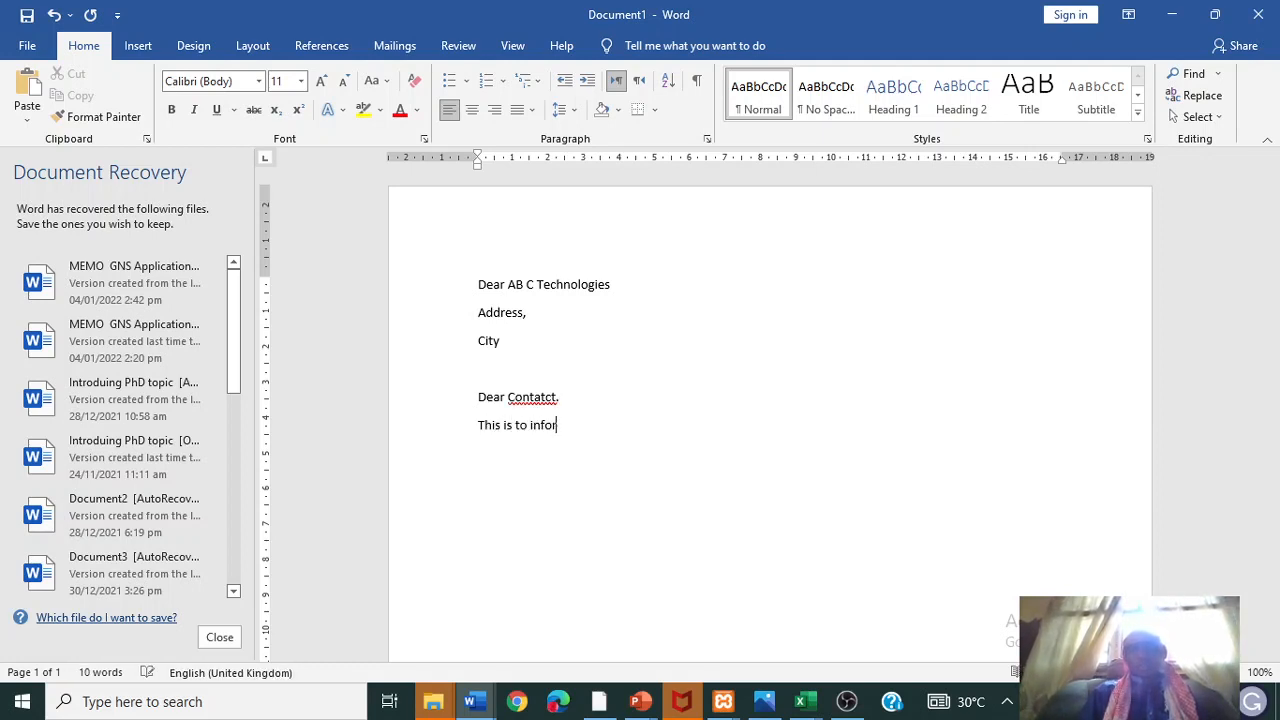
text(m you rthat)
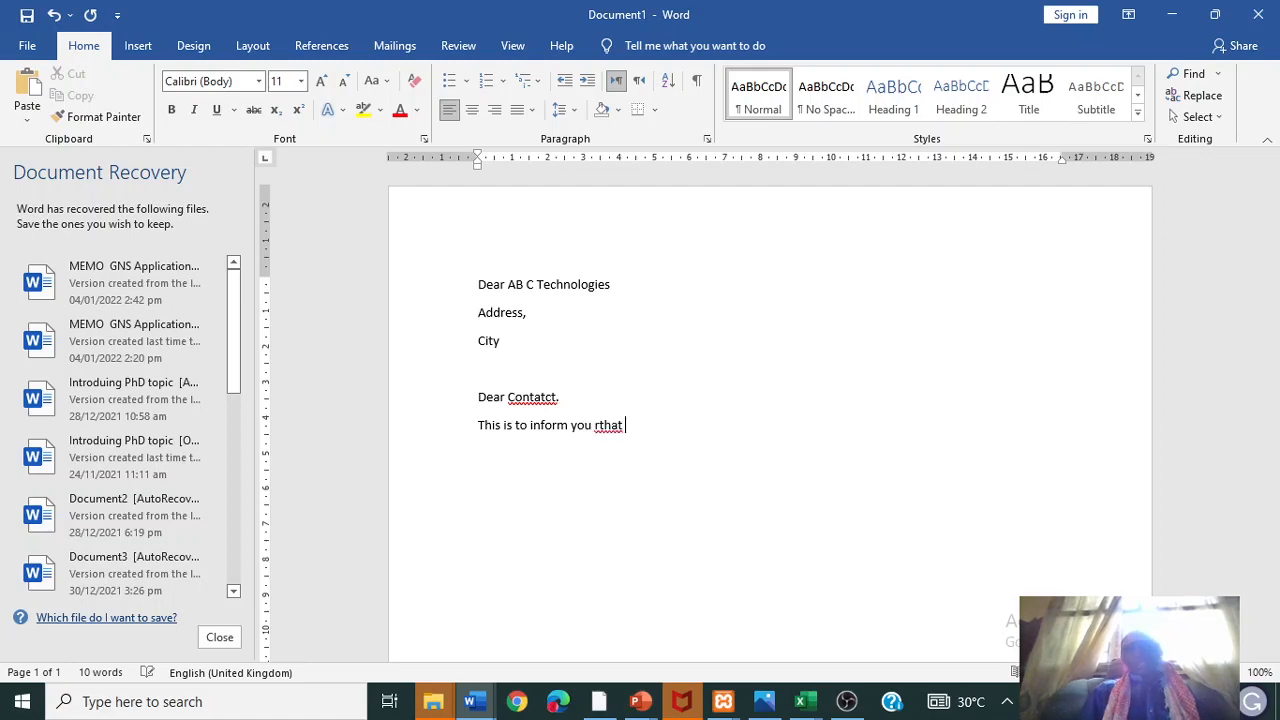
- Glance at the Customers-PDG Workshop workbook, then return to Document1
click(800, 701)
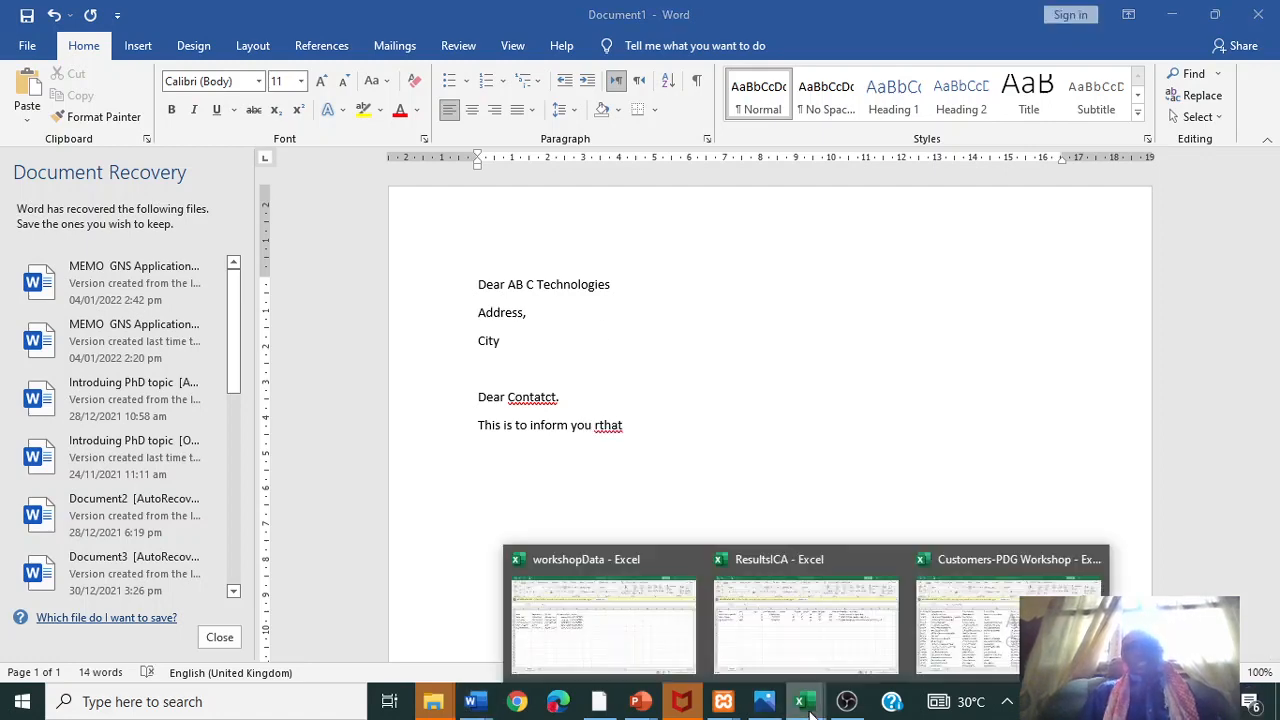
click(1012, 622)
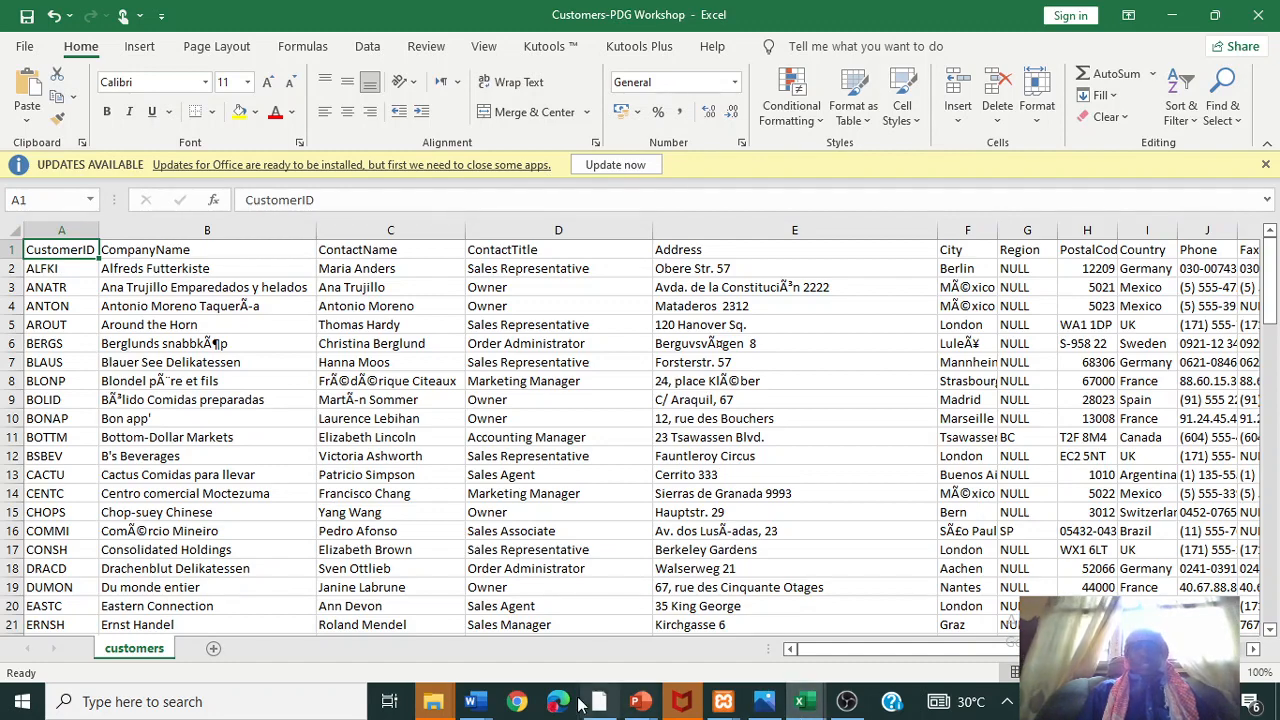
mouse_move(490, 707)
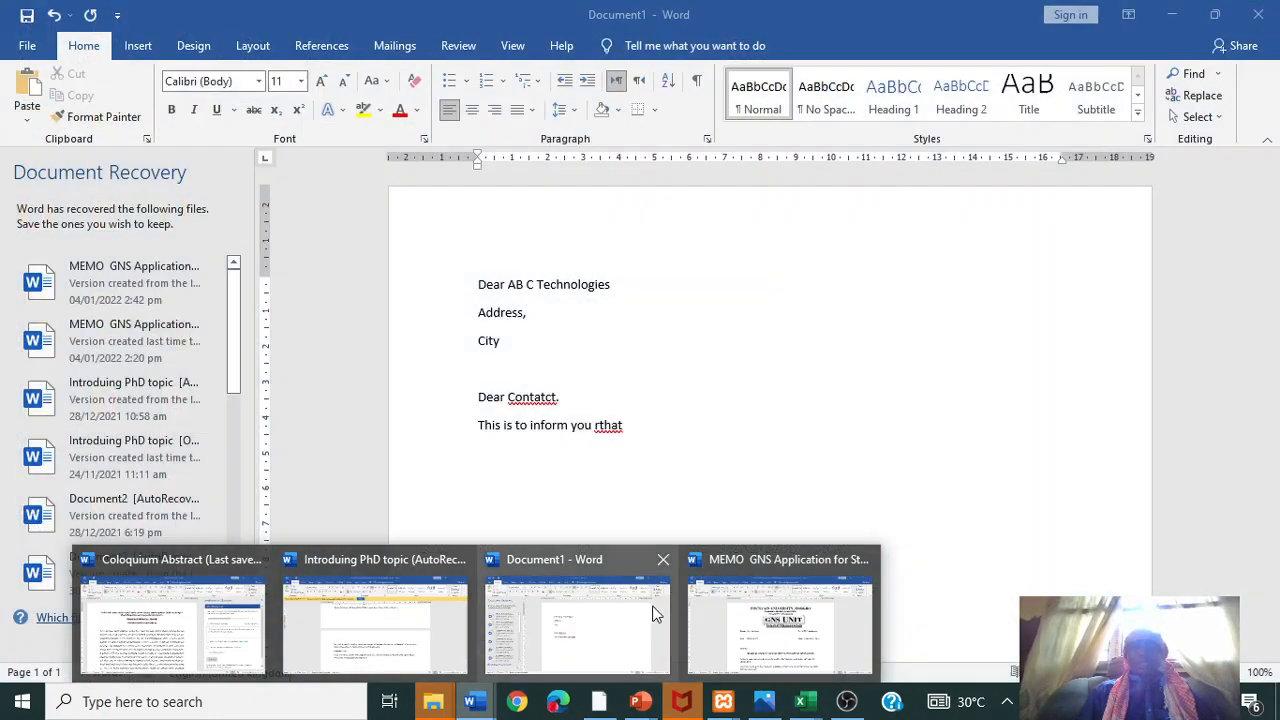
click(610, 613)
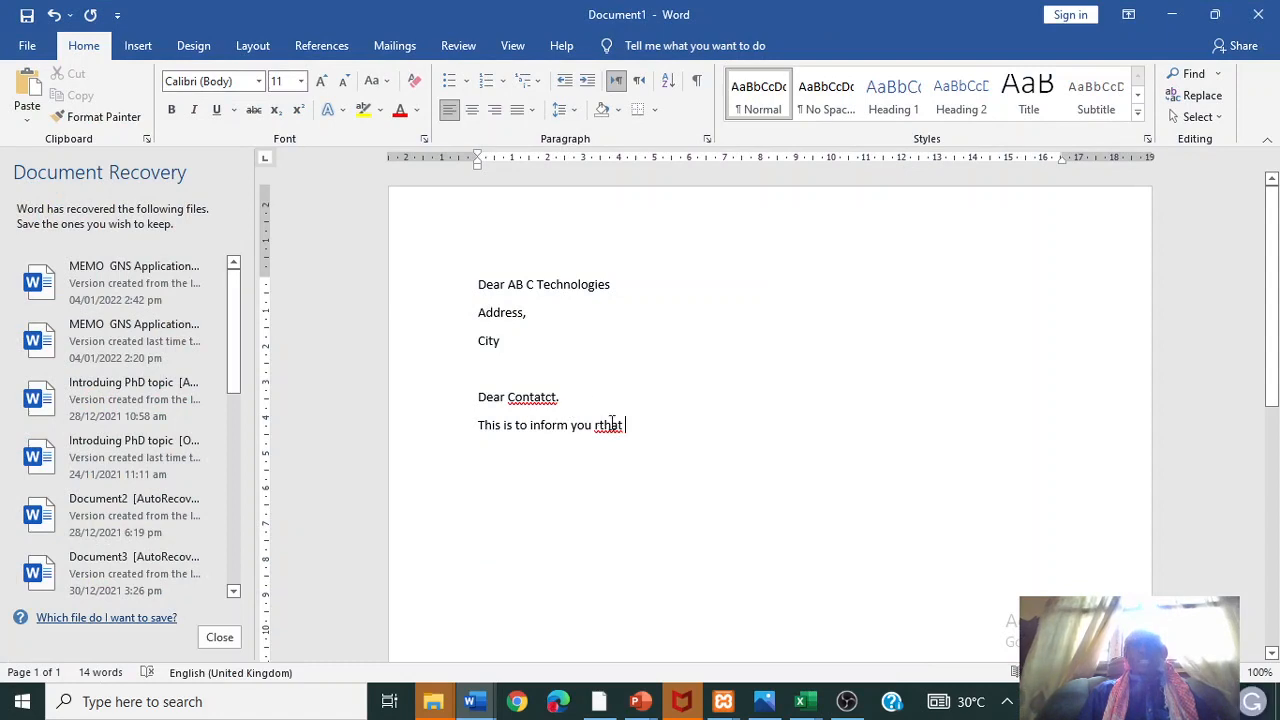
- Fix the typos 'rthat', 'AB C' and 'Contatct', and add a Country line below City
right_click(610, 430)
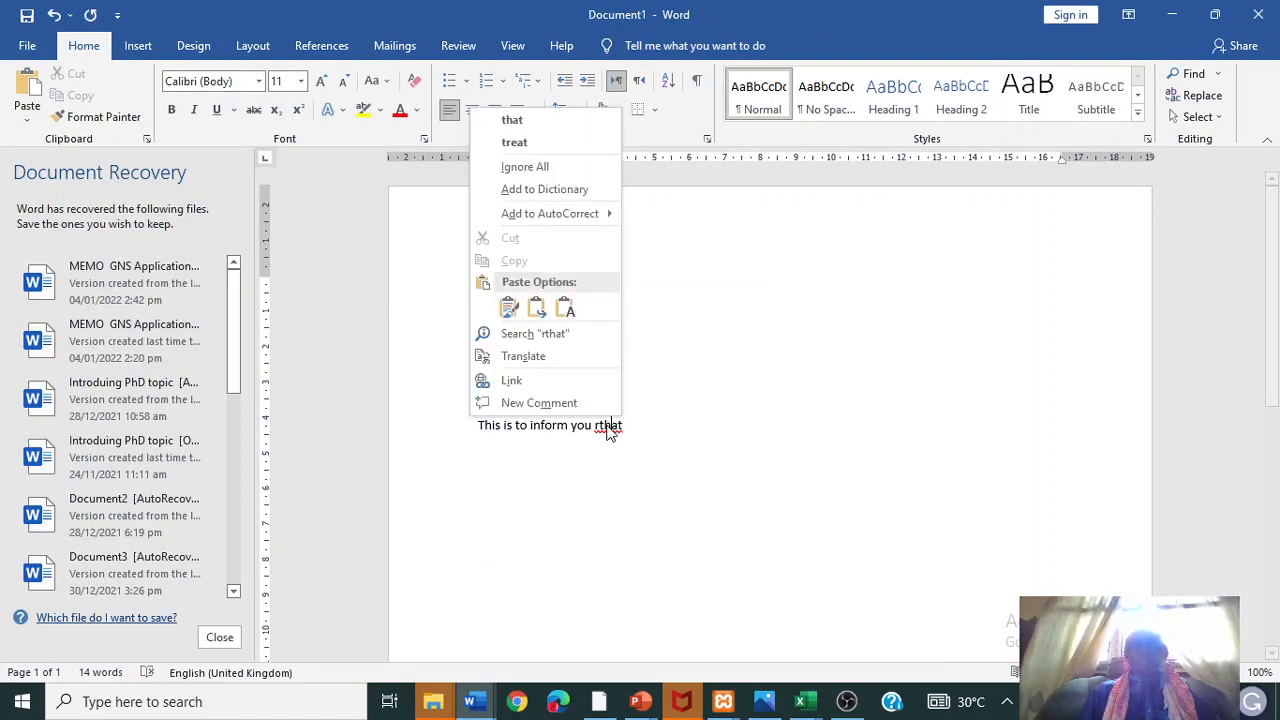
key(Escape)
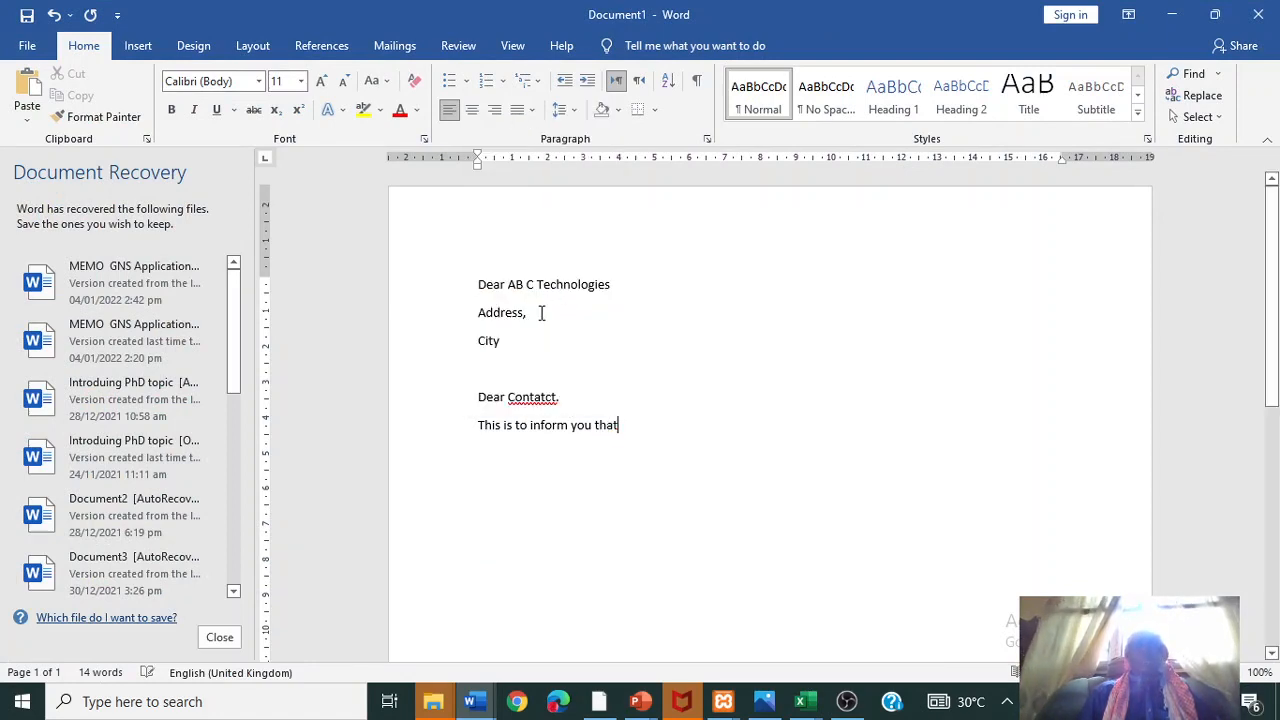
click(528, 286)
key(BackSpace)
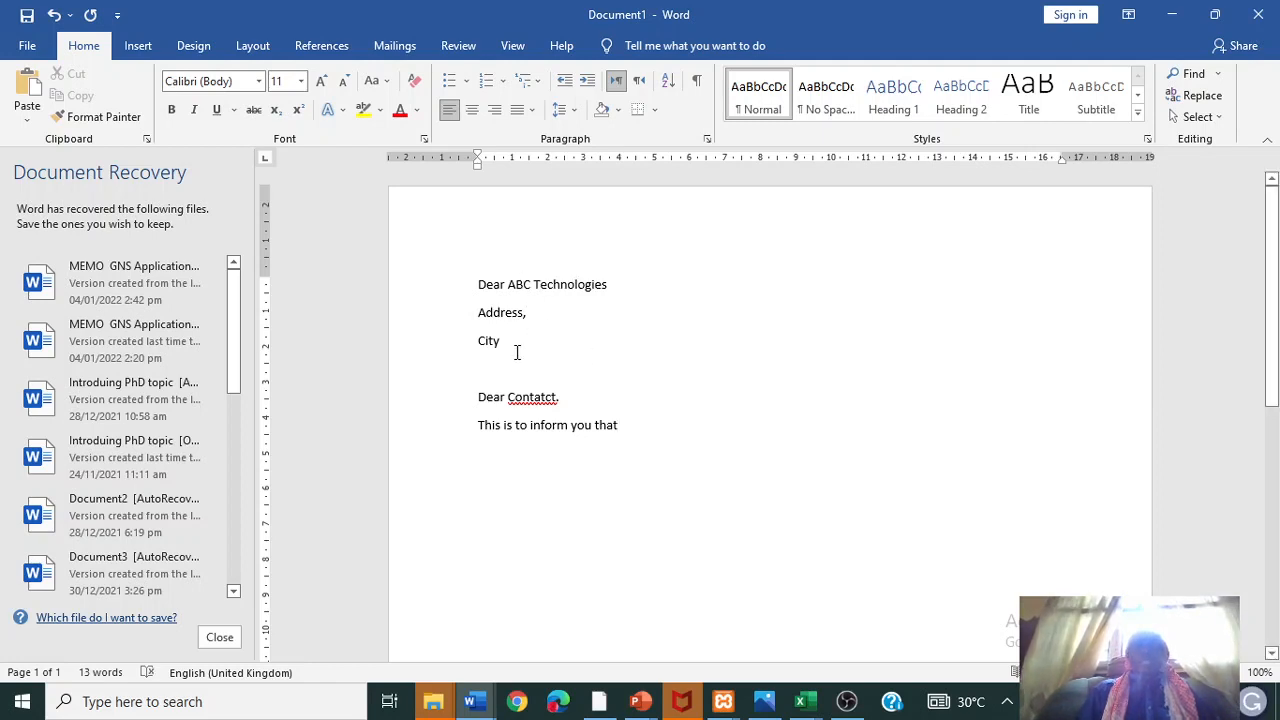
click(510, 347)
key(Return)
text(Country)
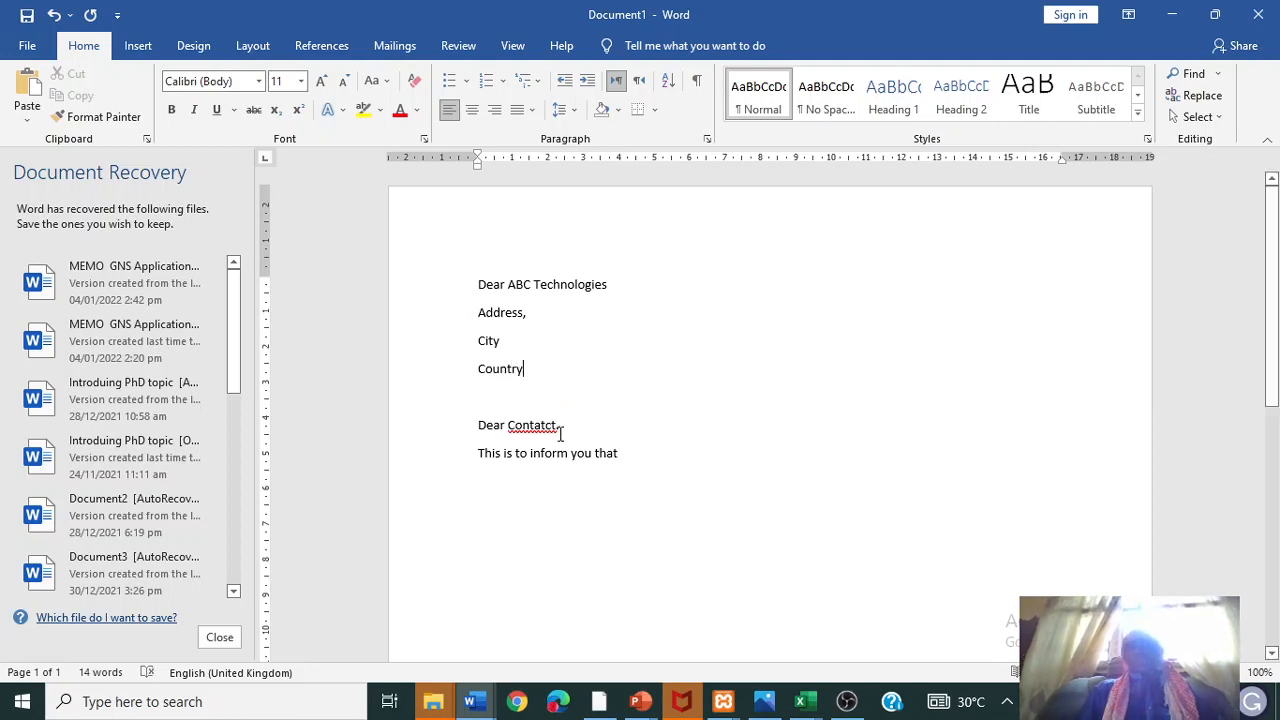
right_click(541, 425)
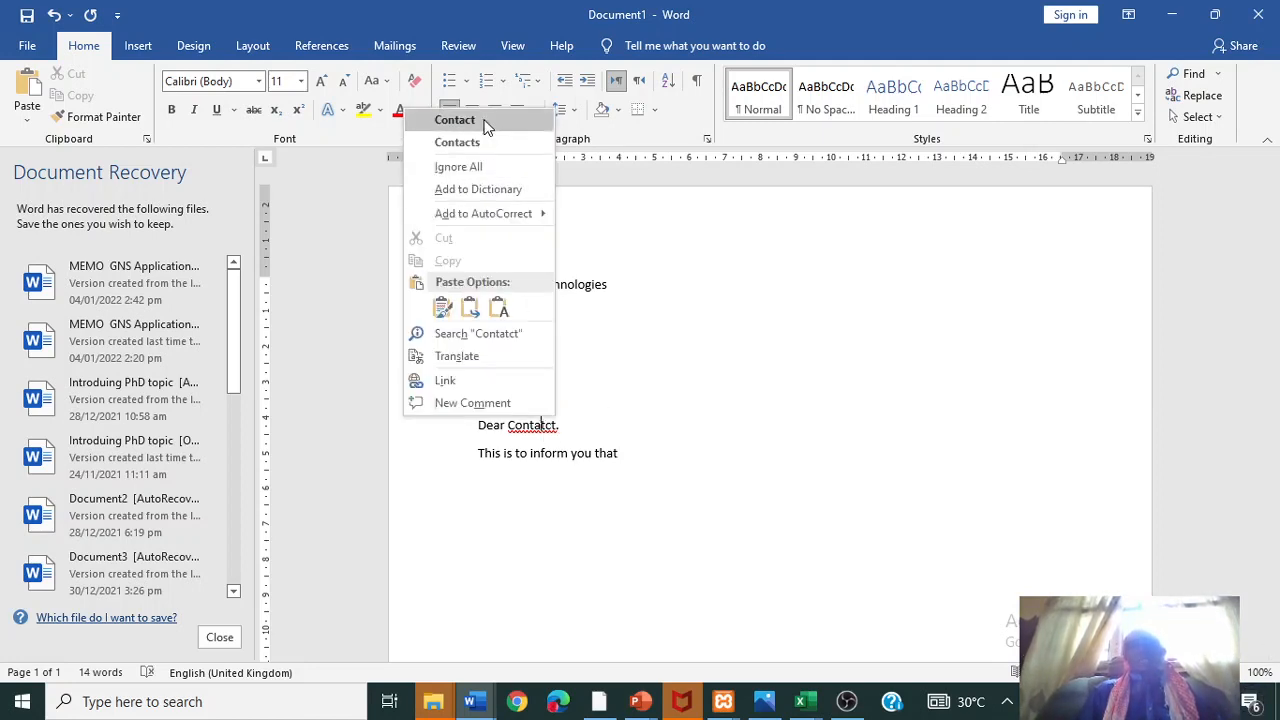
click(486, 122)
- Extend the opening sentence with 'your subscription to our programme will expire on the date'
click(633, 453)
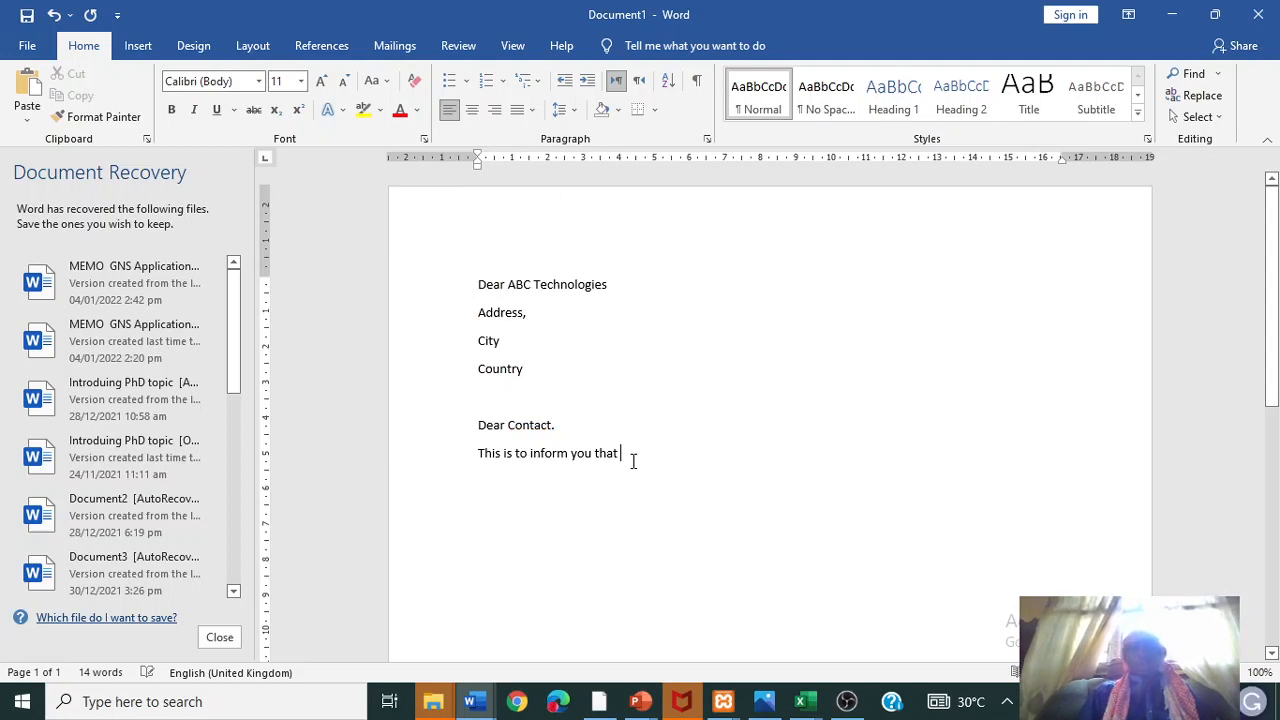
text(your )
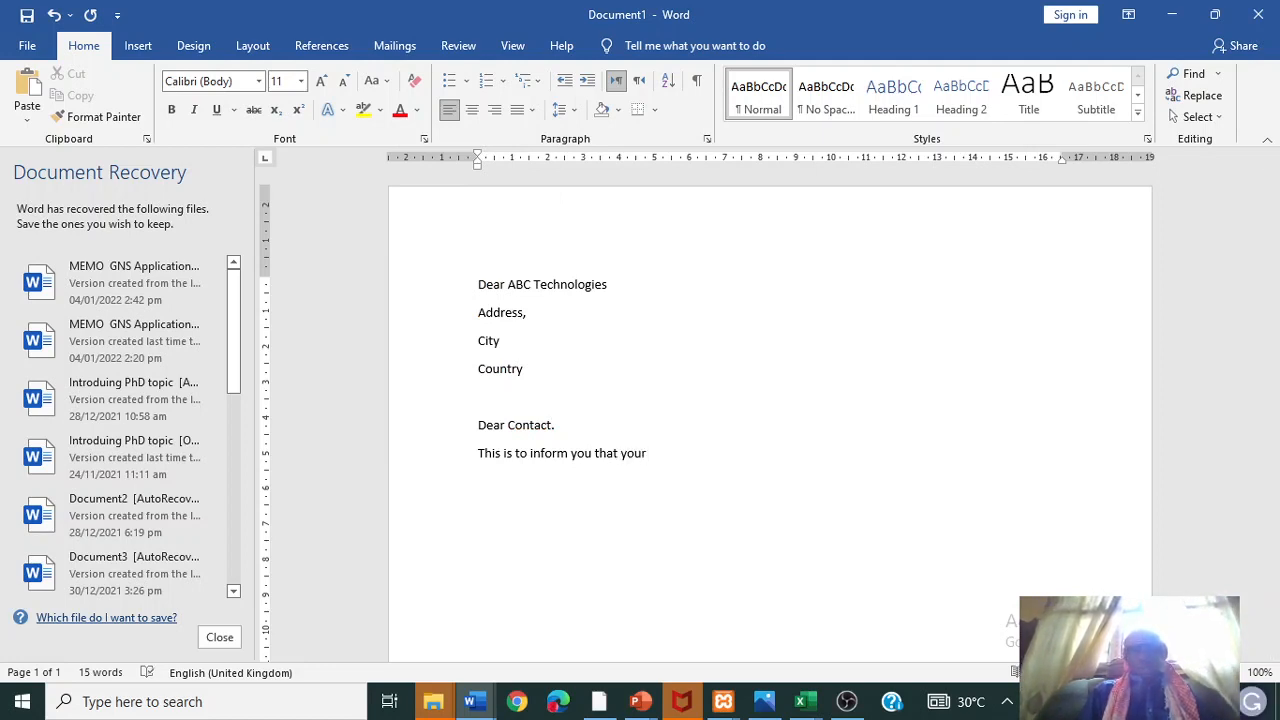
text(subscrip)
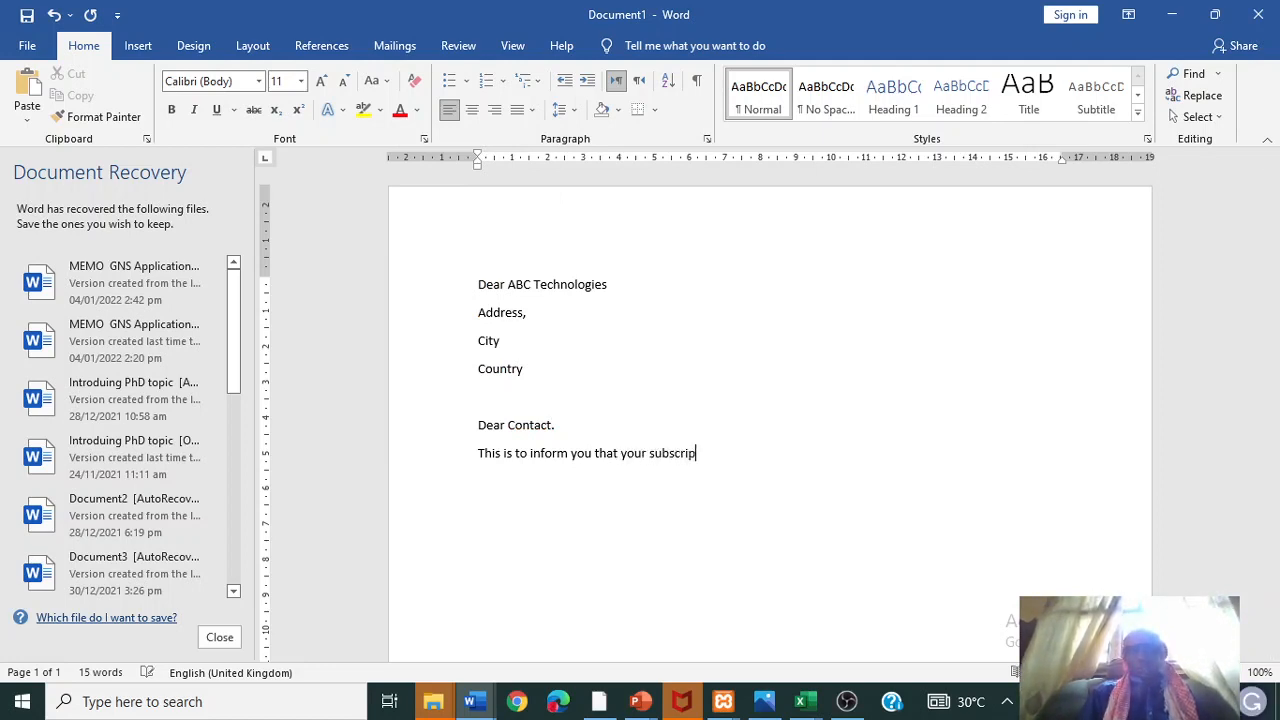
text(tion to )
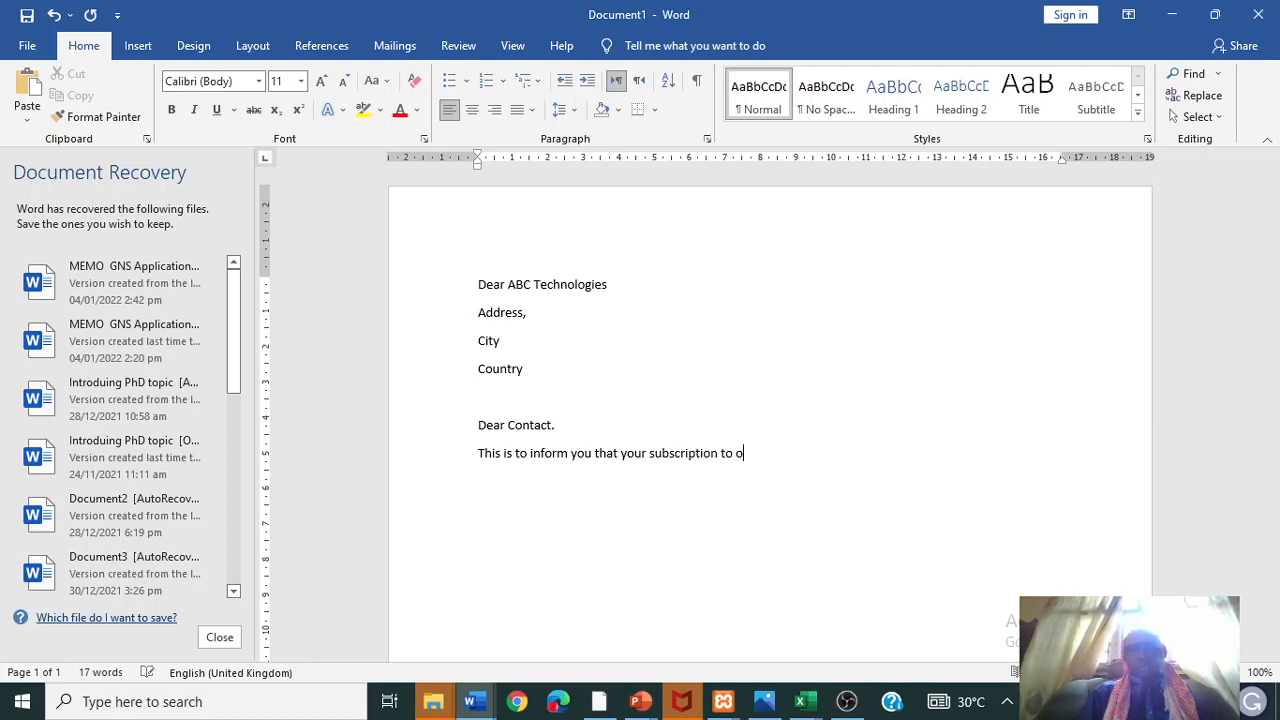
text(our programme)
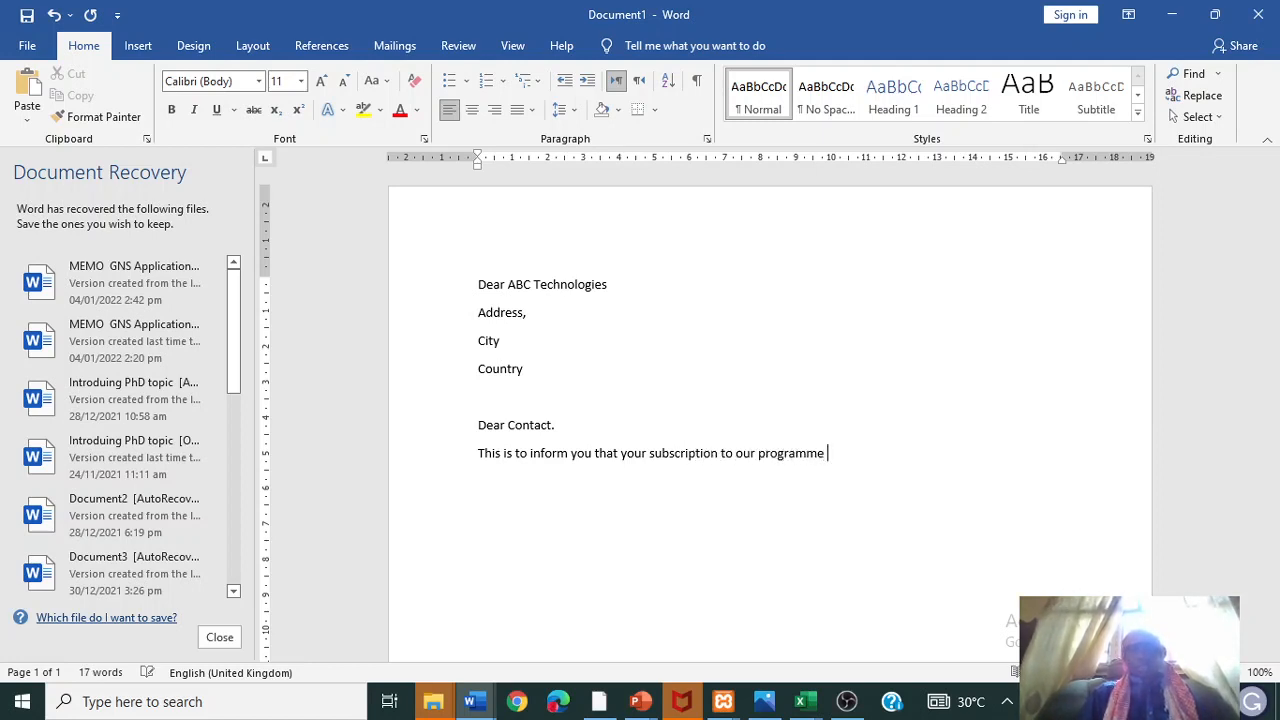
text( will )
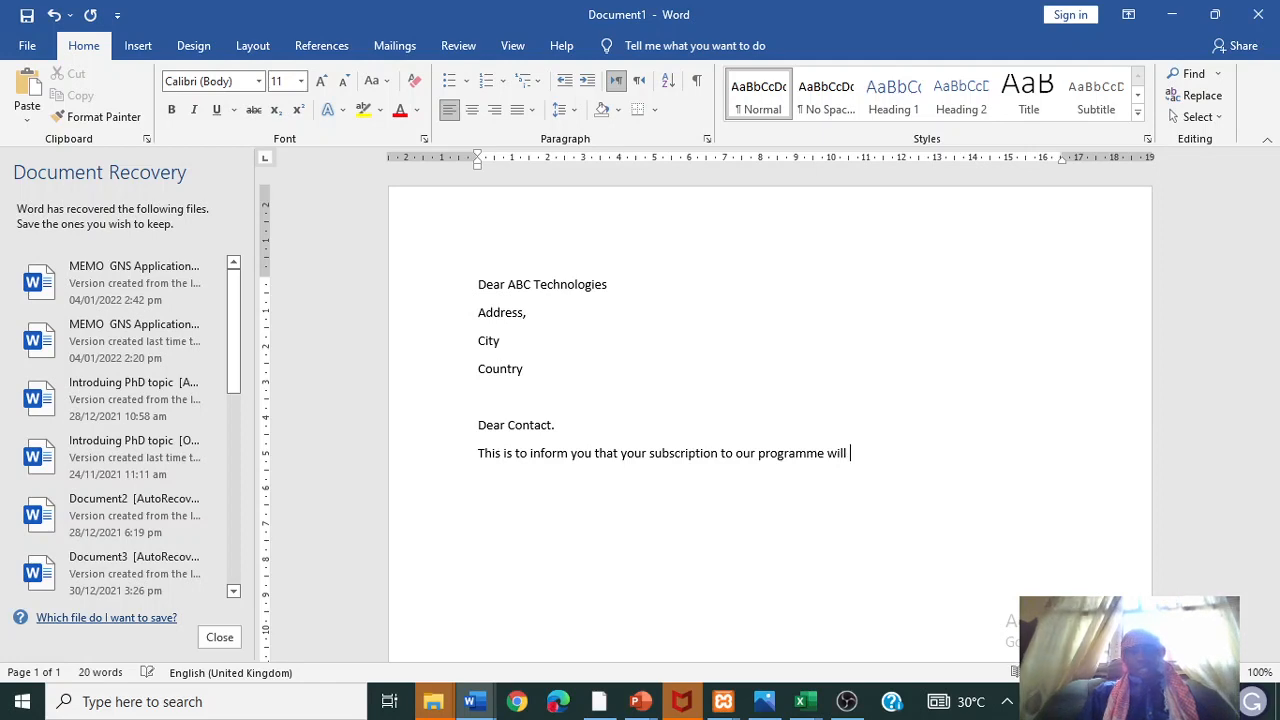
text(expire on the)
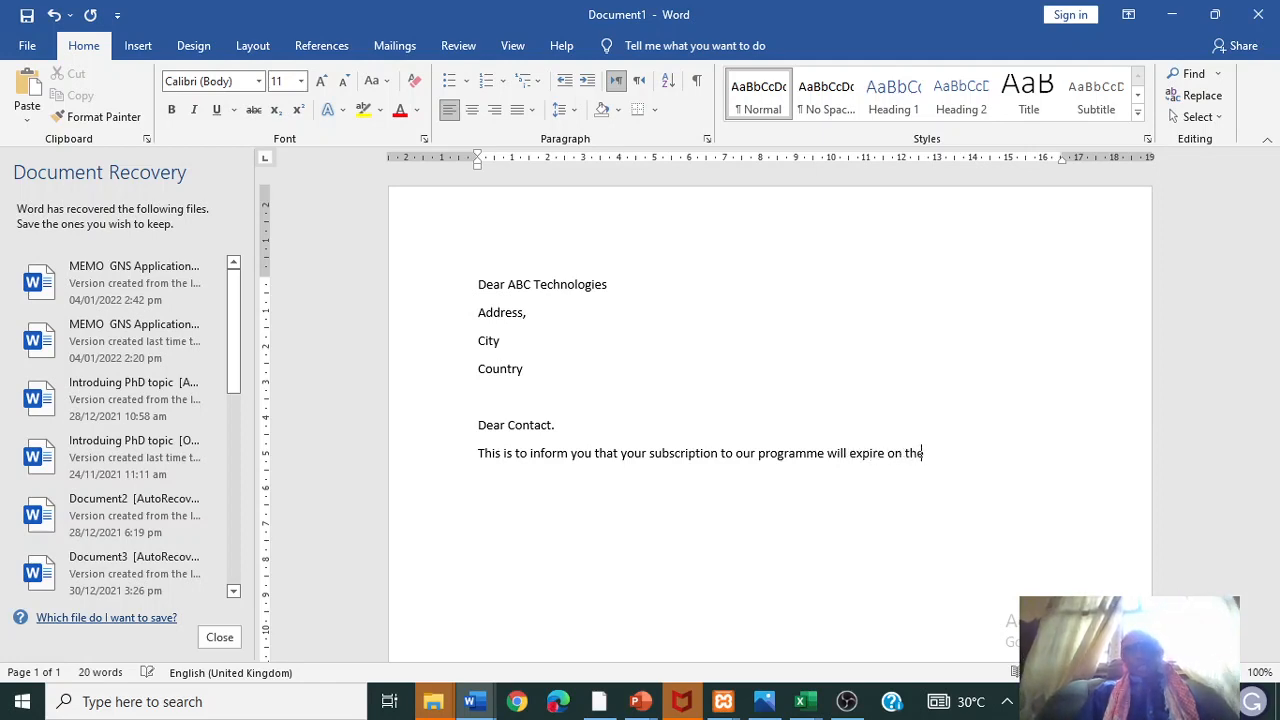
text( date)
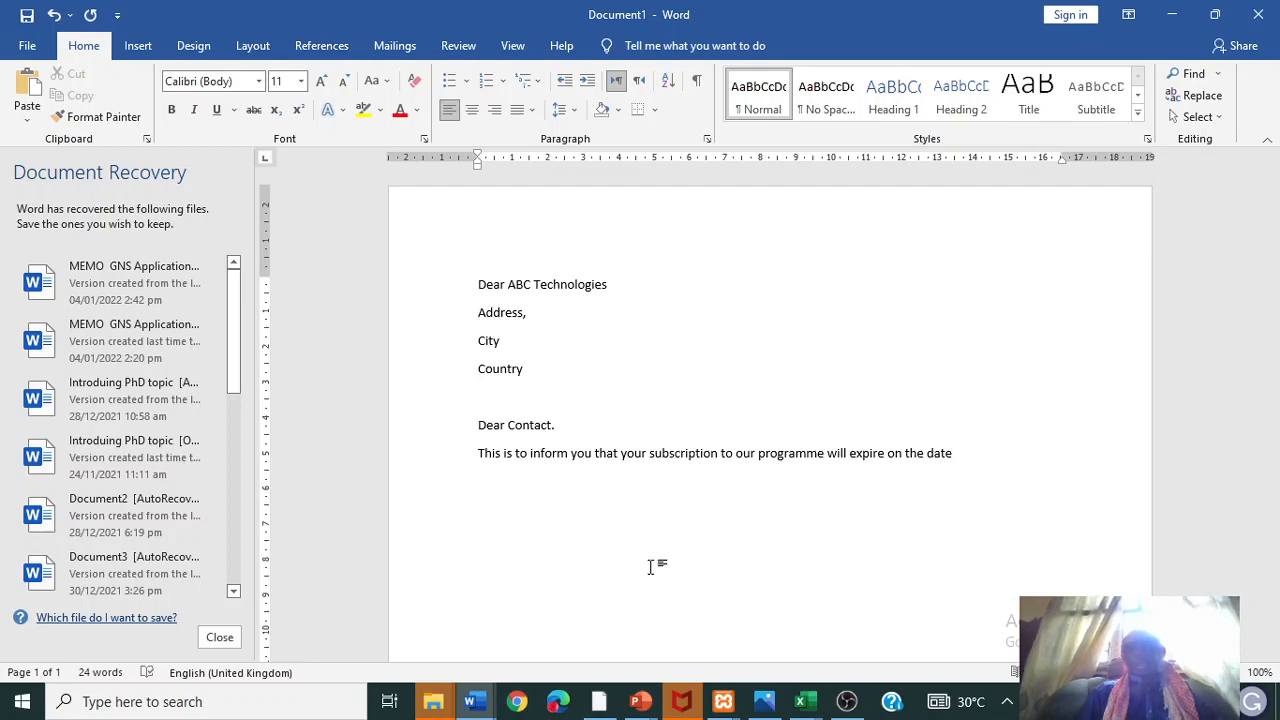
click(800, 701)
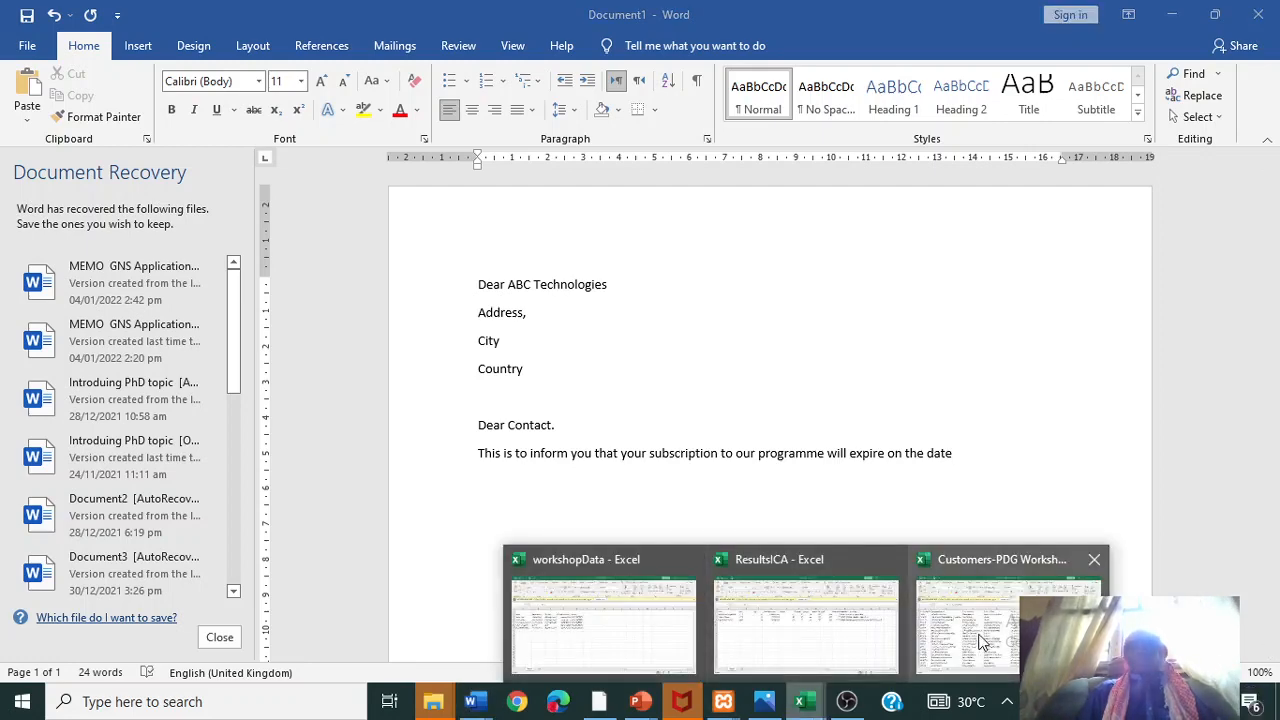
- In the Customers-PDG Workshop sheet, rename header L1 to 'Date of Expiry'
click(980, 641)
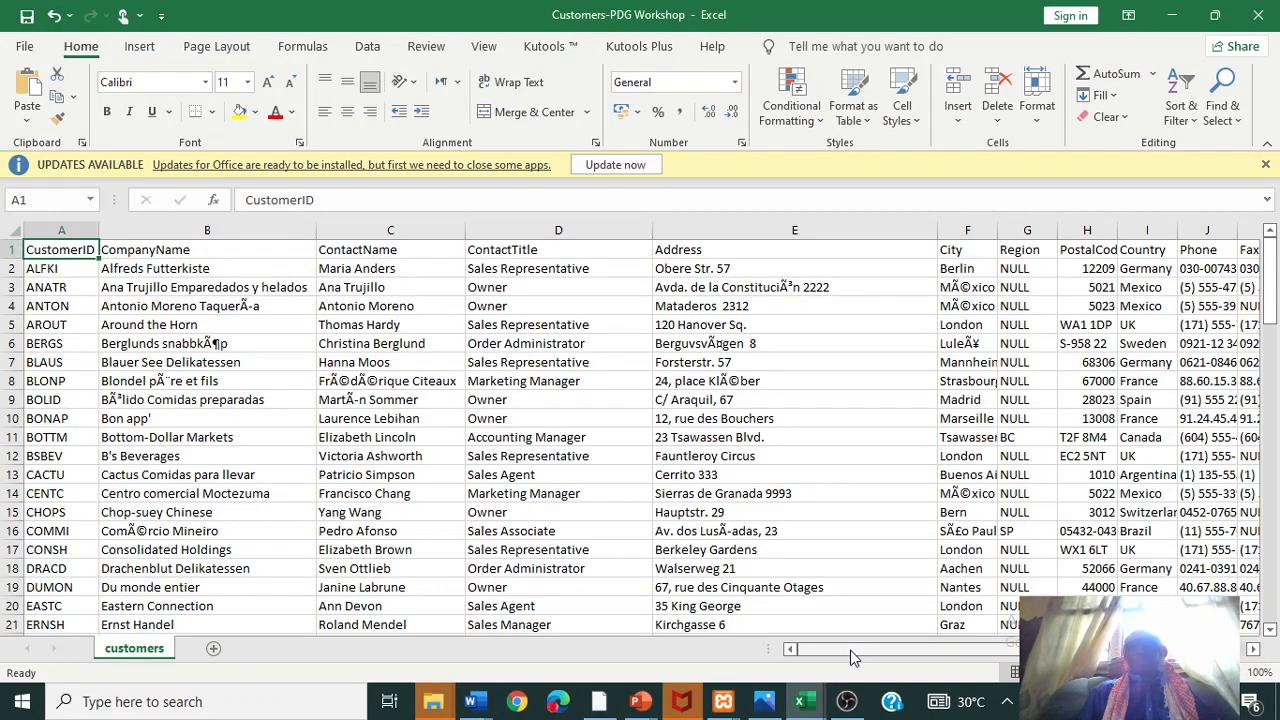
drag(851, 657, 911, 657)
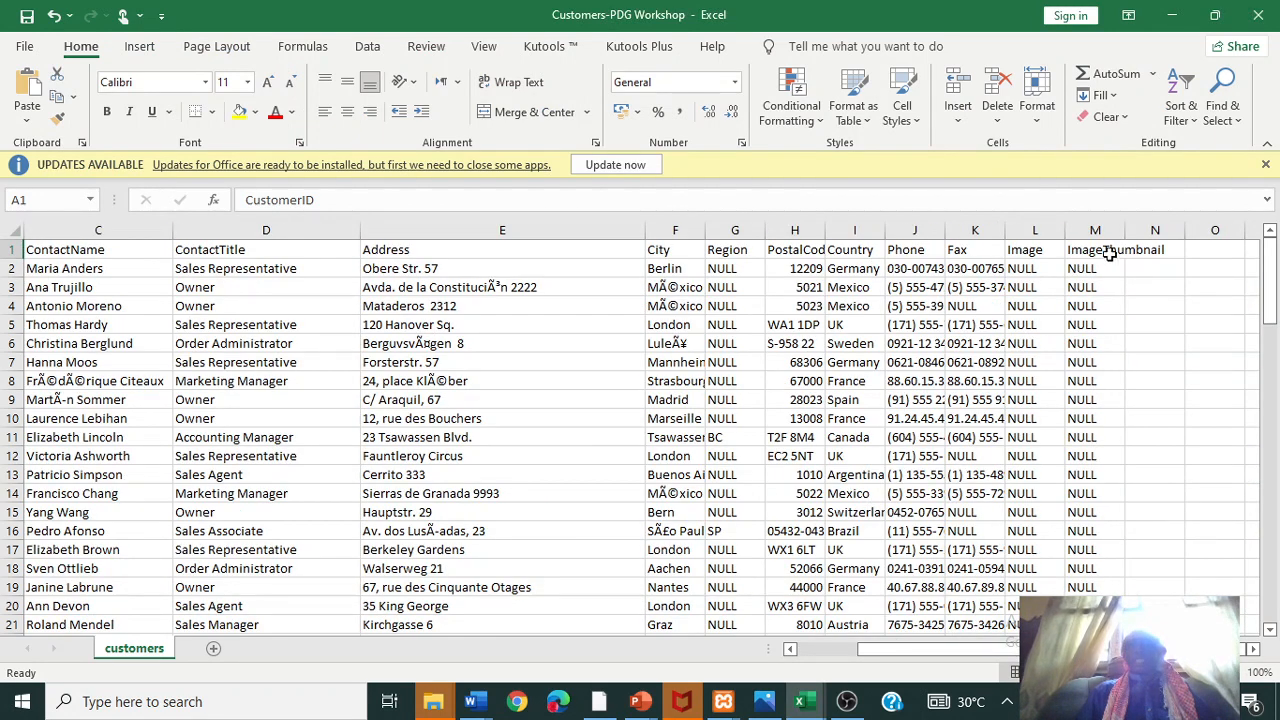
click(1041, 250)
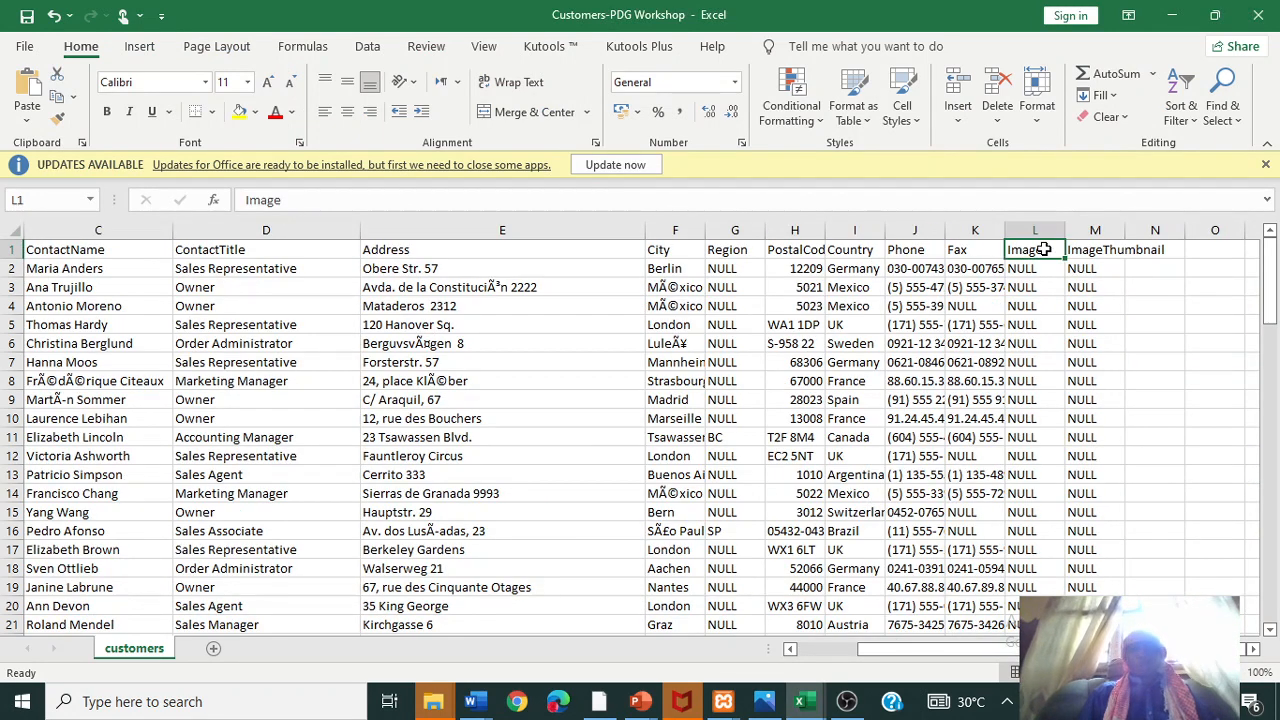
text(Date of Expire)
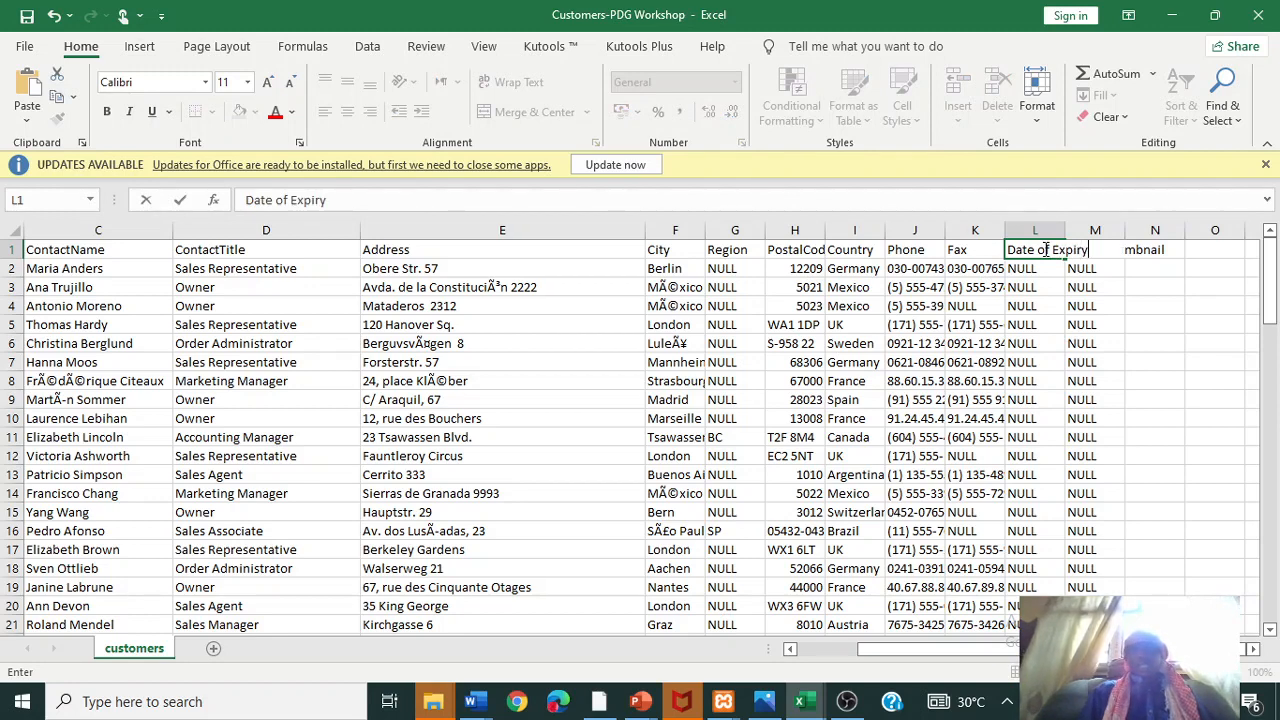
key(Return)
click(1043, 250)
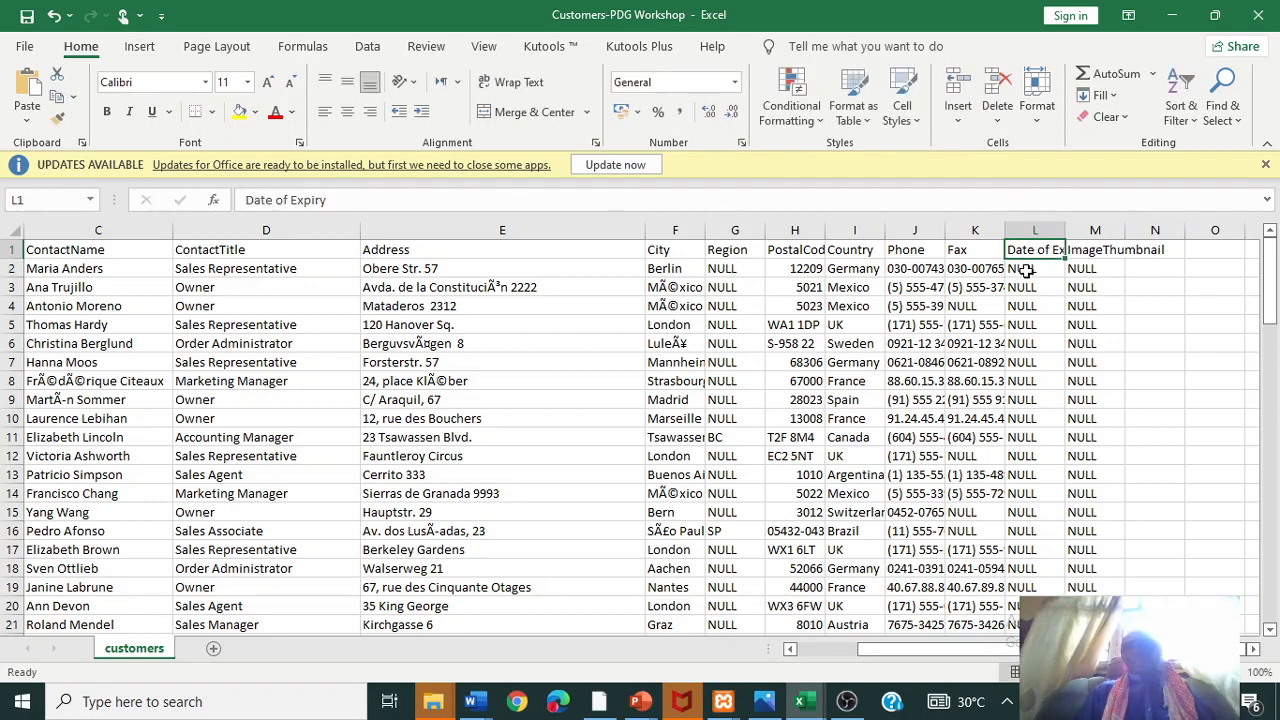
- Enter 12/12/2002 in L2 and fill daily dates down column L to row 92
click(1027, 270)
text(12/12/2)
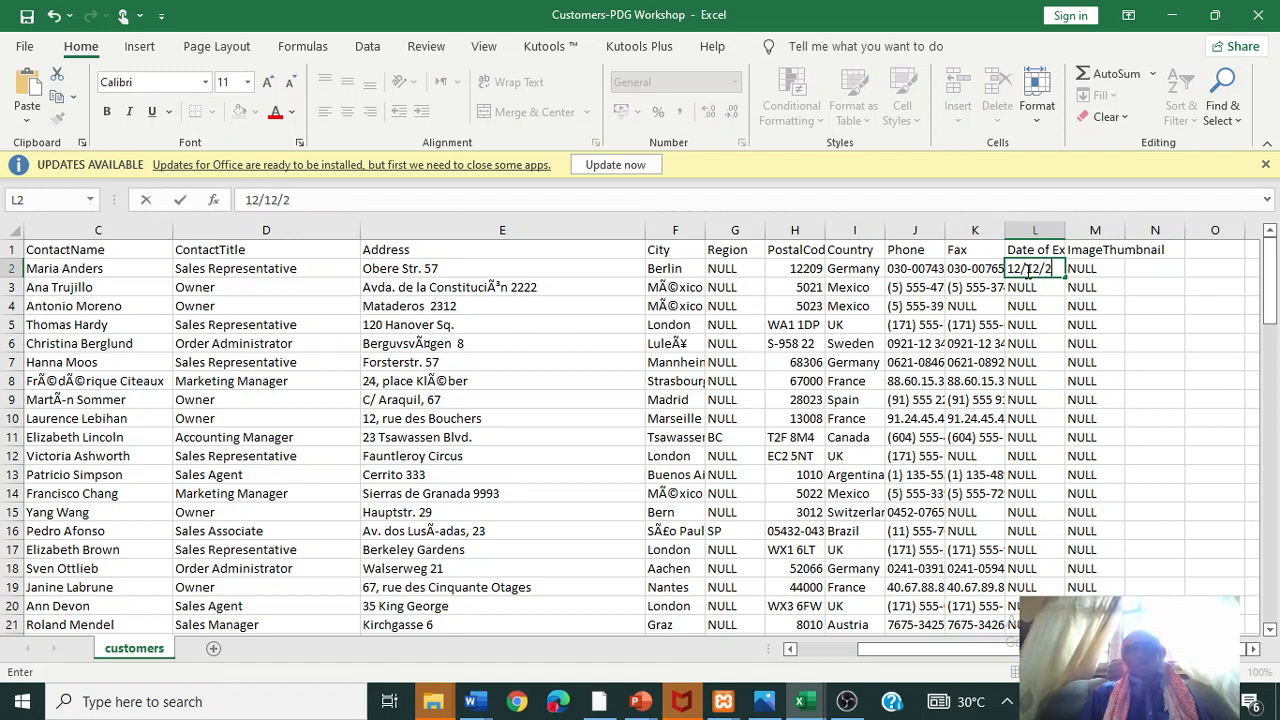
text(002)
key(Return)
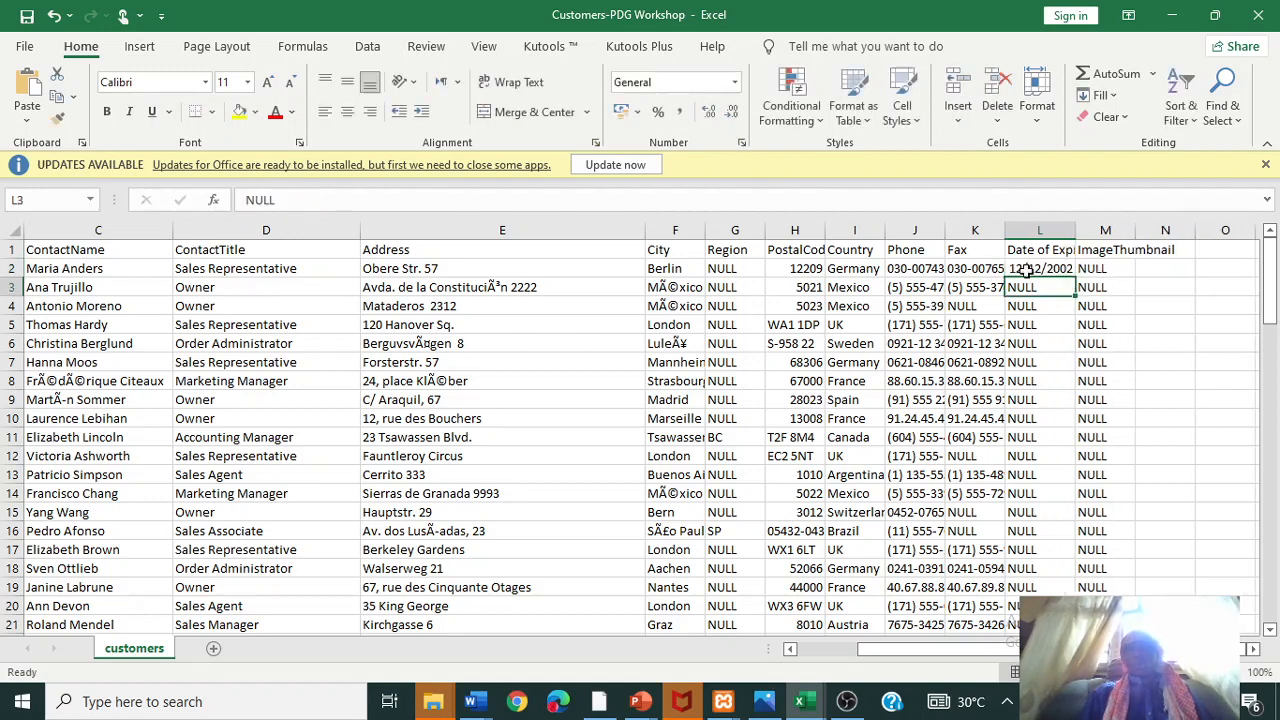
click(1045, 269)
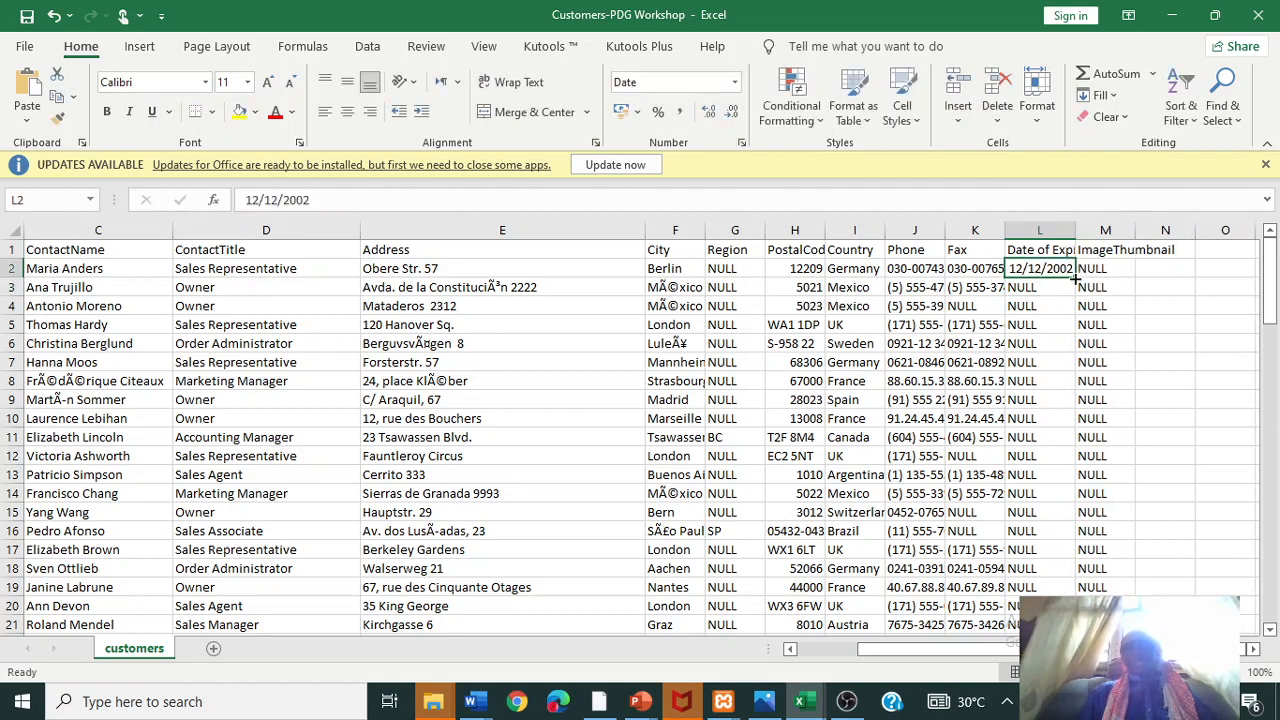
drag(1080, 270, 1082, 606)
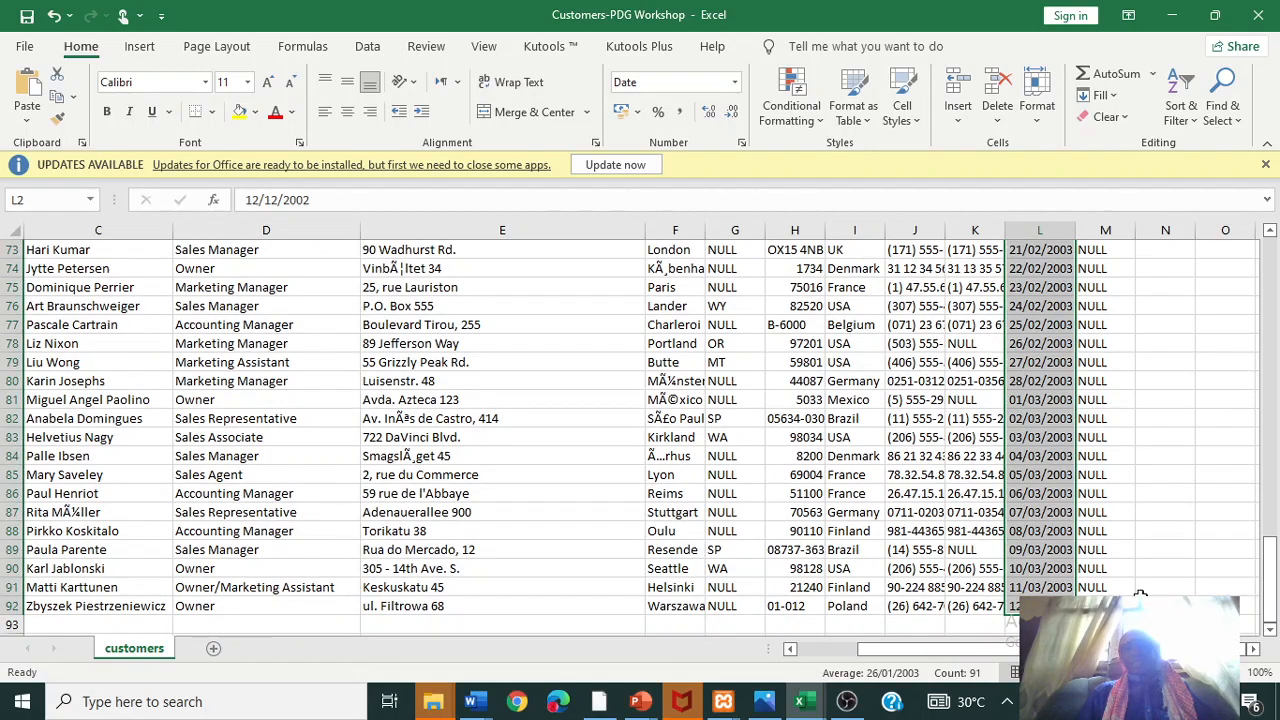
drag(1268, 590, 1266, 258)
- Rename header M1 to 'Account Agent' and widen column M to fit it
click(1097, 266)
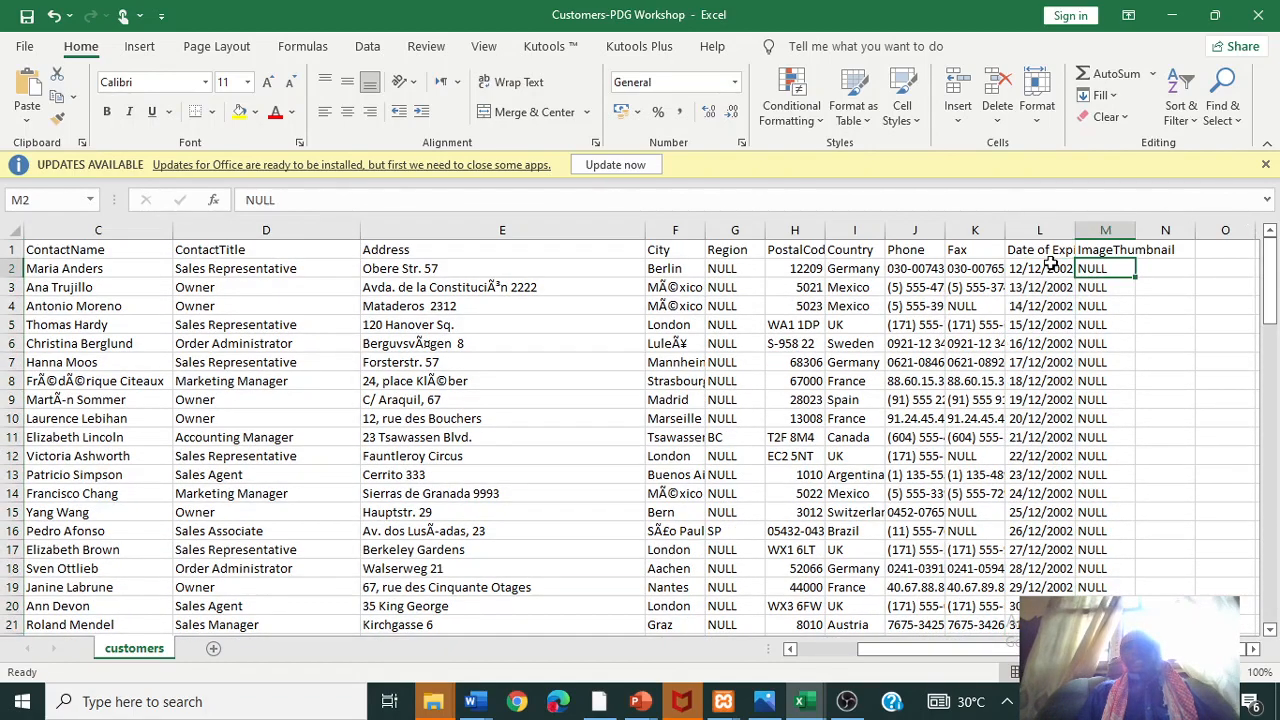
click(1099, 251)
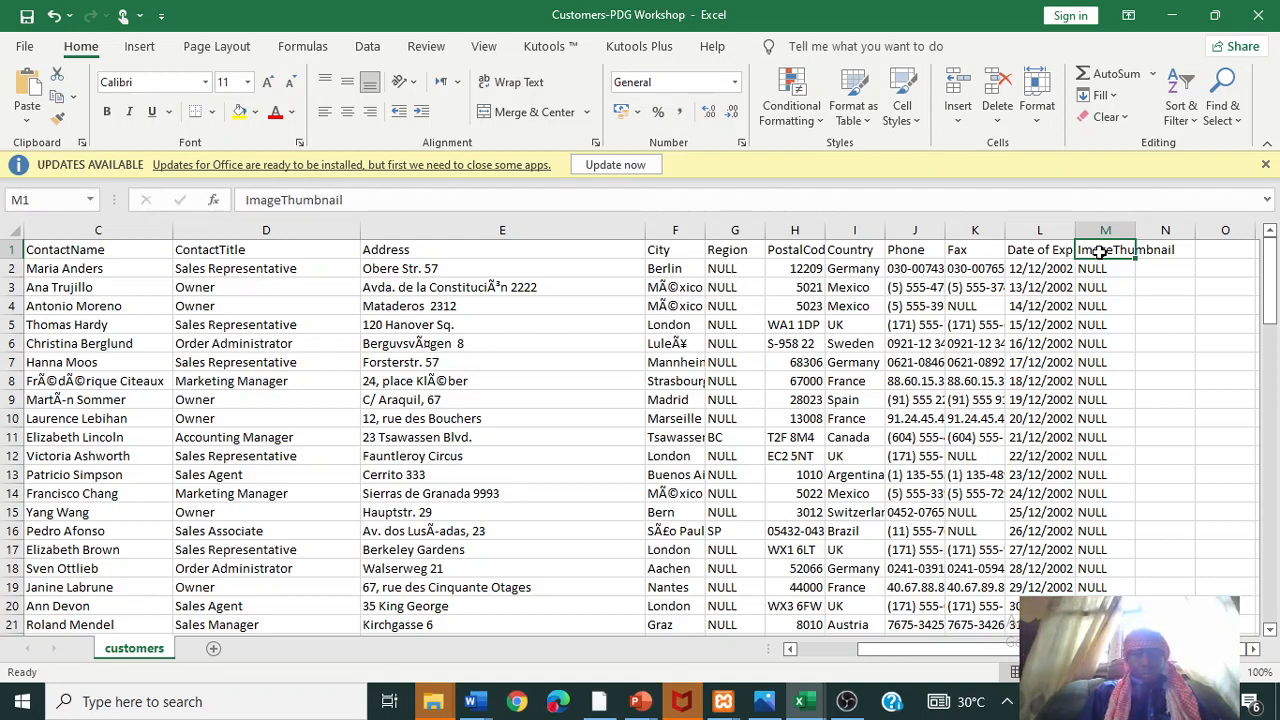
text(Fi)
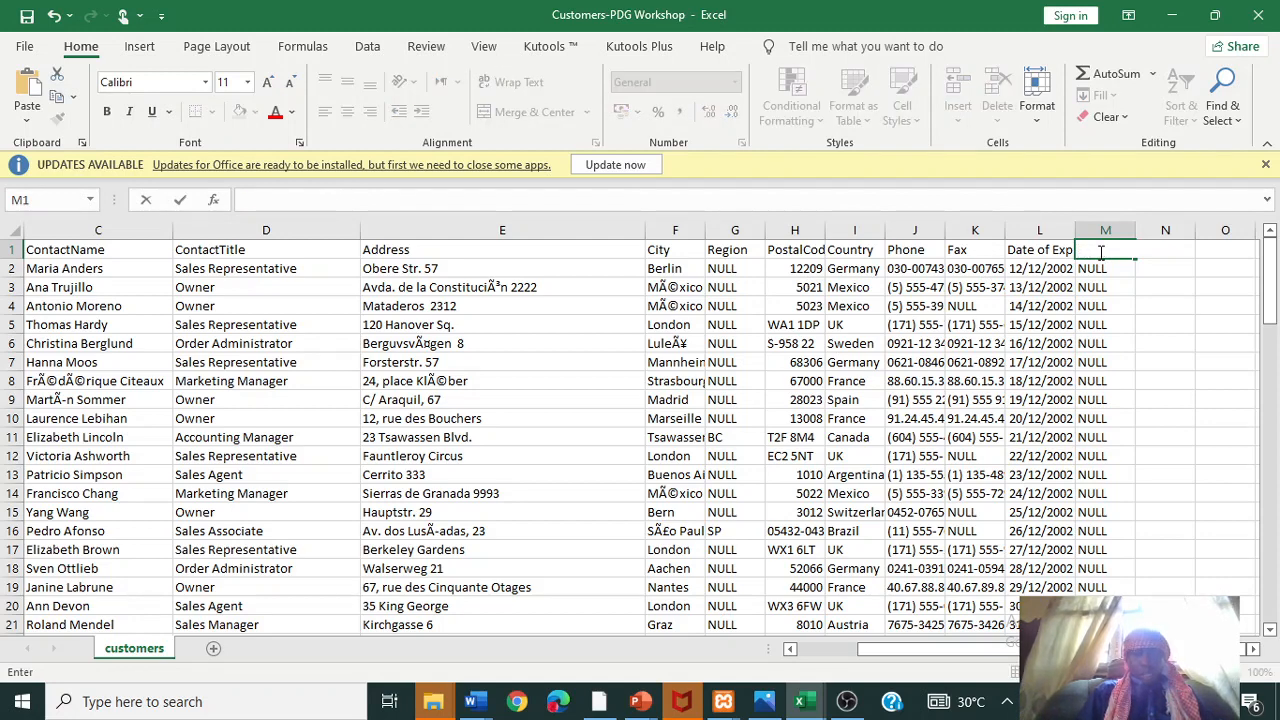
text(Account)
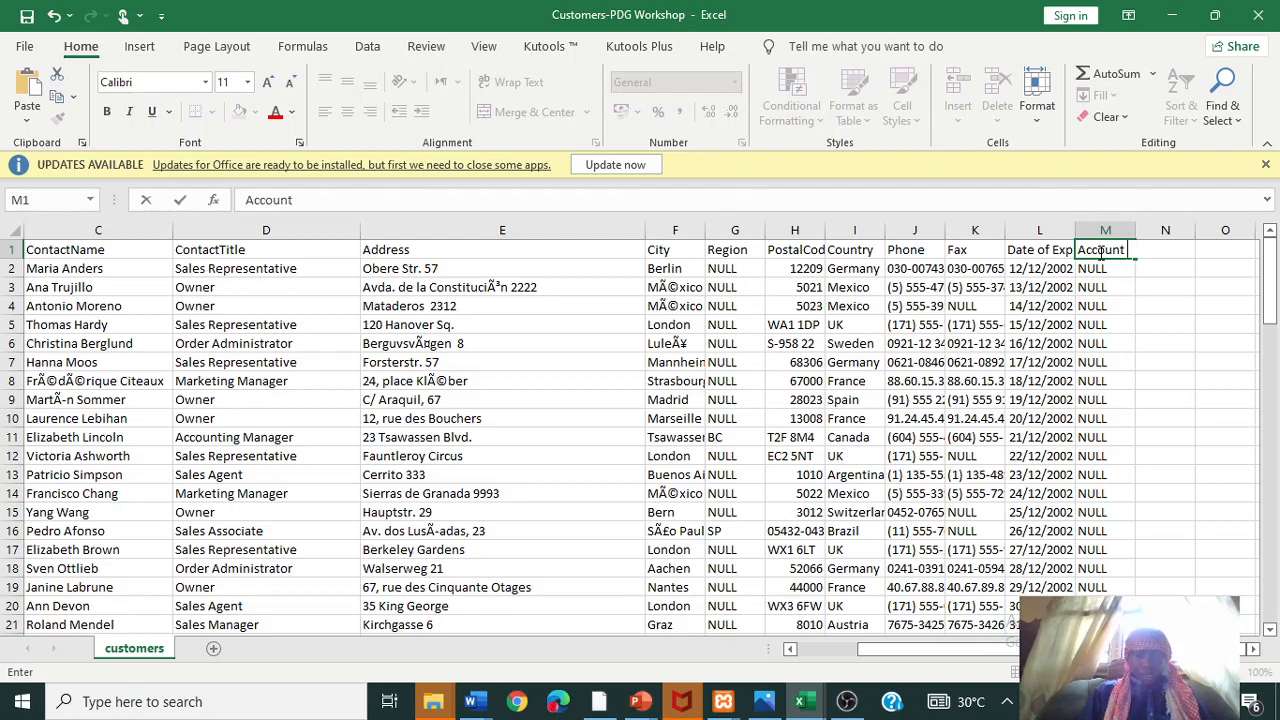
text(ent)
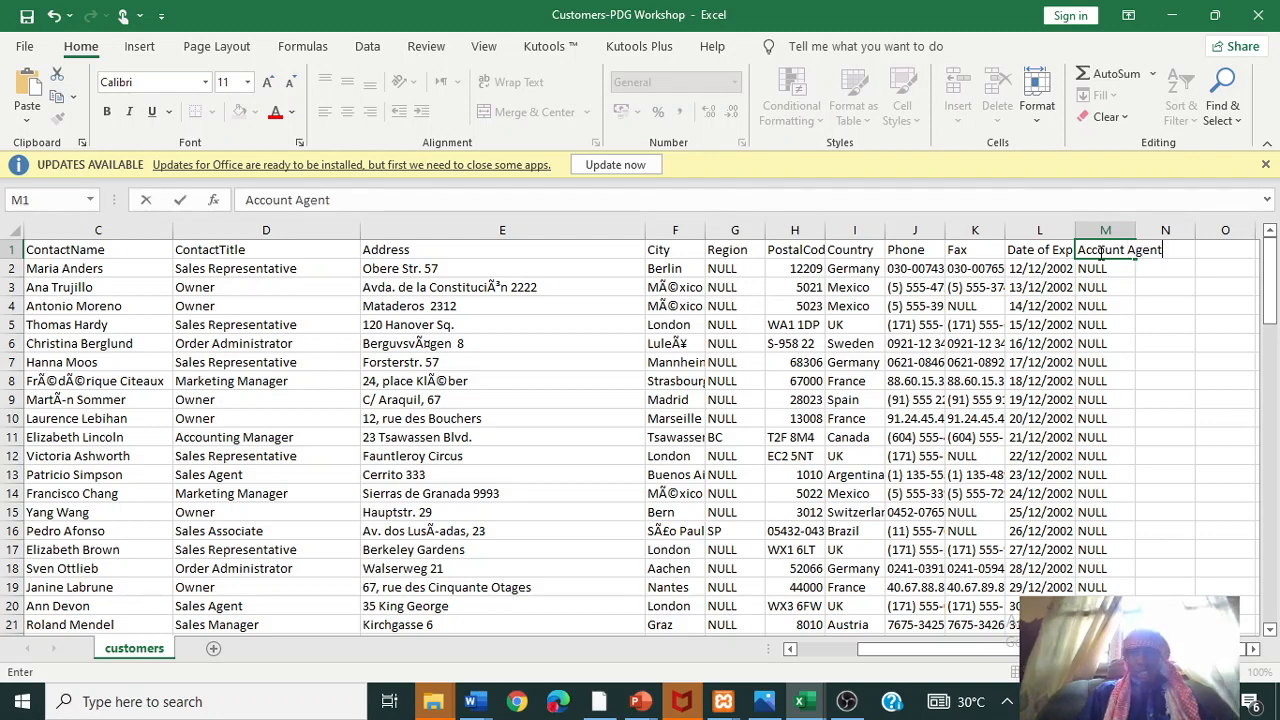
key(Return)
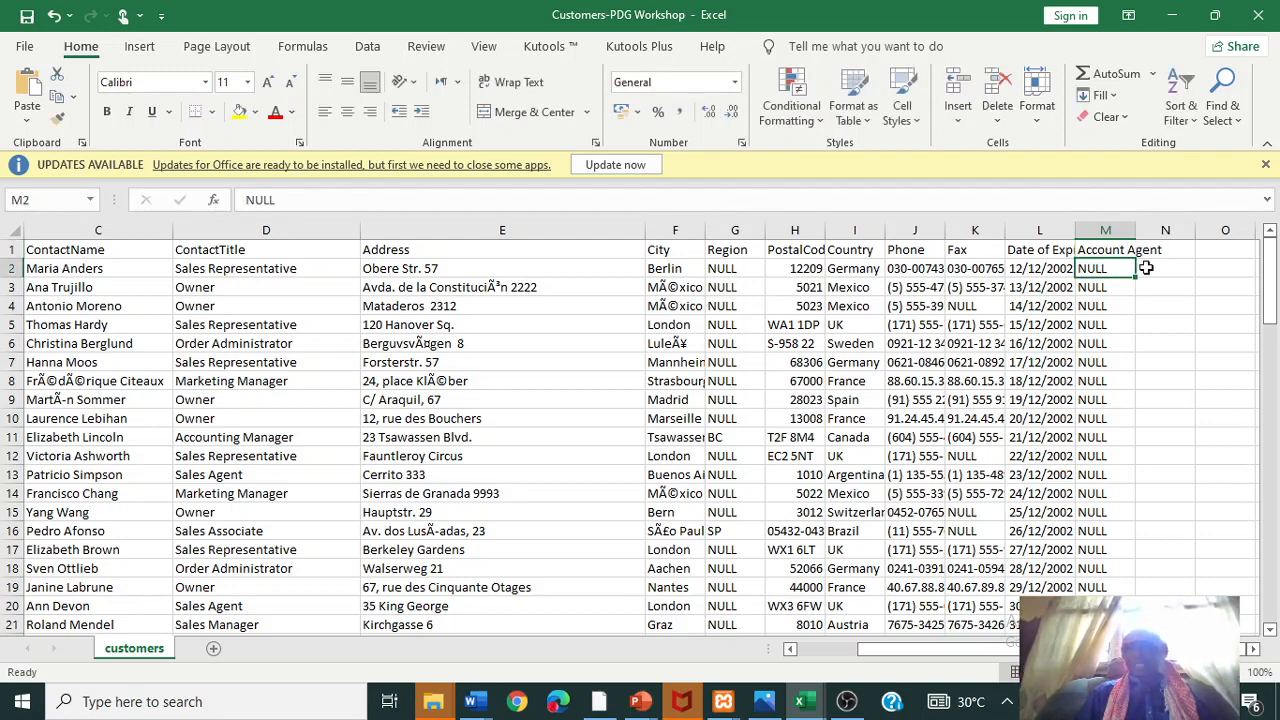
drag(1136, 231, 1160, 231)
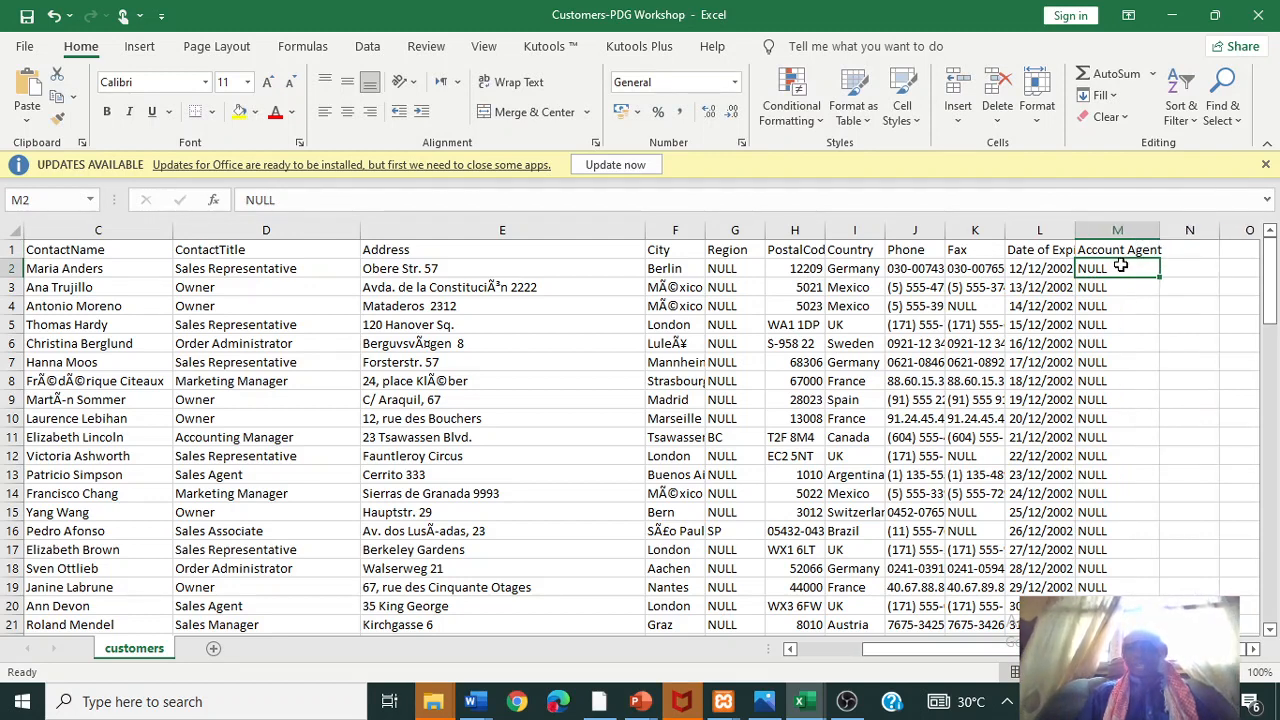
- Enter 0801 in M2 and fill column M as a series counting up from 801
text(080)
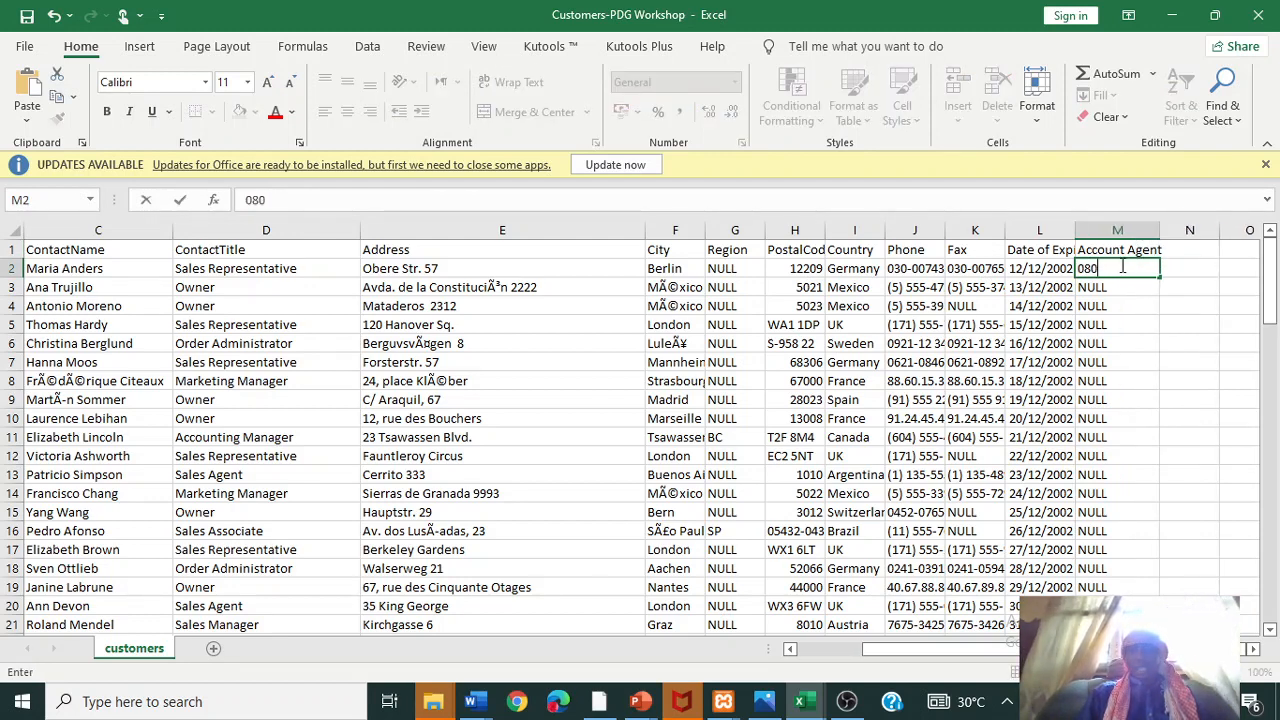
text(1)
key(Return)
click(1122, 265)
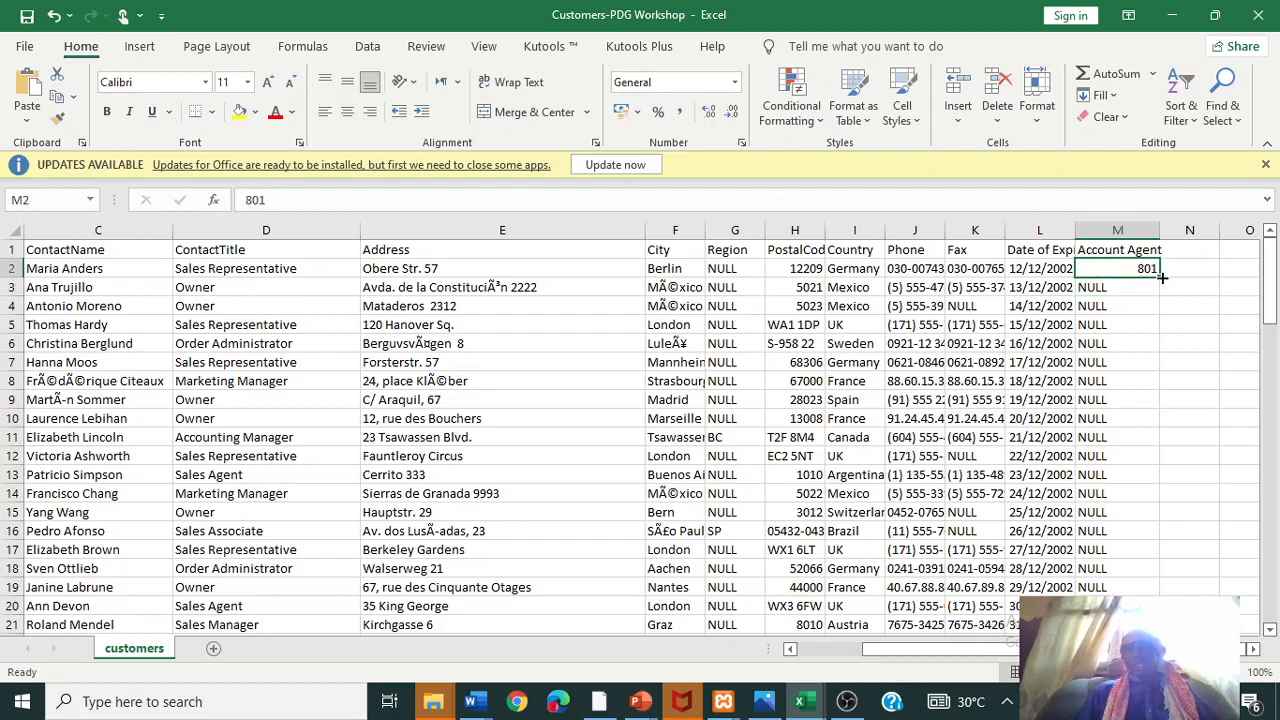
drag(1160, 278, 1120, 594)
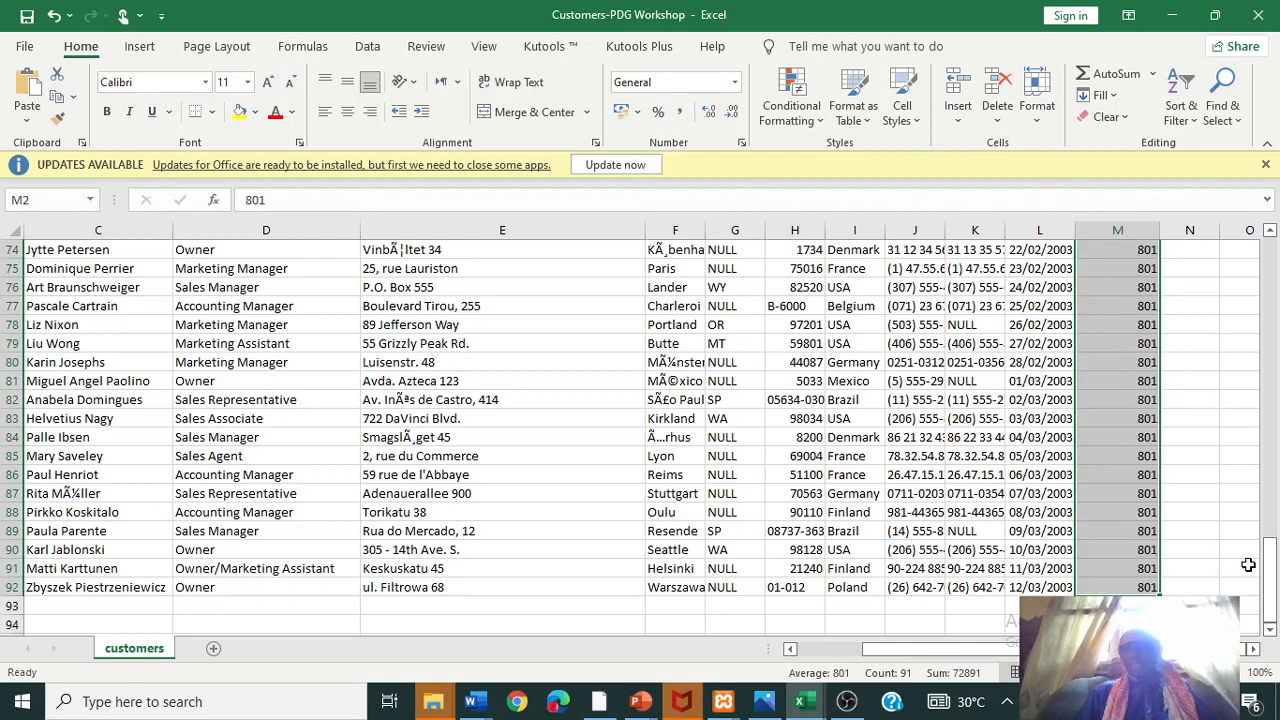
click(1172, 607)
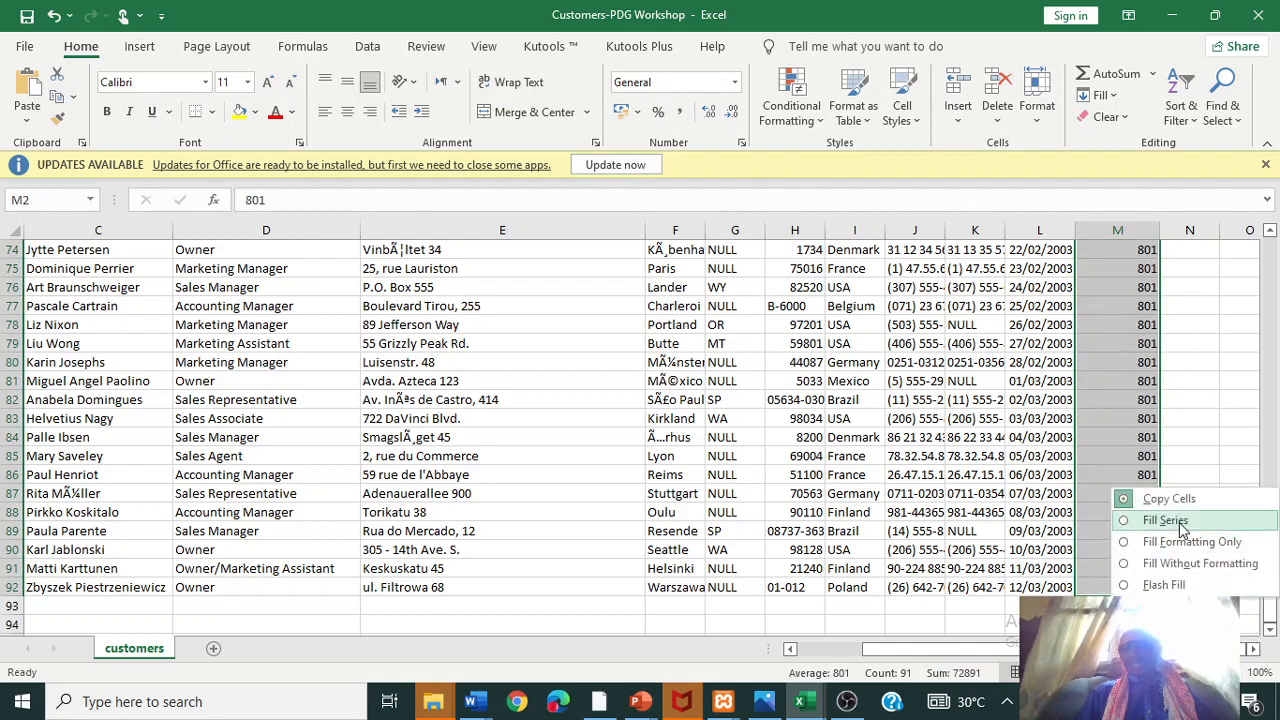
click(1136, 520)
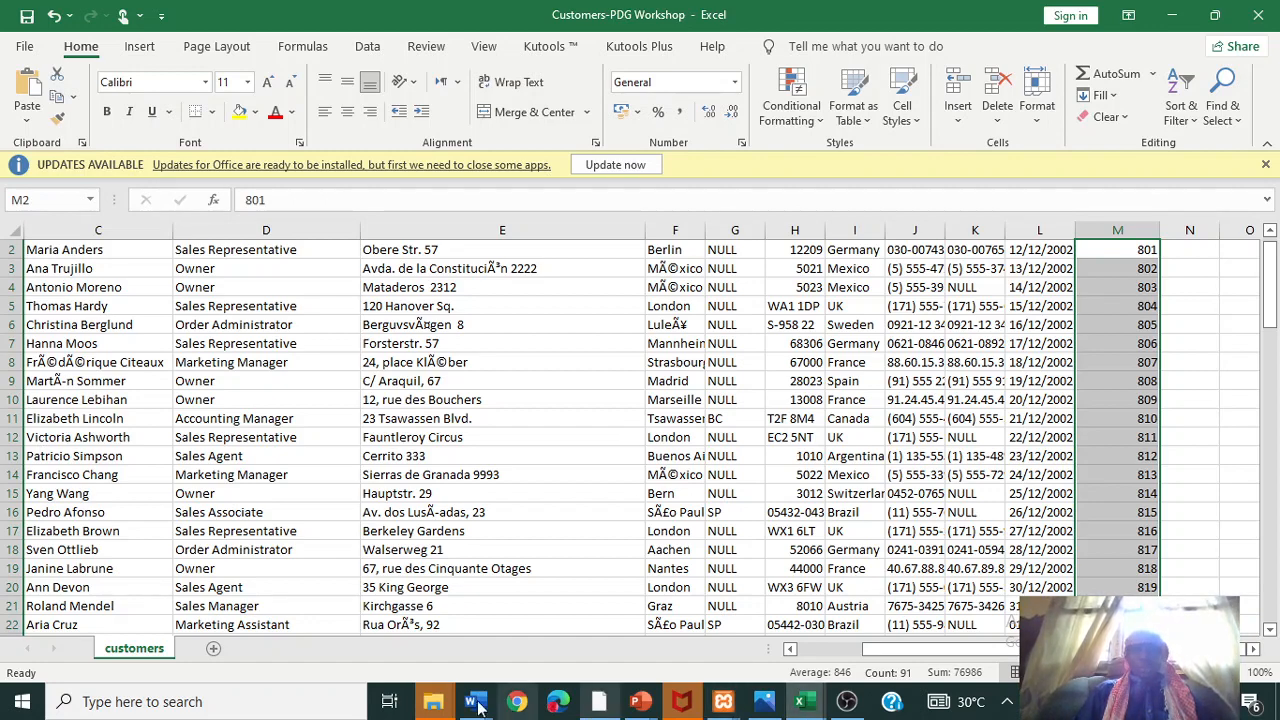
- In the Word letter, end the expiry sentence with a period and start a new paragraph
mouse_move(476, 705)
click(624, 615)
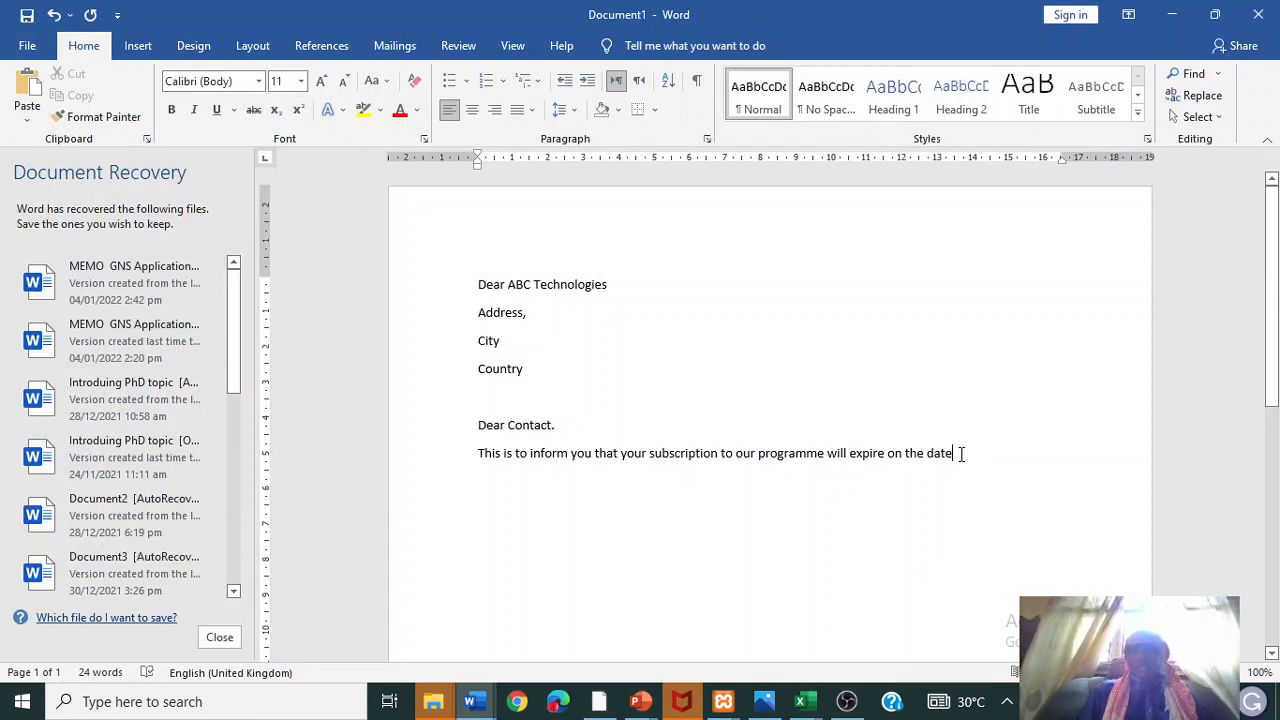
text(.)
key(Return)
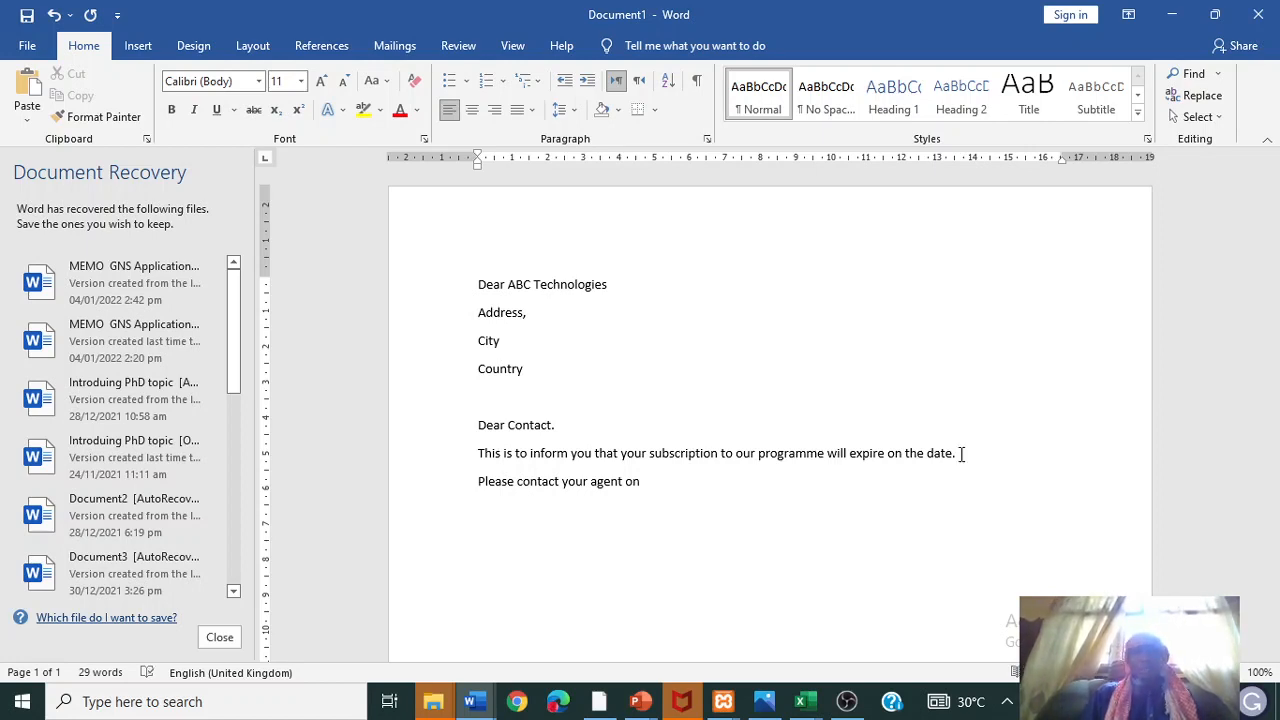
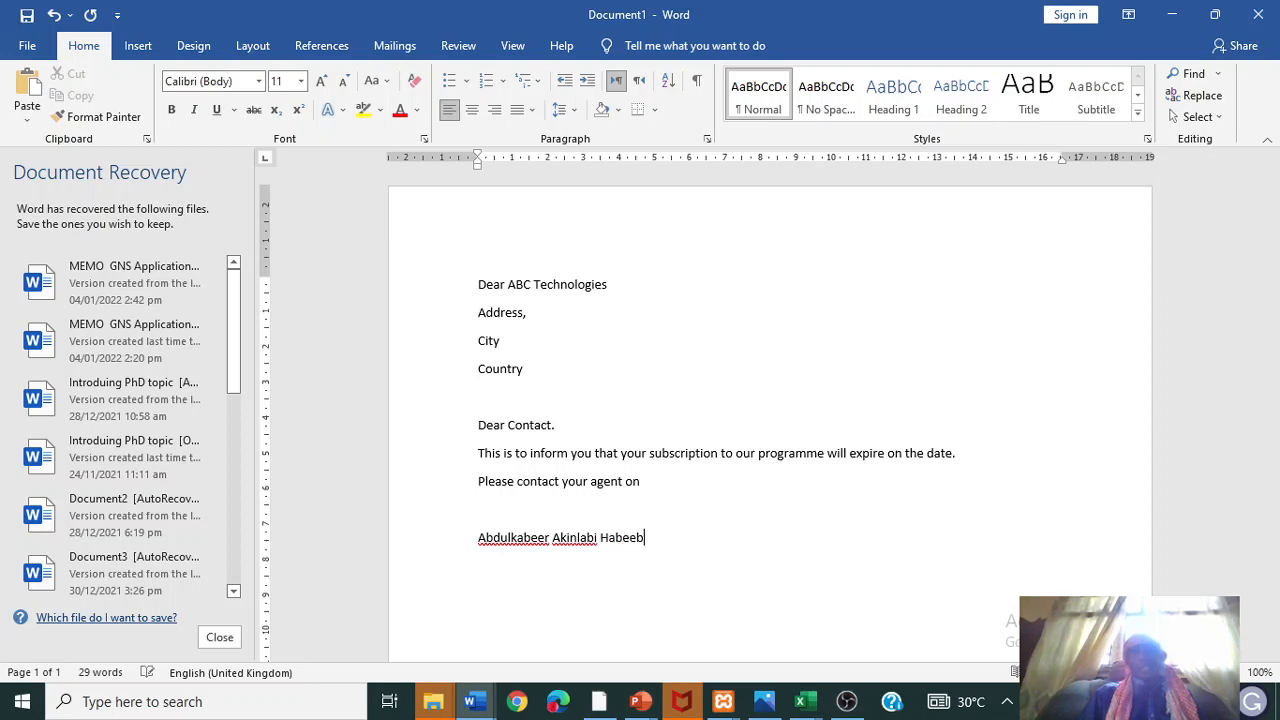
- Sign the letter with the sender's name and the title 'Director of Operation'
key(Return)
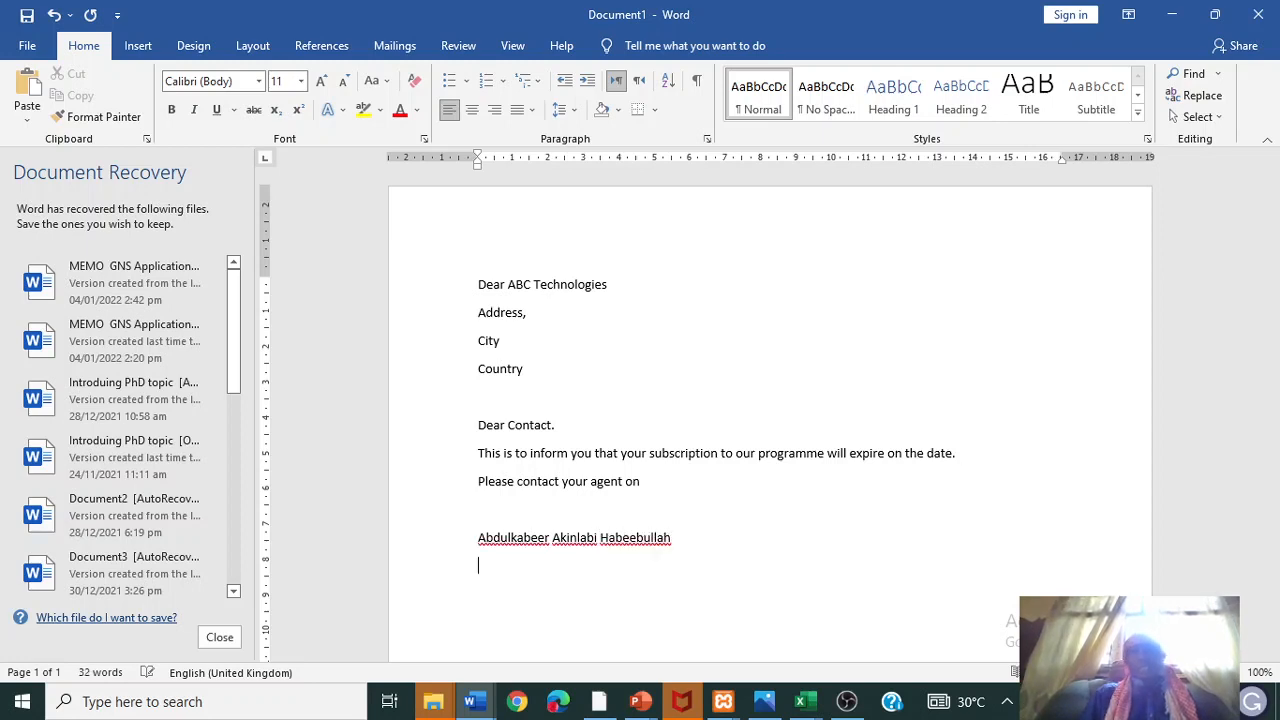
text(Director of Operation)
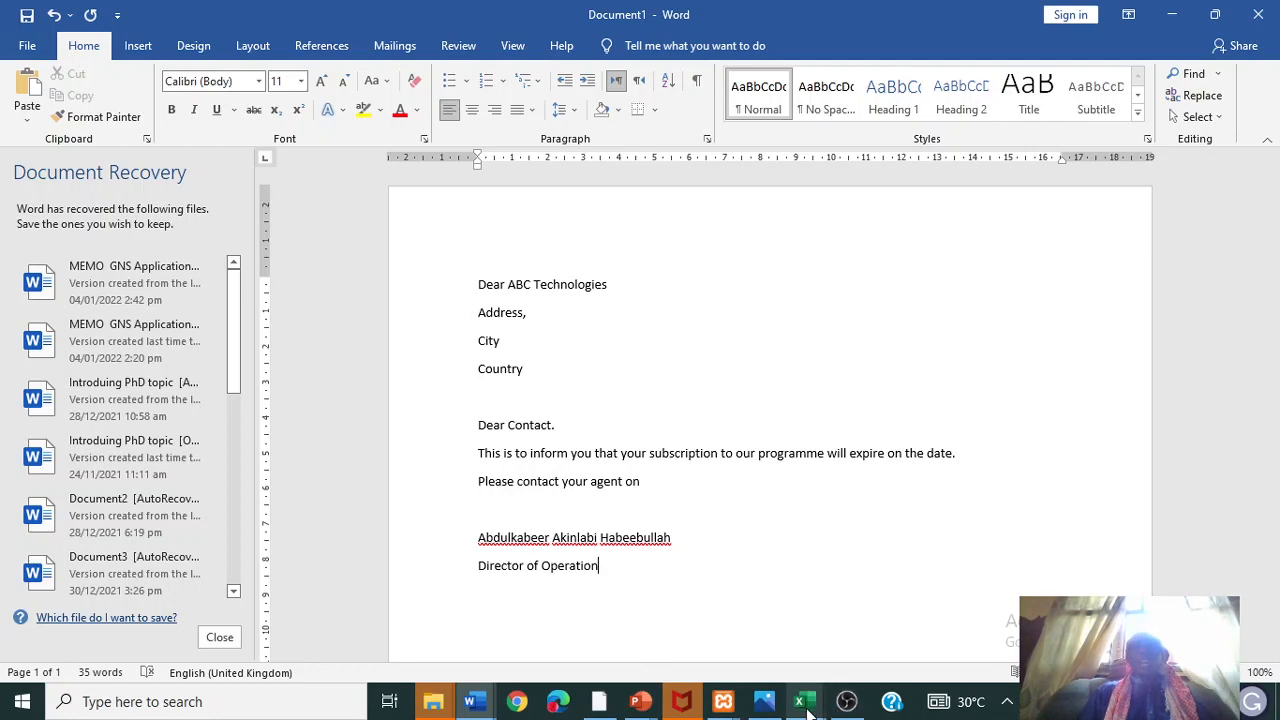
mouse_move(800, 701)
click(962, 662)
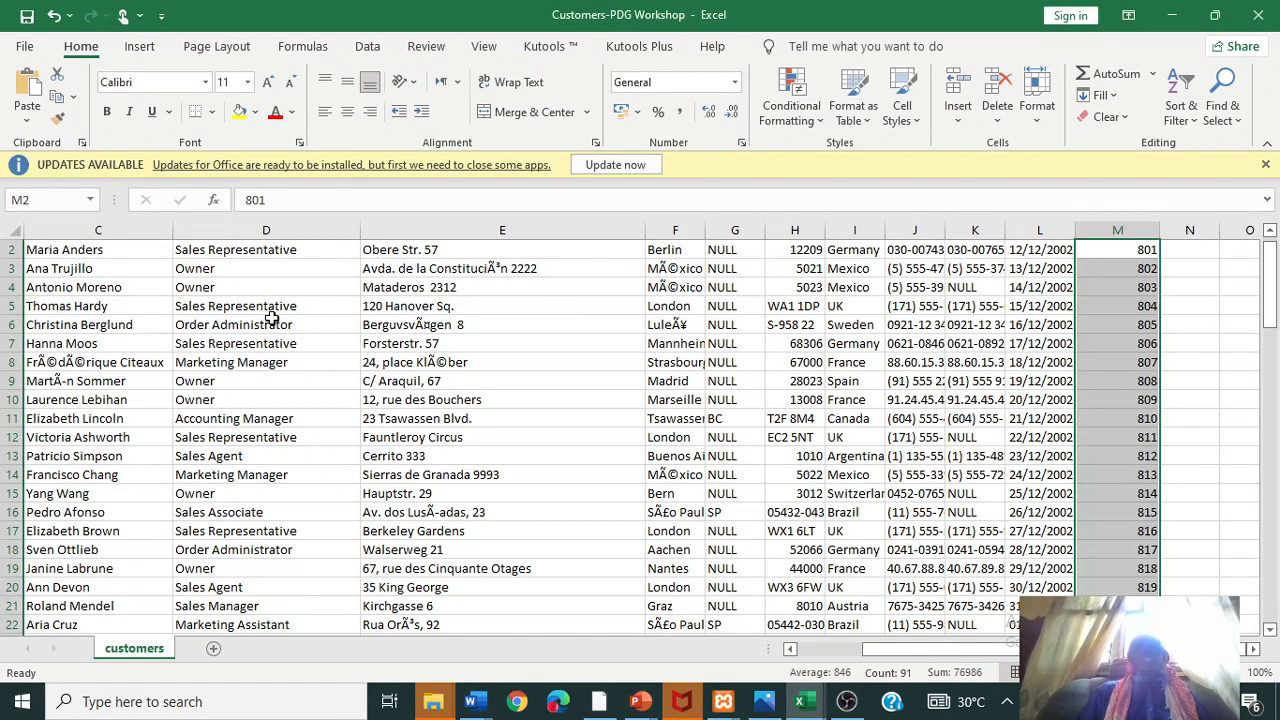
- Scroll the customers sheet back to A1, select B2, then return to Document1
drag(948, 652, 840, 655)
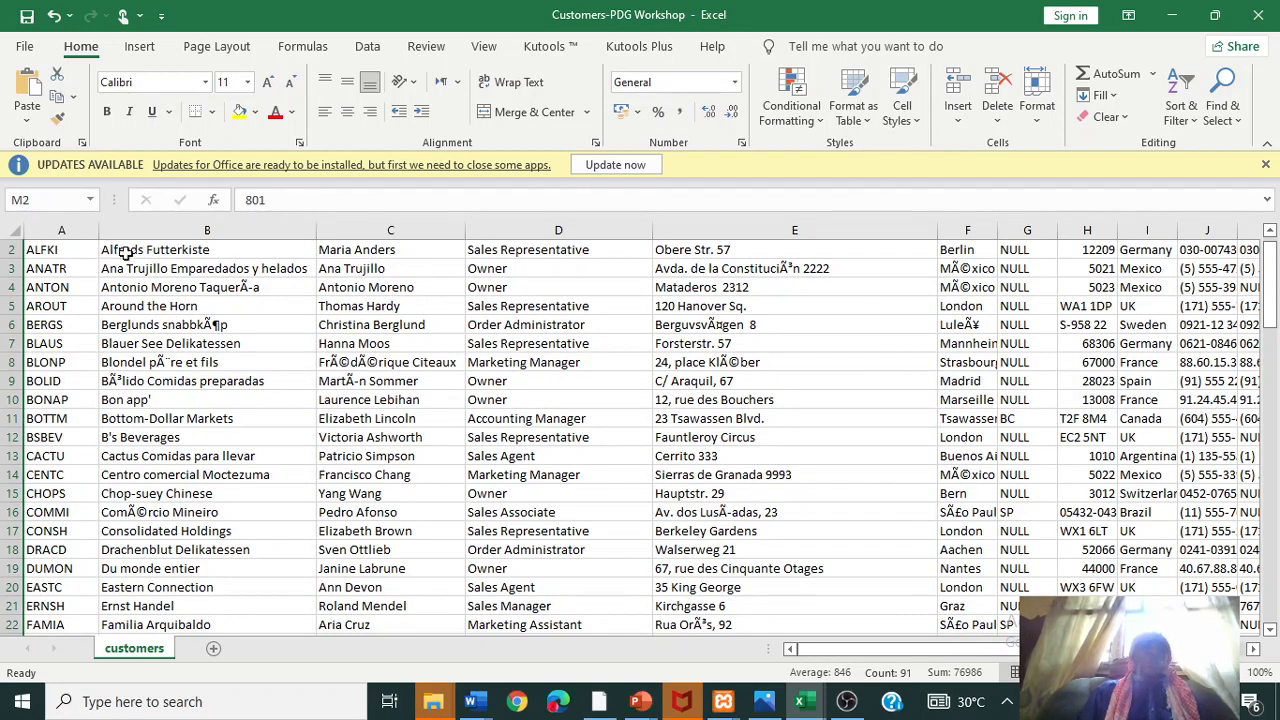
drag(1265, 330, 1265, 316)
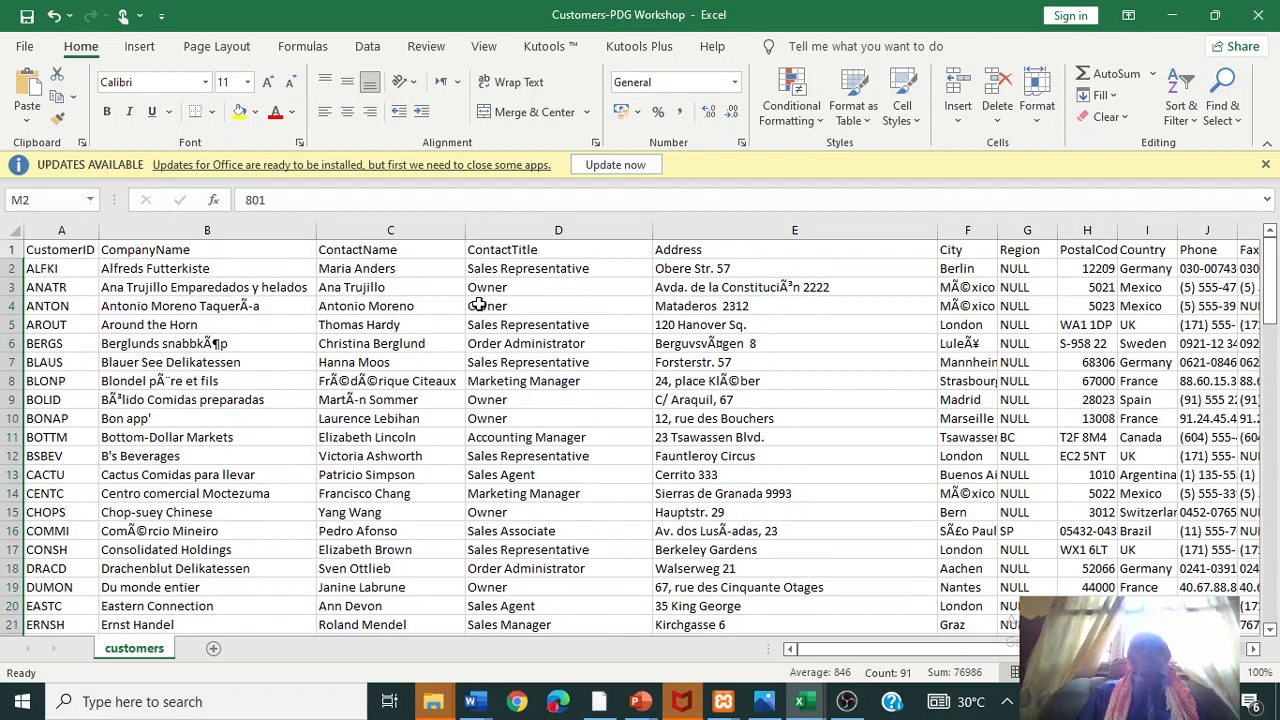
click(148, 270)
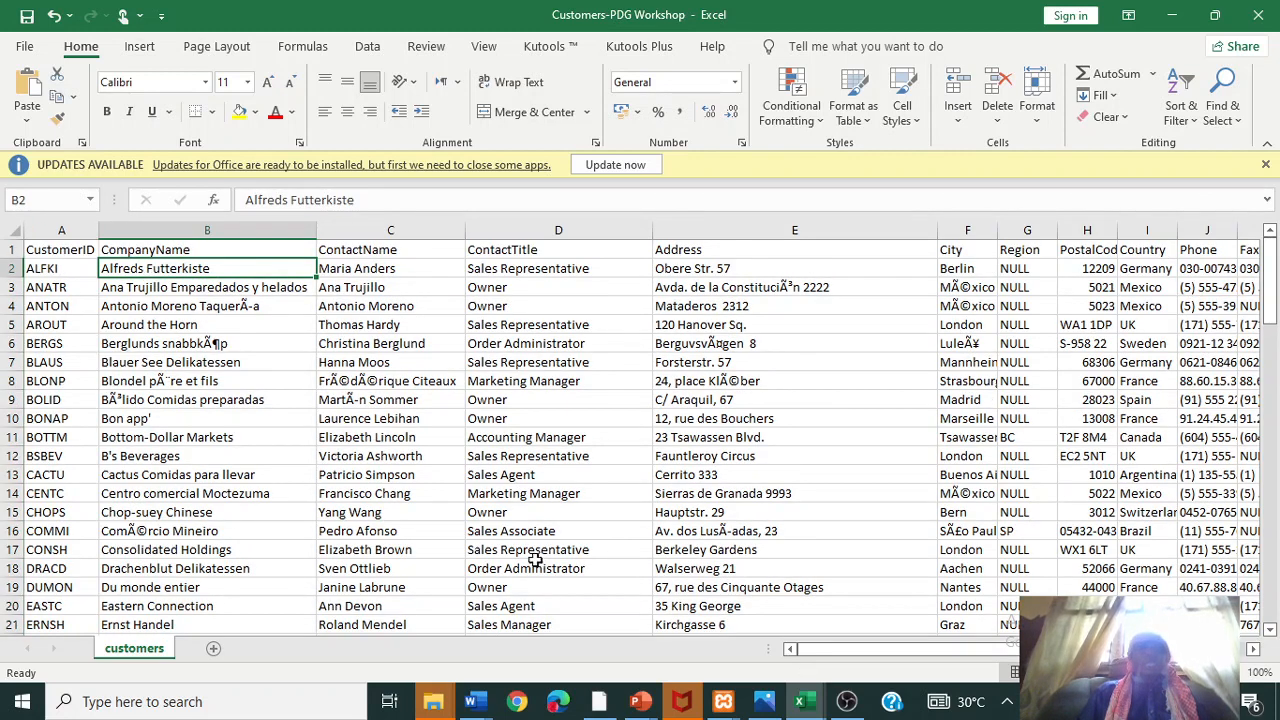
click(800, 702)
mouse_move(490, 708)
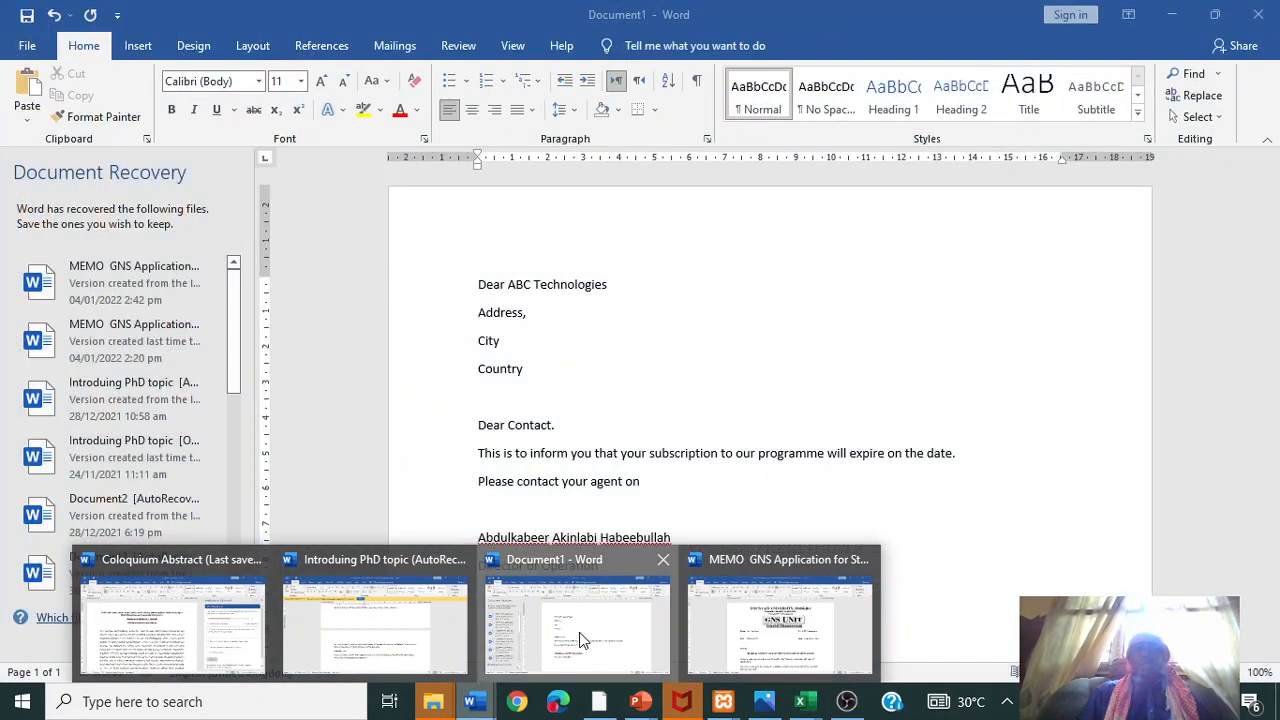
click(580, 634)
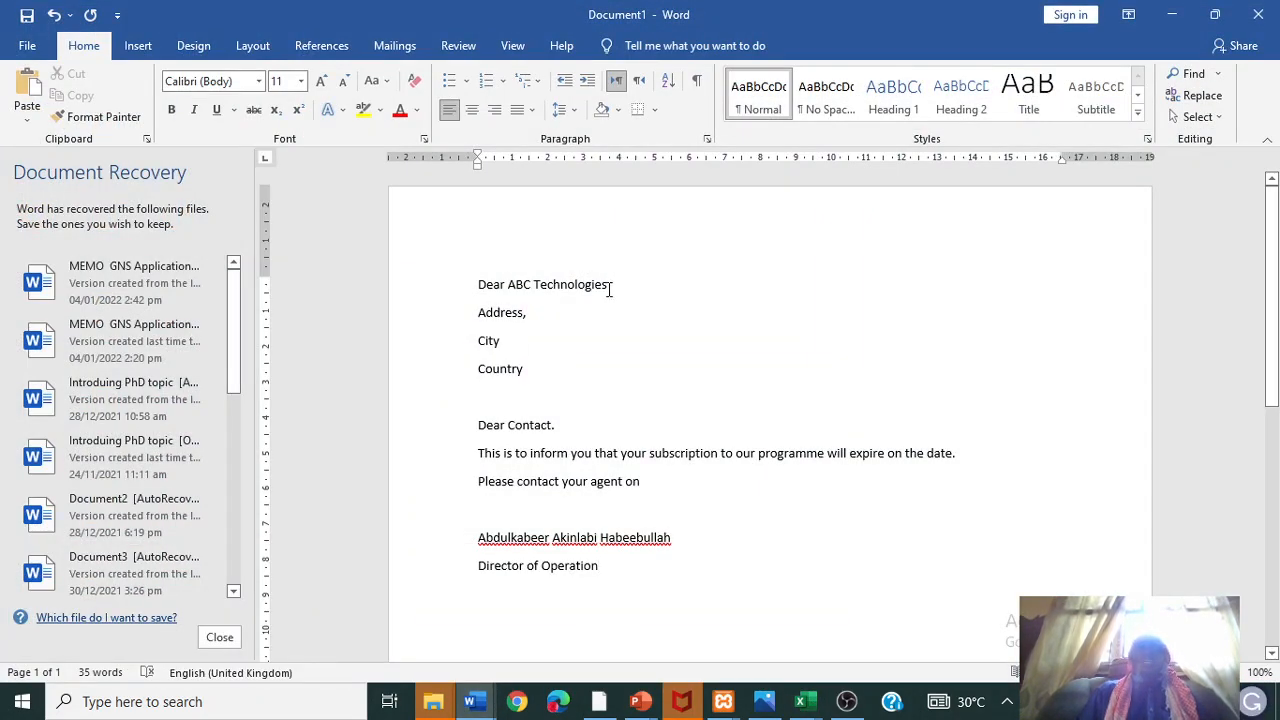
- Put a comma after 'ABC Technologies' in the greeting line and reselect the company name
drag(609, 287, 510, 287)
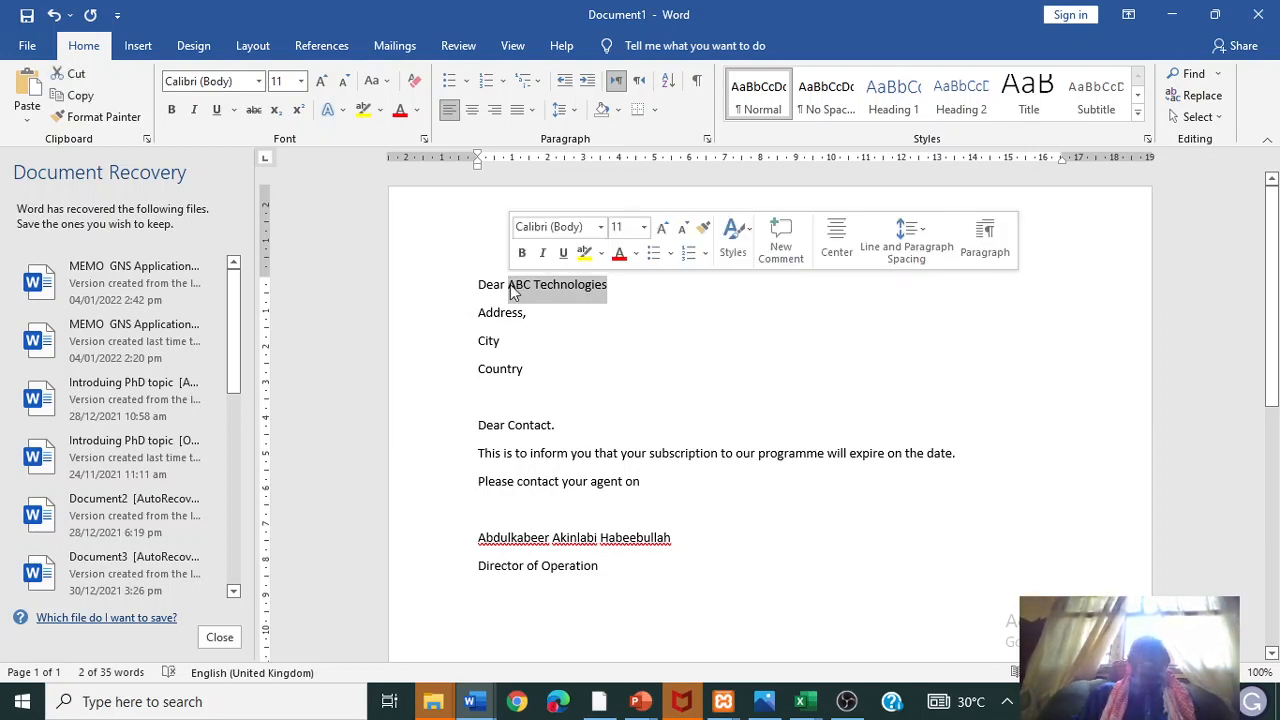
click(549, 310)
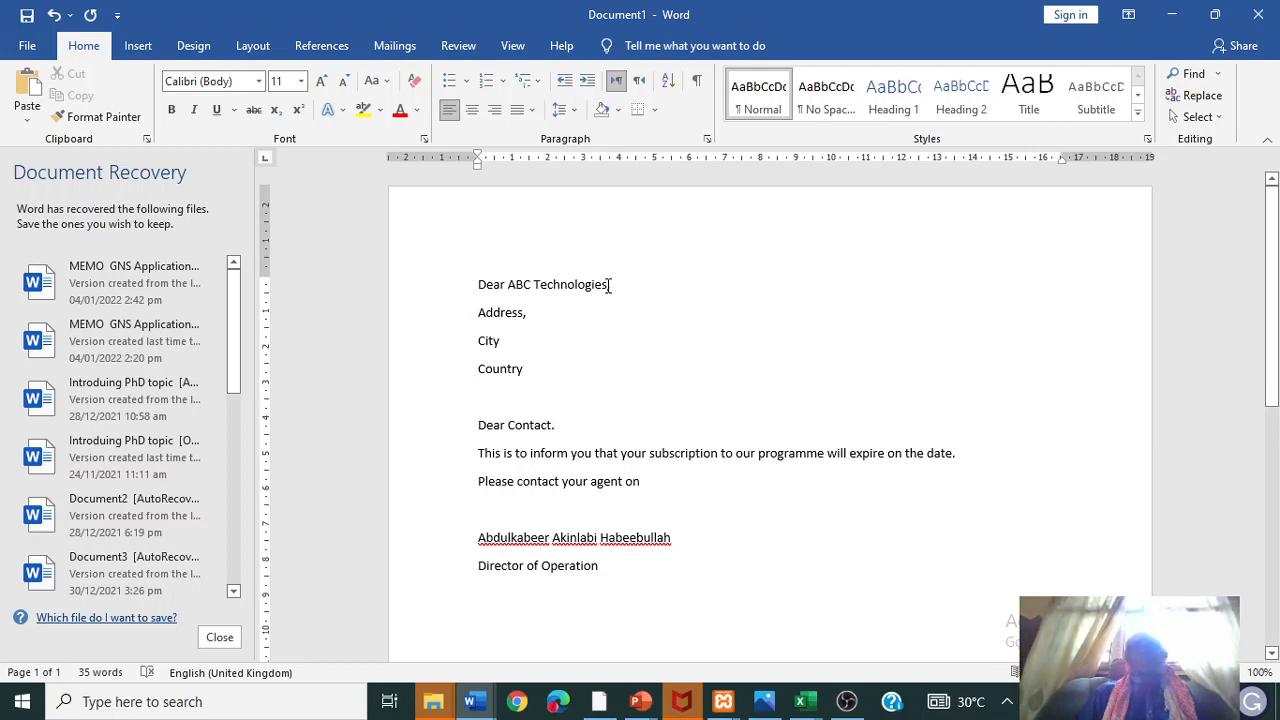
click(616, 285)
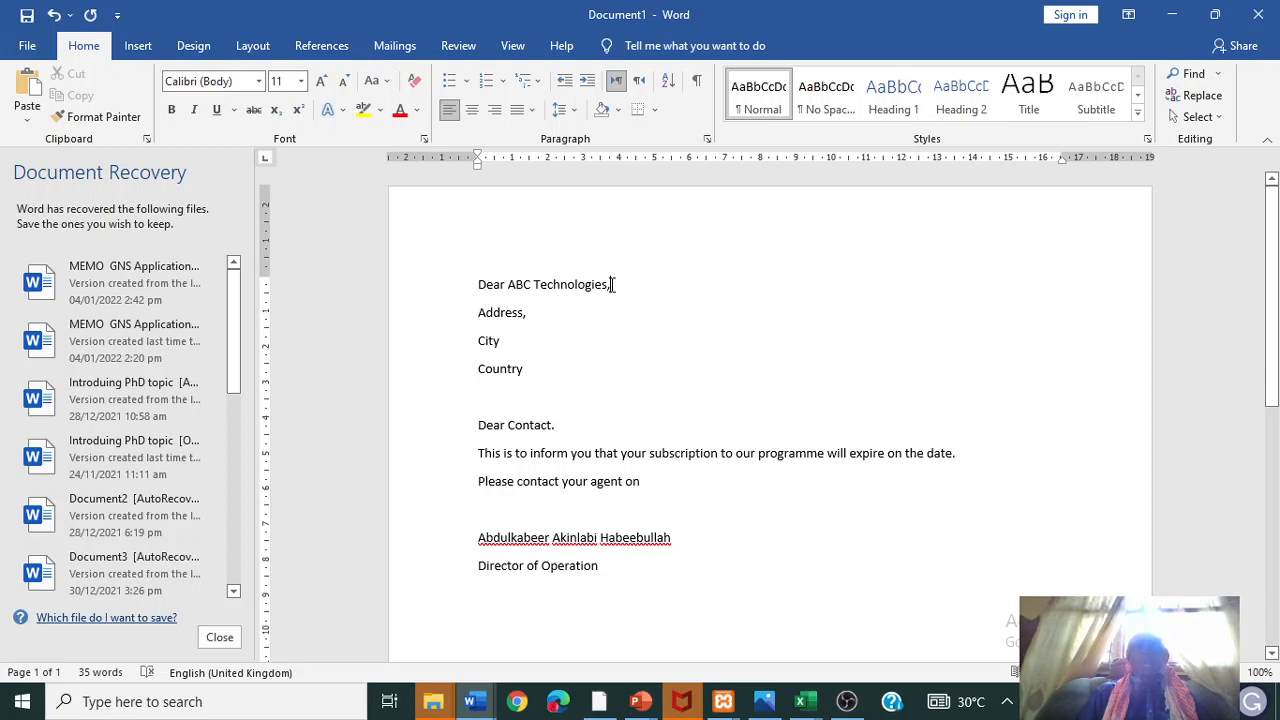
drag(605, 285, 508, 285)
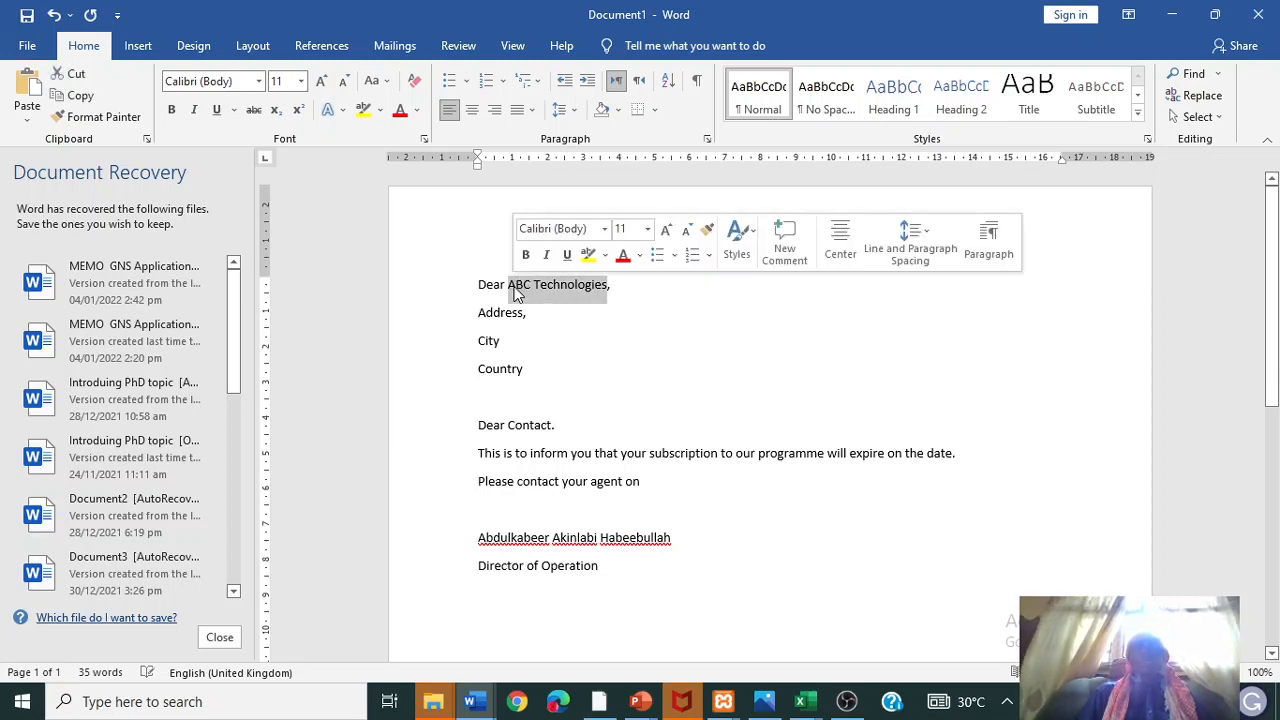
- Use the customers$ table from Desktop > Database > Customers-PDG Workshop as the existing recipient list
click(390, 47)
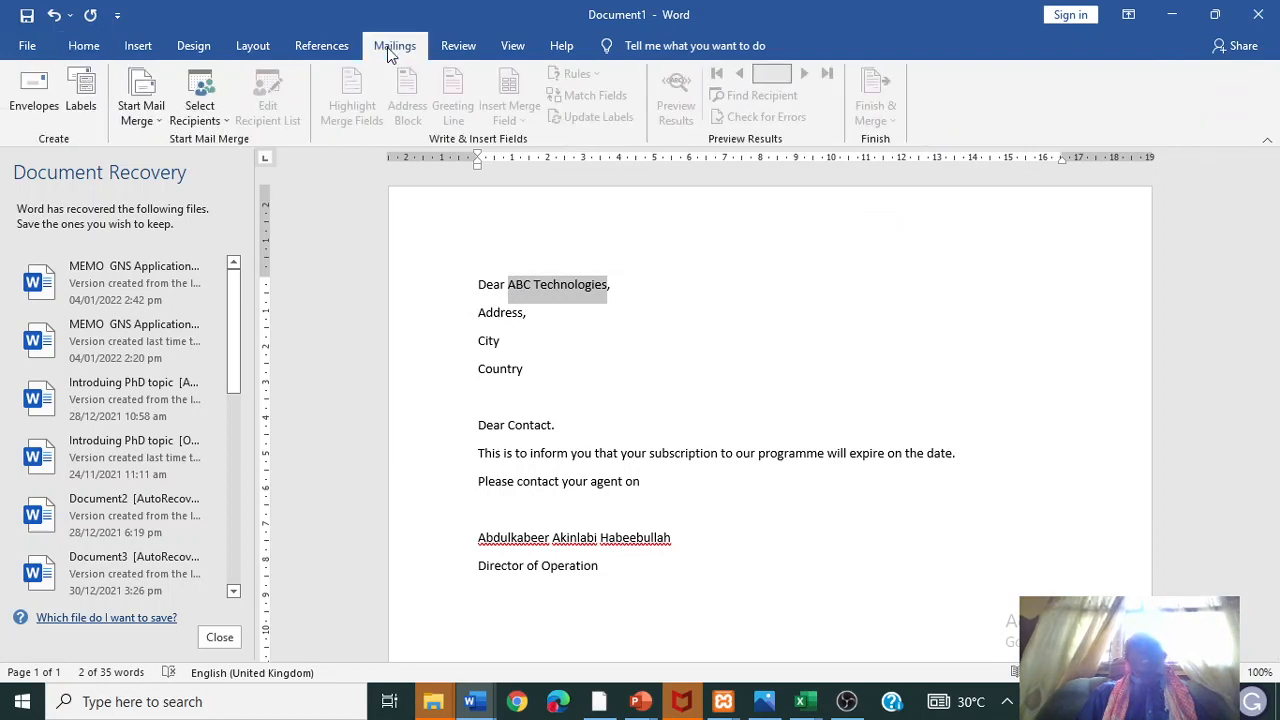
click(217, 120)
click(230, 166)
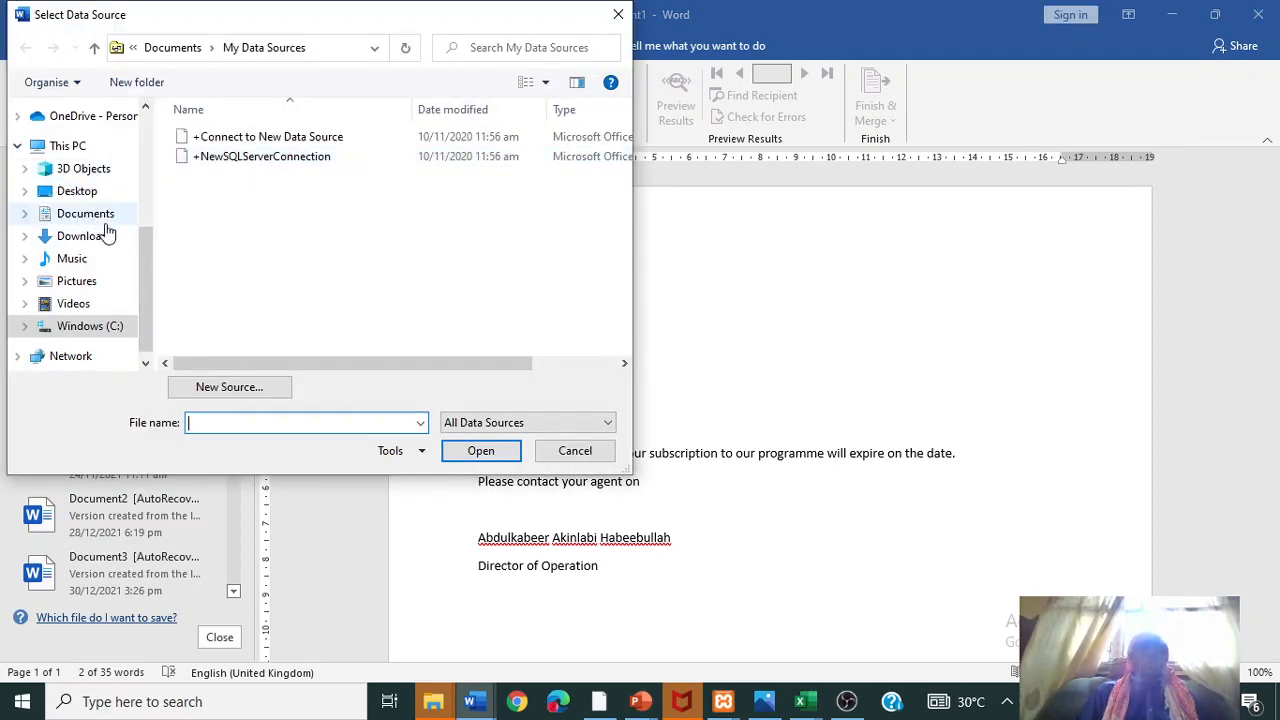
scroll(150, 224, up, 4)
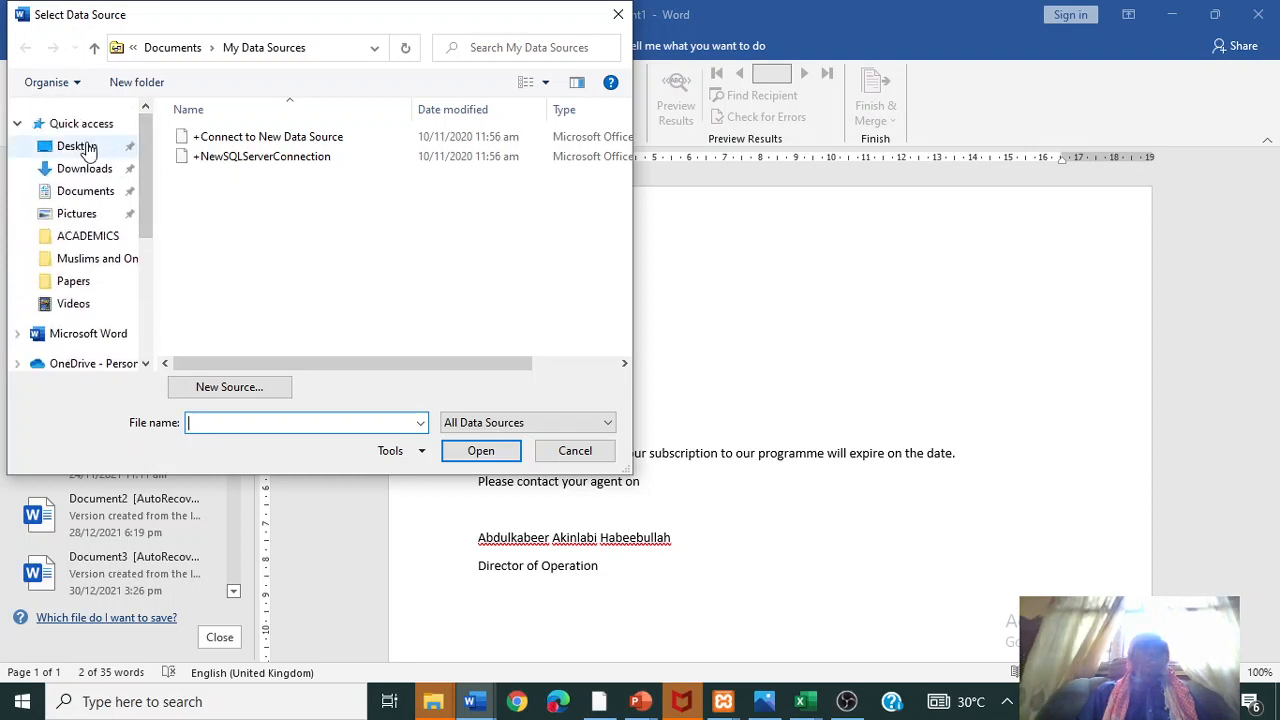
click(77, 147)
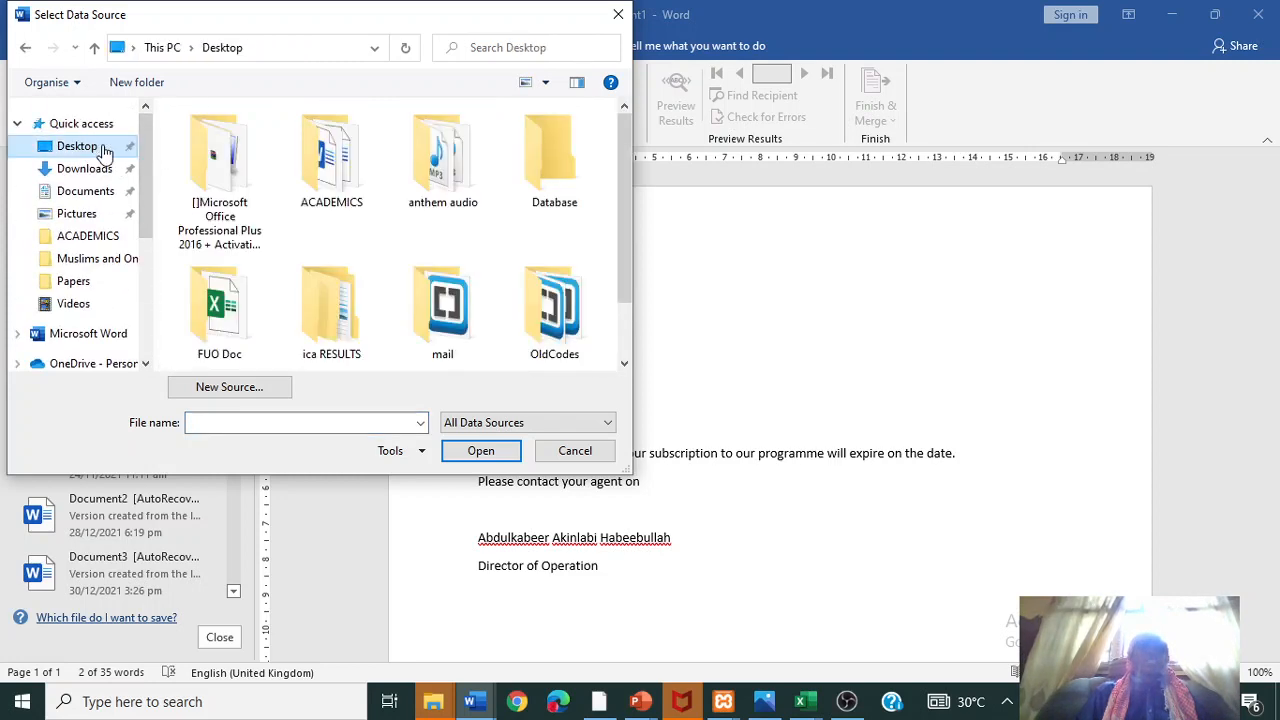
double_click(547, 187)
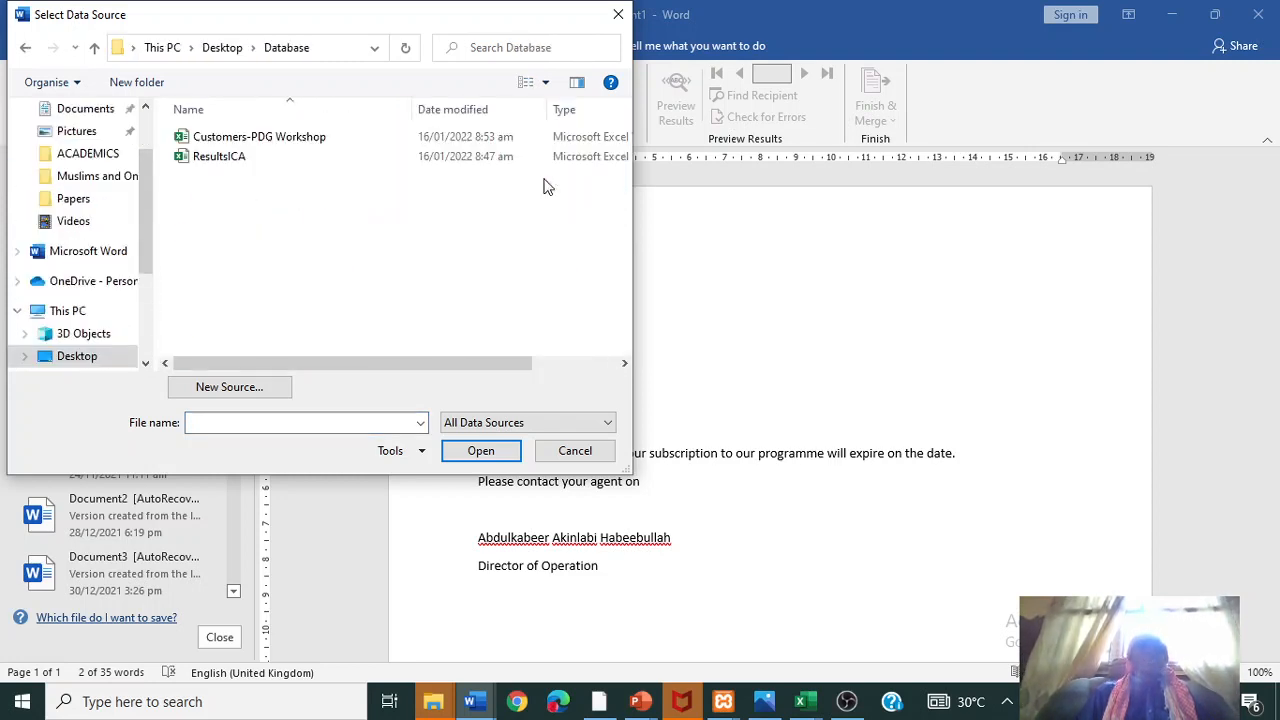
double_click(220, 140)
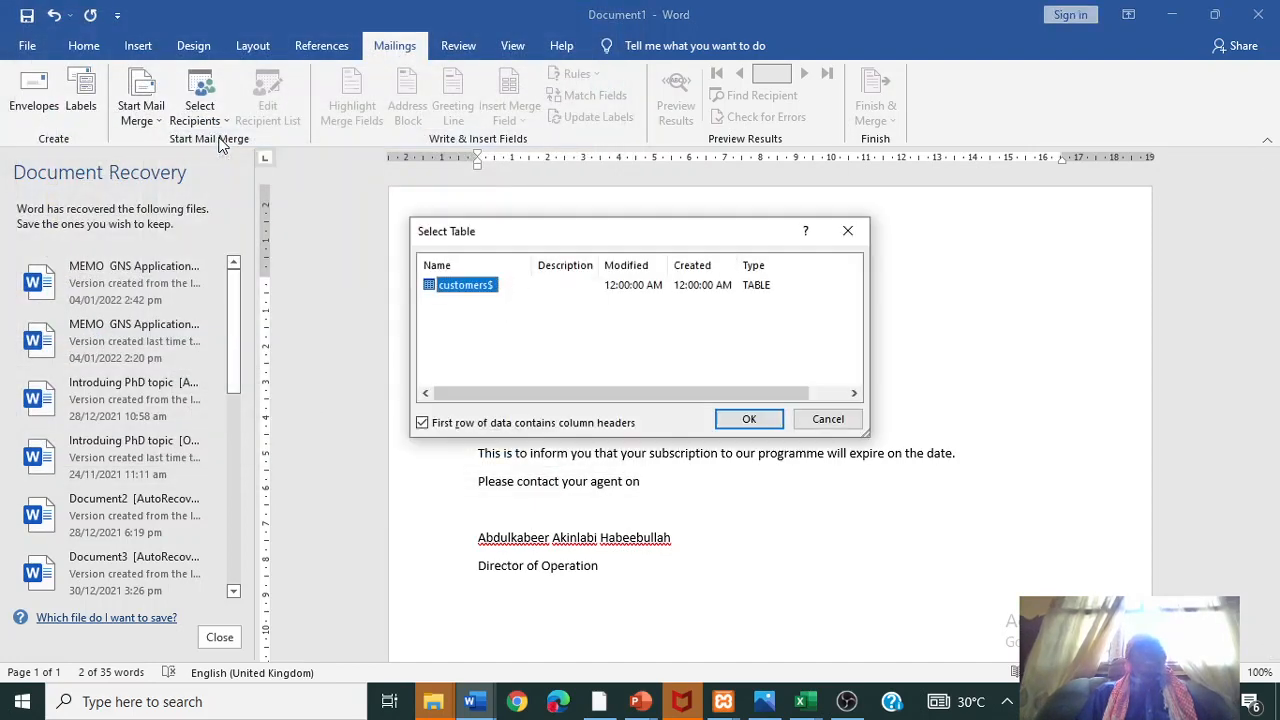
click(748, 420)
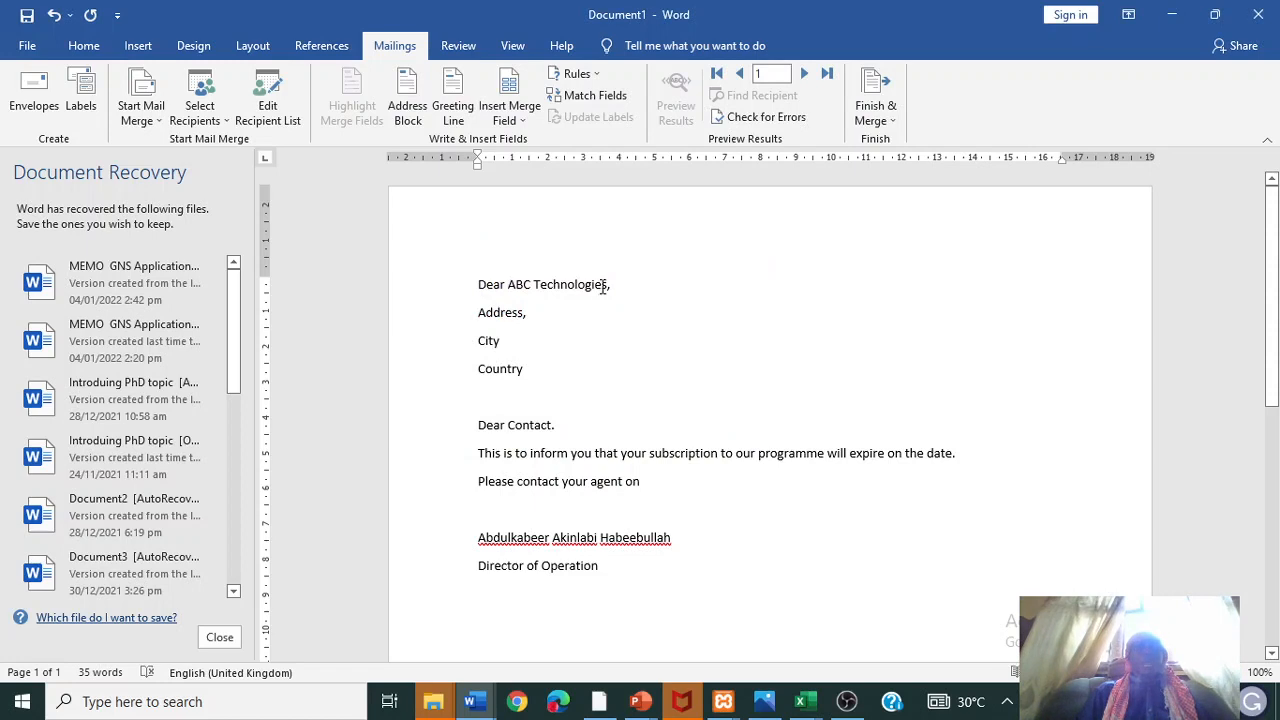
- Replace ABC Technologies, Address and City with the CompanyName, Address and City merge fields
drag(607, 284, 509, 285)
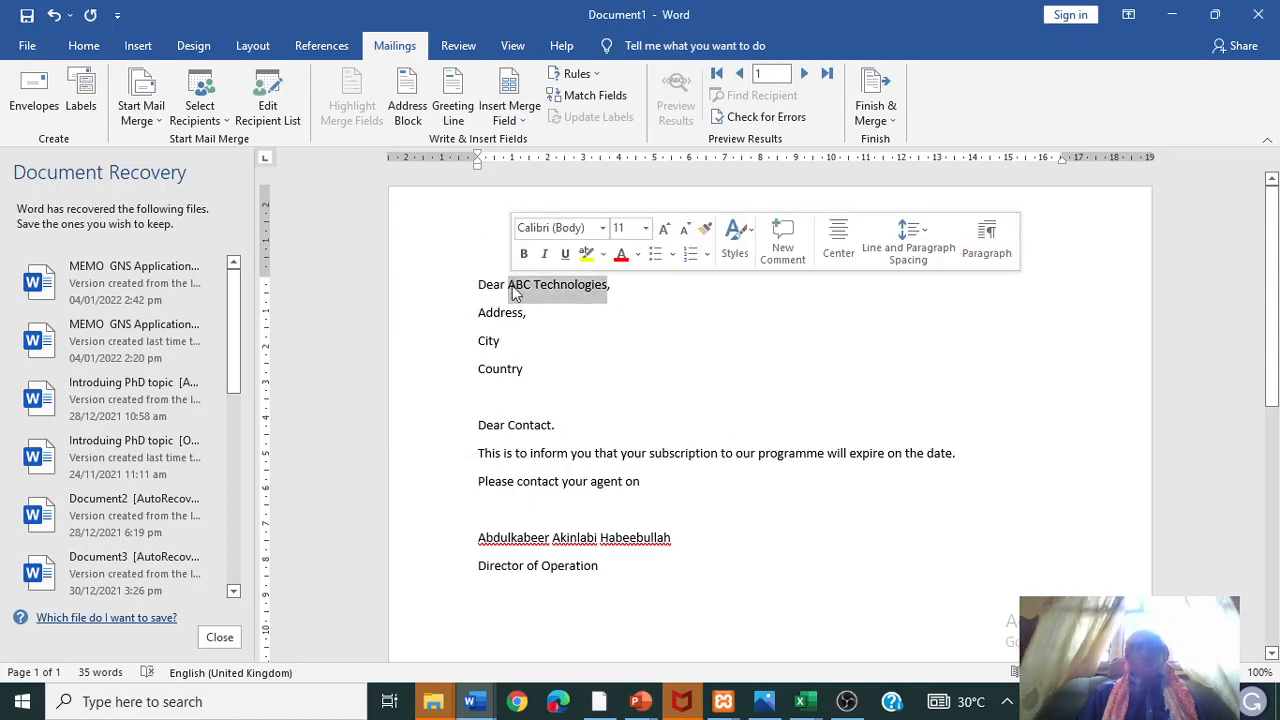
key(Delete)
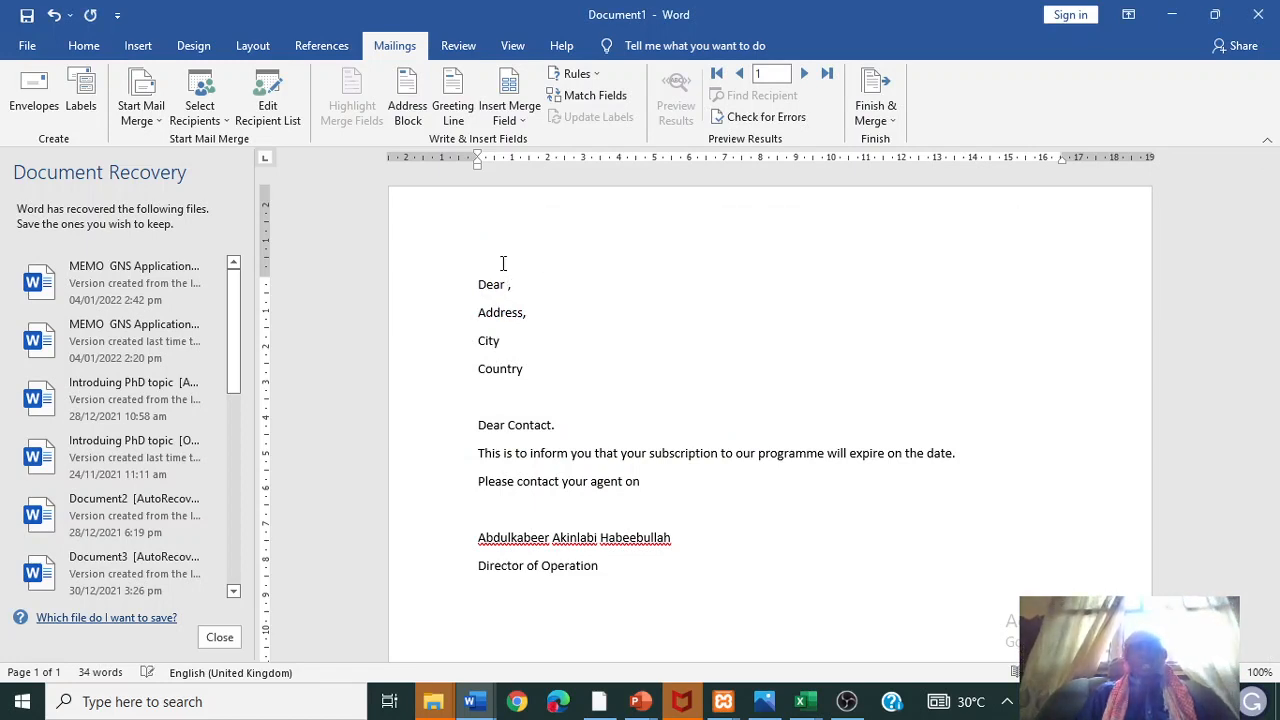
click(520, 118)
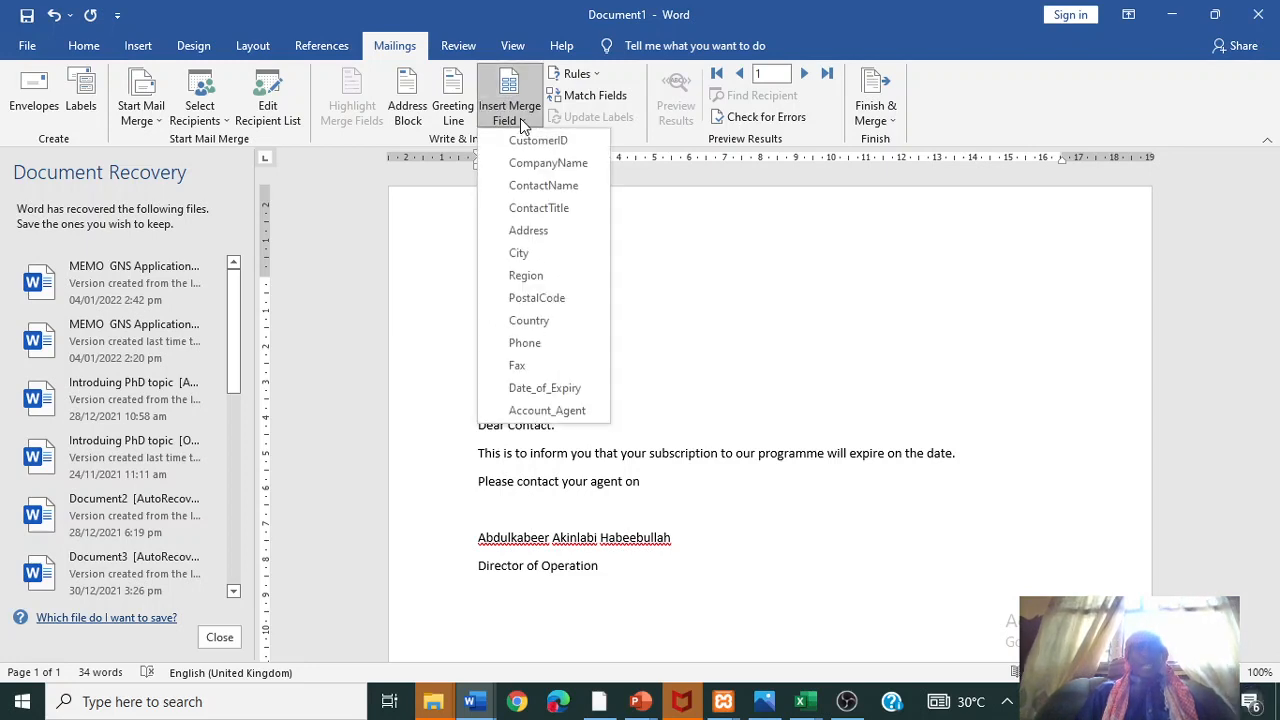
click(541, 165)
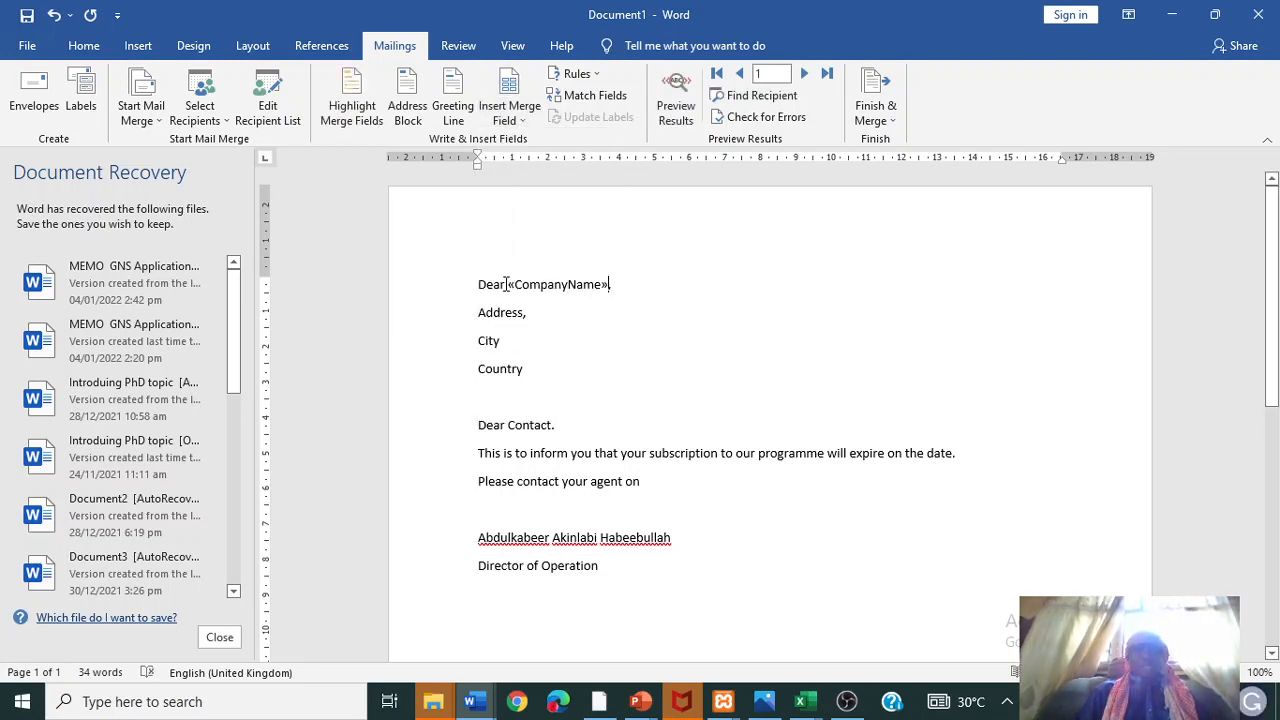
drag(522, 316, 478, 316)
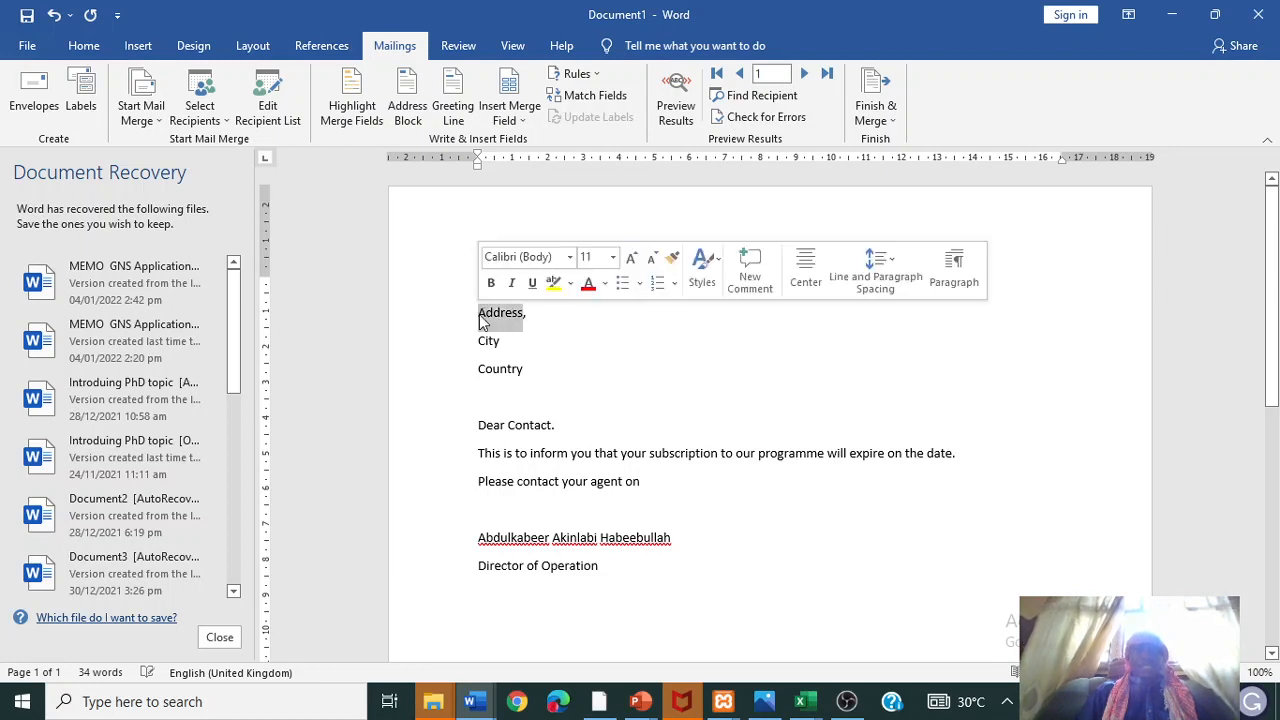
click(524, 118)
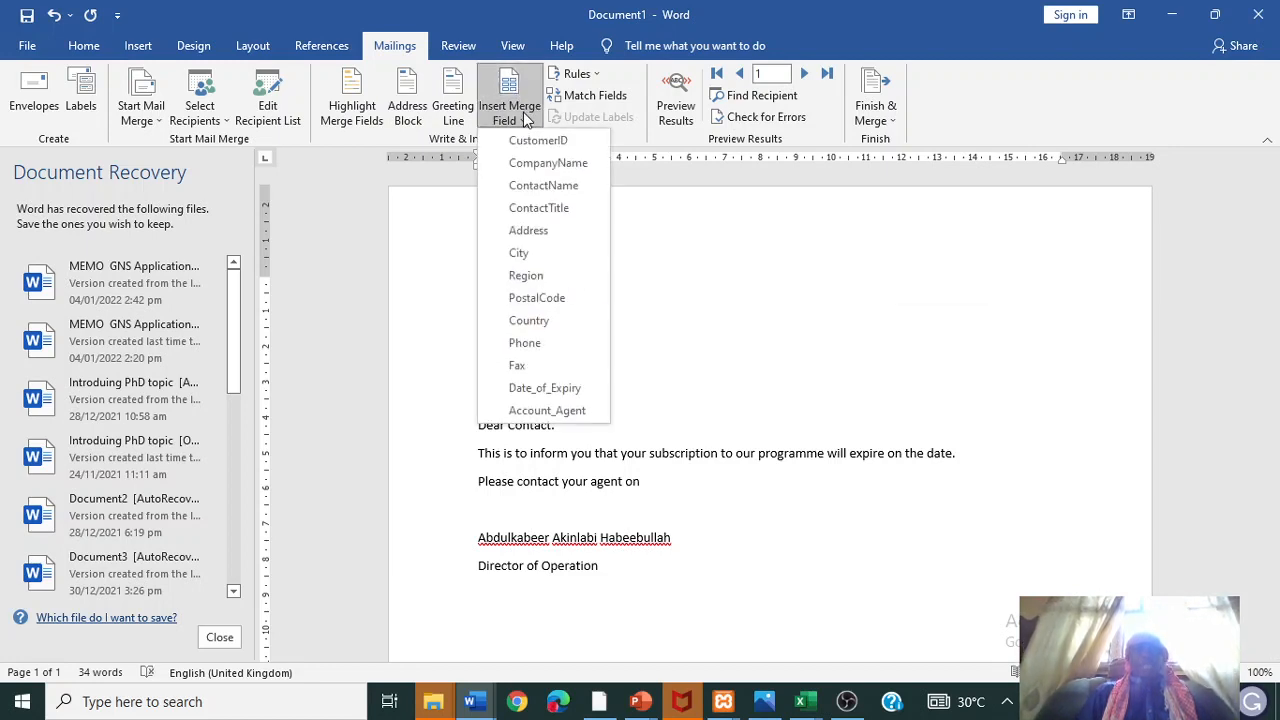
click(529, 231)
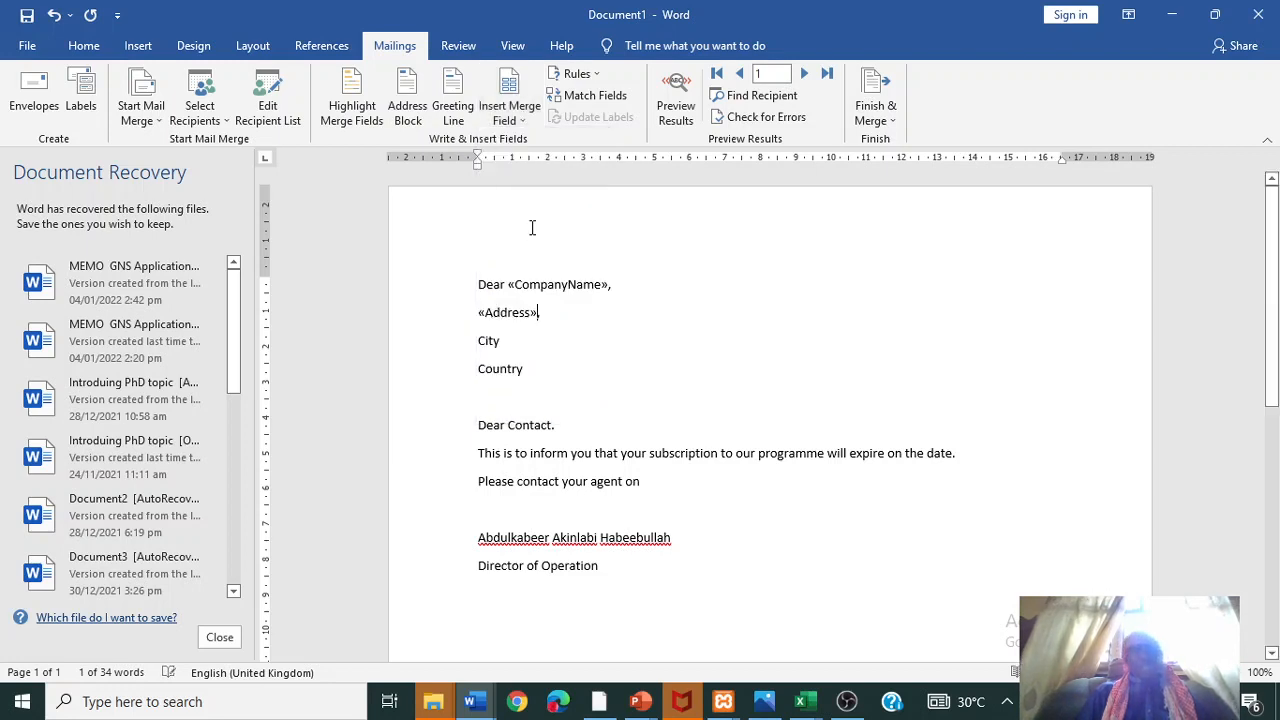
double_click(498, 340)
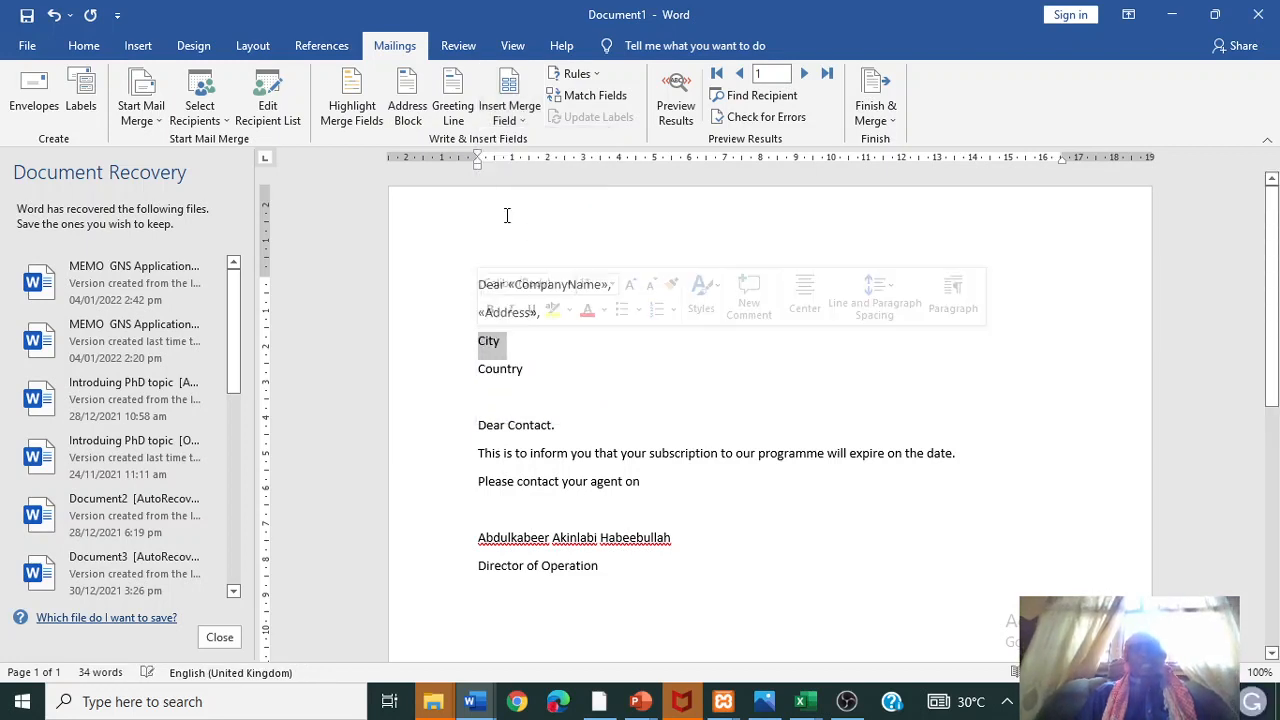
click(513, 120)
click(521, 253)
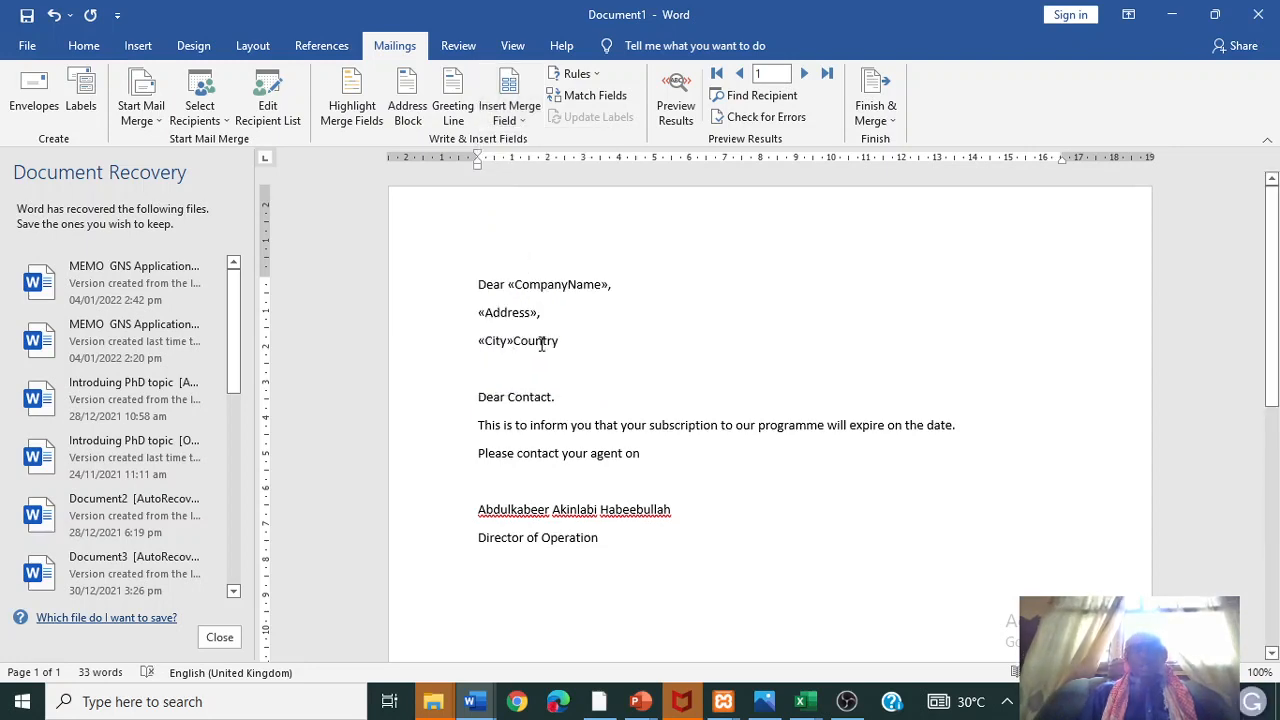
- Clear the leftover Country text and insert the Country merge field on its own line
click(541, 341)
key(Return)
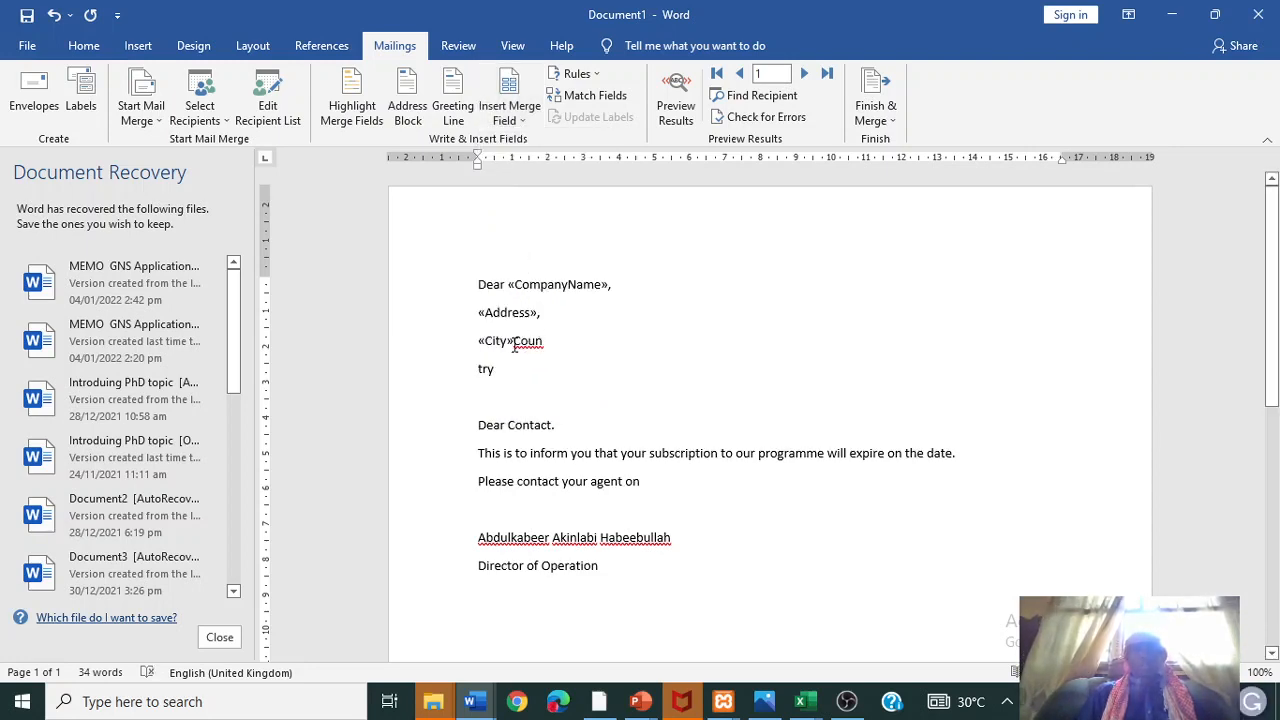
key(Return)
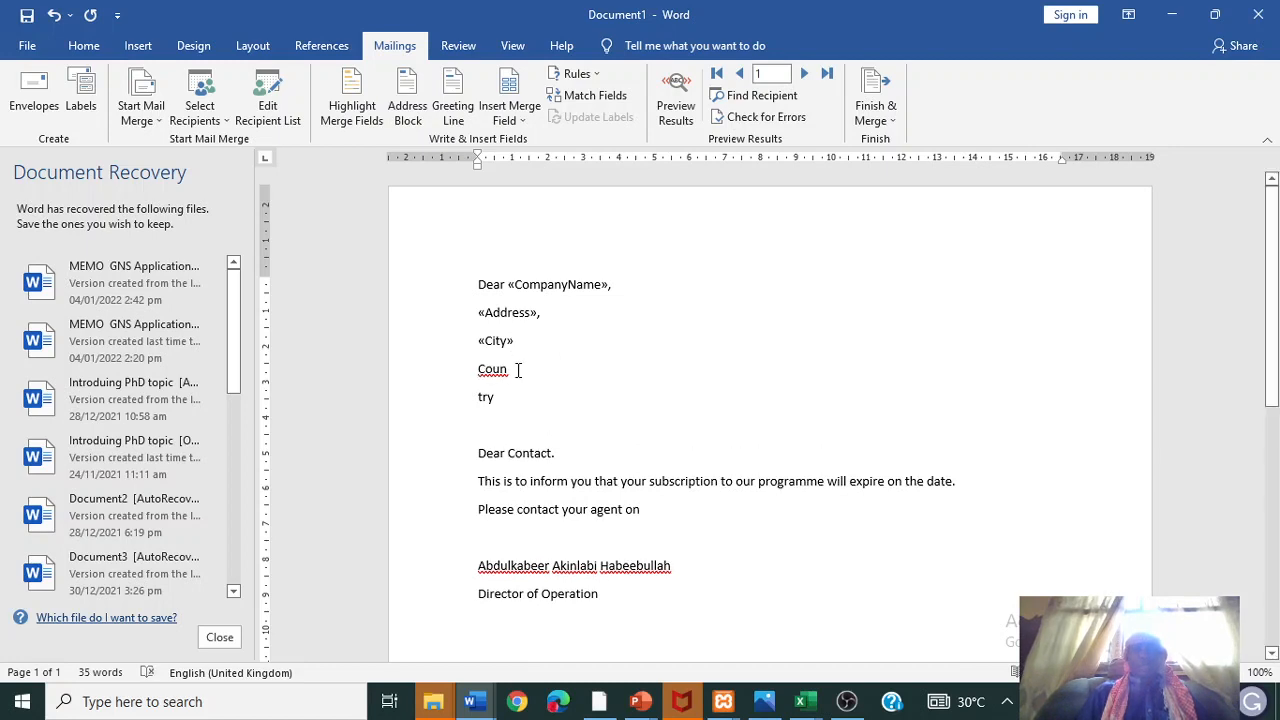
drag(496, 400, 471, 377)
key(Delete)
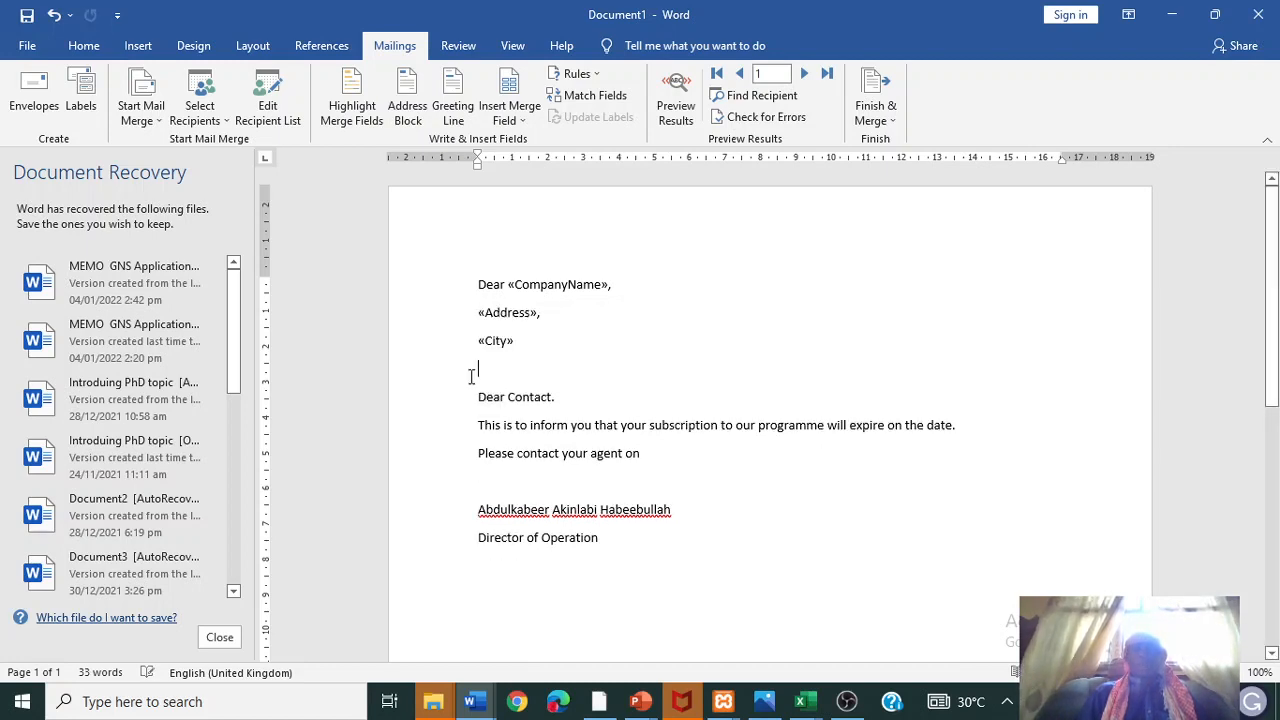
click(522, 117)
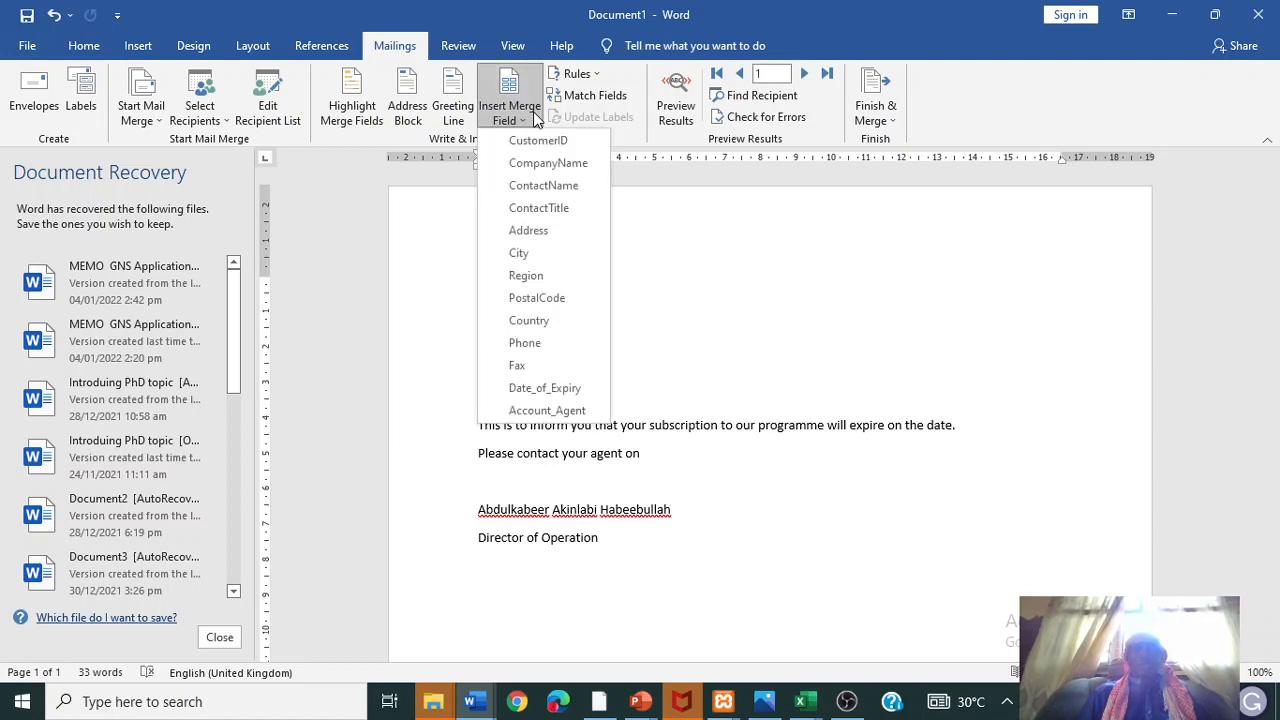
click(530, 322)
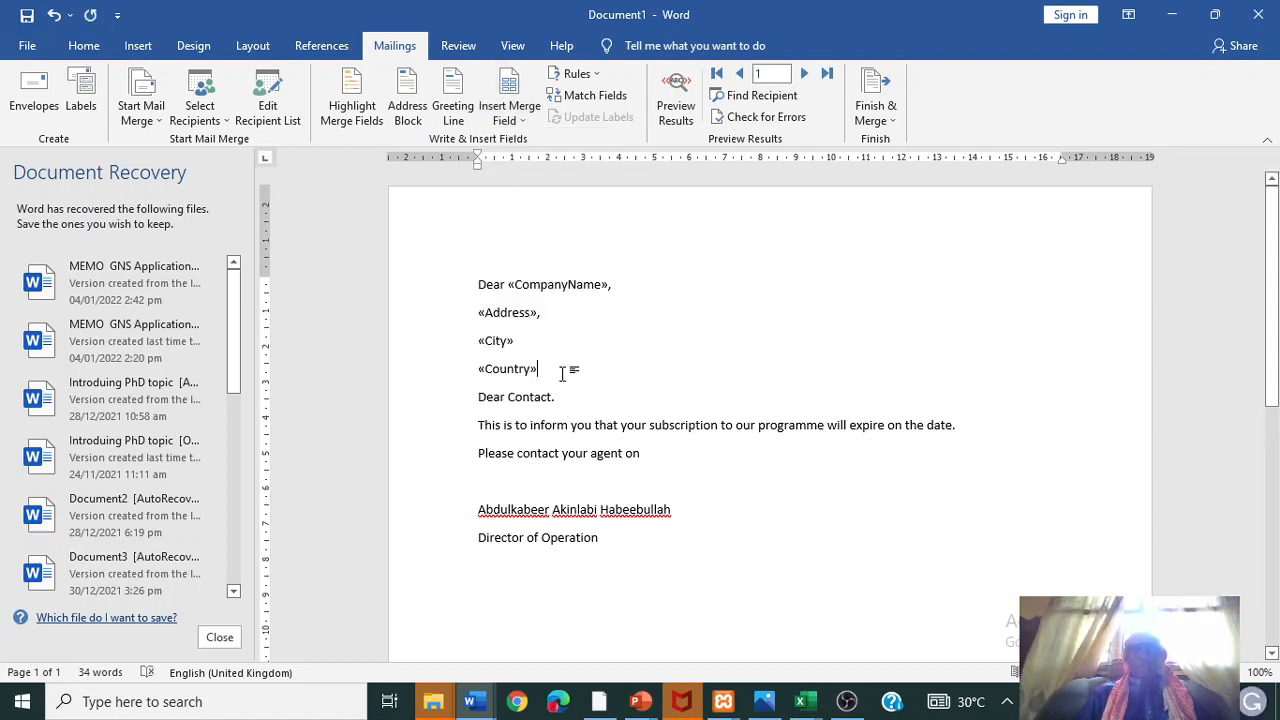
key(Return)
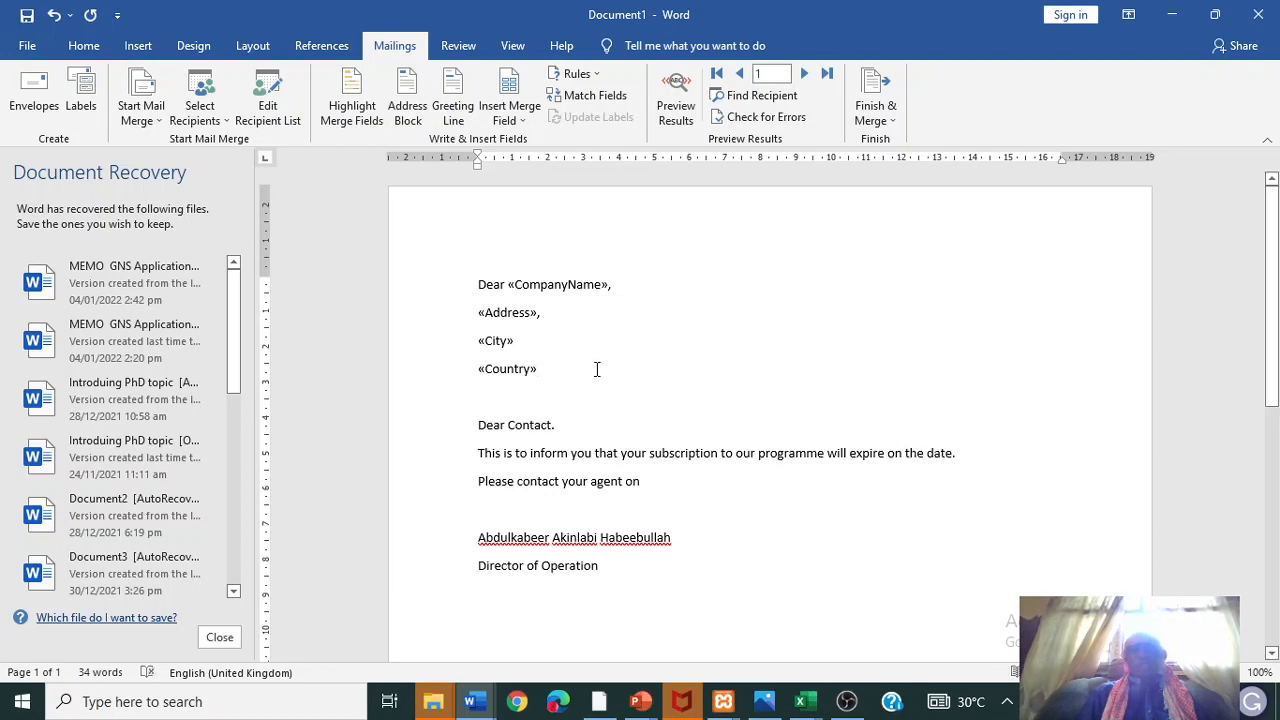
- Replace 'Contact' with ContactName and 'date.' with Date_of_Expiry, and add Account_Agent after 'agent on'
double_click(530, 425)
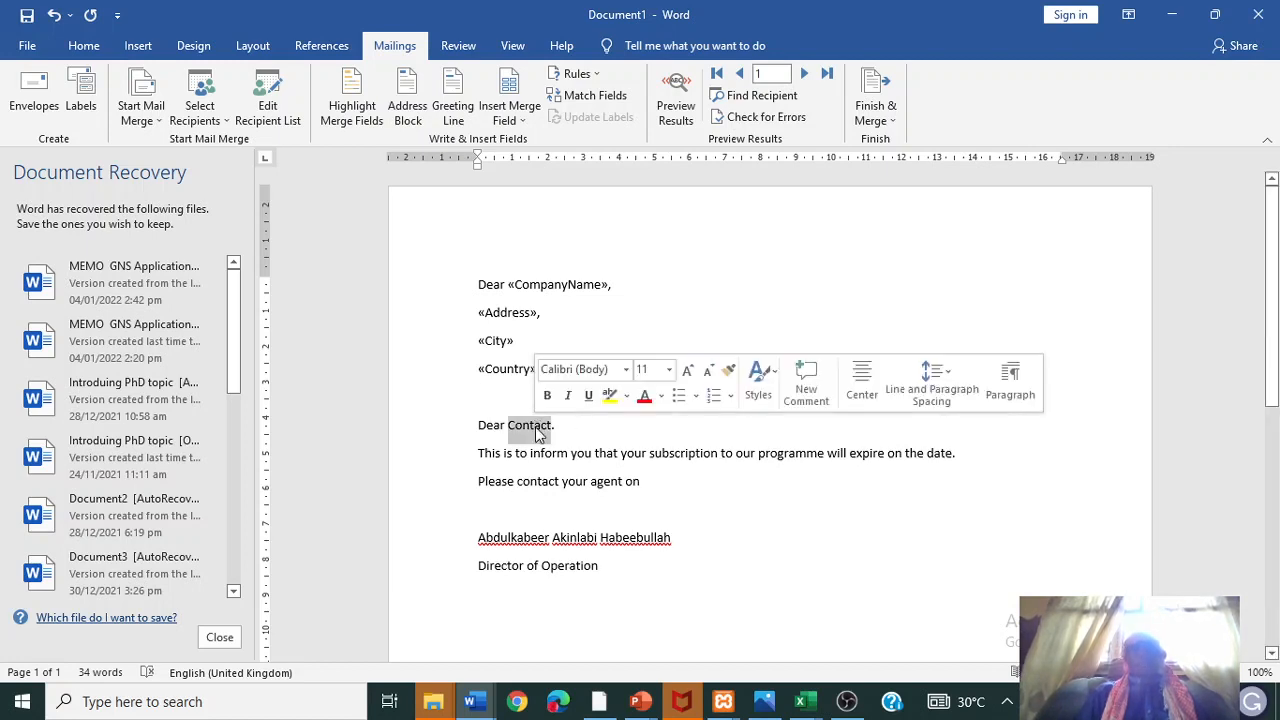
click(522, 119)
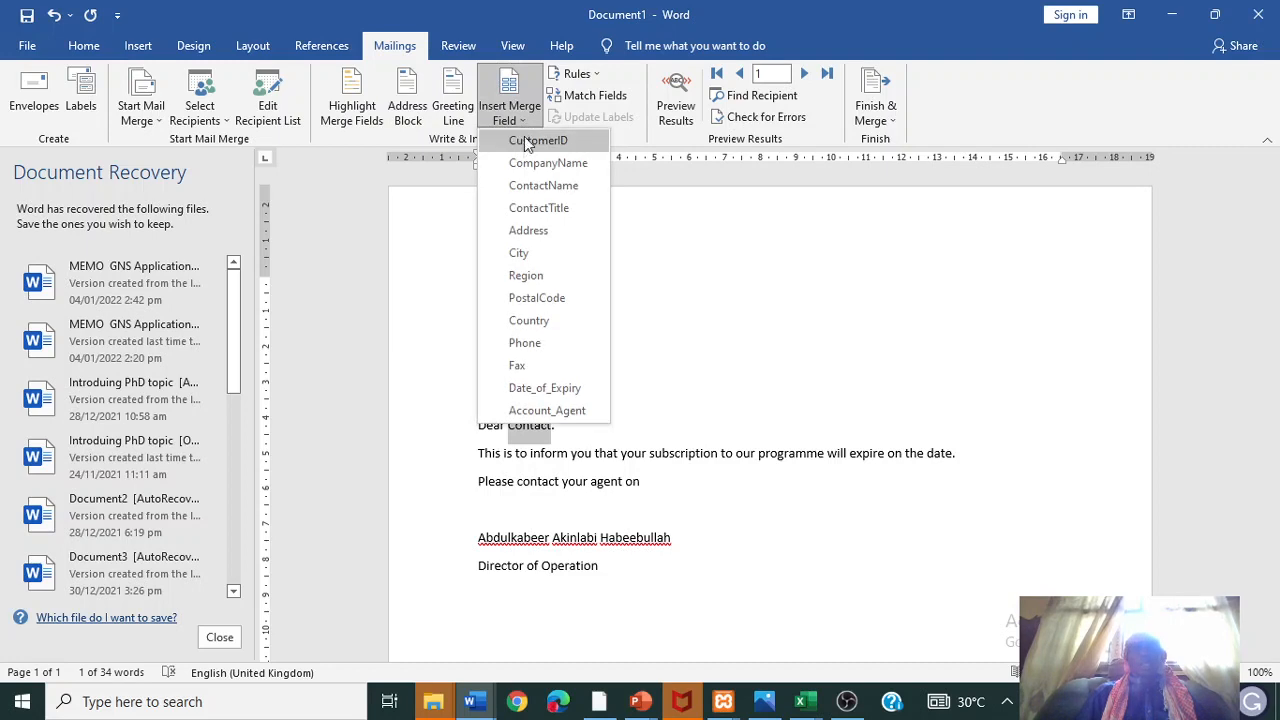
click(541, 186)
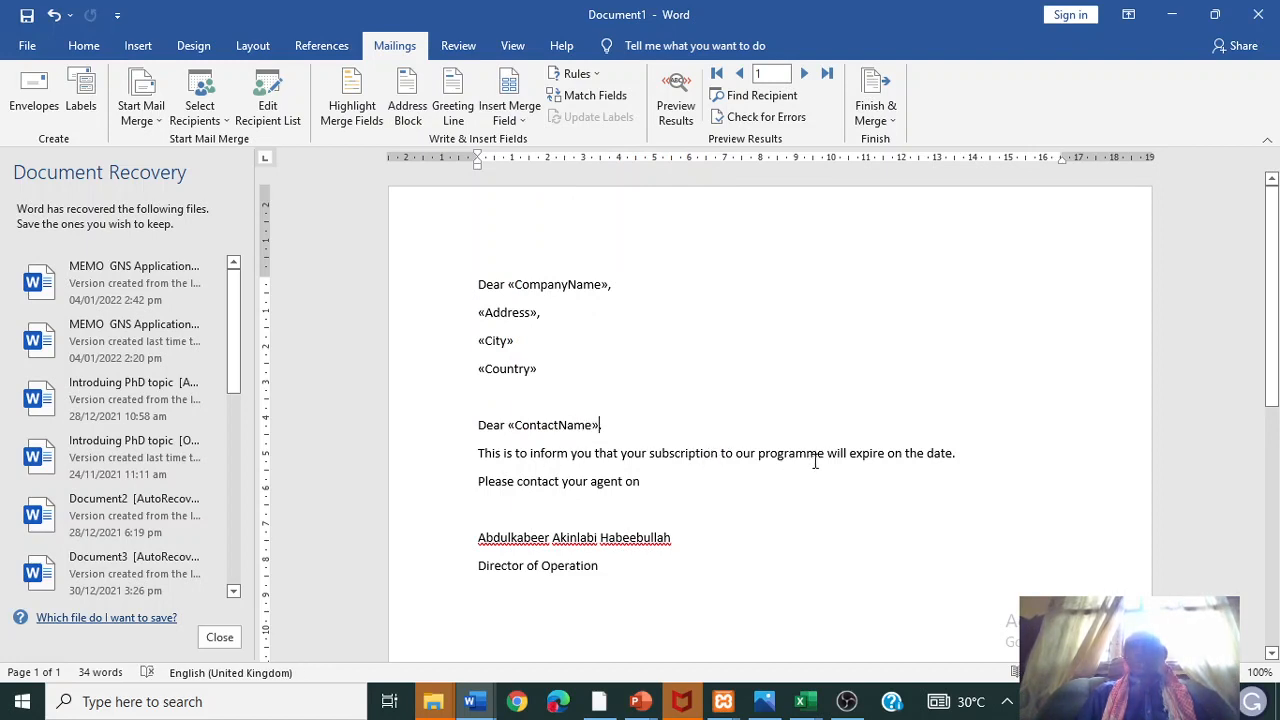
triple_click(942, 455)
click(932, 458)
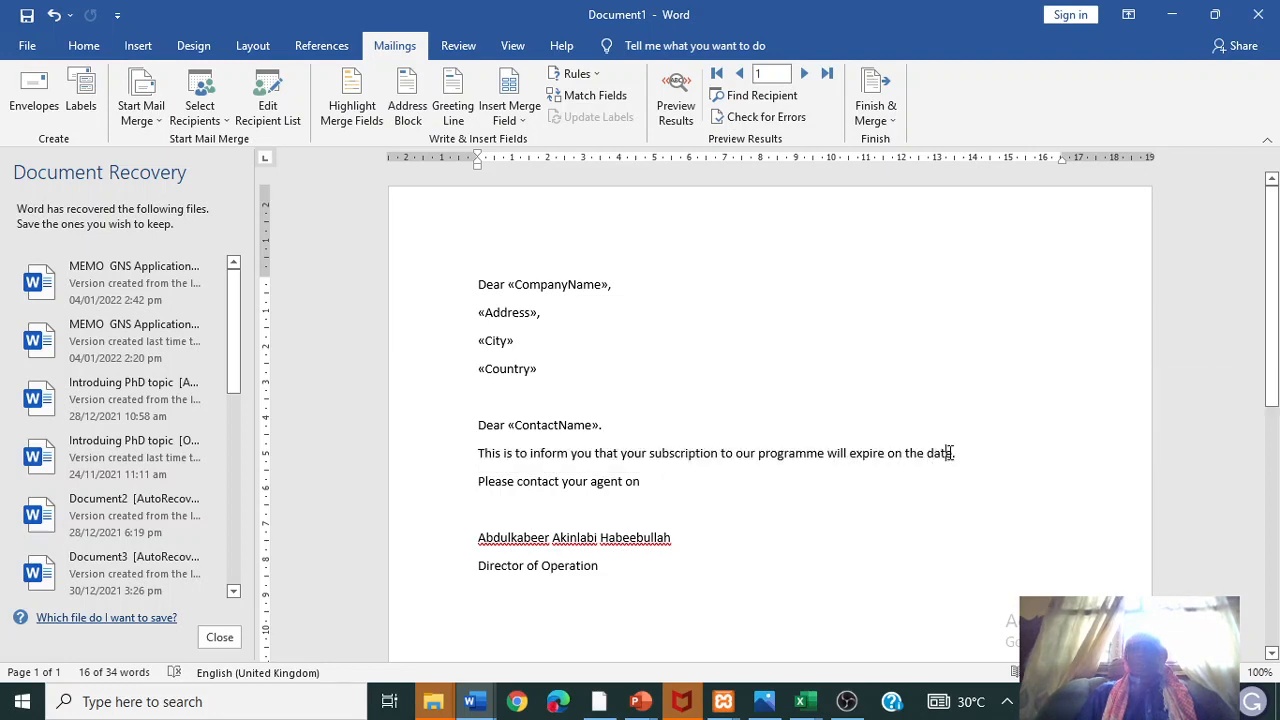
drag(956, 455, 929, 456)
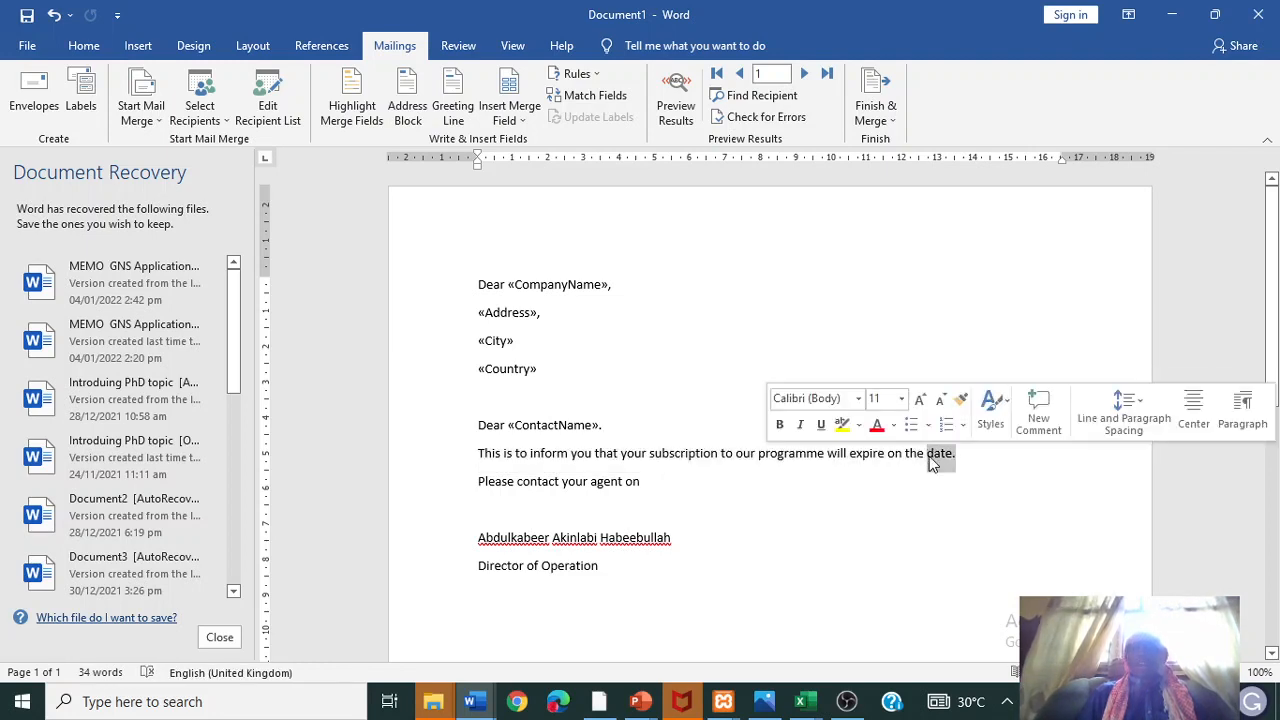
click(519, 123)
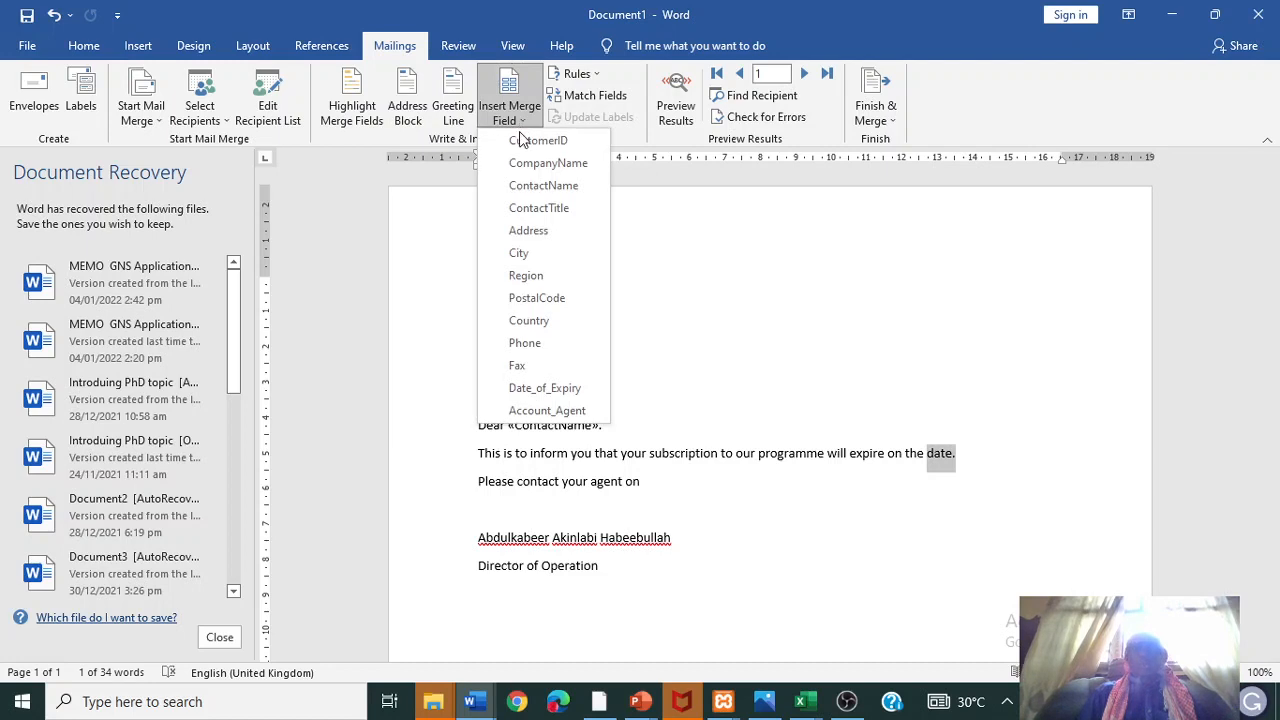
click(541, 388)
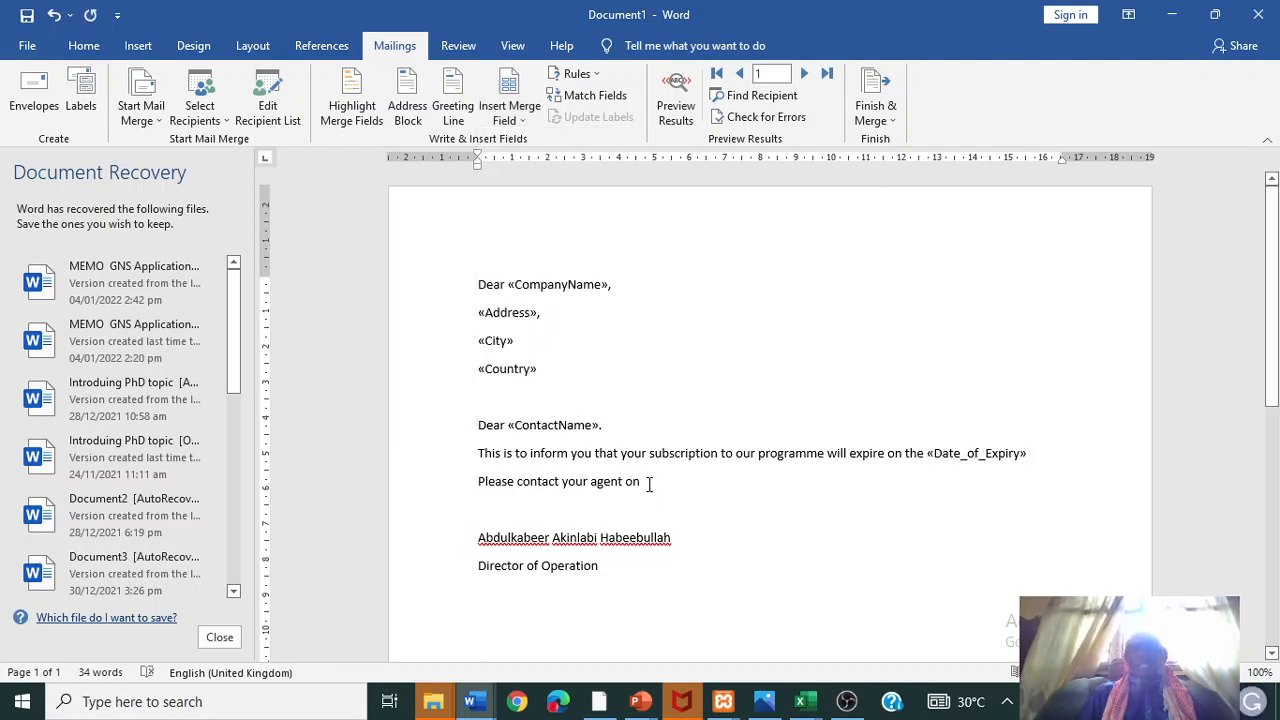
click(522, 112)
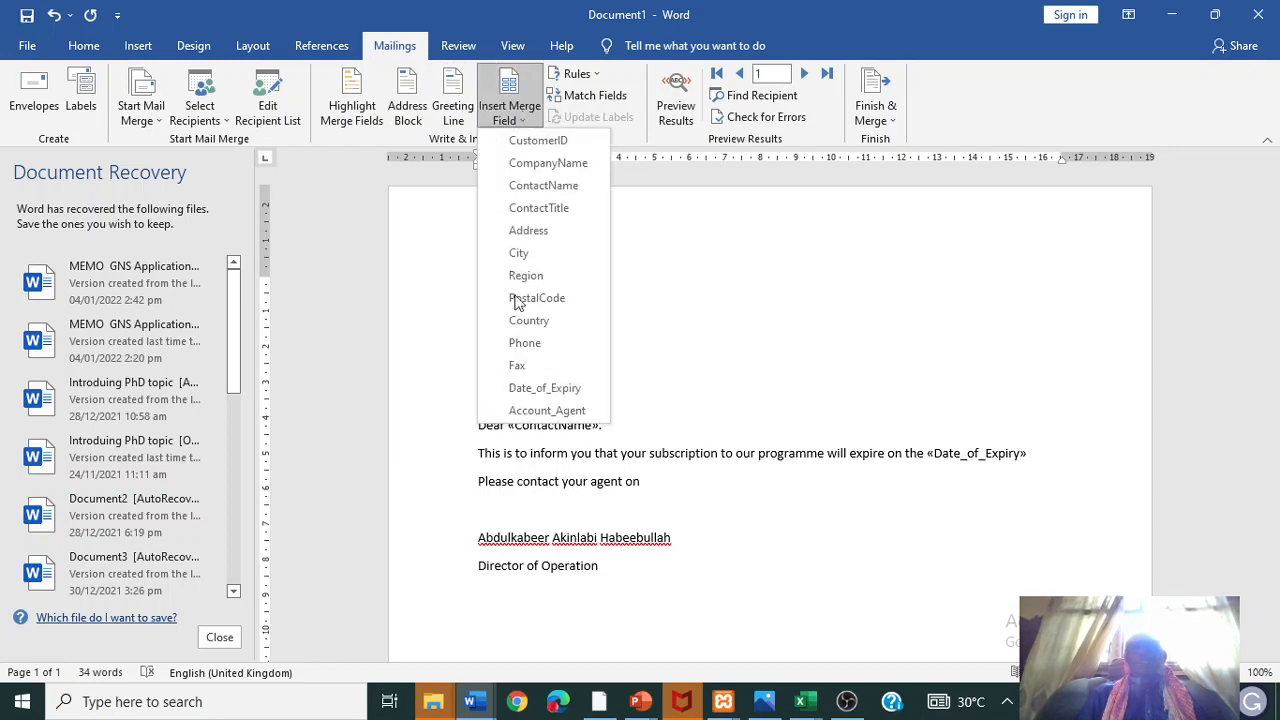
click(540, 411)
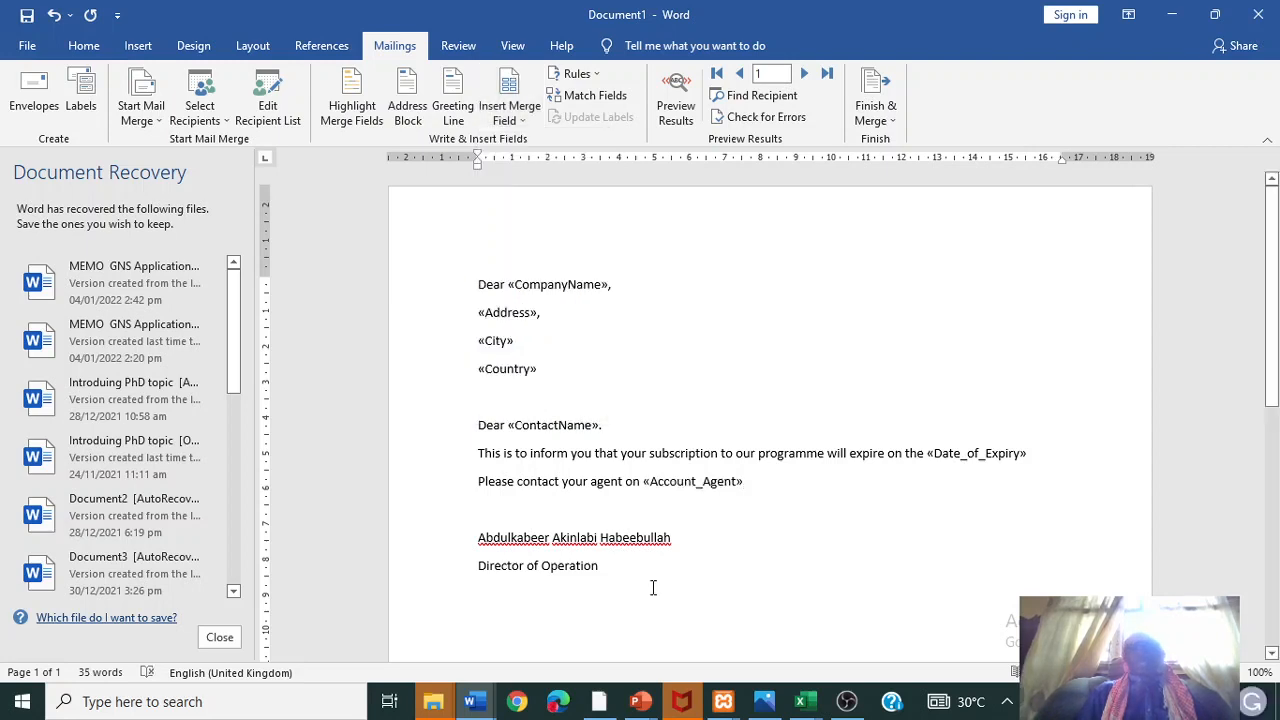
- Merge all records into individual letters and scroll through the resulting Letters3 document
click(893, 119)
click(910, 141)
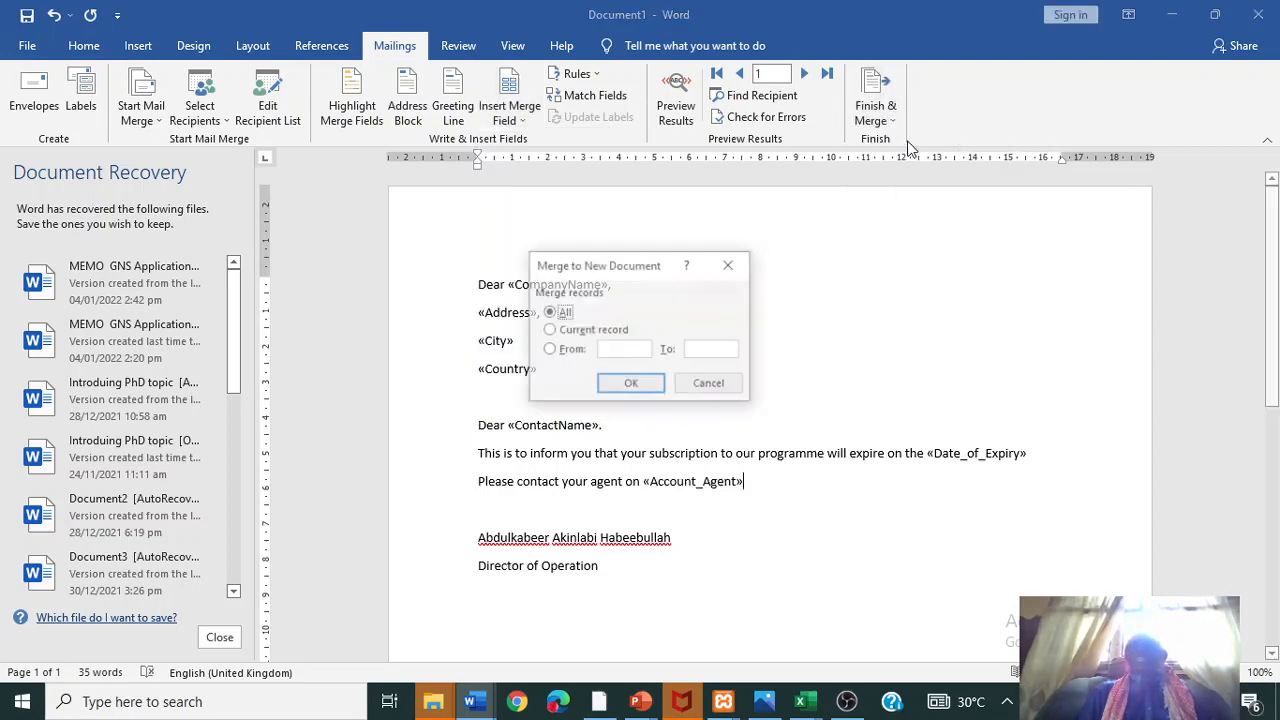
click(632, 385)
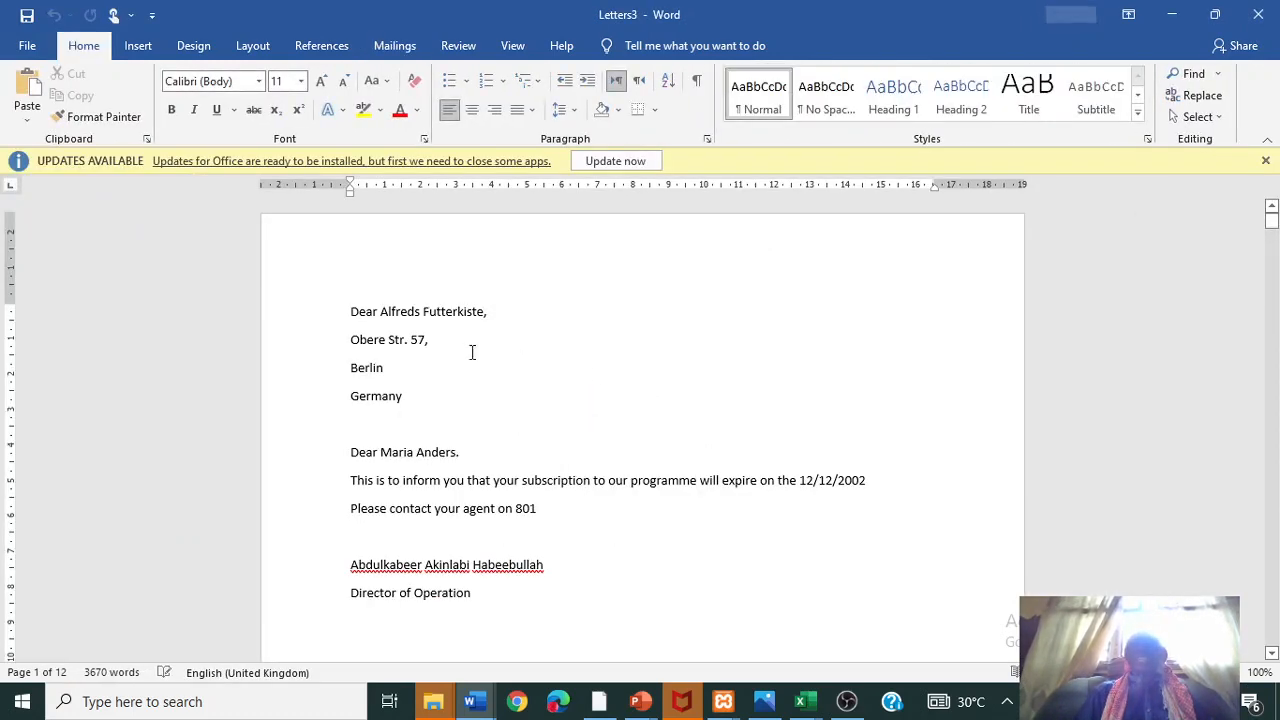
drag(1273, 228, 1273, 470)
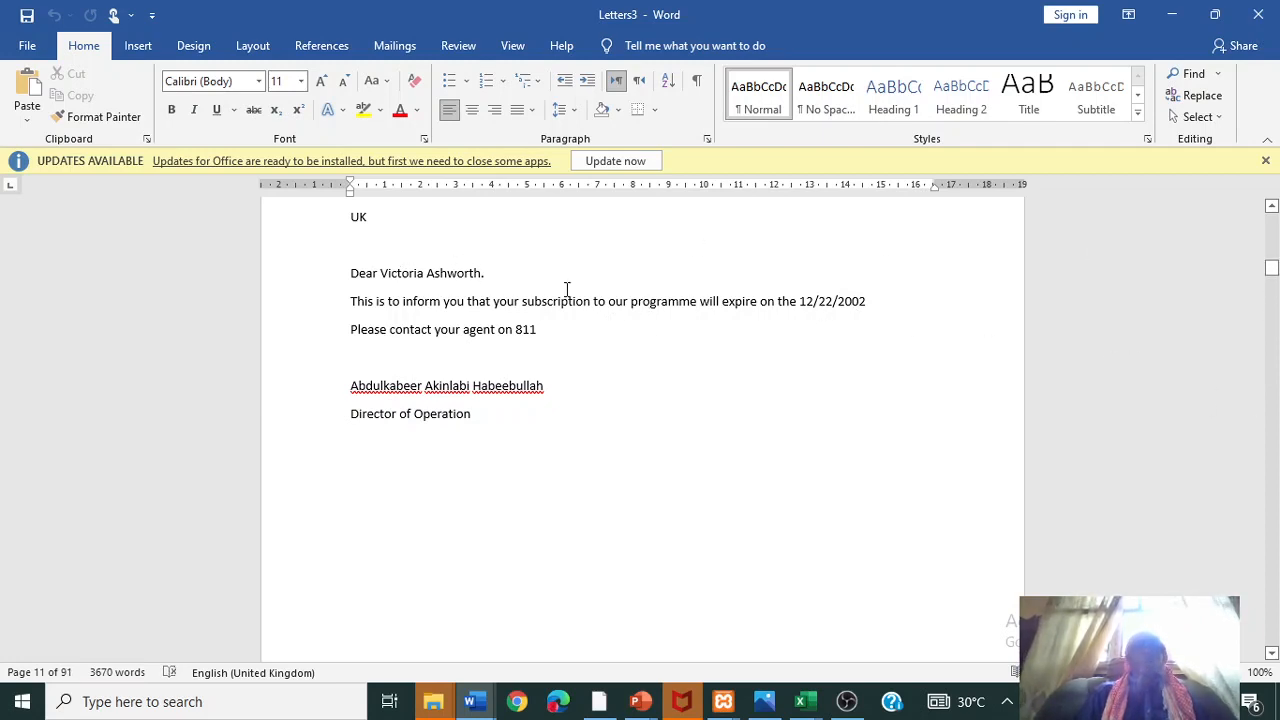
drag(1271, 270, 1266, 203)
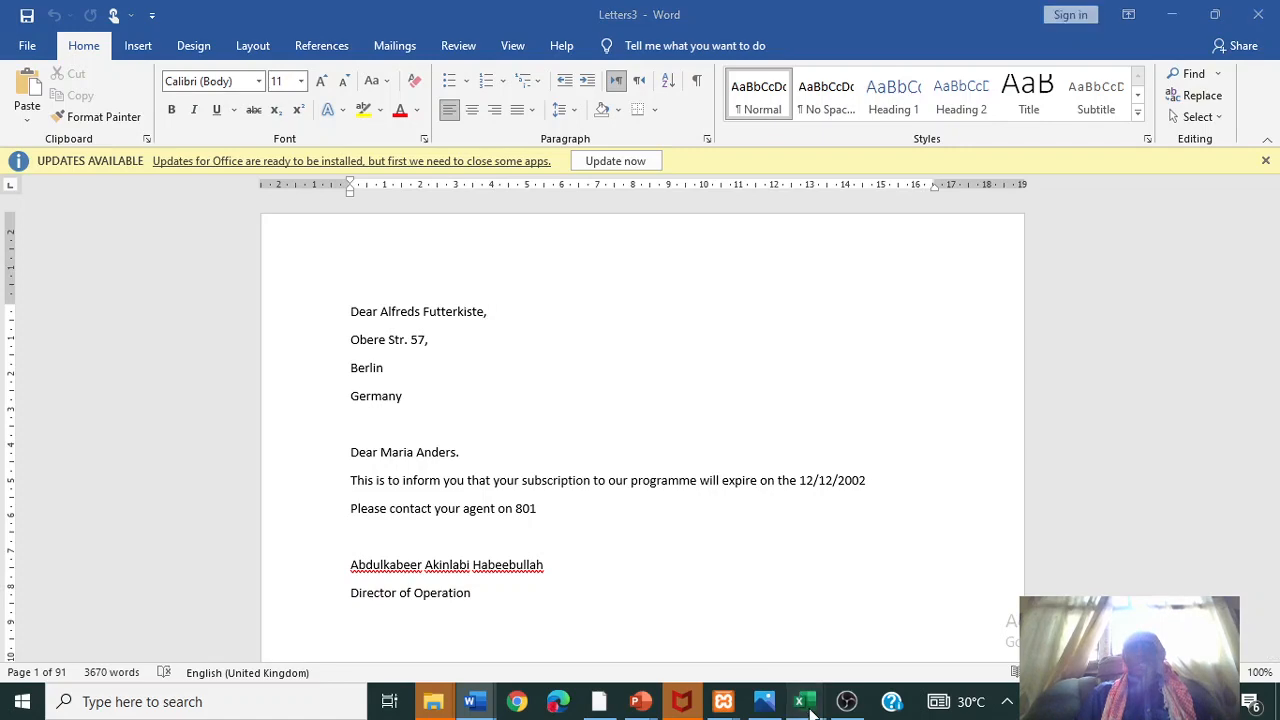
- In ResultsICA row 5, enter the new student's name, class SSS 1, age 13 and guardian phone number
mouse_move(800, 701)
click(768, 636)
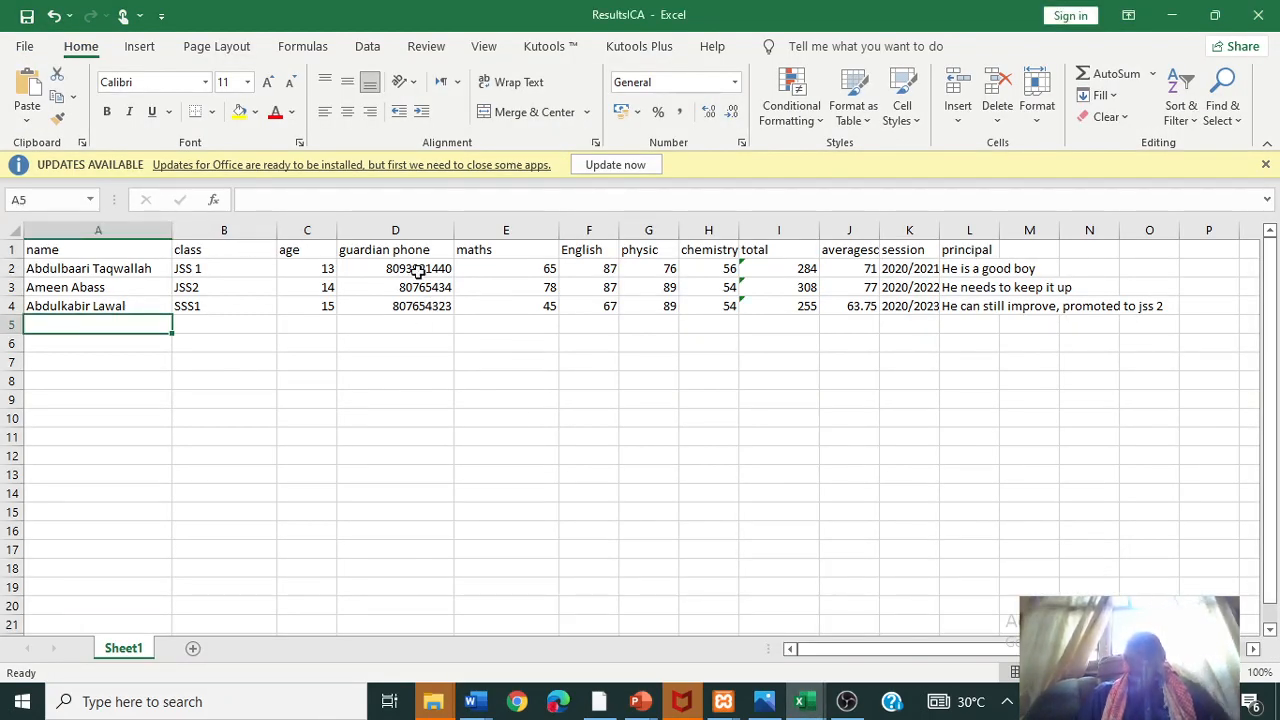
click(60, 270)
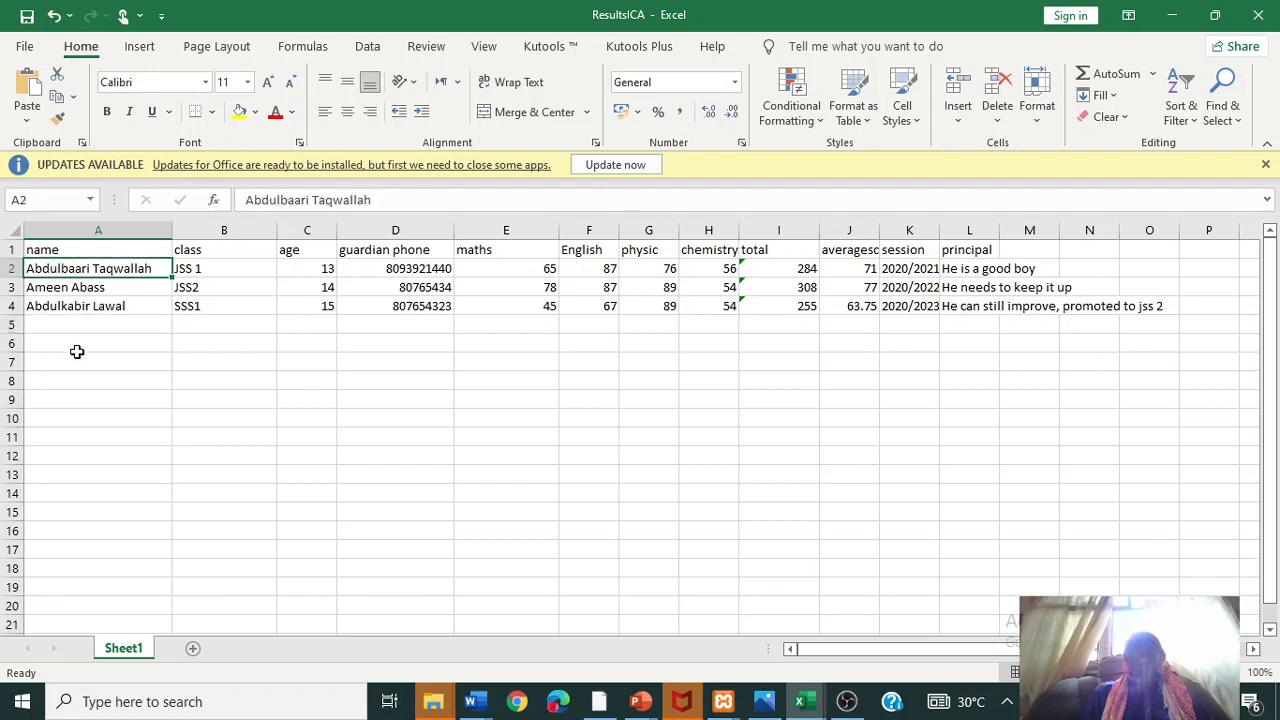
click(62, 320)
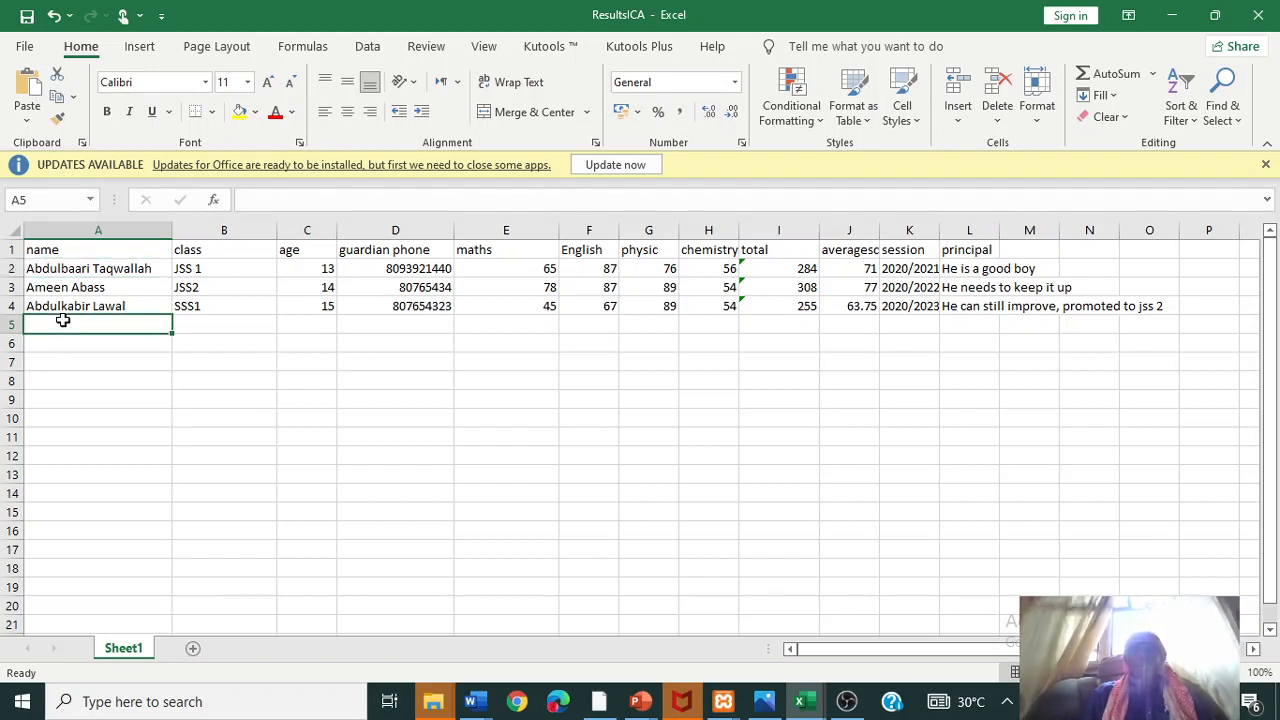
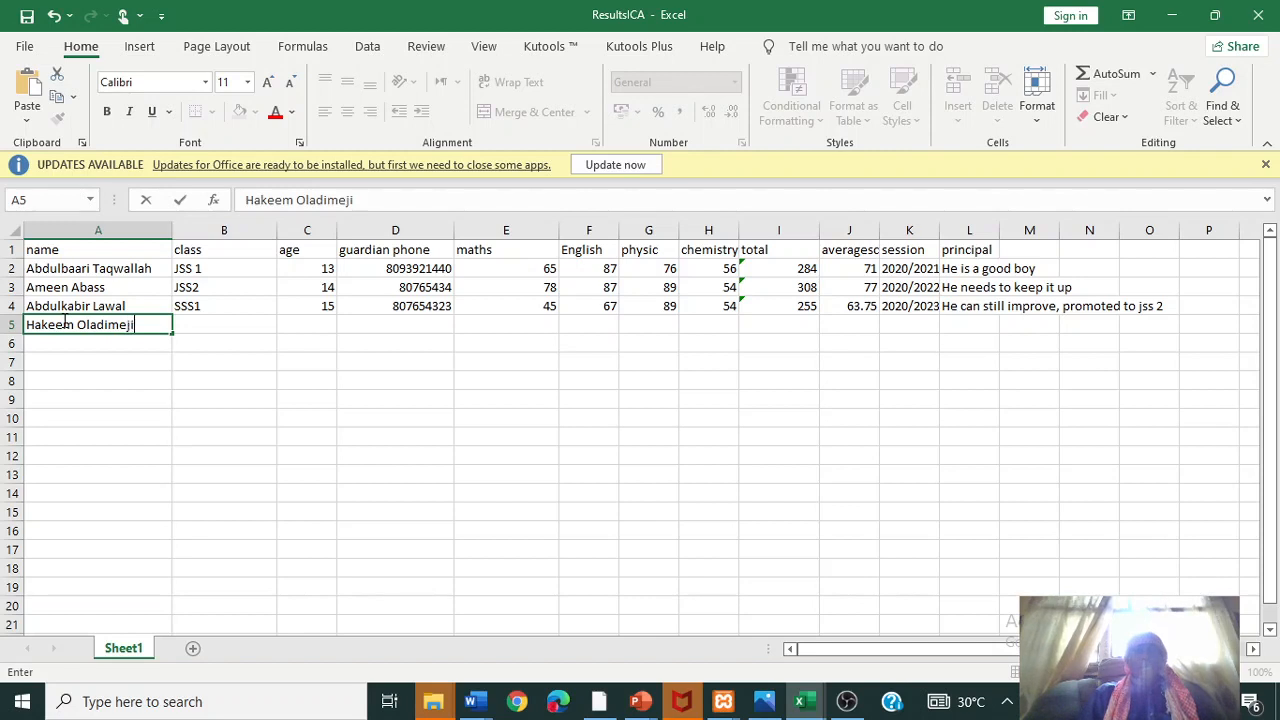
key(Tab)
text(SS)
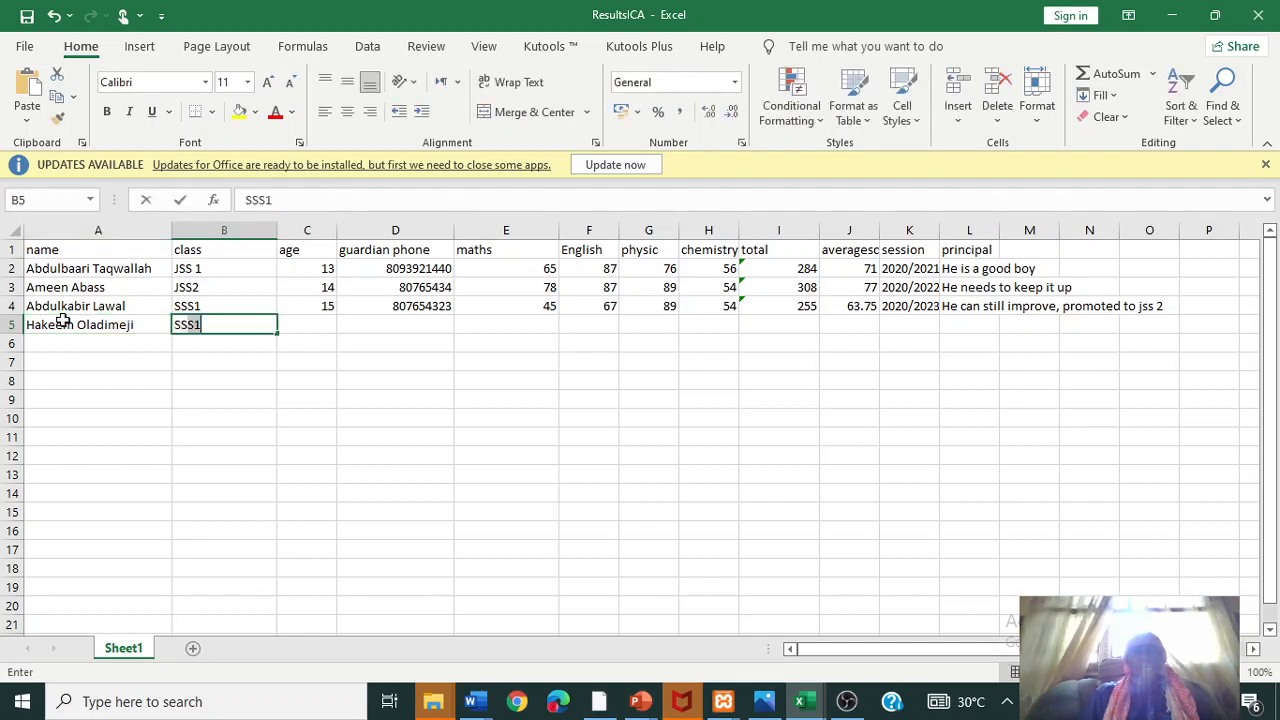
key(BackSpace)
text(sS)
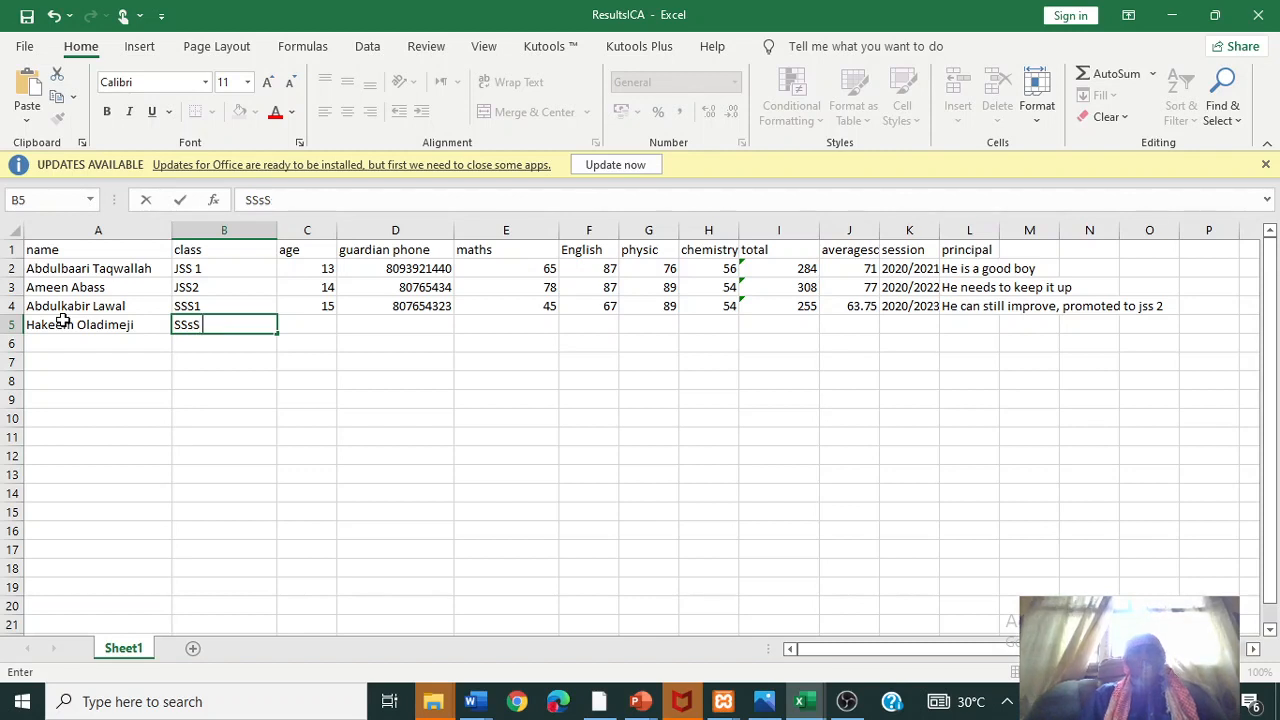
key(BackSpace)
key(BackSpace)
text(S)
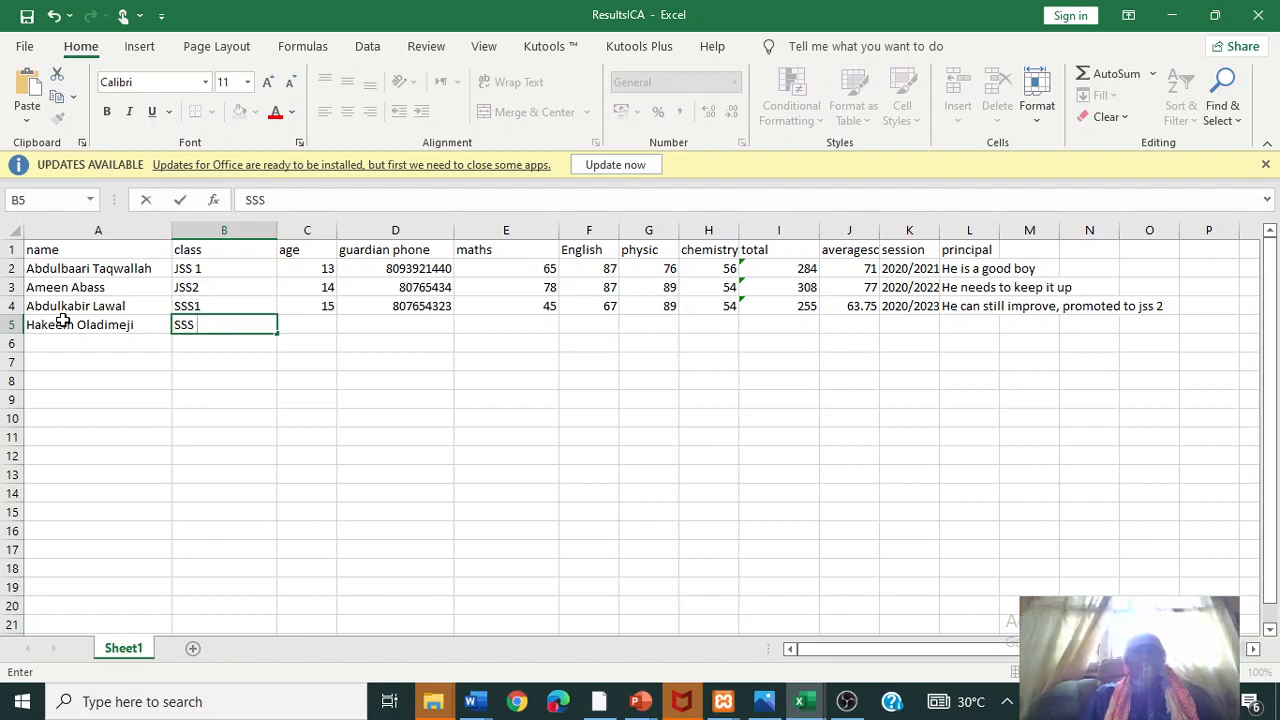
text( 1)
key(Tab)
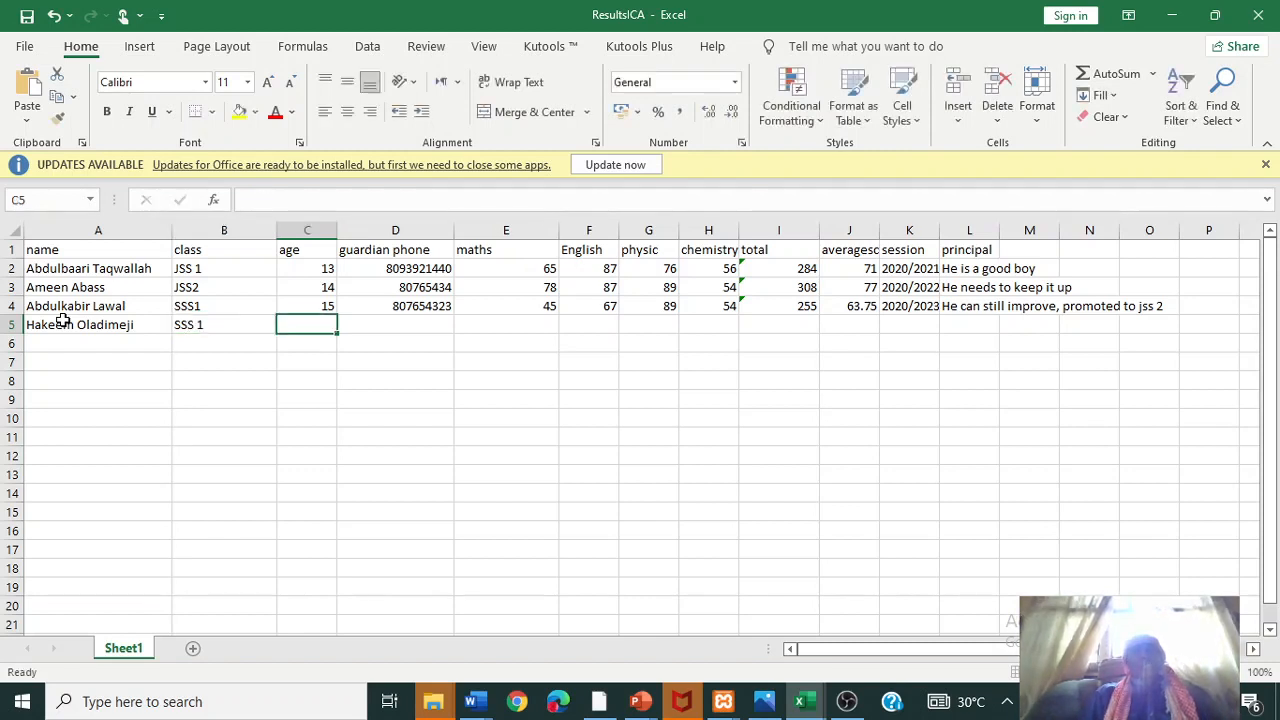
text(13)
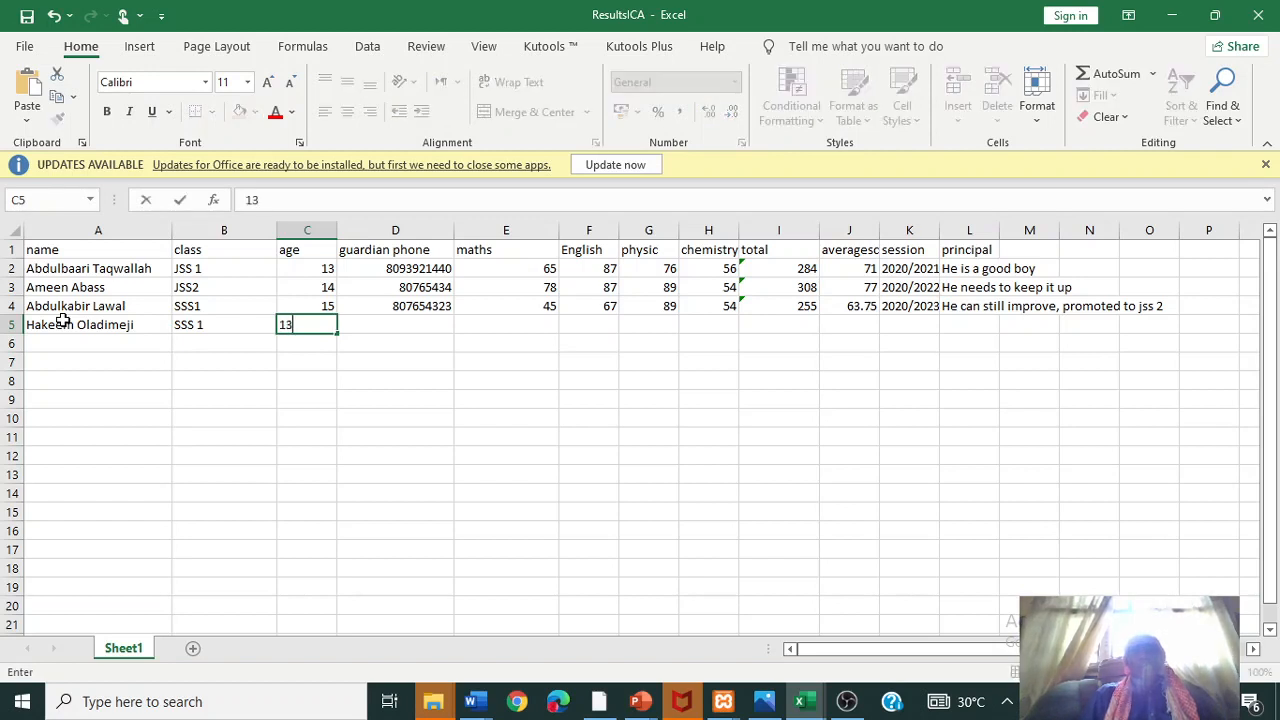
key(Tab)
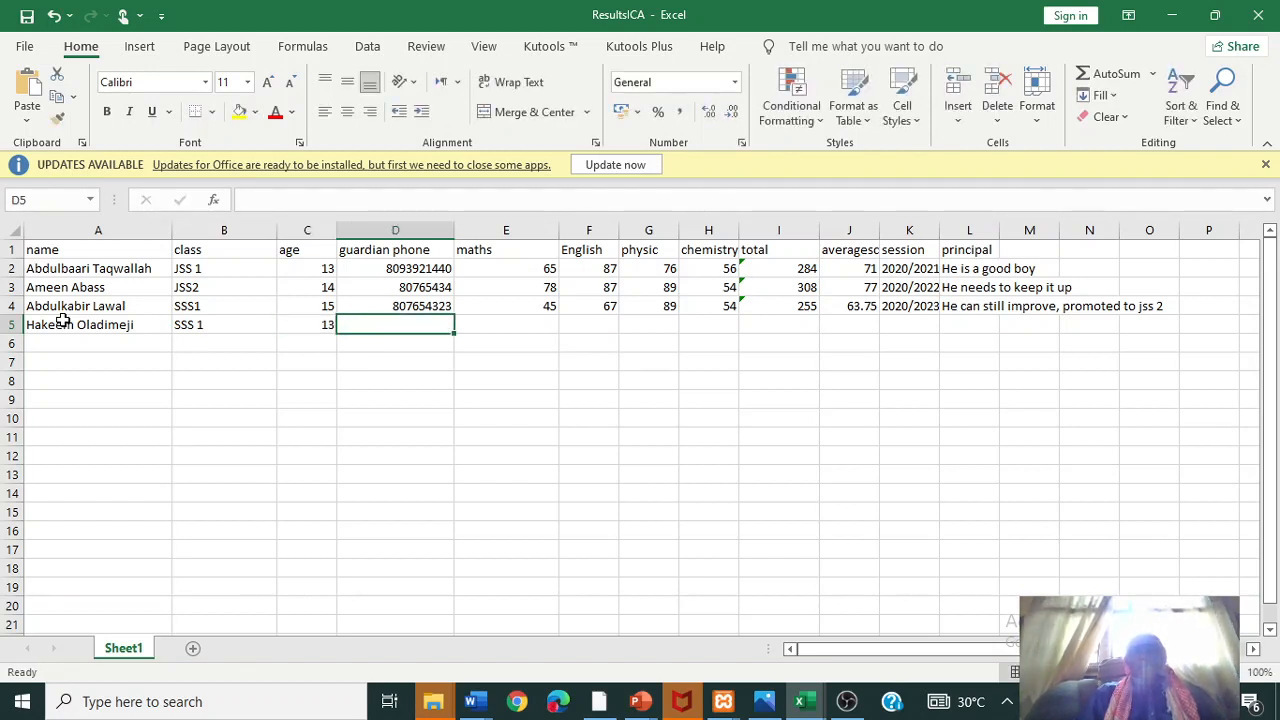
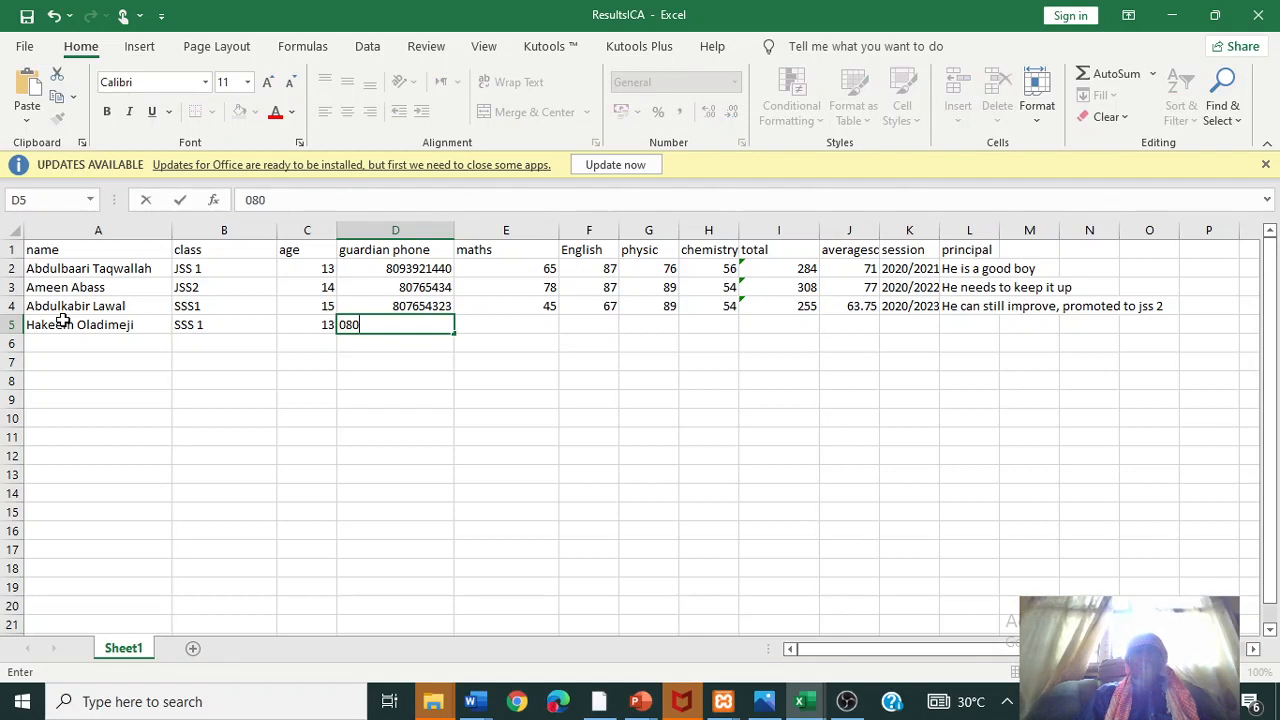
key(Tab)
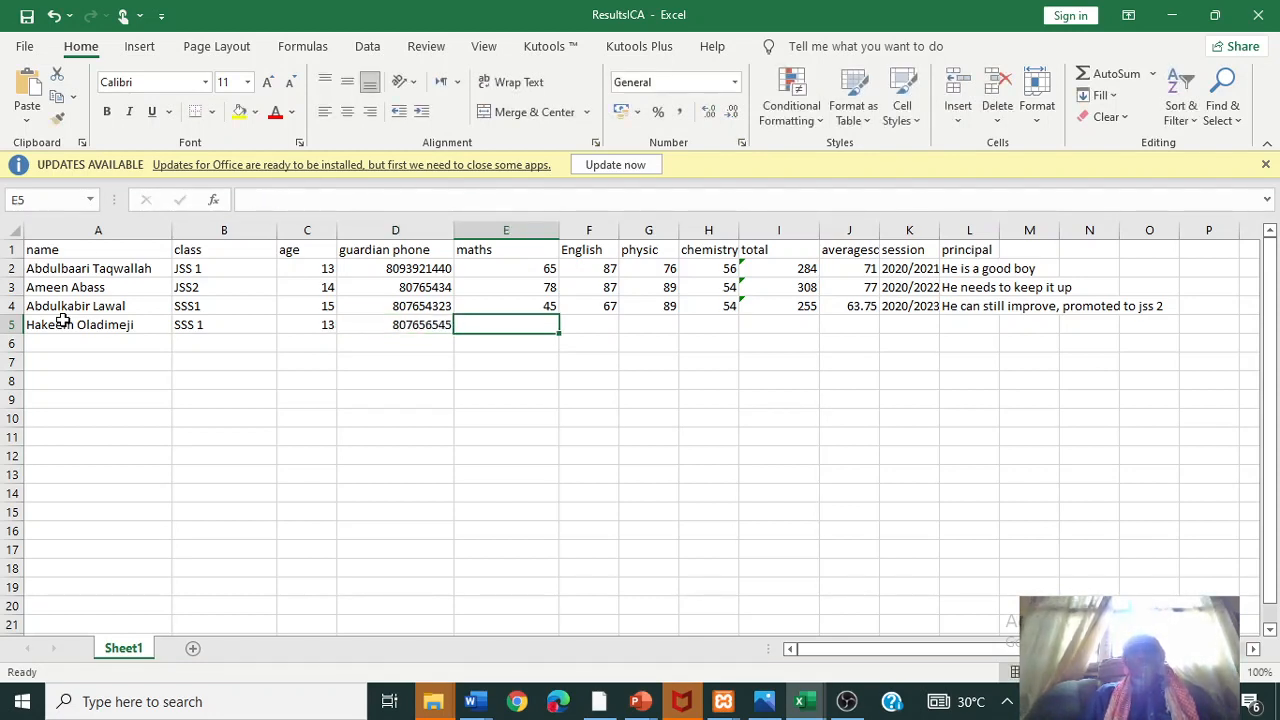
- Enter the student's Maths, English, Physics and Chemistry scores: 67, 67, 54 and 89
text(67)
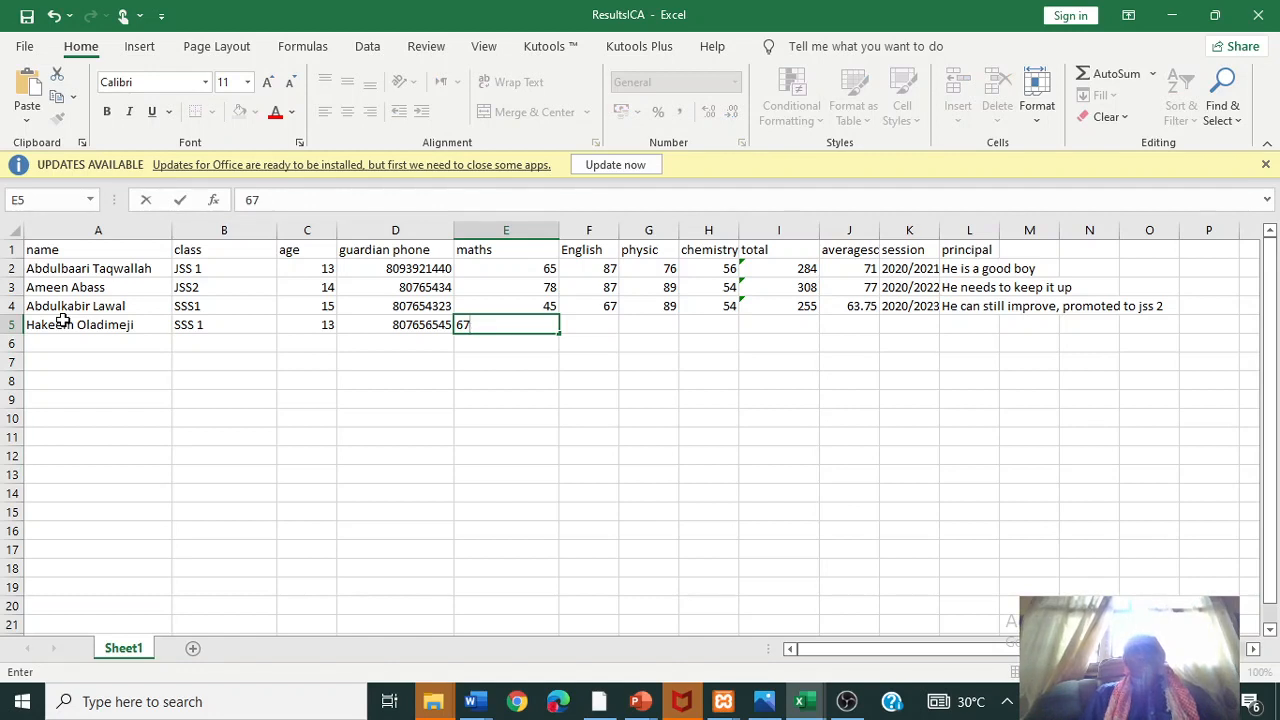
key(Tab)
text(67)
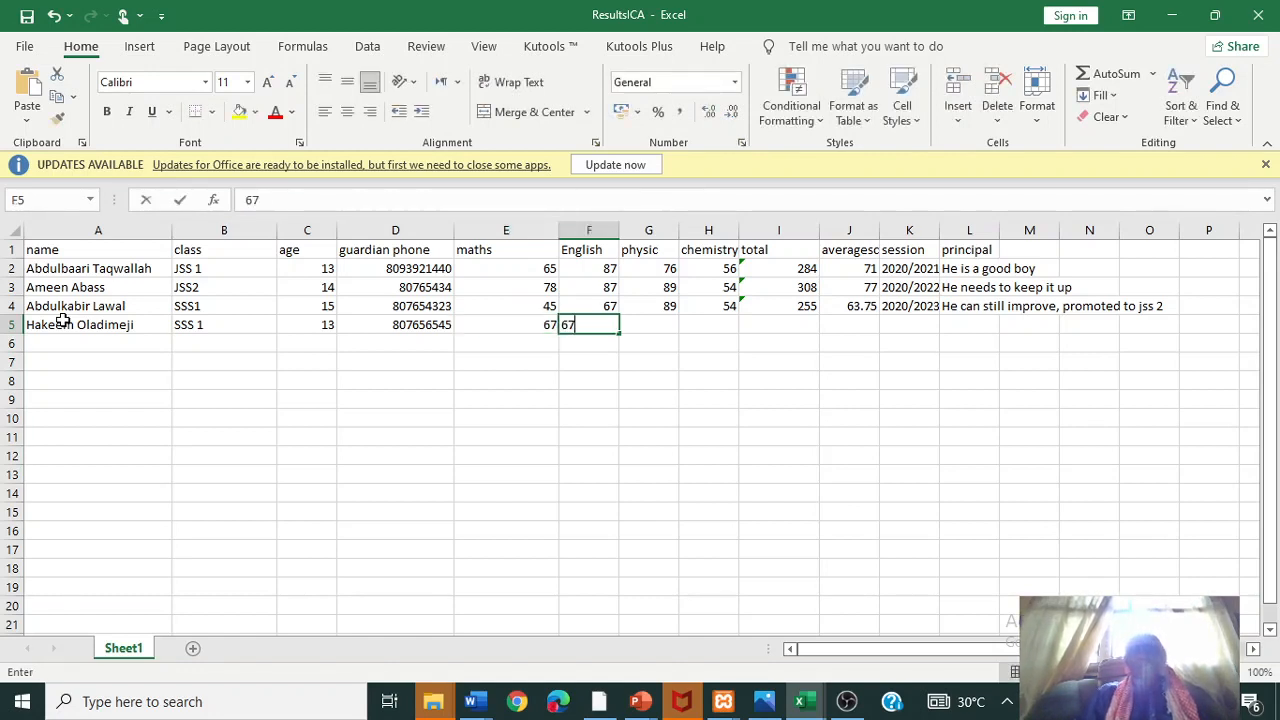
key(Tab)
text(54)
key(Tab)
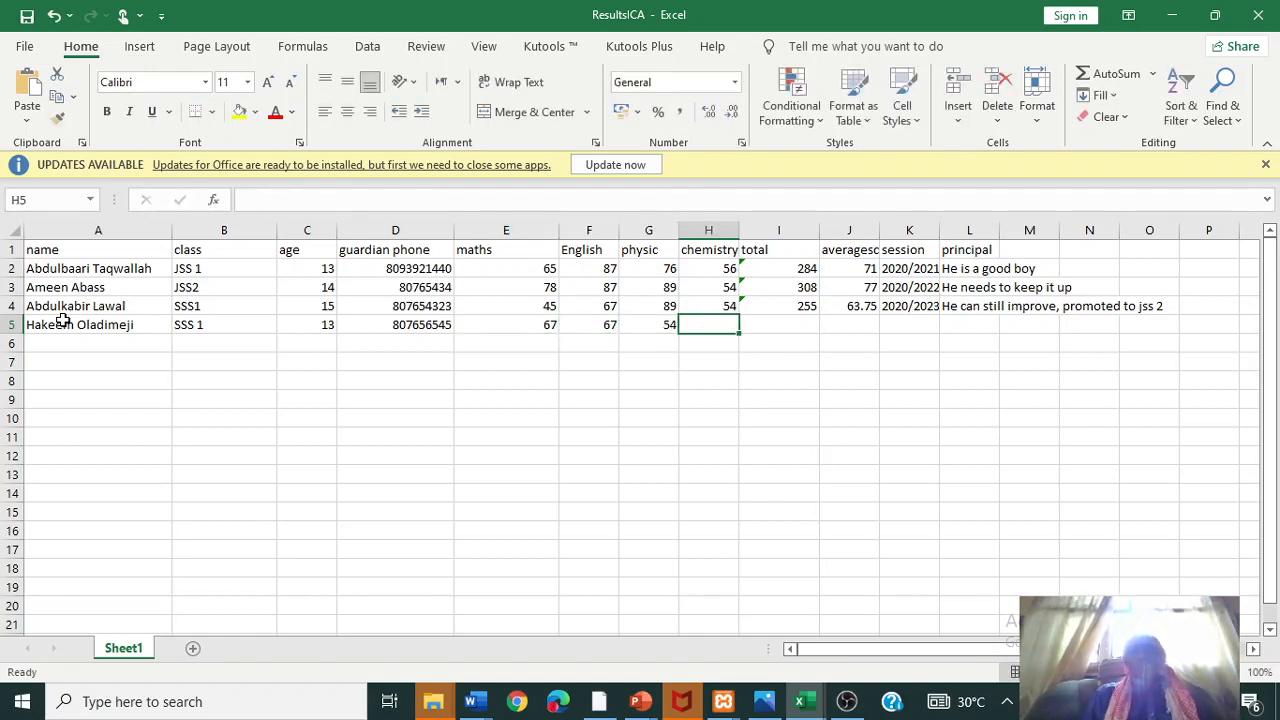
text(89)
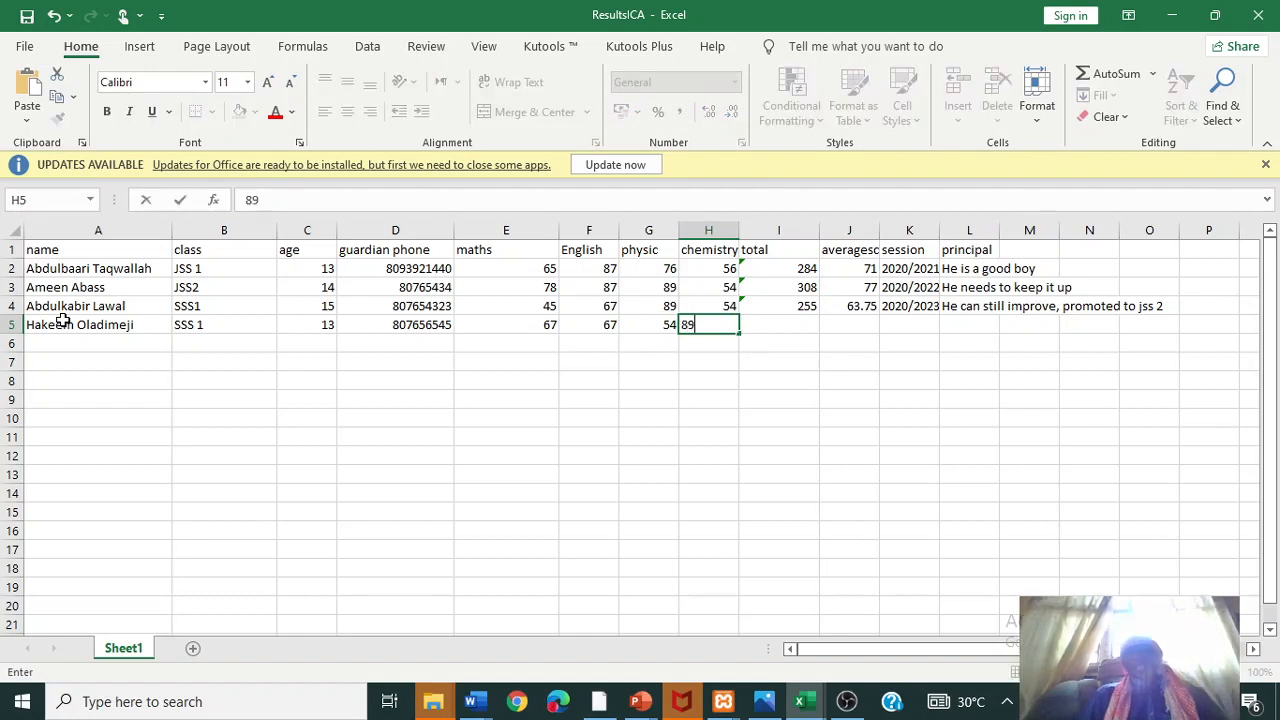
key(Tab)
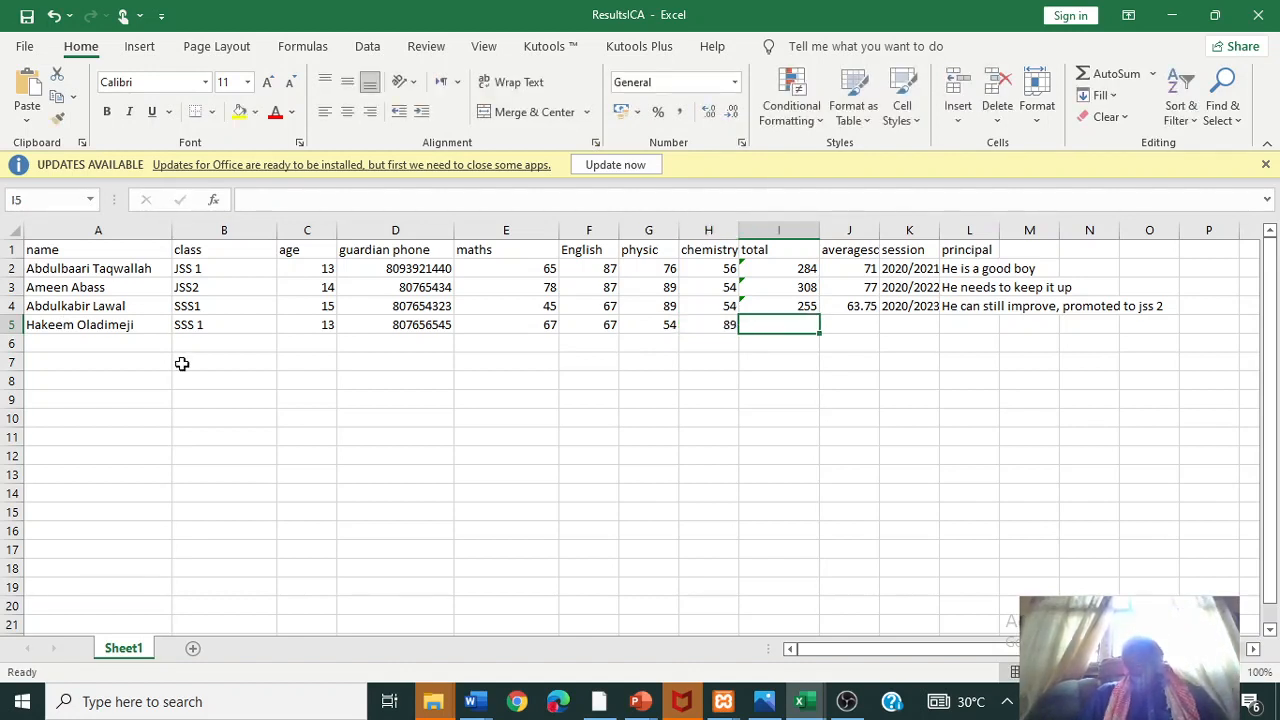
- Fill the total, average and session down to row 5, giving 277, 69.25 and 2020/2024
click(798, 305)
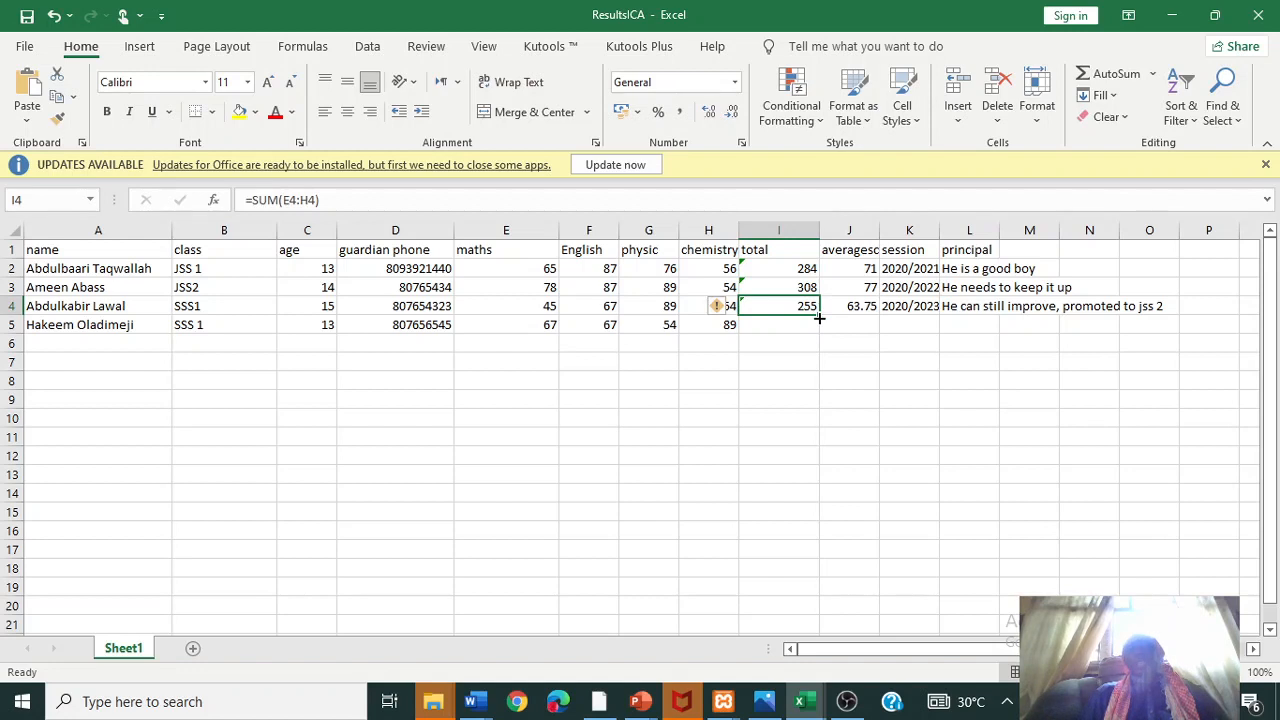
drag(818, 318, 819, 330)
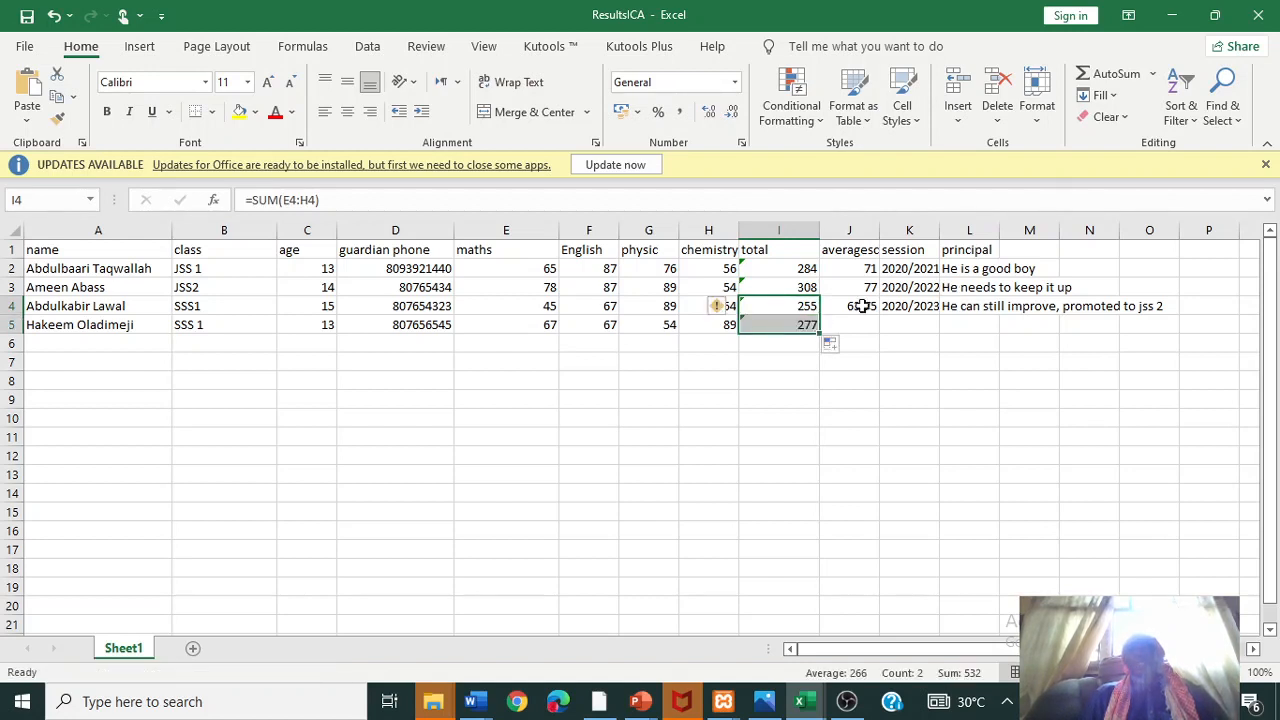
click(862, 306)
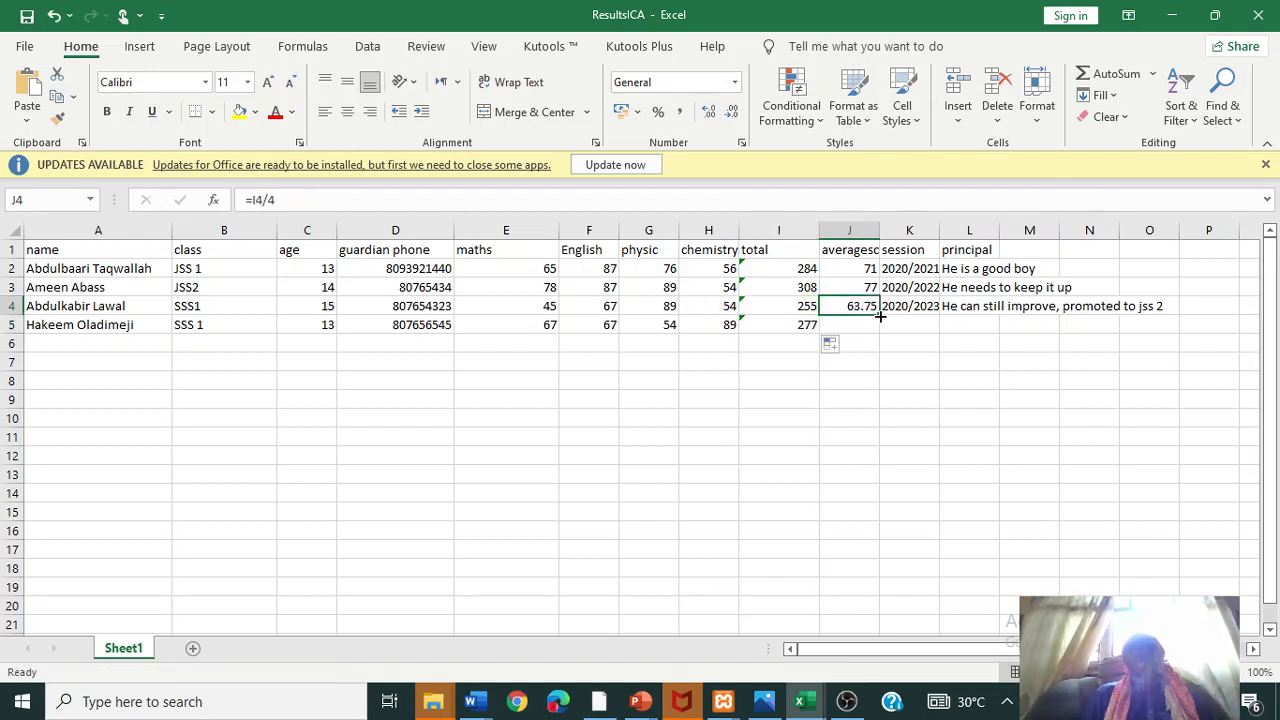
drag(880, 316, 881, 331)
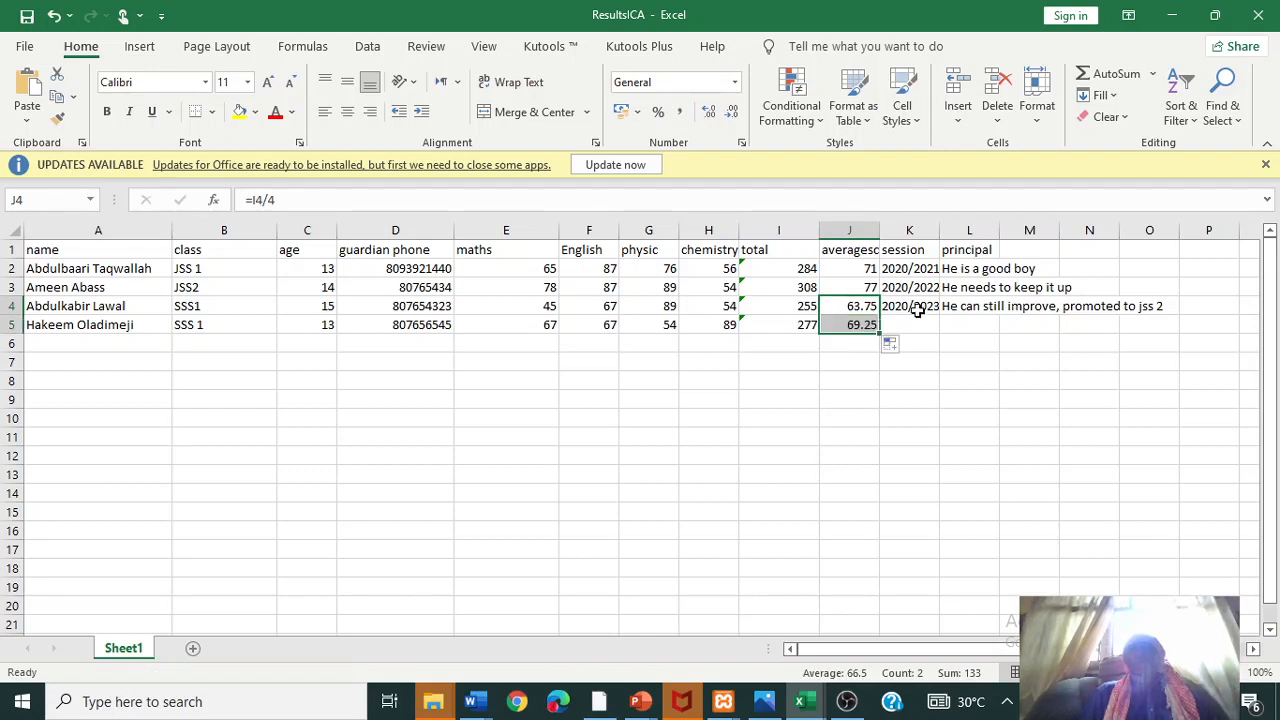
click(918, 310)
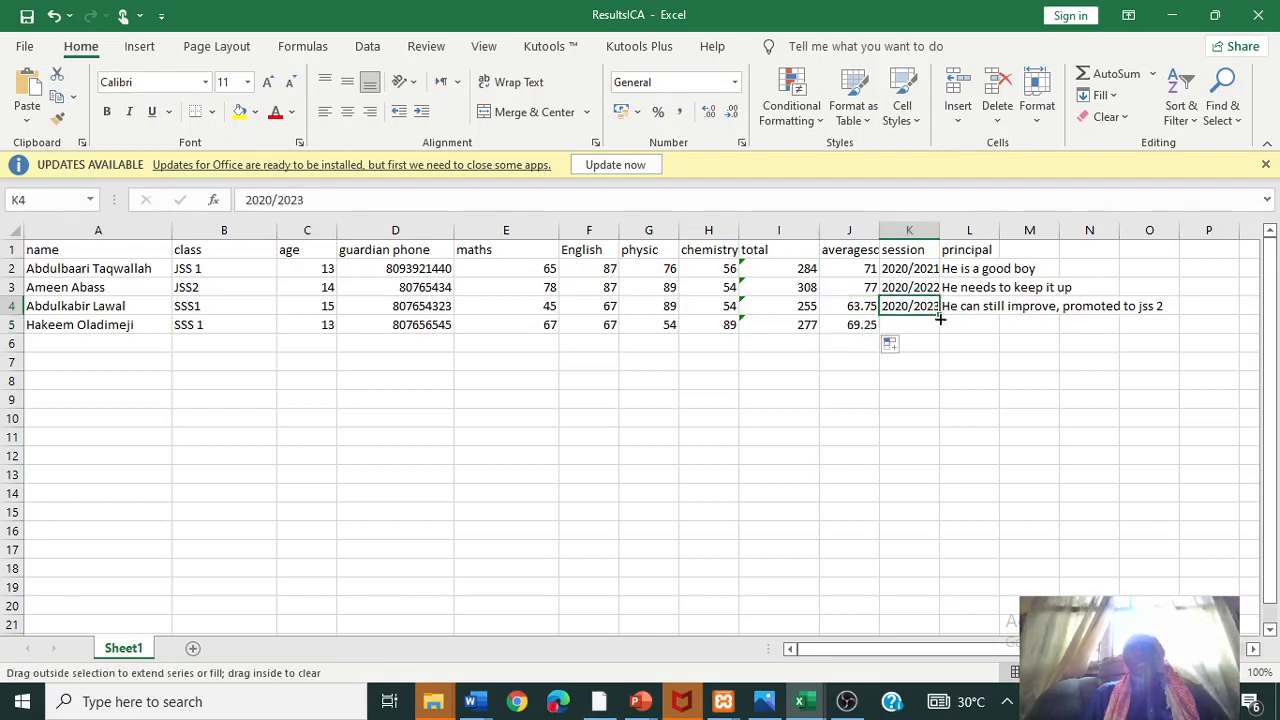
drag(940, 318, 1000, 334)
- Select the principal's comment in row 4, then bring up the open Word windows
click(998, 310)
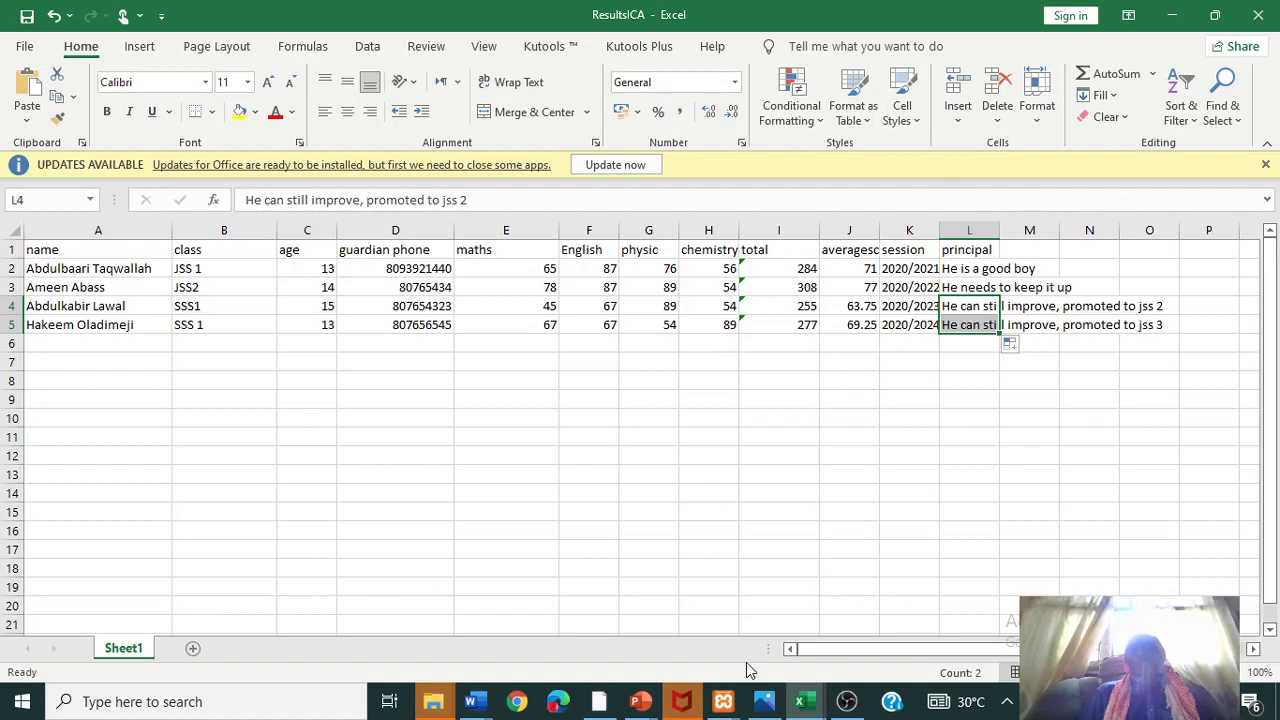
click(478, 705)
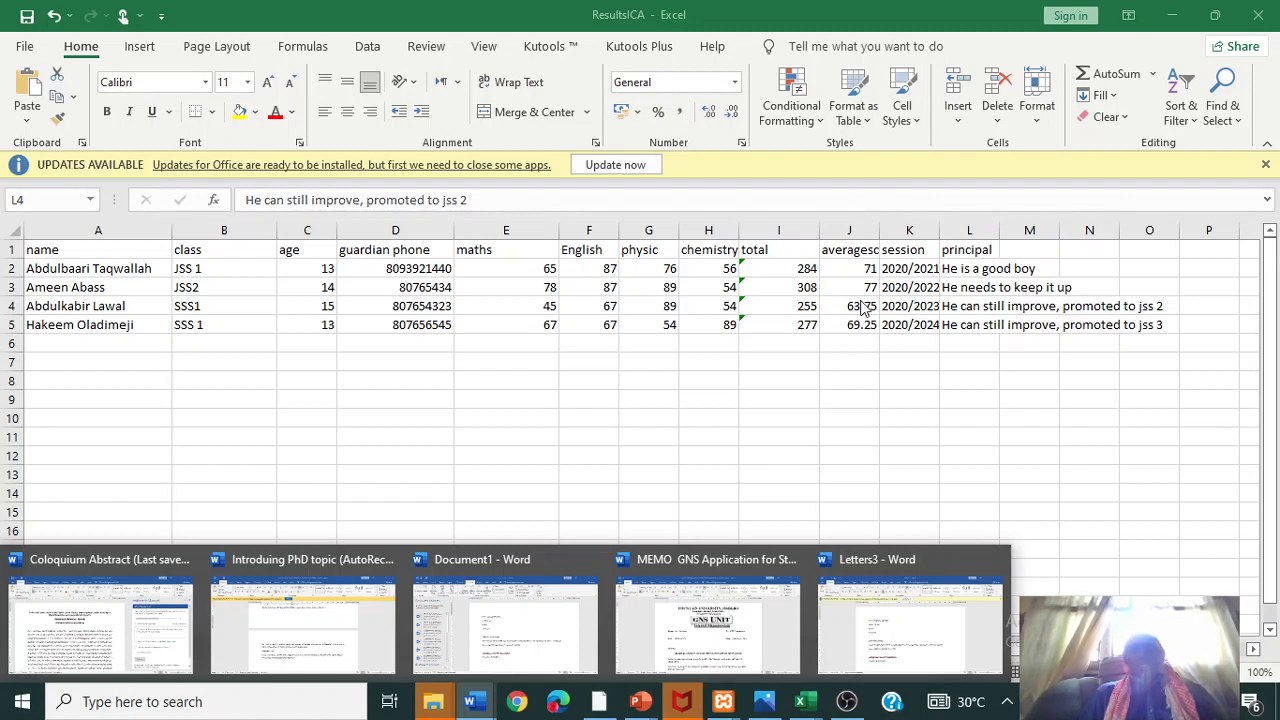
shift+click(940, 330)
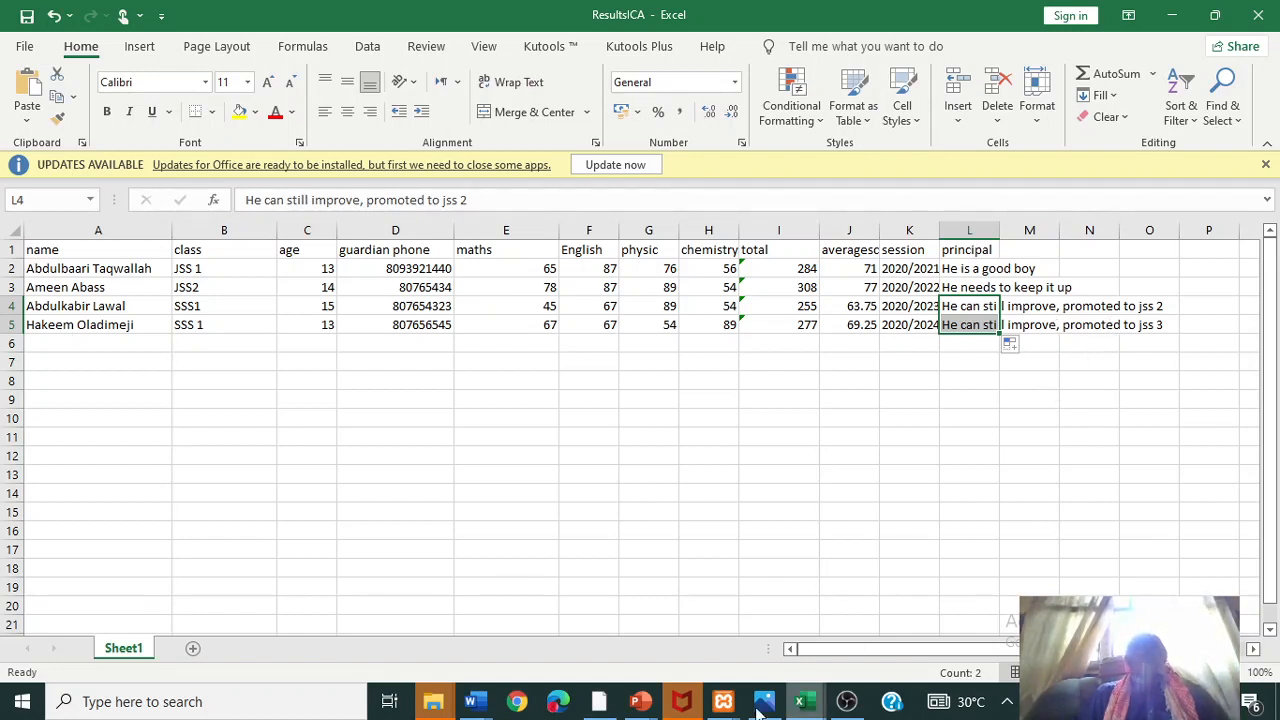
click(474, 701)
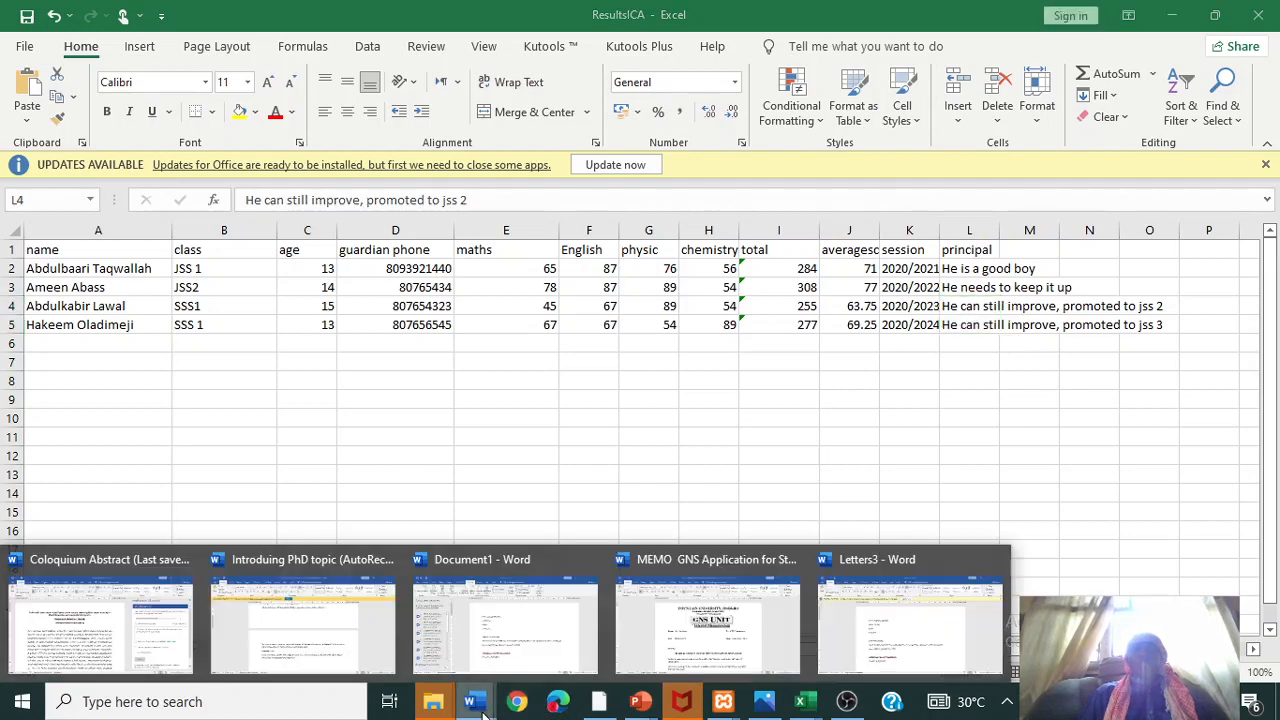
- In a new blank document, type INTERNATIONAL SCHOOL AFIKPO, Ebonyi state, Results for session, Name:, Age: and Class lines
click(893, 630)
key(ctrl+n)
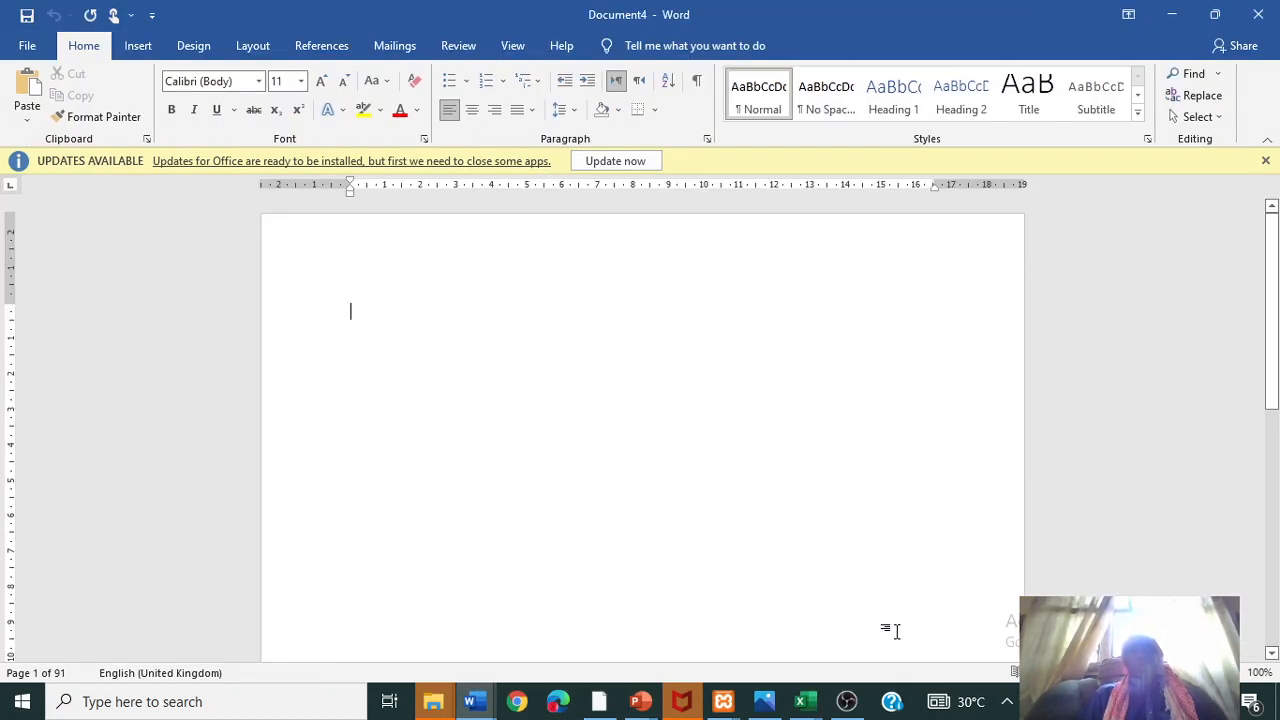
text(IY)
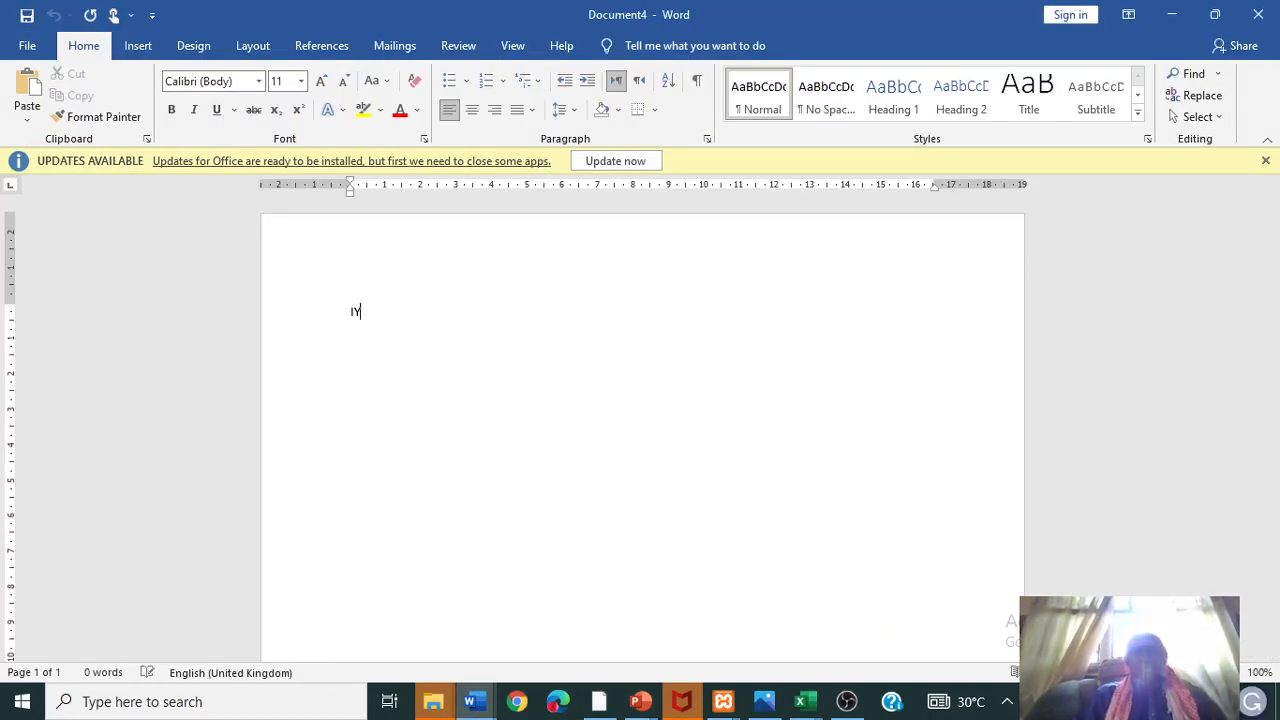
text(=NTERNATIO)
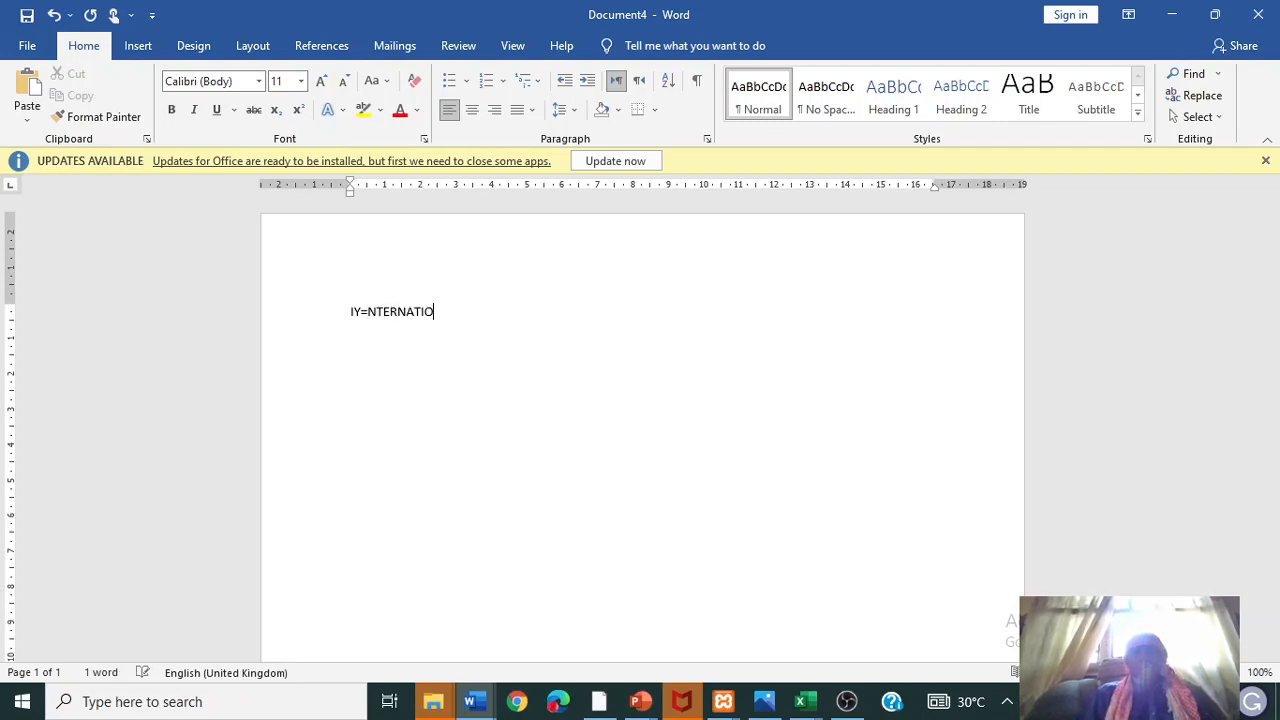
text(NAL SCHOOL )
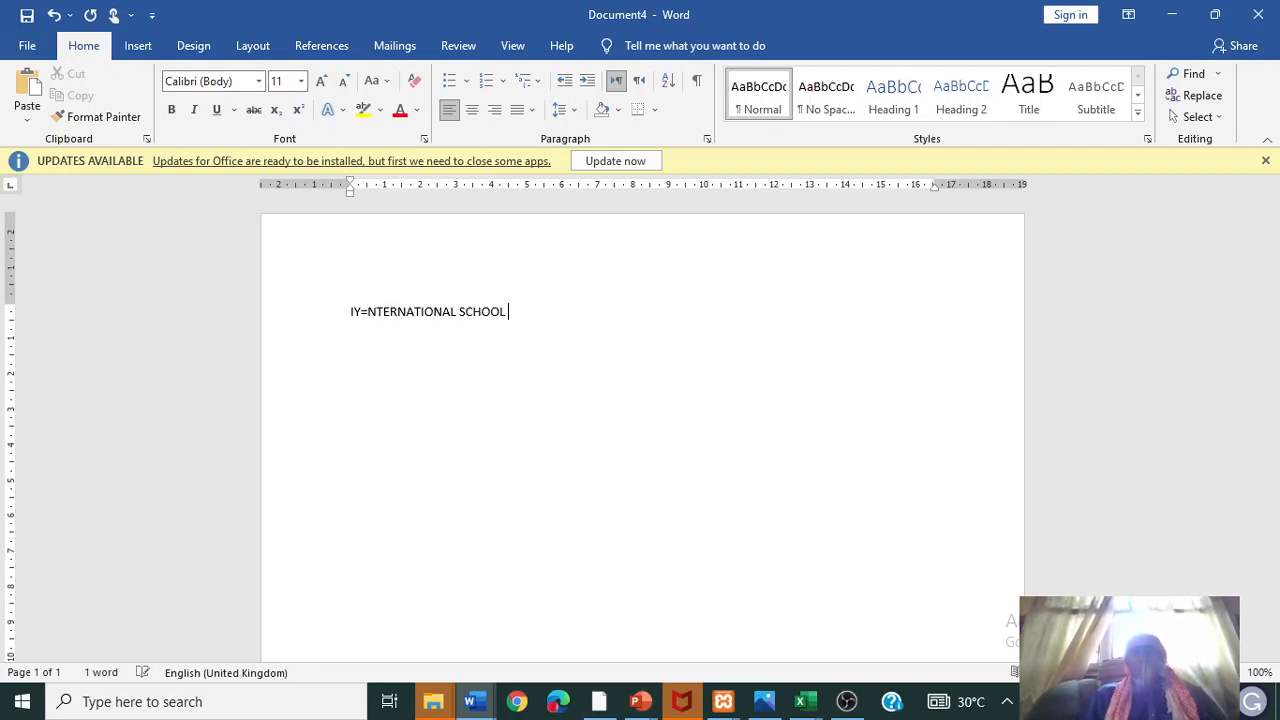
text(AF)
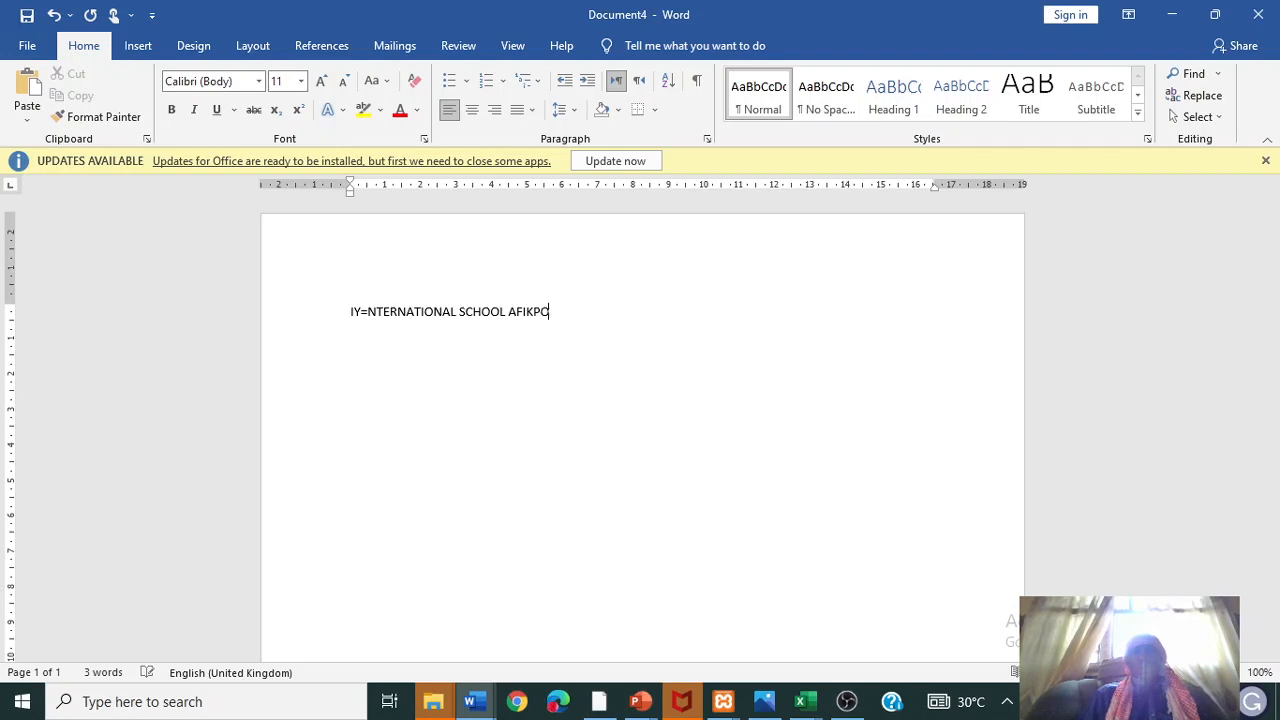
text(IKPO)
key(Return)
text(e8)
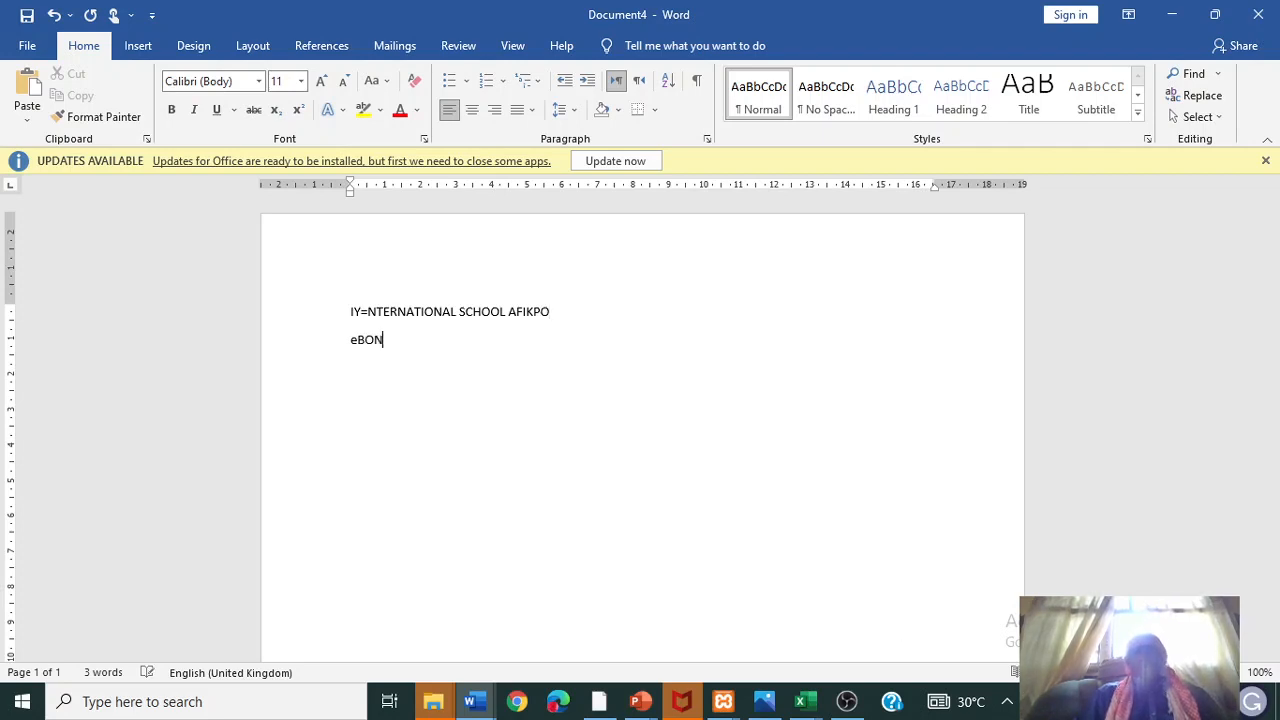
text(ONYI s)
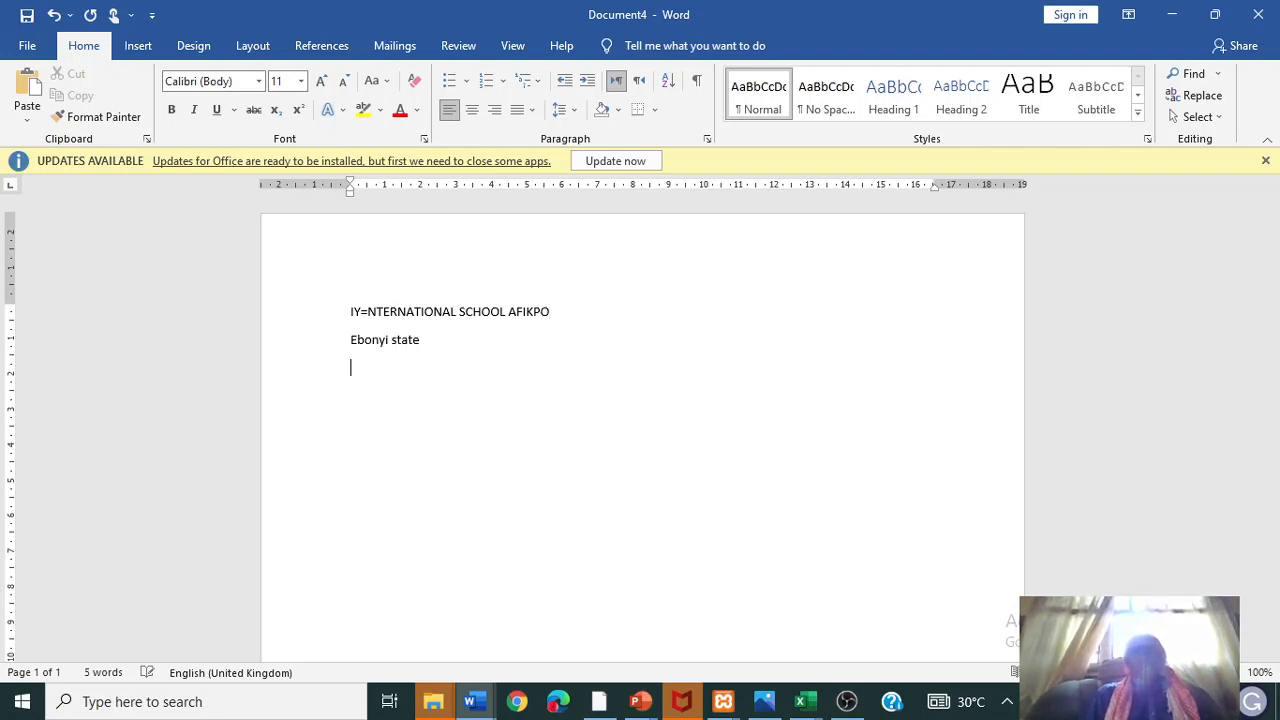
text(Results for session)
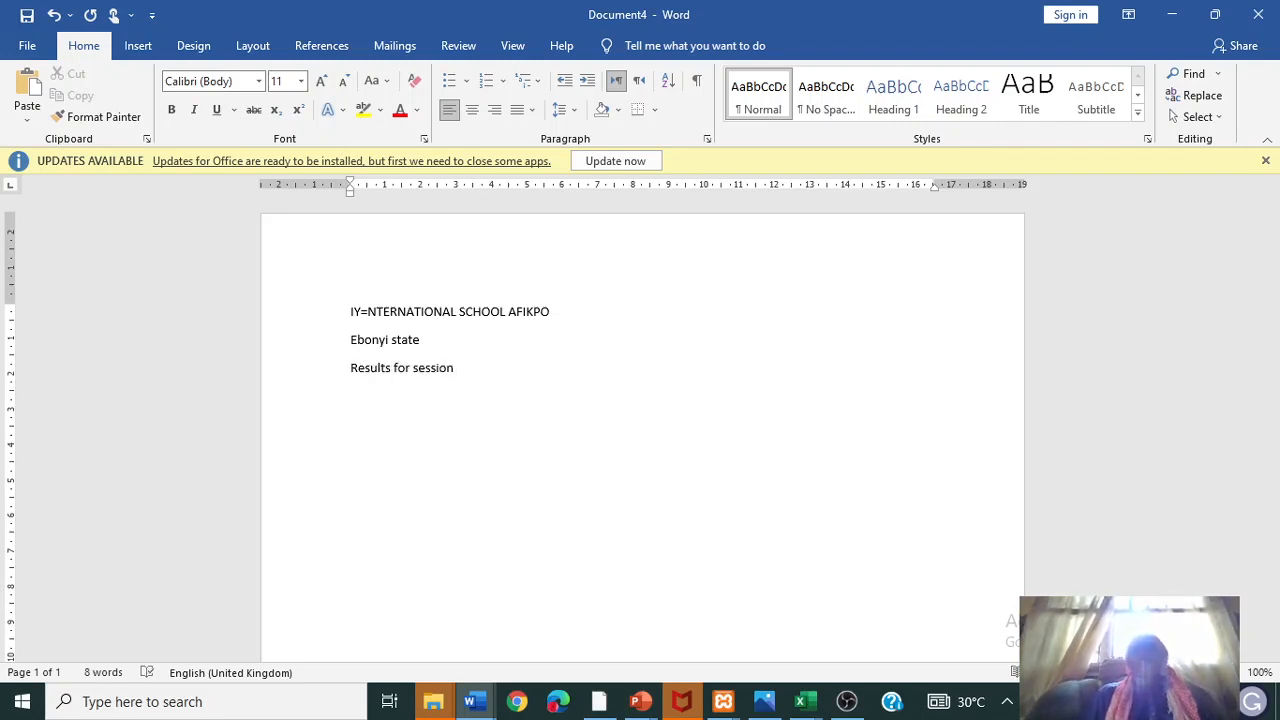
text(ame:)
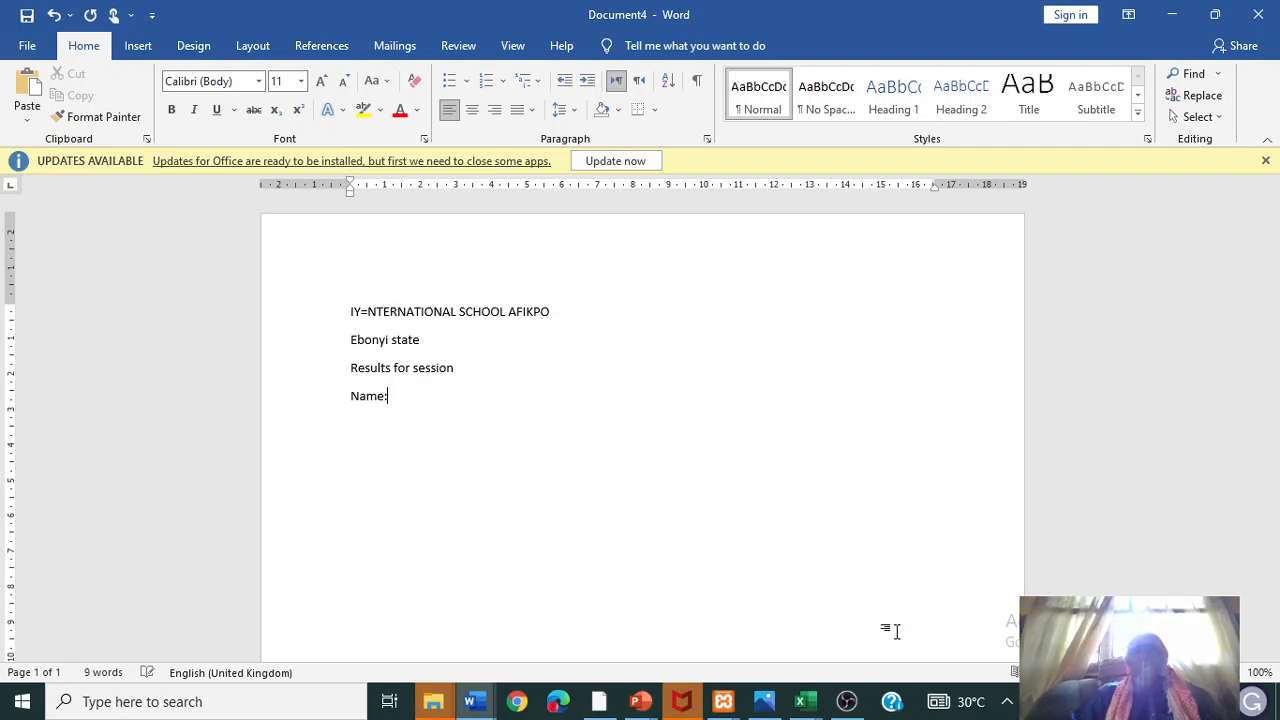
text(age)
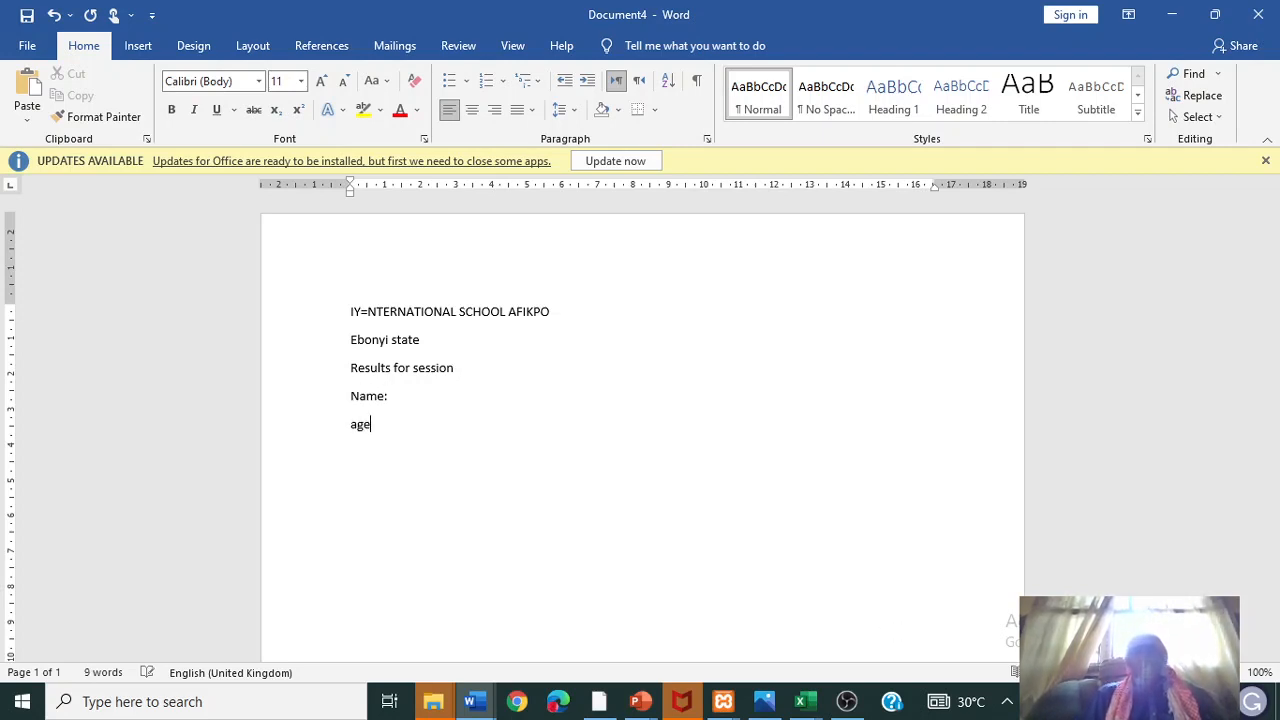
text(:)
key(Return)
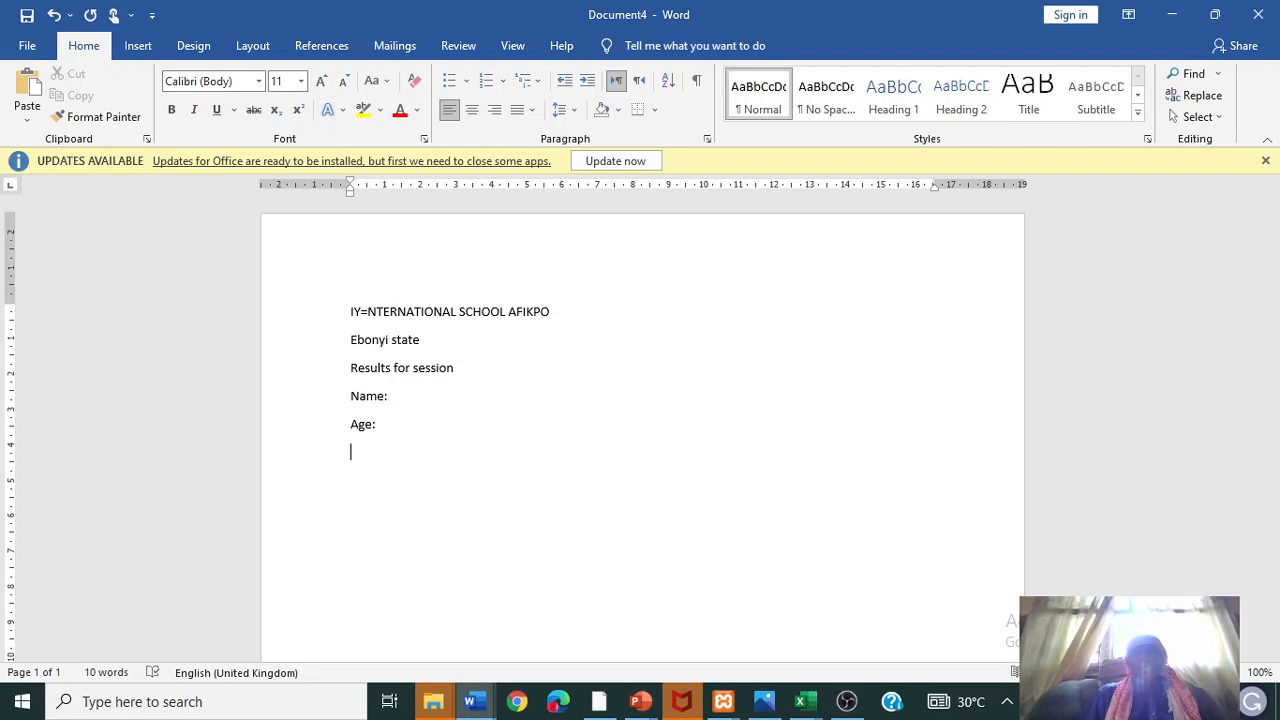
text(class)
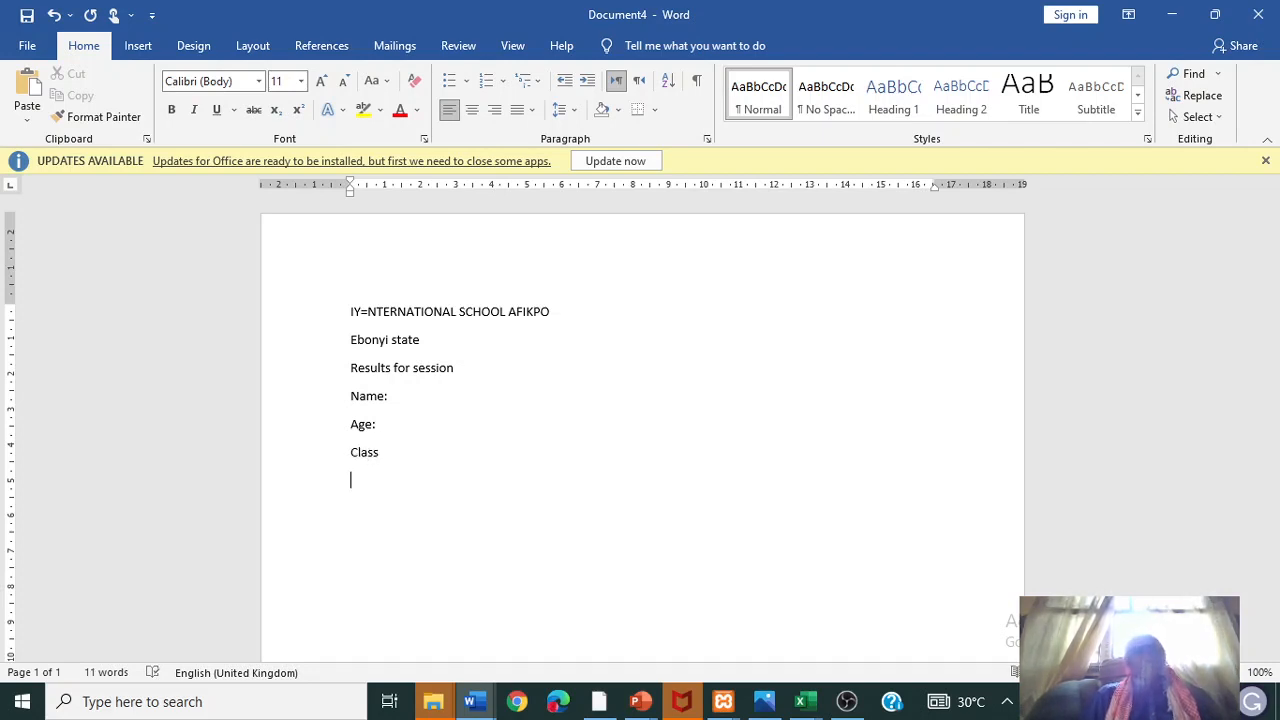
- Insert a two-column table with the headers Subject and Scores
click(141, 50)
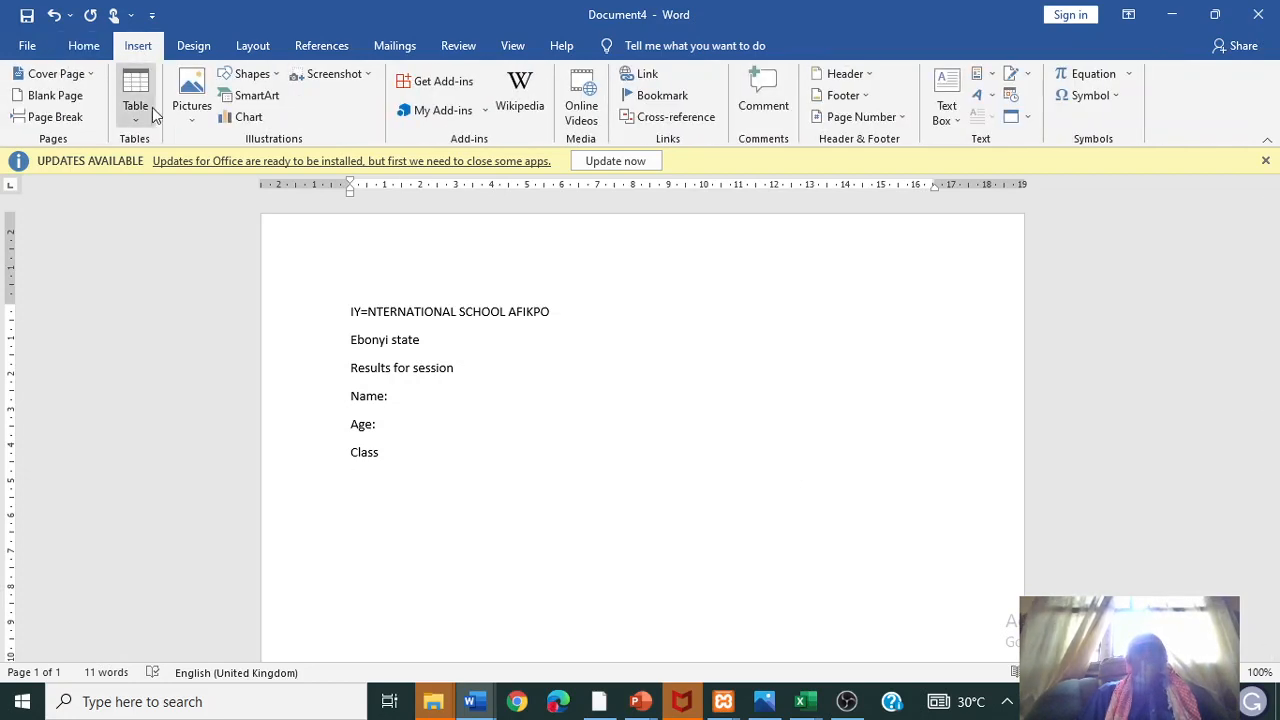
click(150, 110)
click(148, 163)
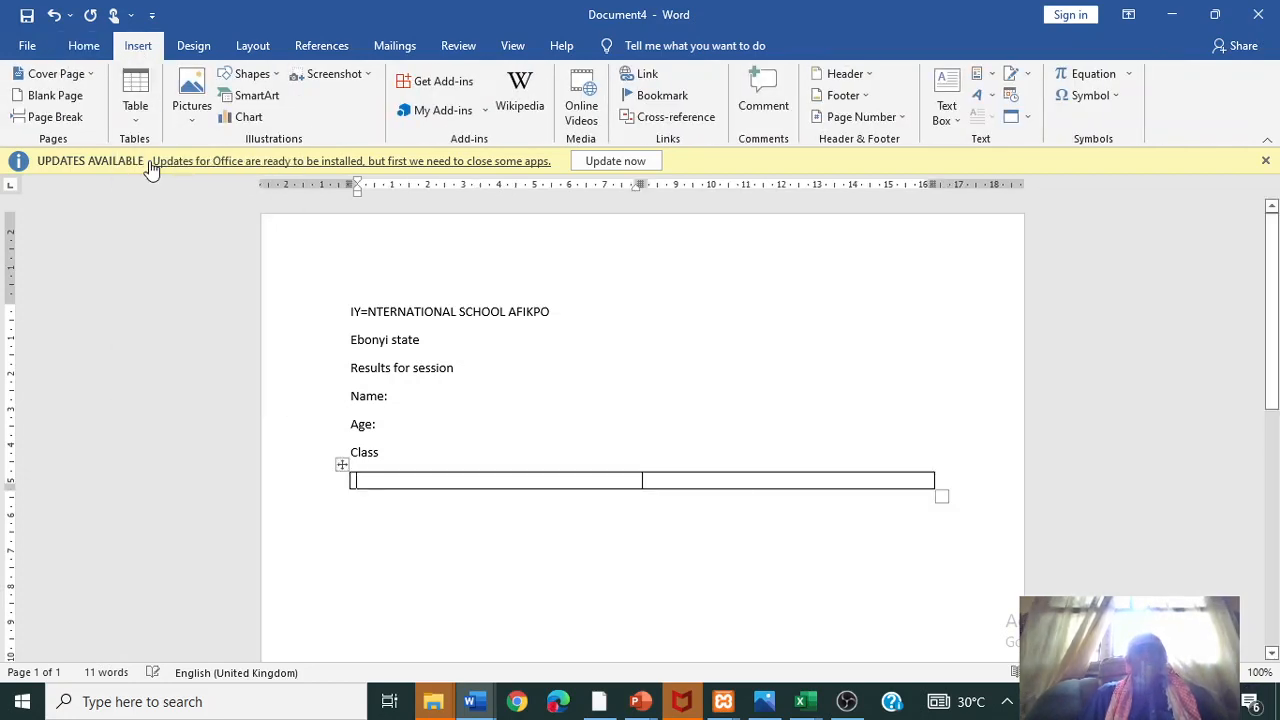
text(Subject)
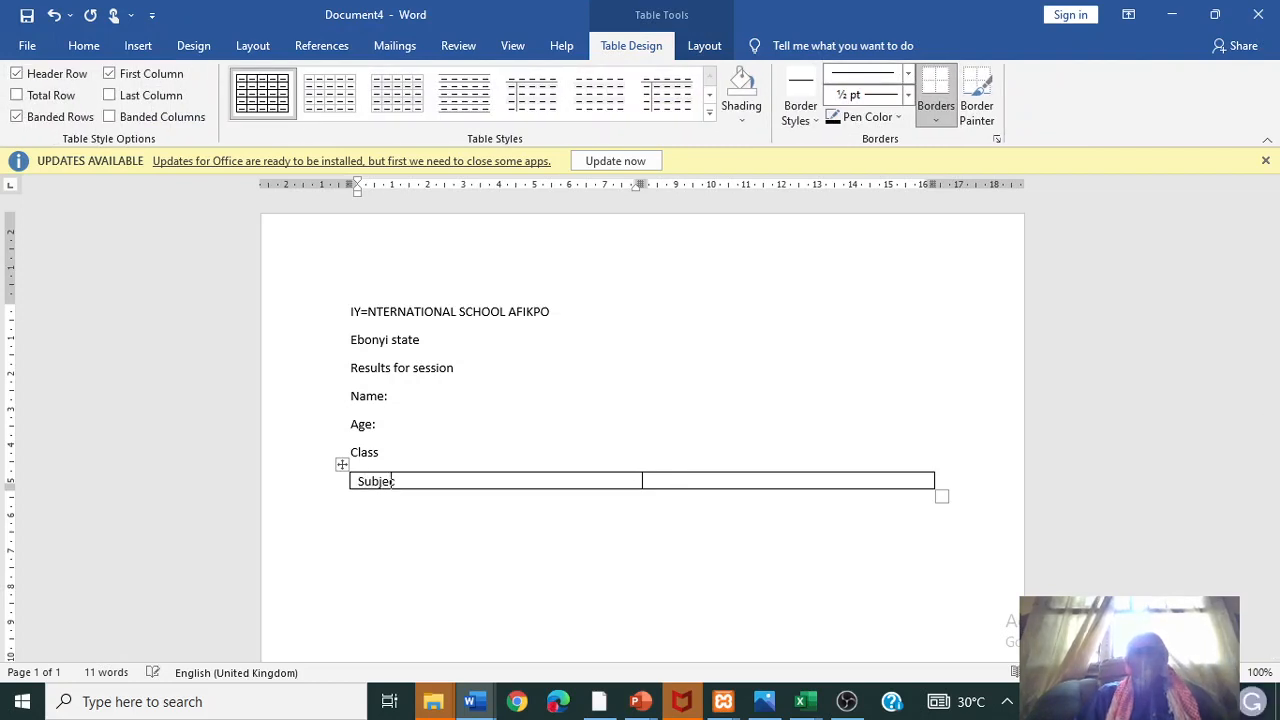
key(Tab)
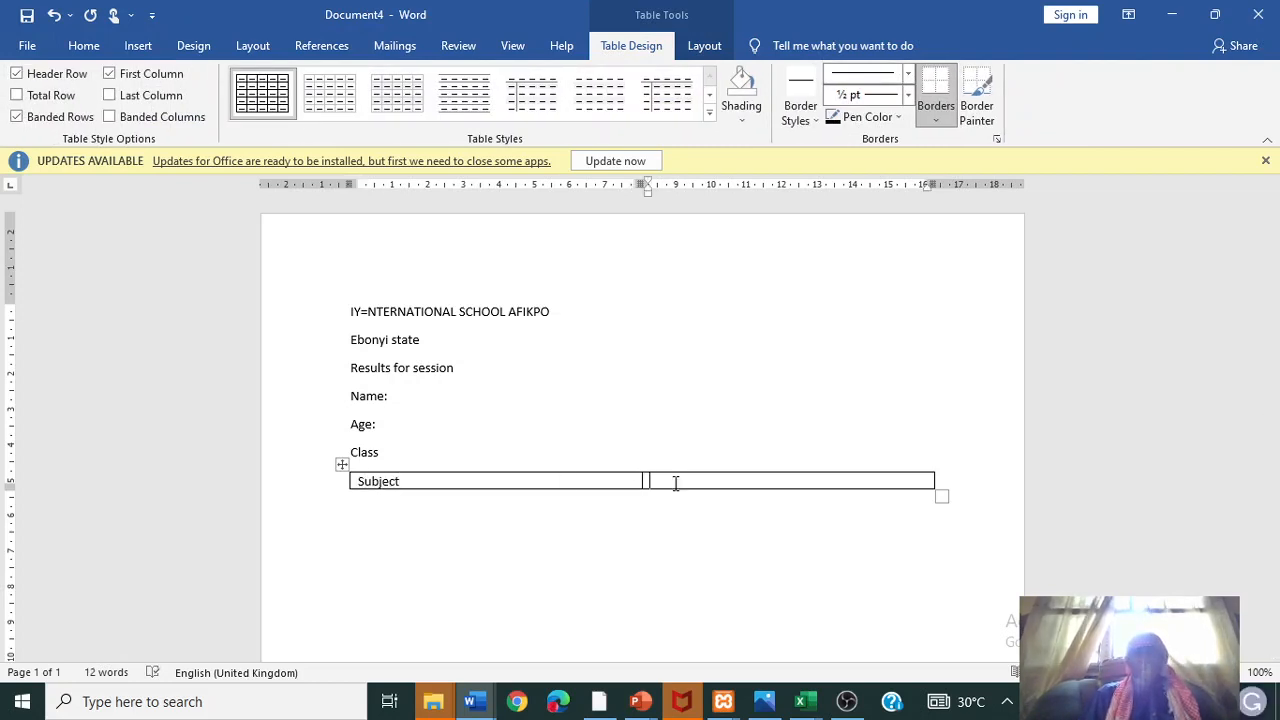
text(Scores)
key(Tab)
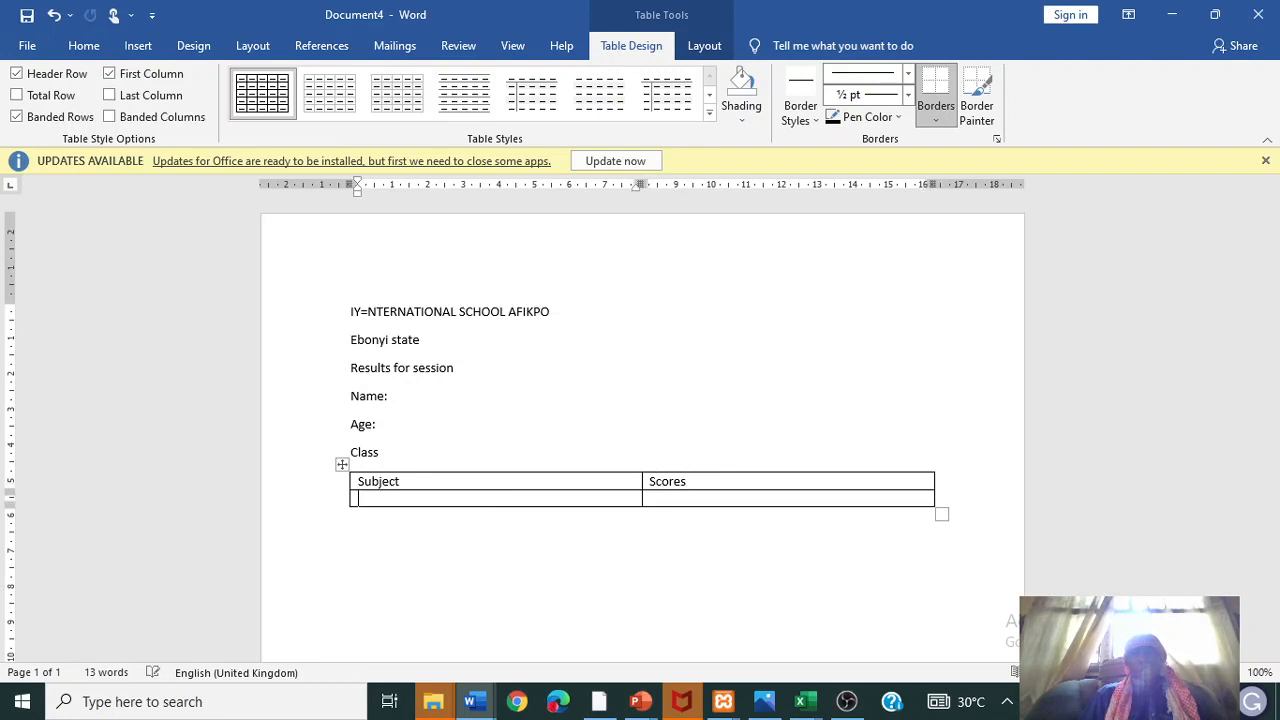
- Add table rows for Maths, English, Physics, Chemistry, Number of Subject, Average and Total
text(Maths)
key(Tab)
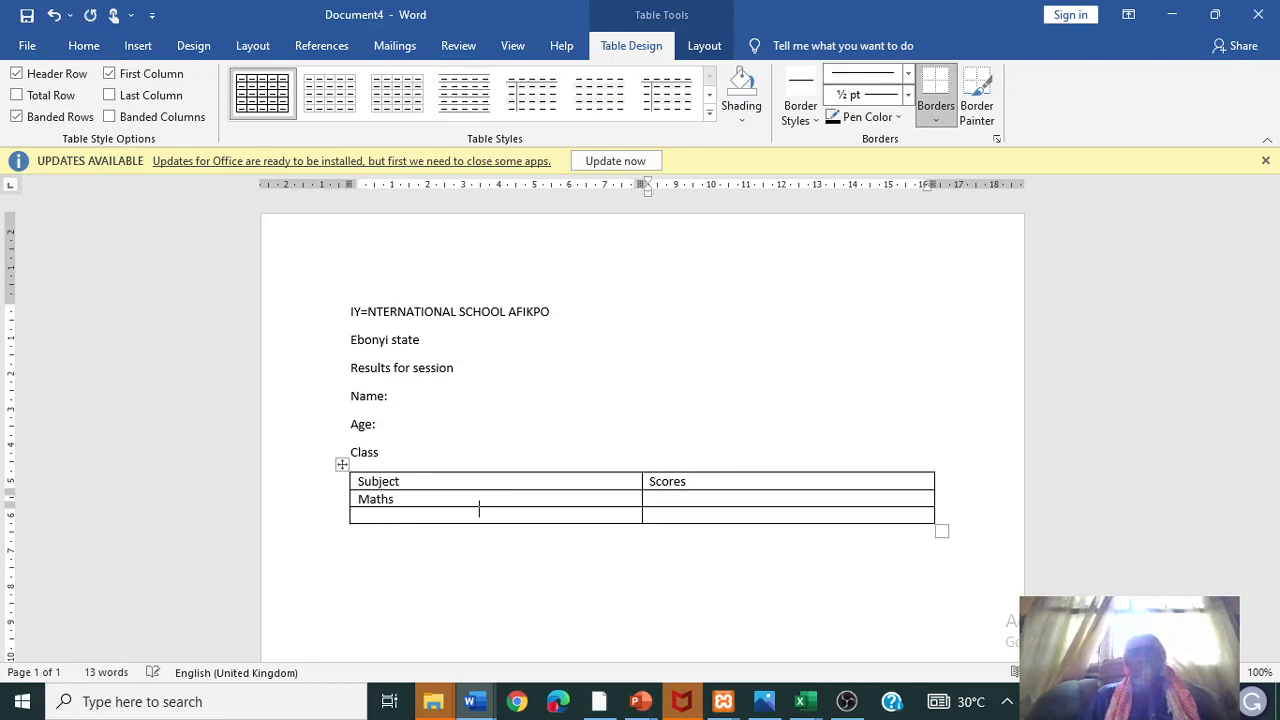
text(English)
key(Tab)
key(Tab)
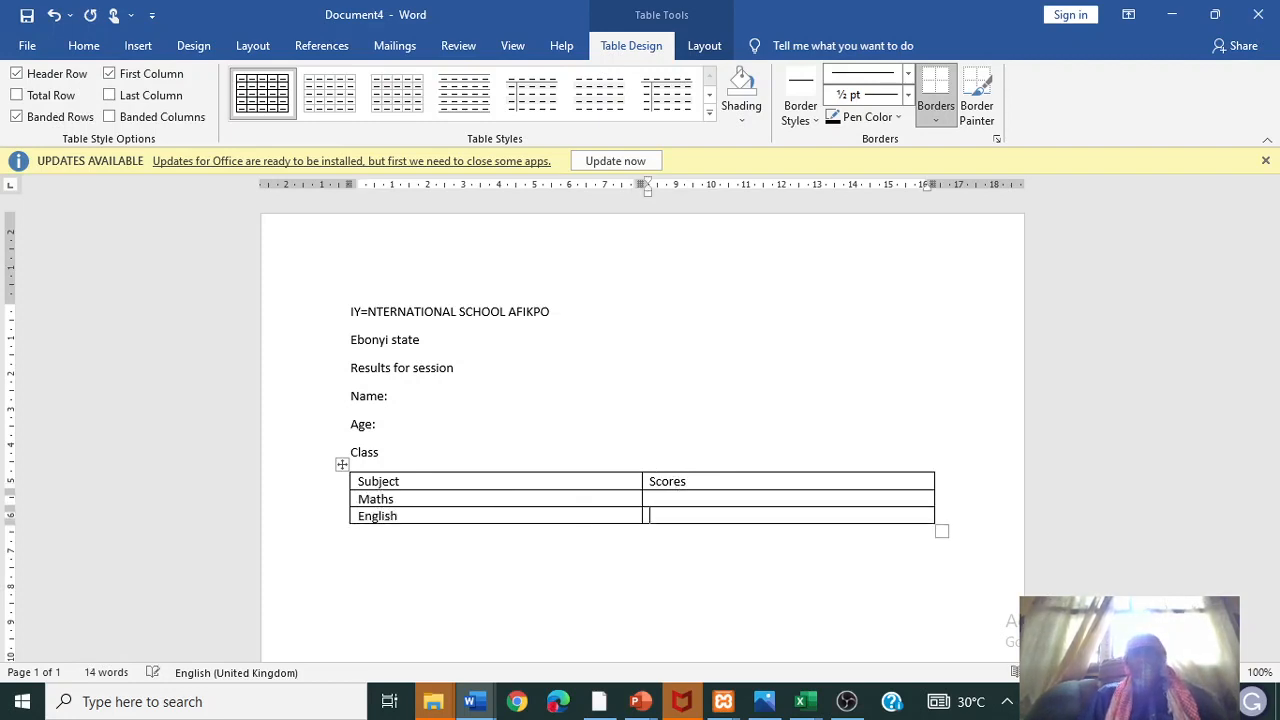
text(Physi)
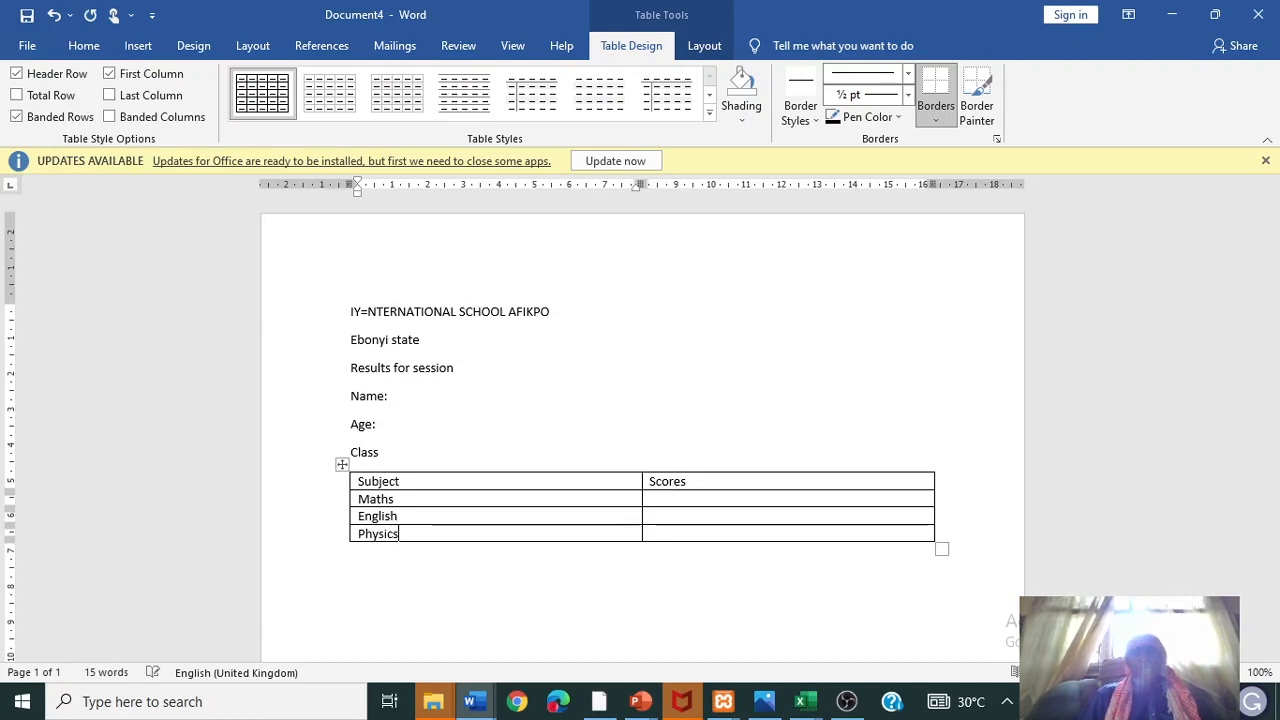
text(cs)
key(Tab)
key(Tab)
text(Chemi)
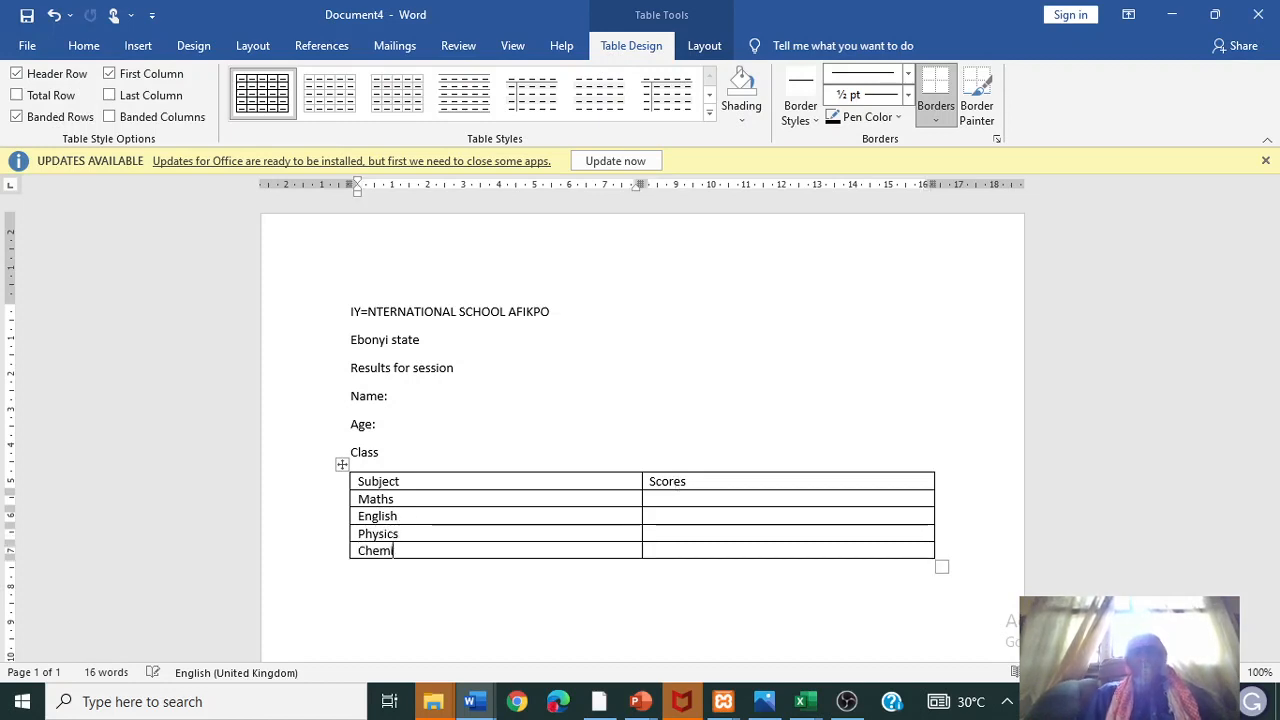
text(stry)
key(Tab)
key(Tab)
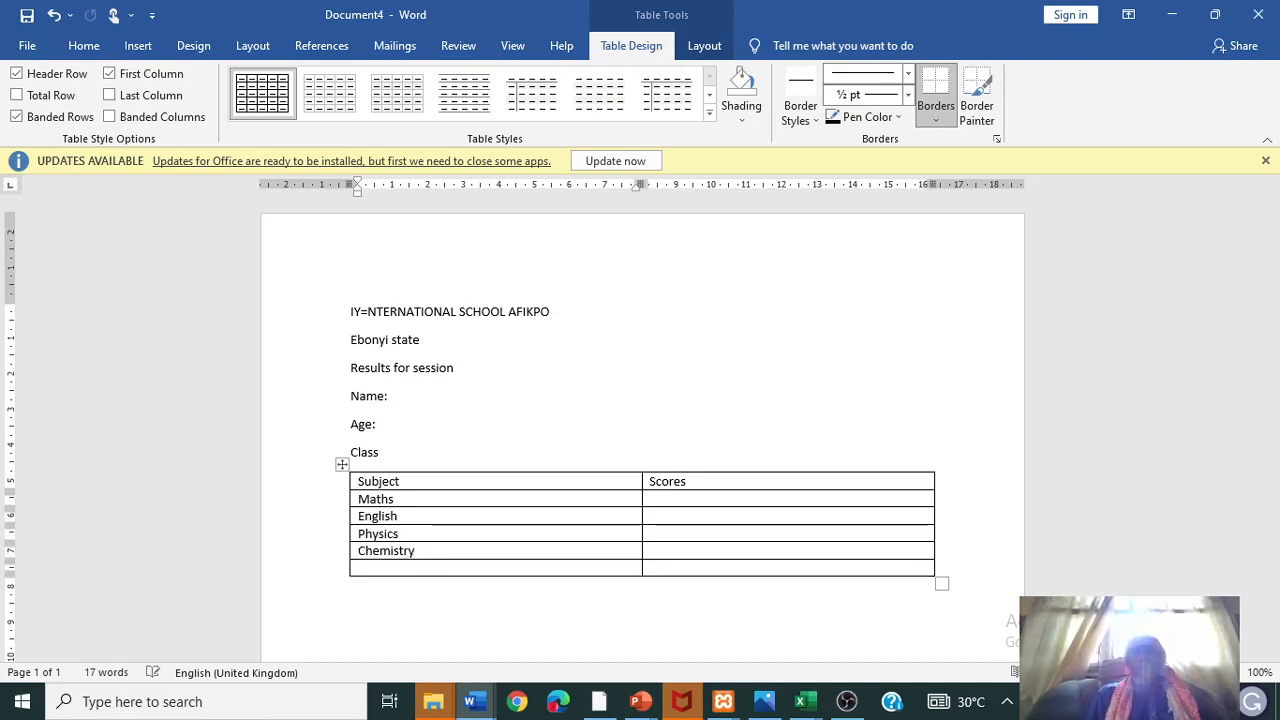
text(N)
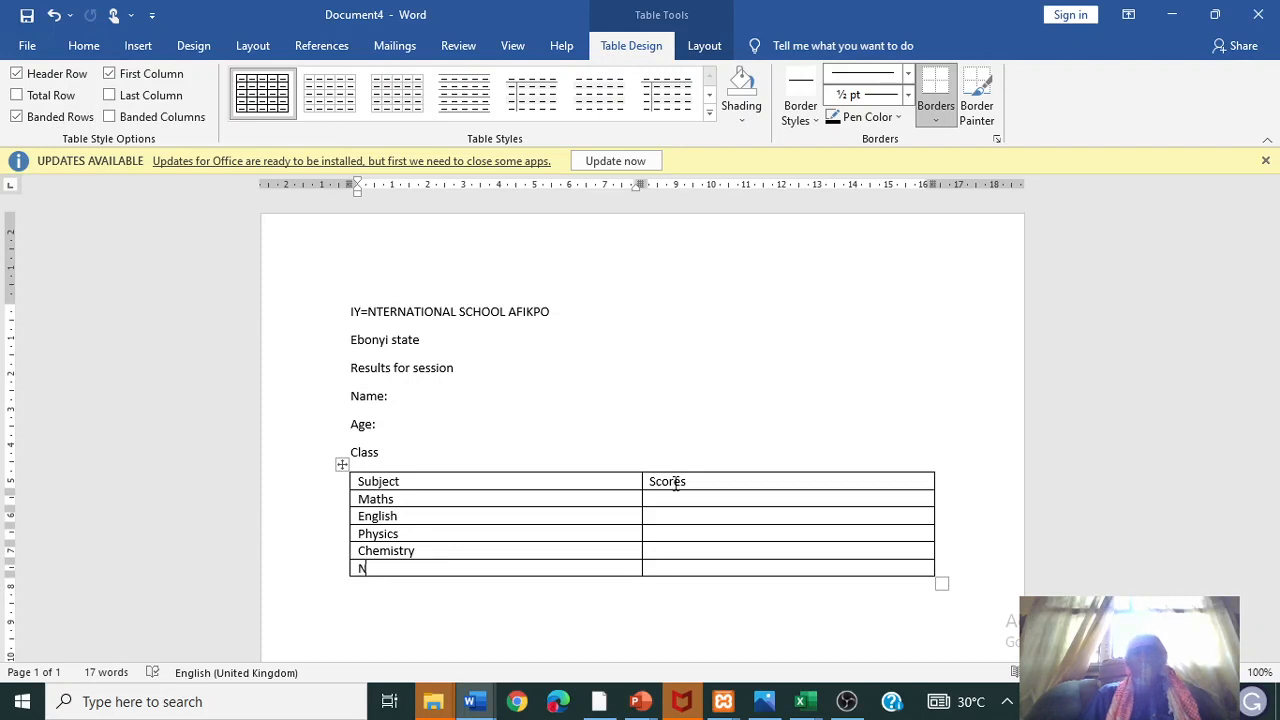
text(um)
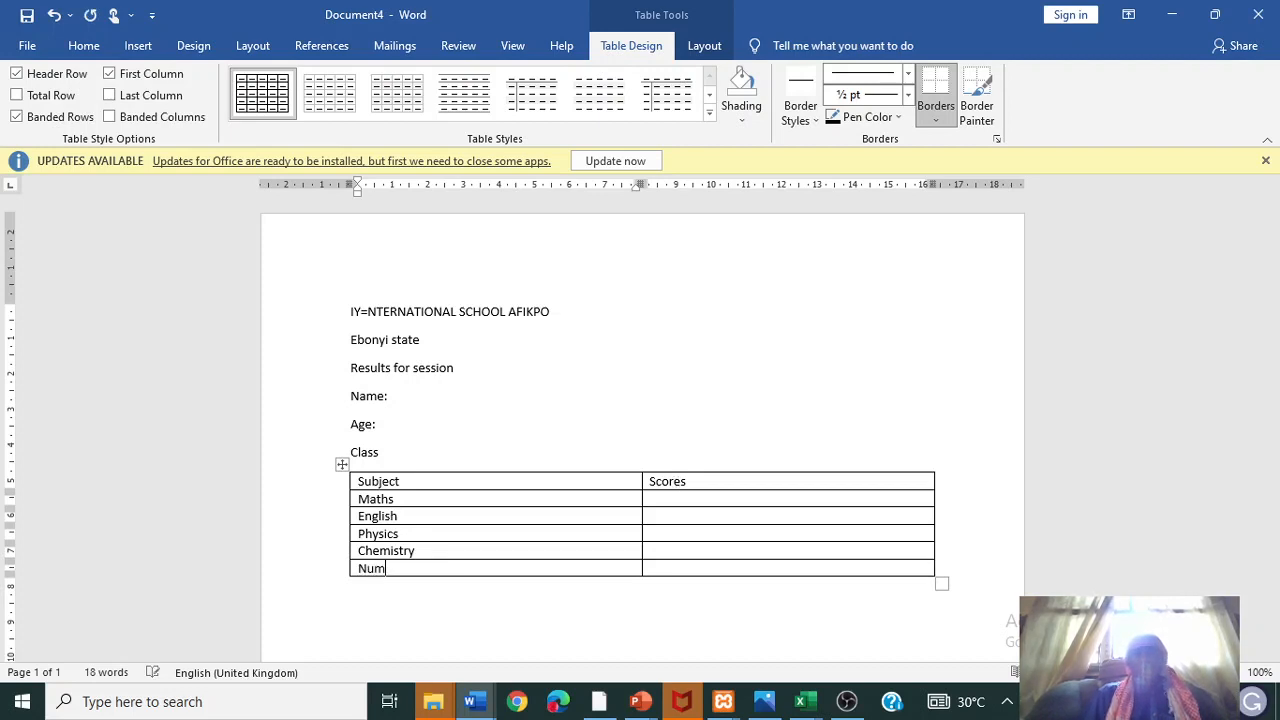
text(ber of Subject)
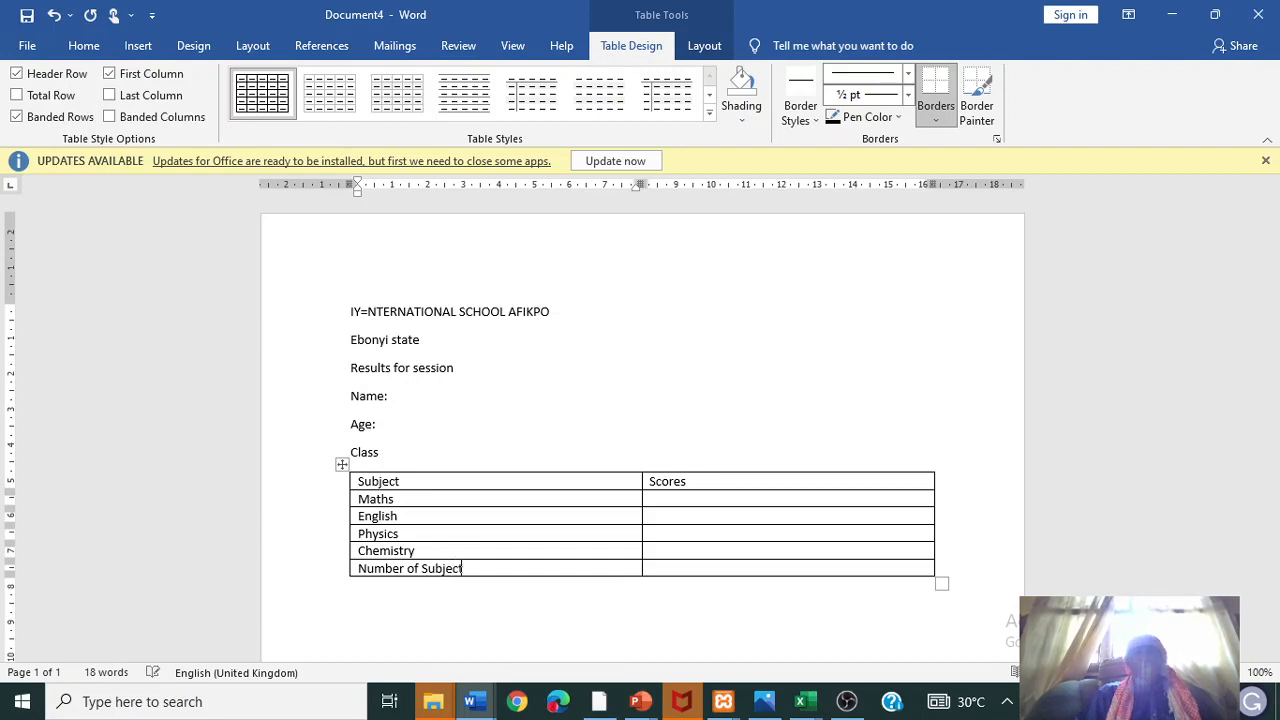
key(Tab)
key(Tab)
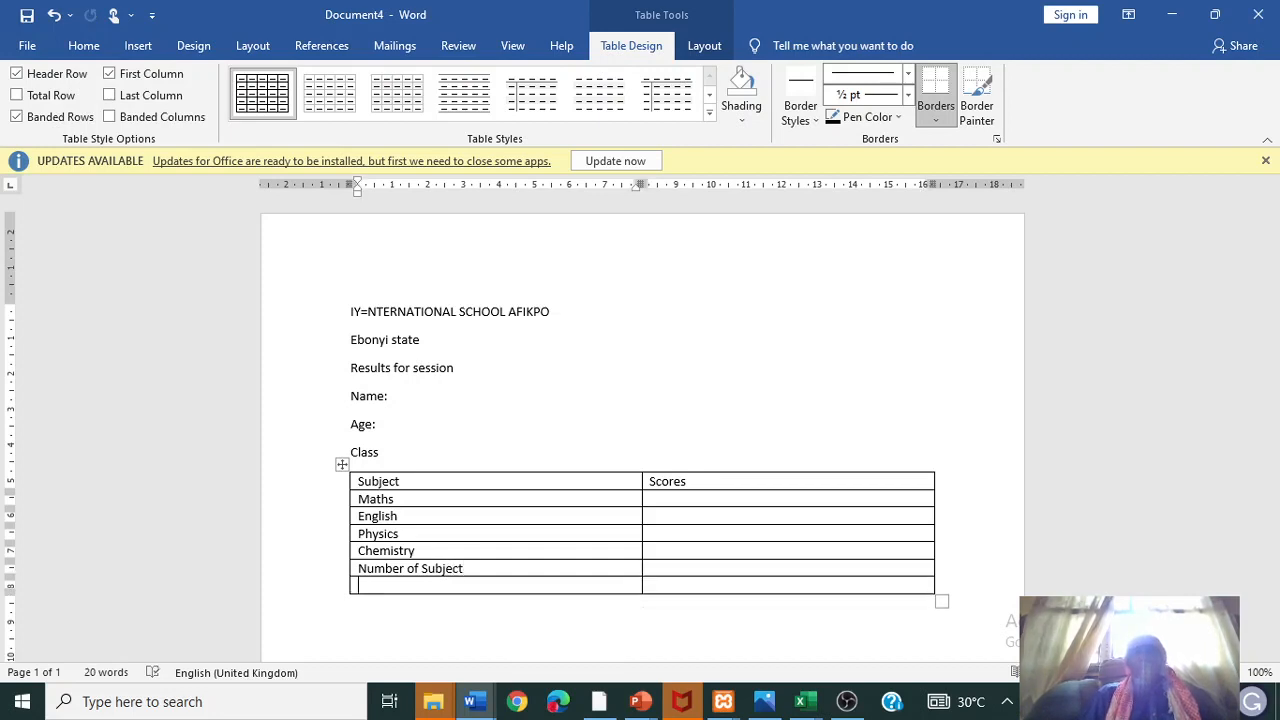
text(Average)
key(Tab)
key(Tab)
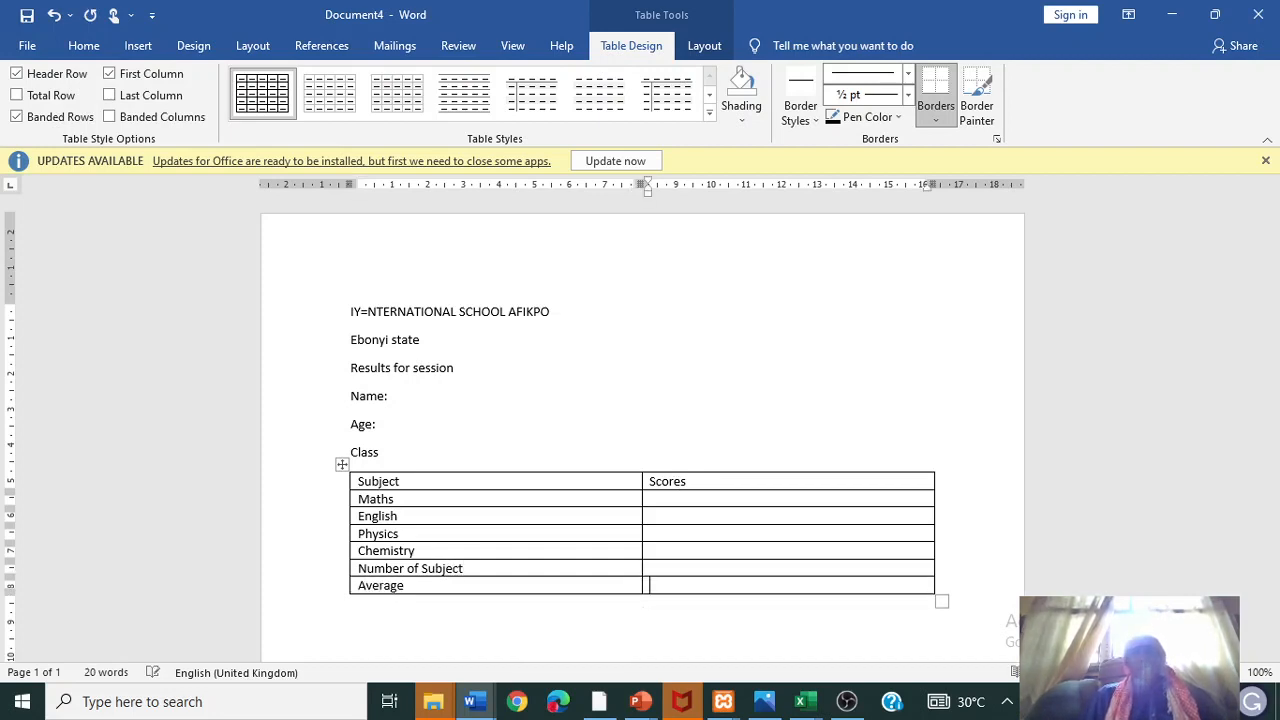
text(T)
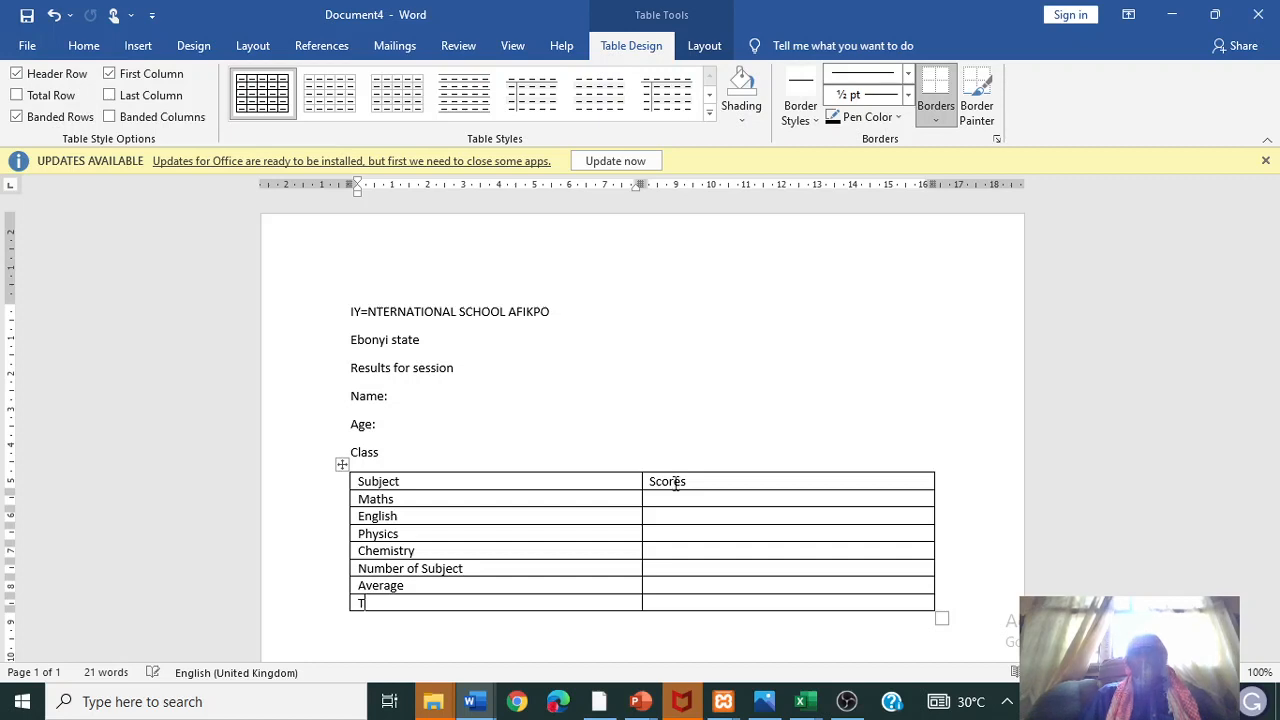
text(otal)
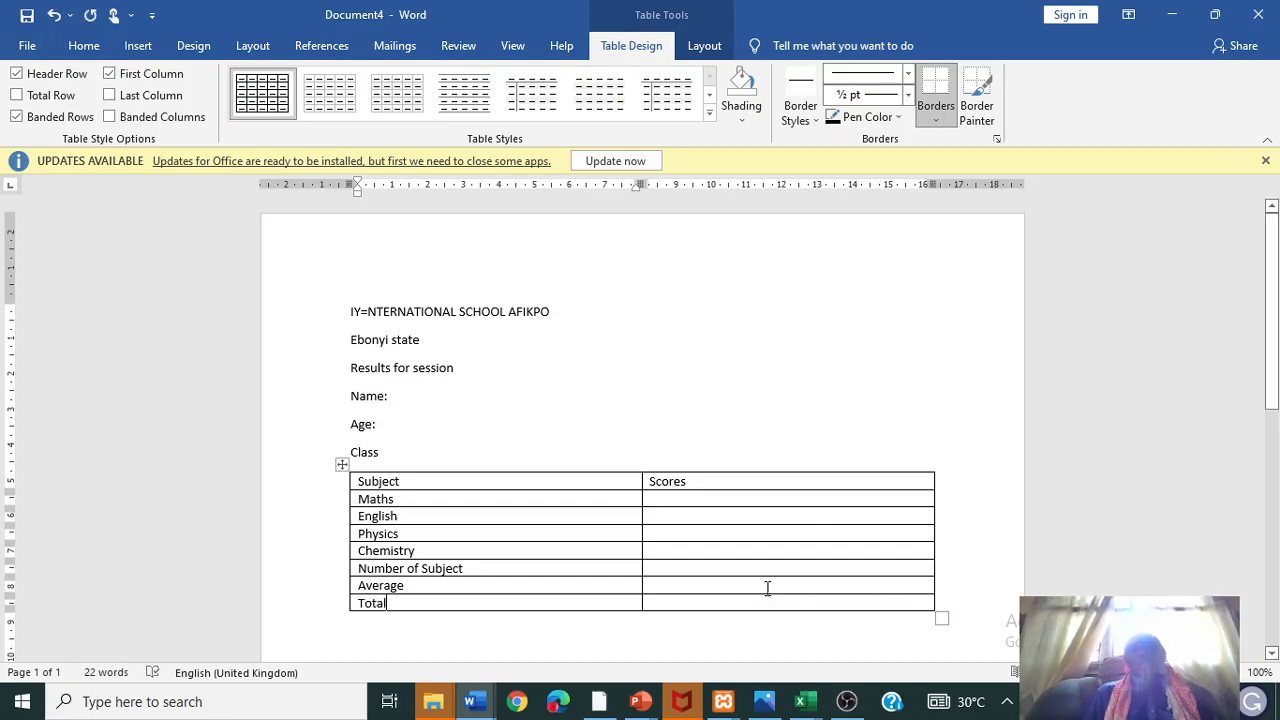
click(687, 601)
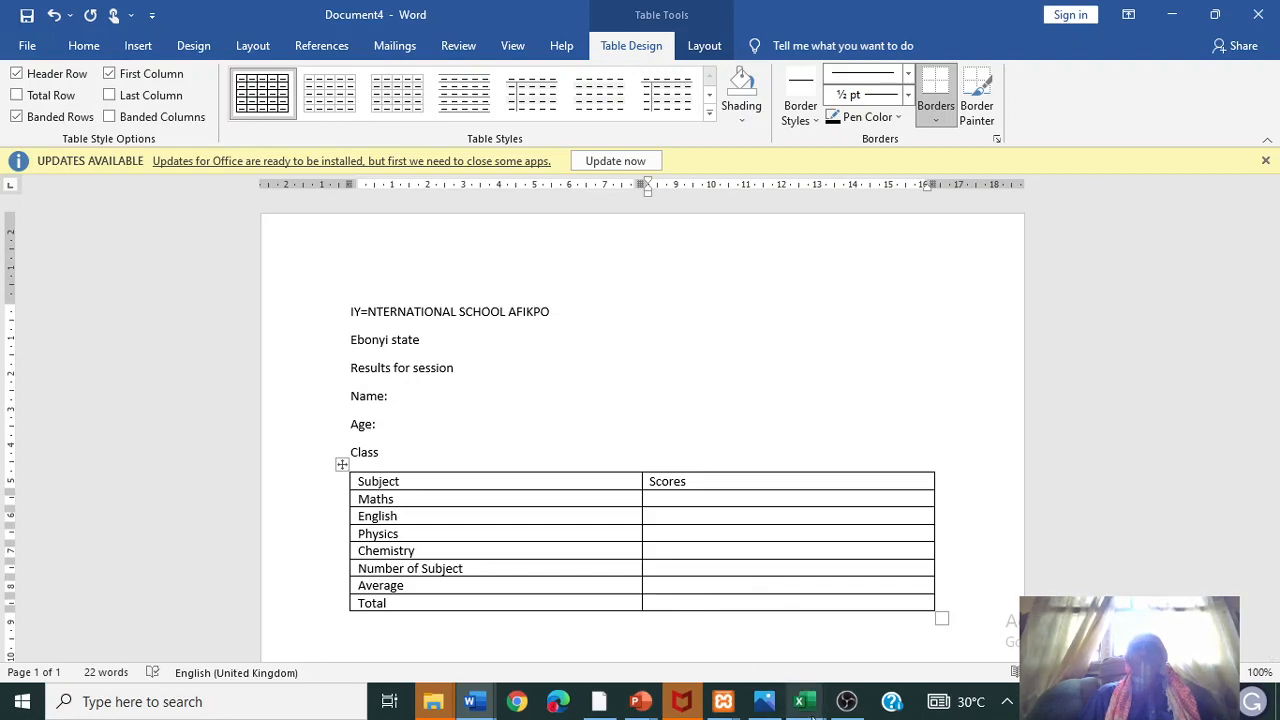
- Bring up ResultsICA, widen column M, and check cell M1 beside the principal heading in L1
mouse_move(812, 703)
click(815, 628)
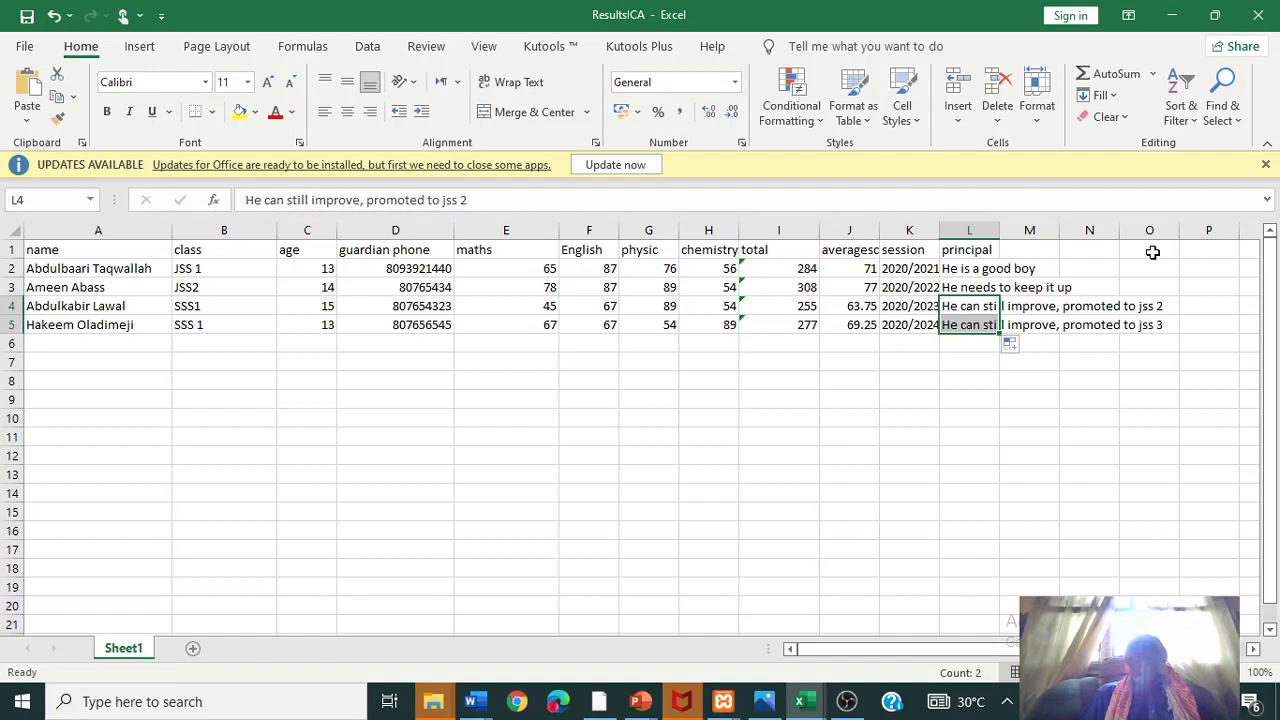
click(1037, 249)
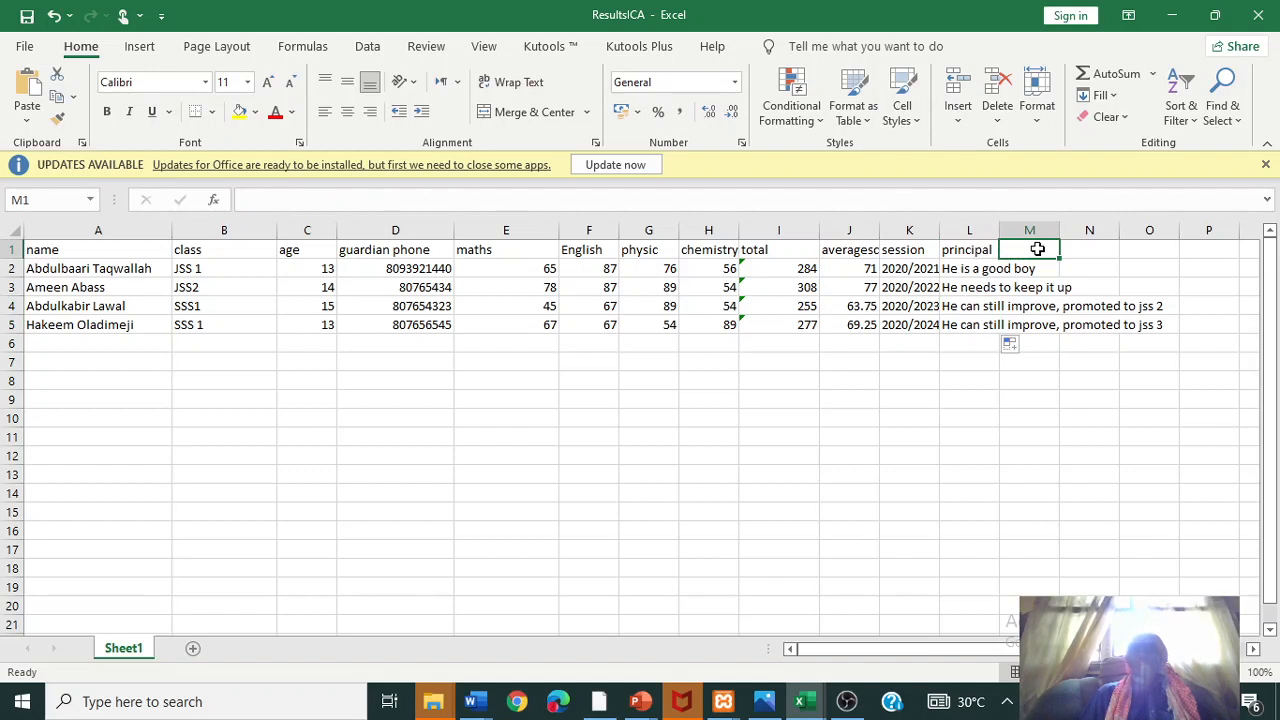
drag(1073, 228, 1123, 228)
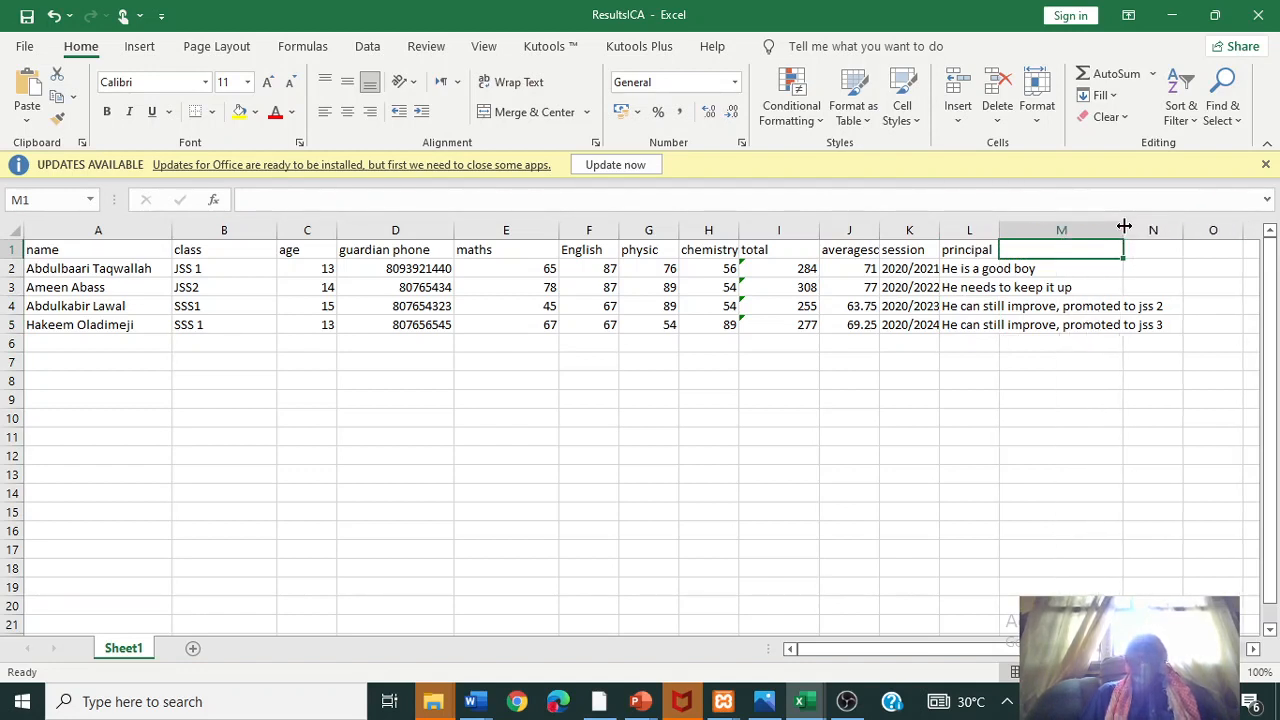
click(1064, 270)
double_click(1035, 249)
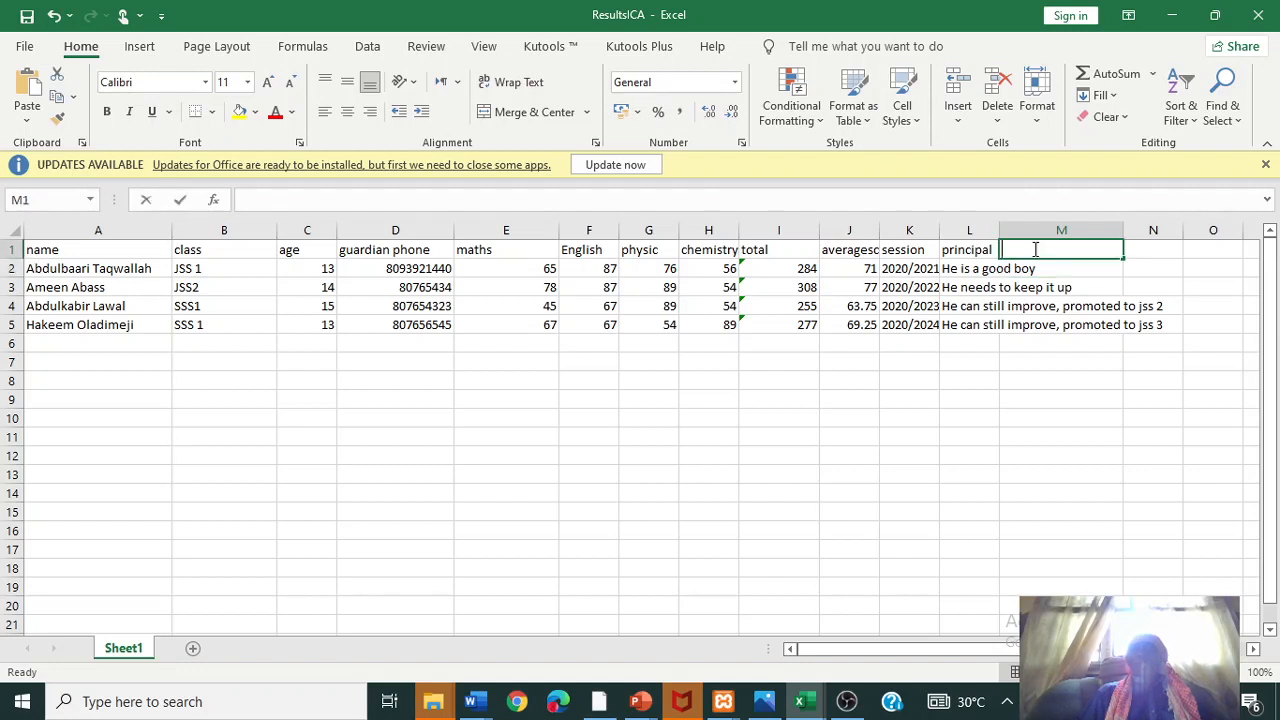
click(944, 254)
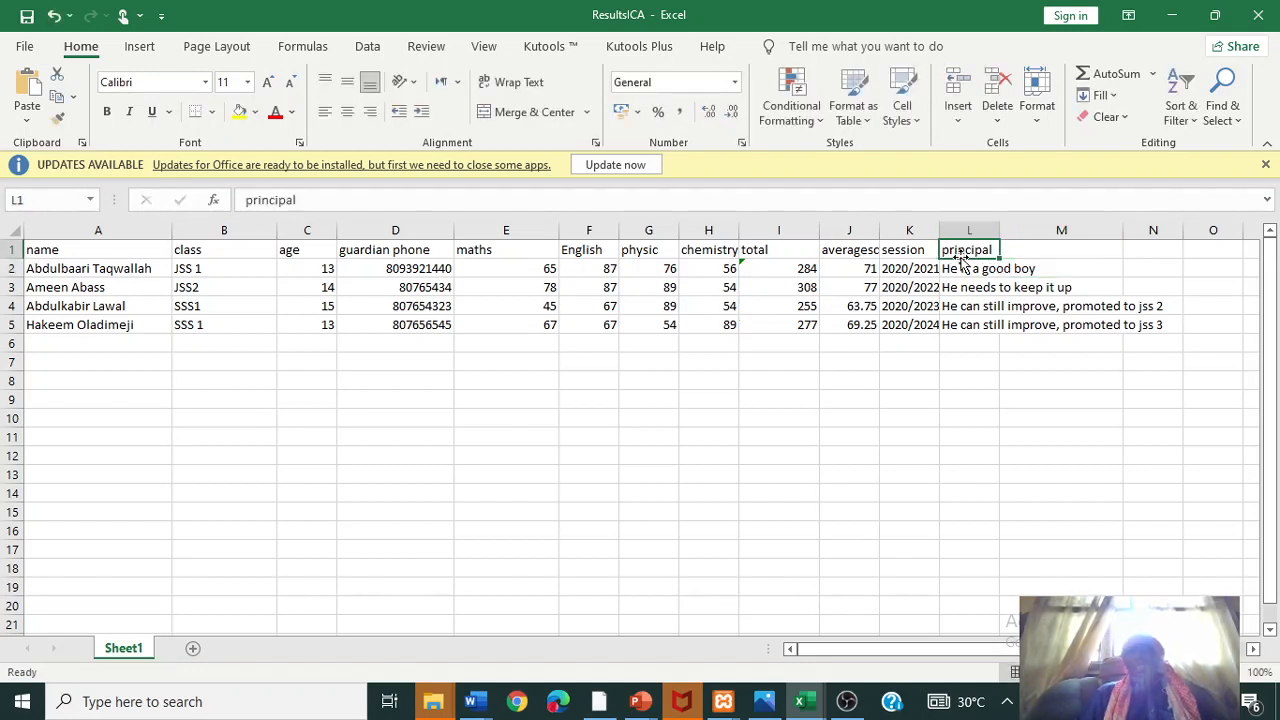
click(1020, 252)
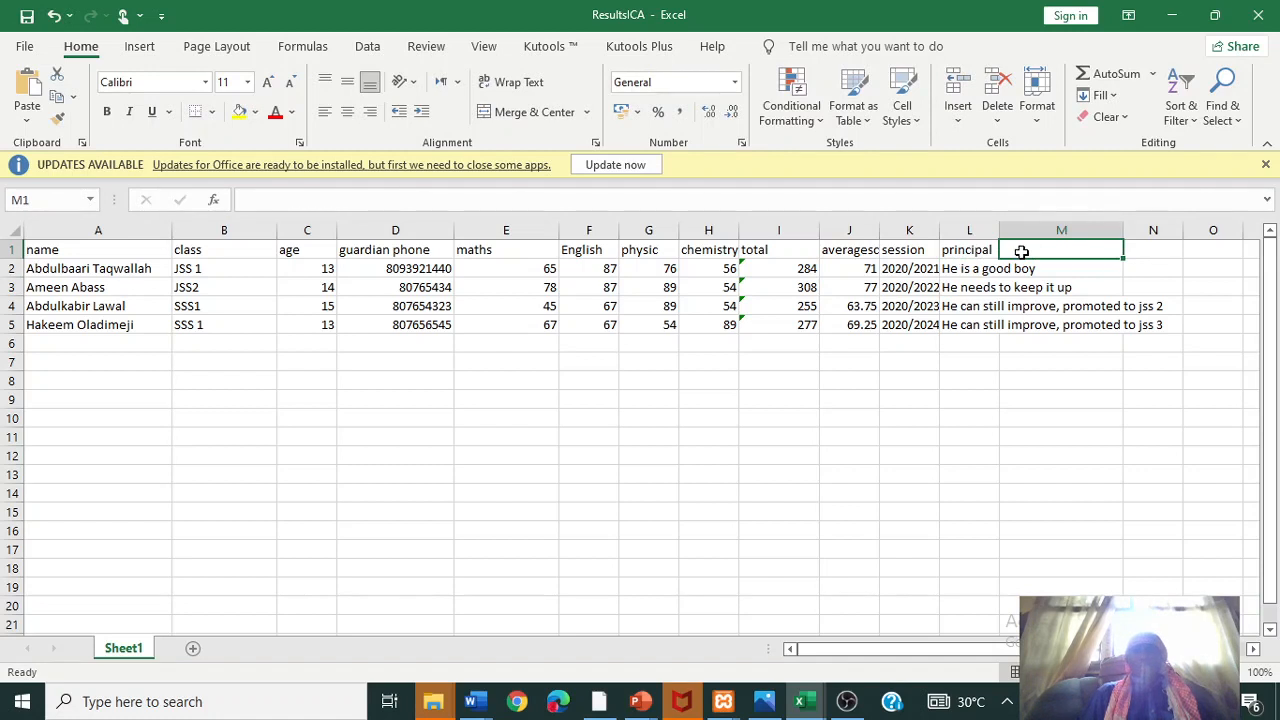
click(956, 256)
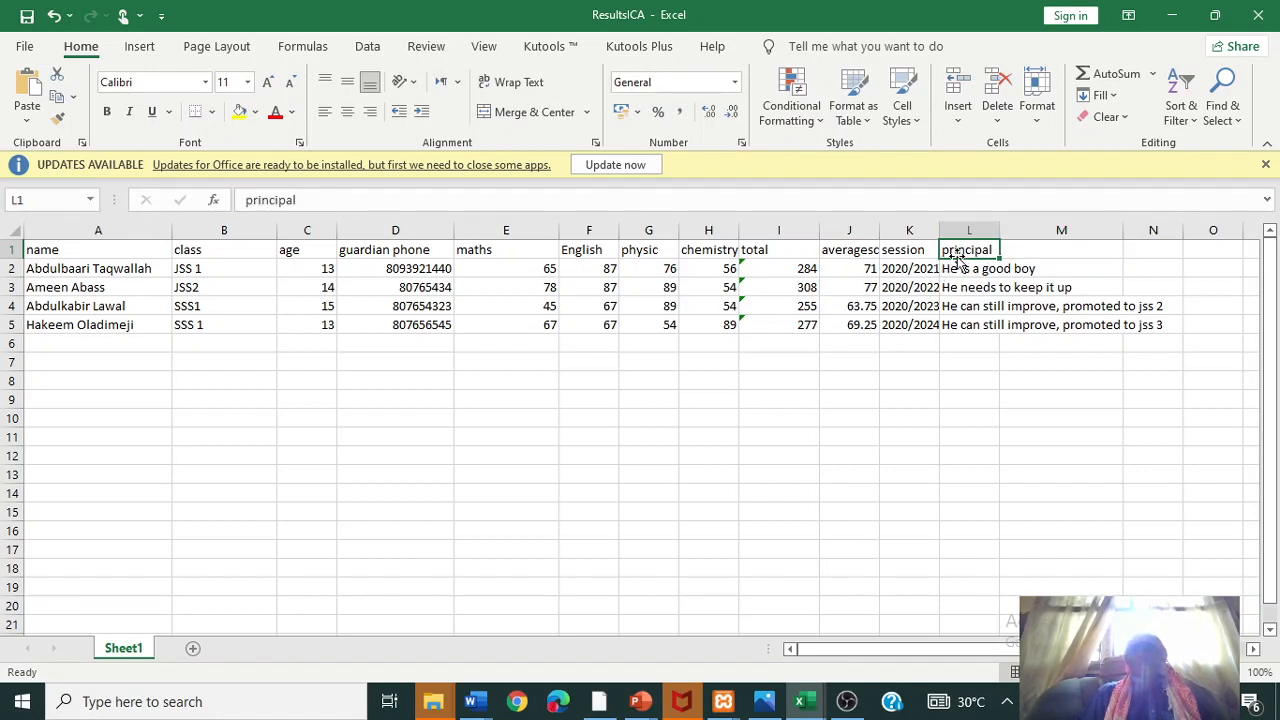
click(1035, 255)
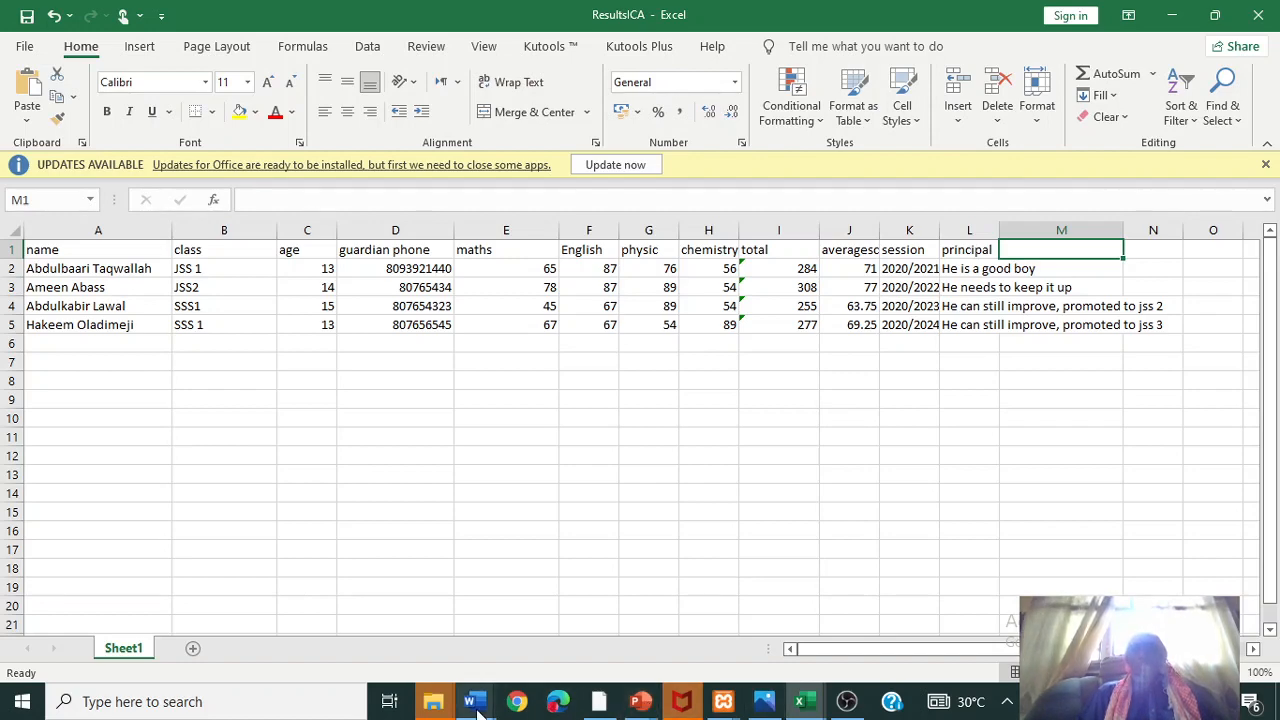
- Type 'Principals comments:' below the Document4 results table, then bring up the Customers-PDG Workshop workbook
mouse_move(474, 701)
click(1110, 625)
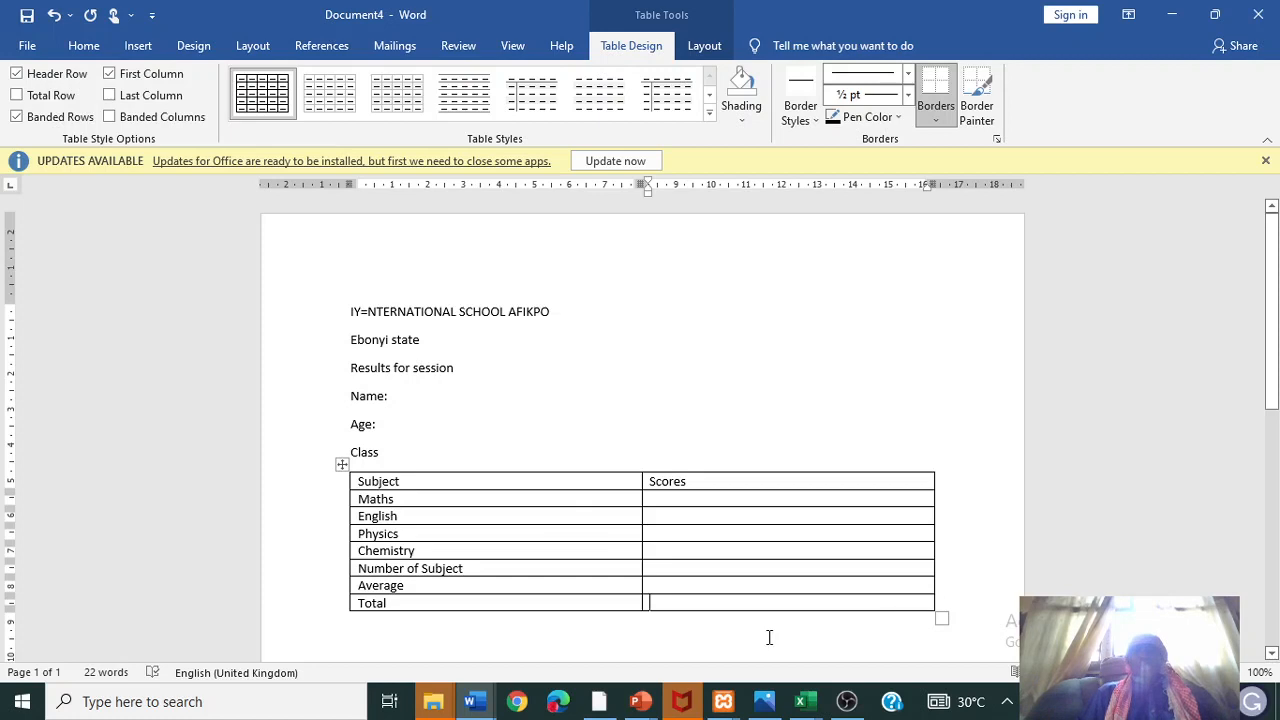
click(710, 634)
text(Principals om)
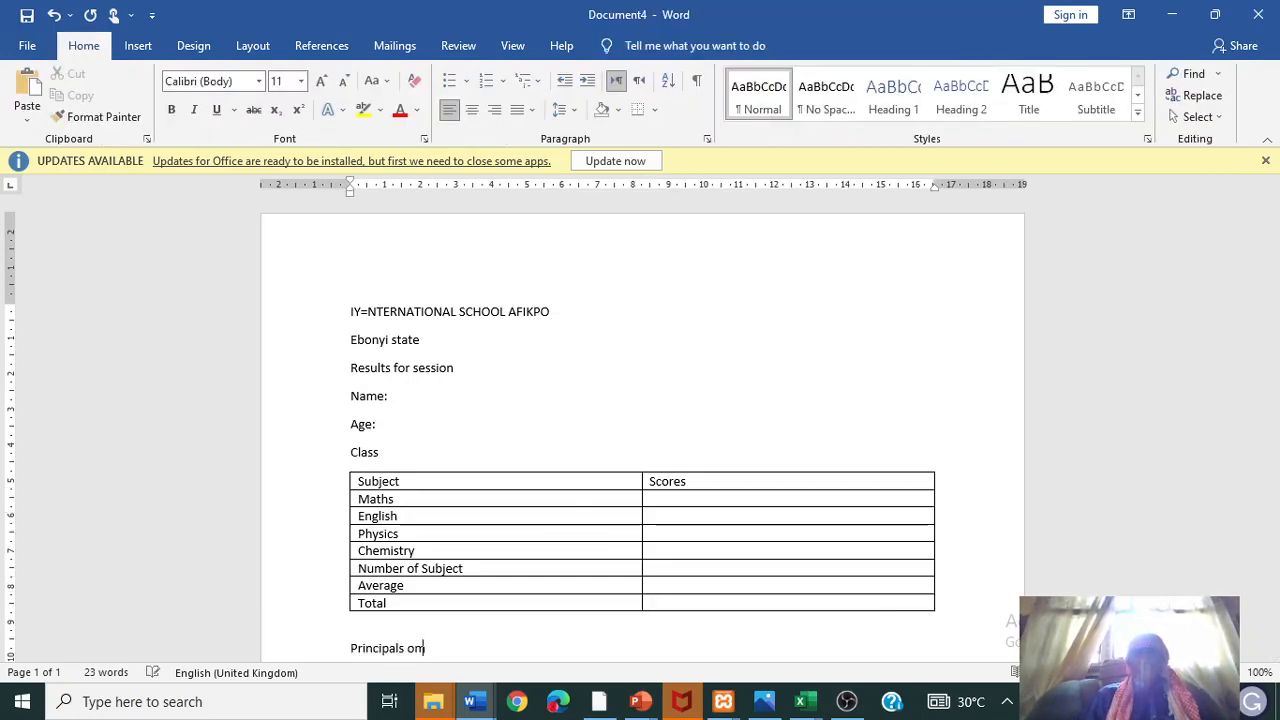
text(ments)
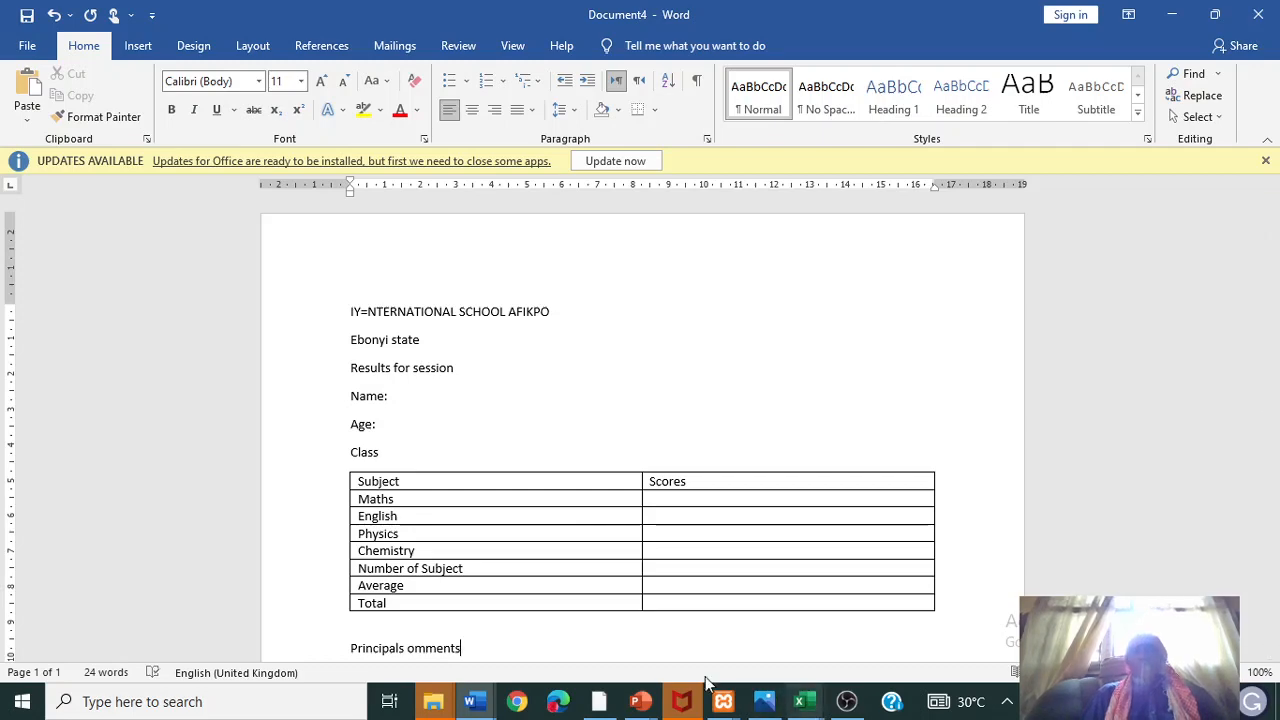
text(:)
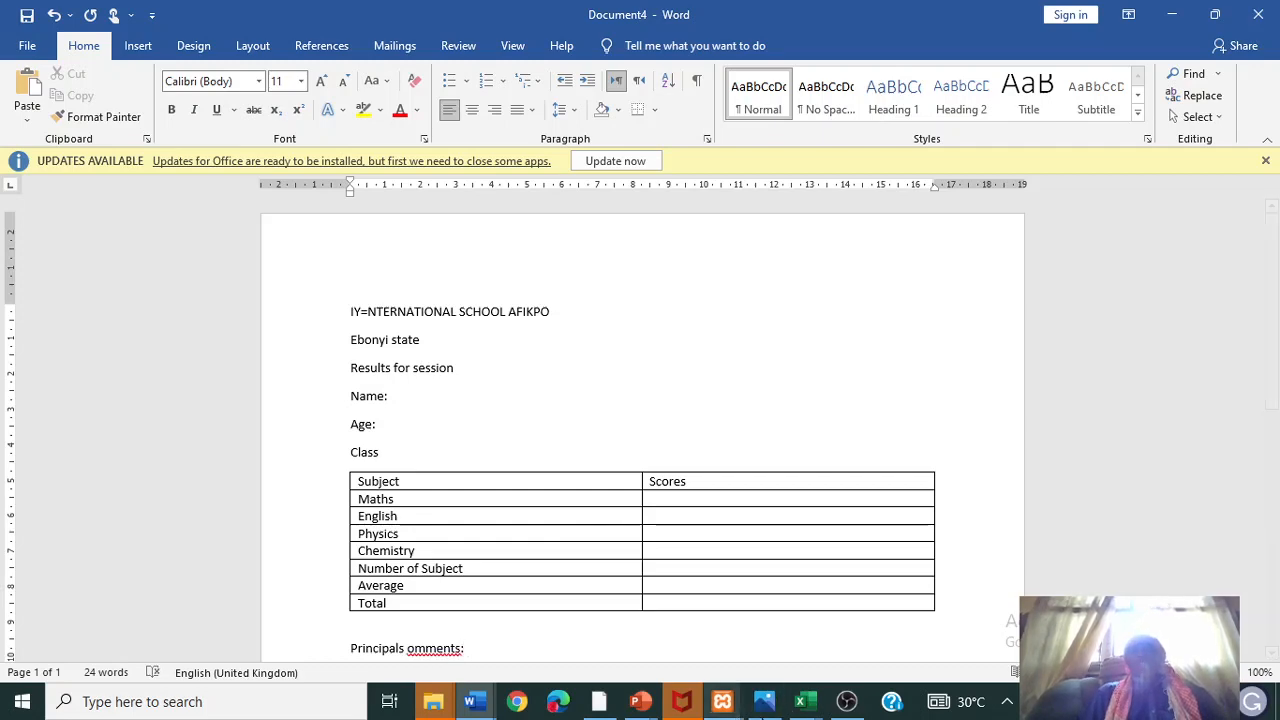
mouse_move(800, 701)
click(1010, 630)
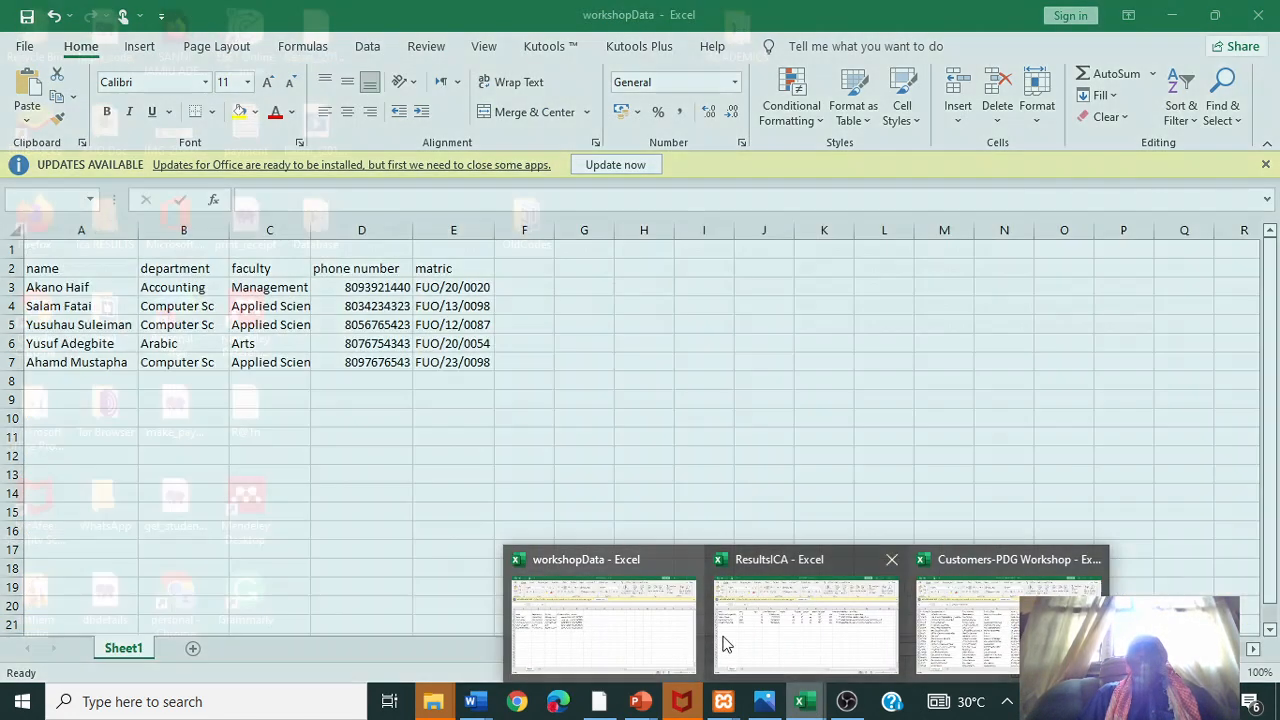
- Return to ResultsICA, check the principal's comment in L5, then bring up the Word windows
click(757, 645)
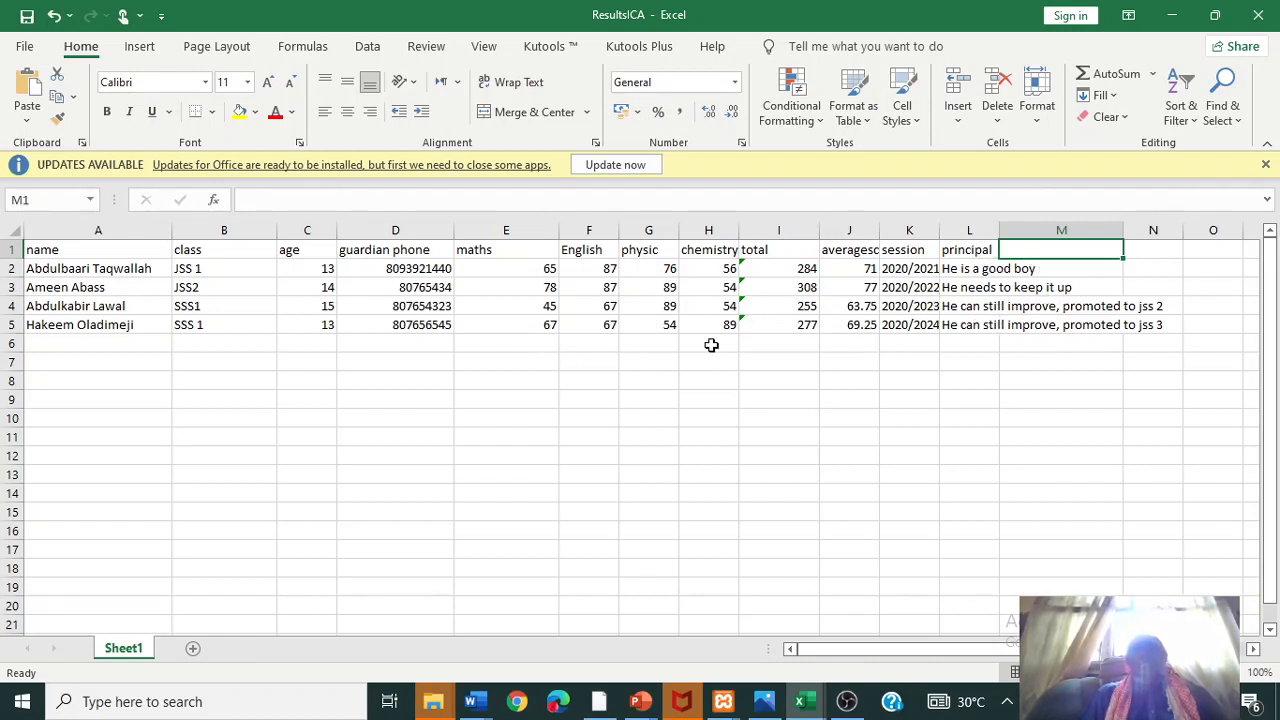
click(962, 327)
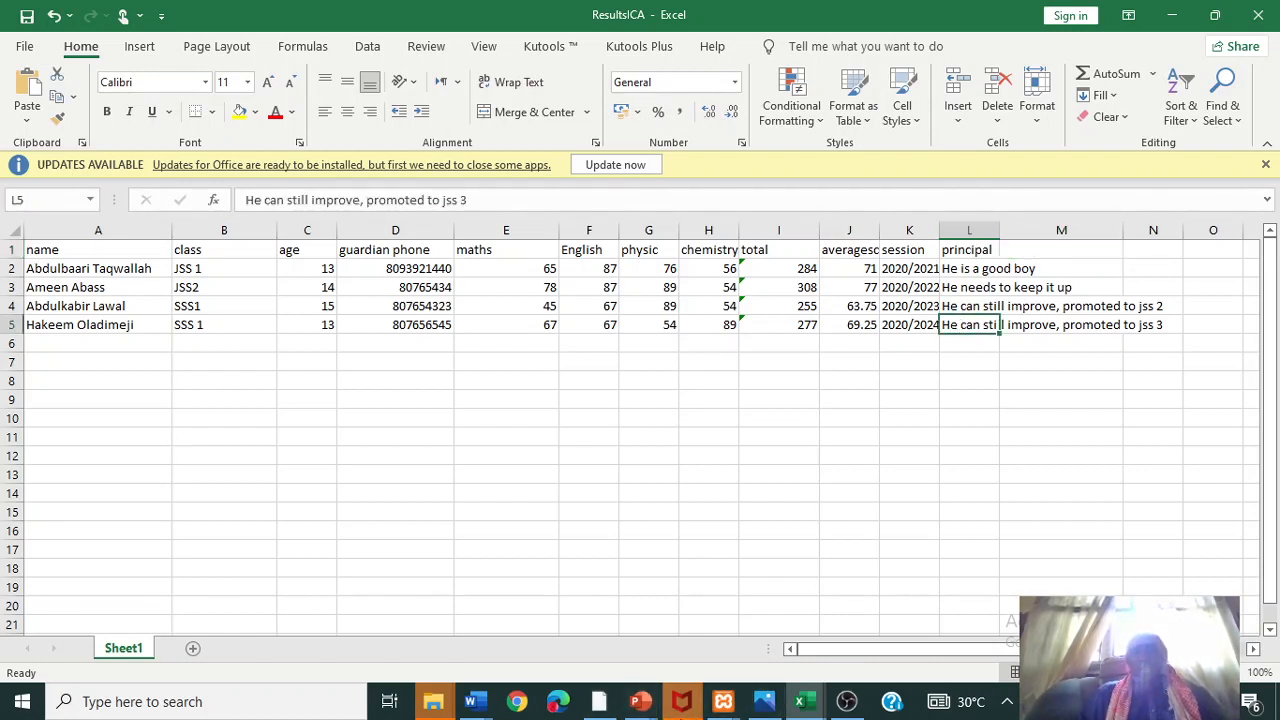
click(474, 701)
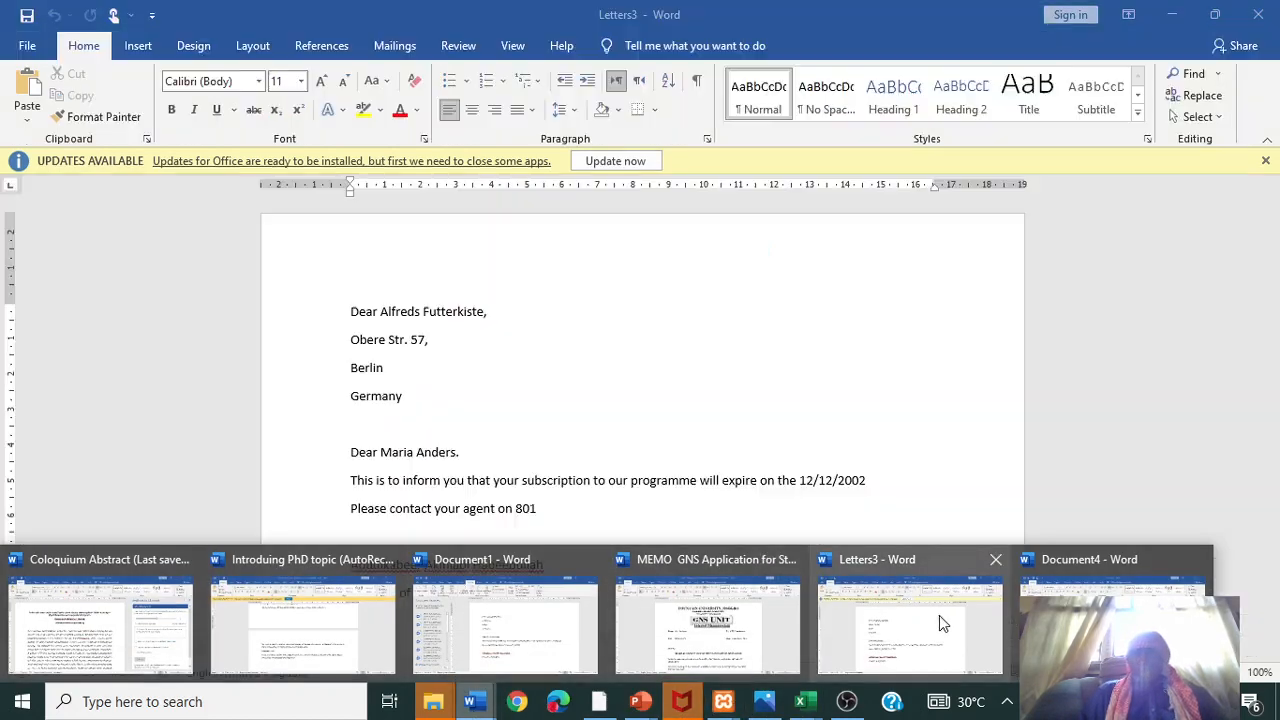
- Make the school name and Ebonyi state heading lines bold at 18 pt
click(1080, 630)
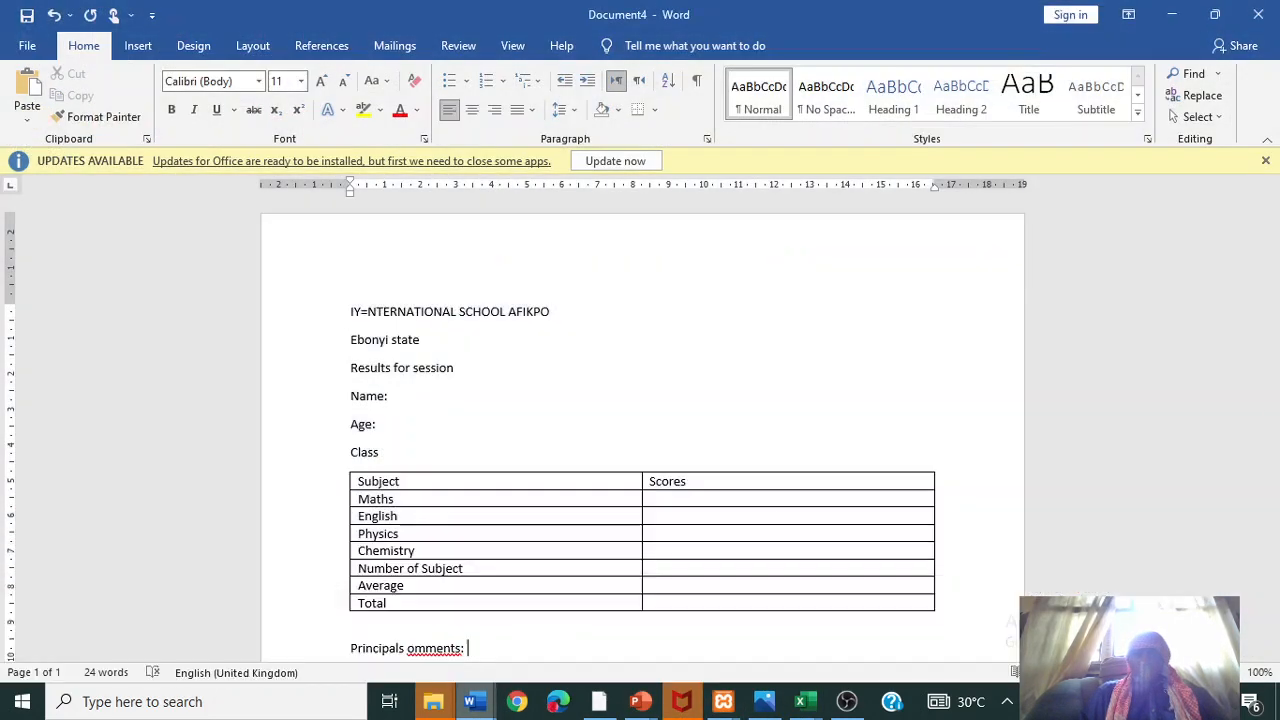
drag(428, 330, 351, 303)
click(361, 287)
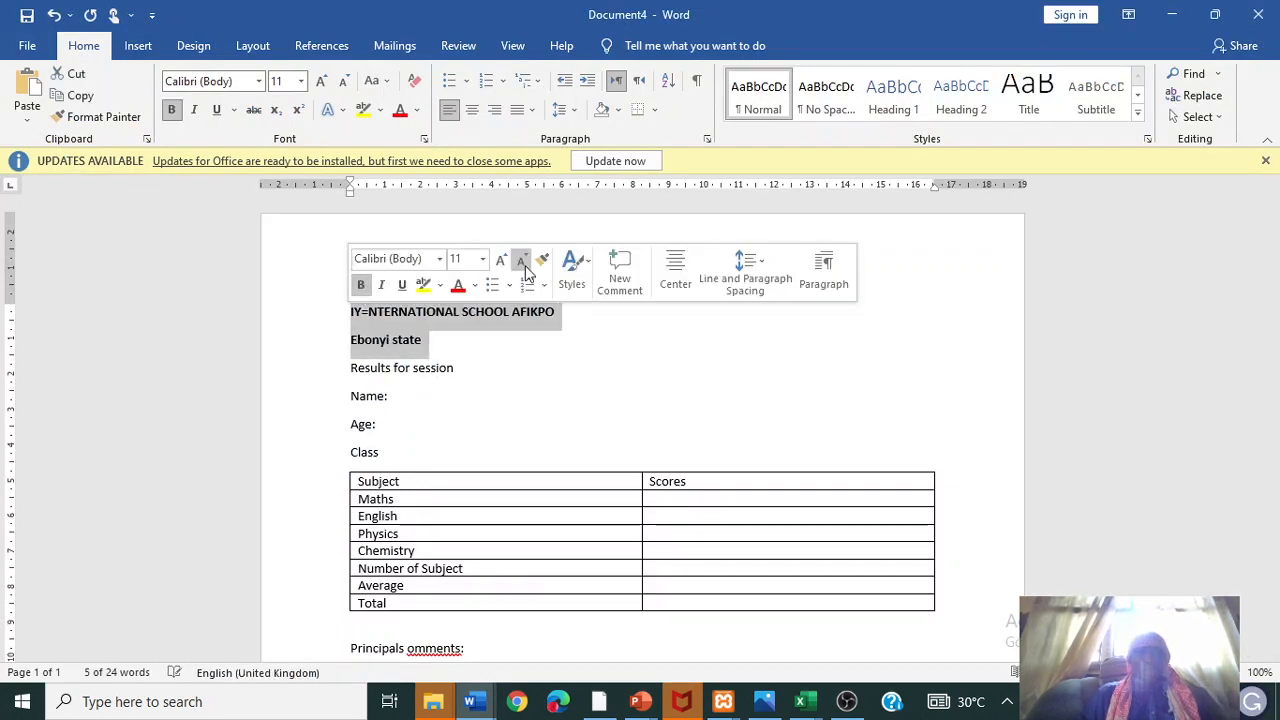
click(501, 260)
click(501, 260)
click(501, 260)
click(501, 260)
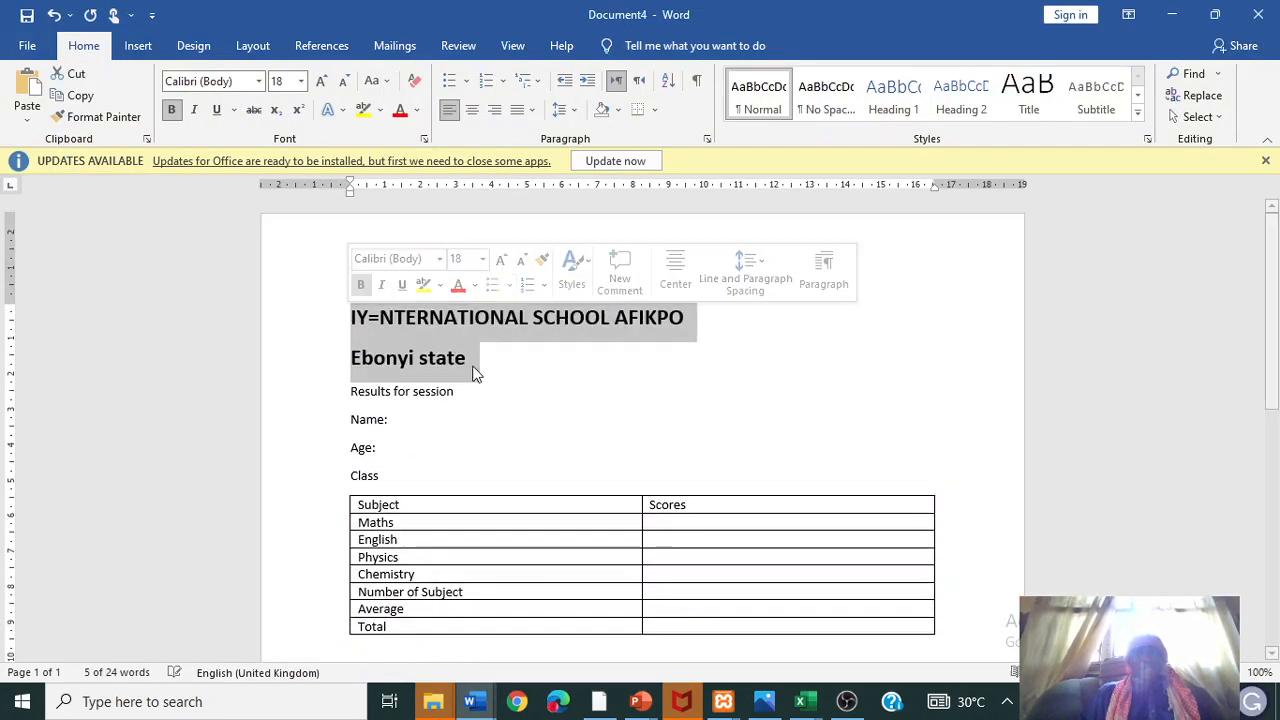
click(470, 400)
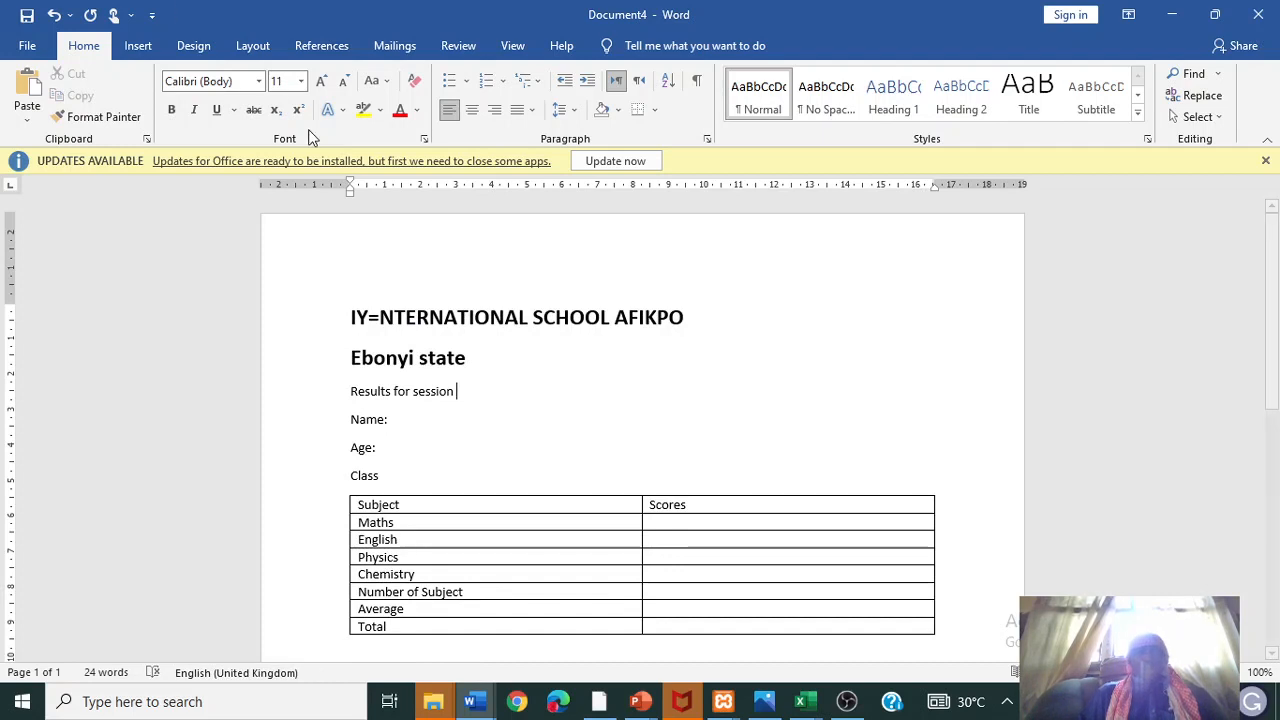
click(390, 46)
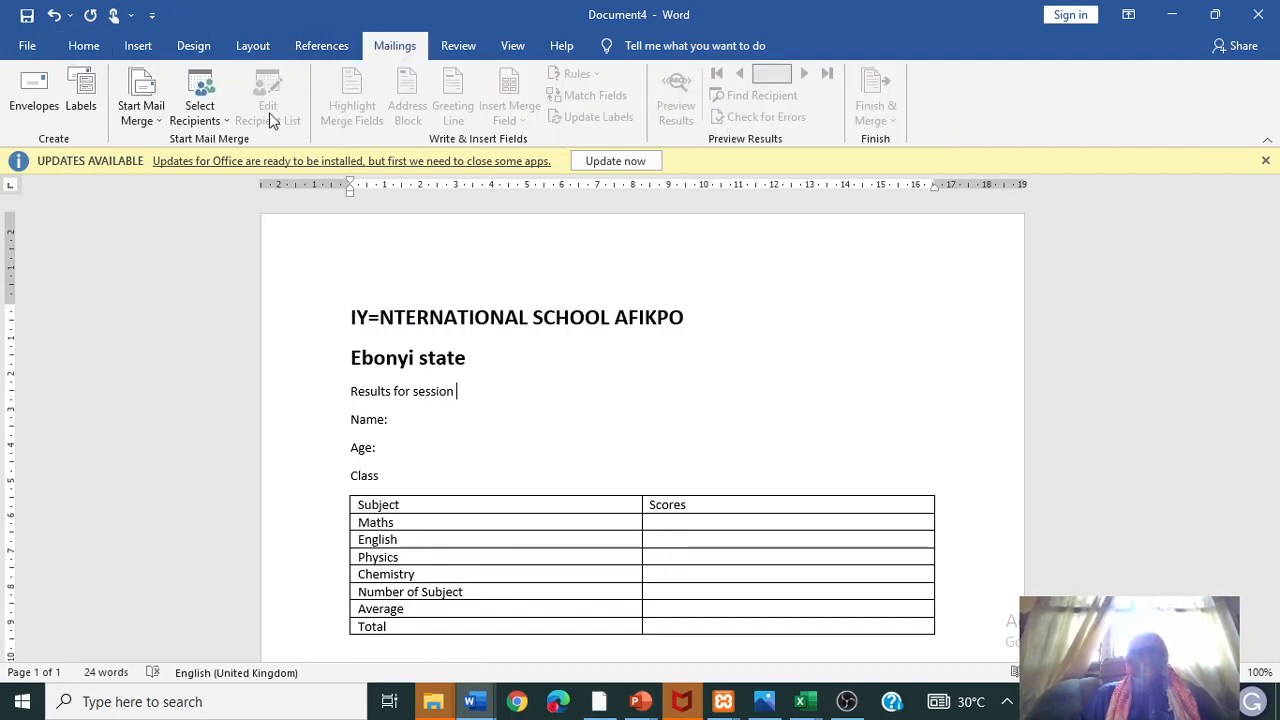
- Use Sheet1$ of the ResultsIC workbook in Desktop > Database as the mail merge recipient list
click(199, 112)
click(243, 163)
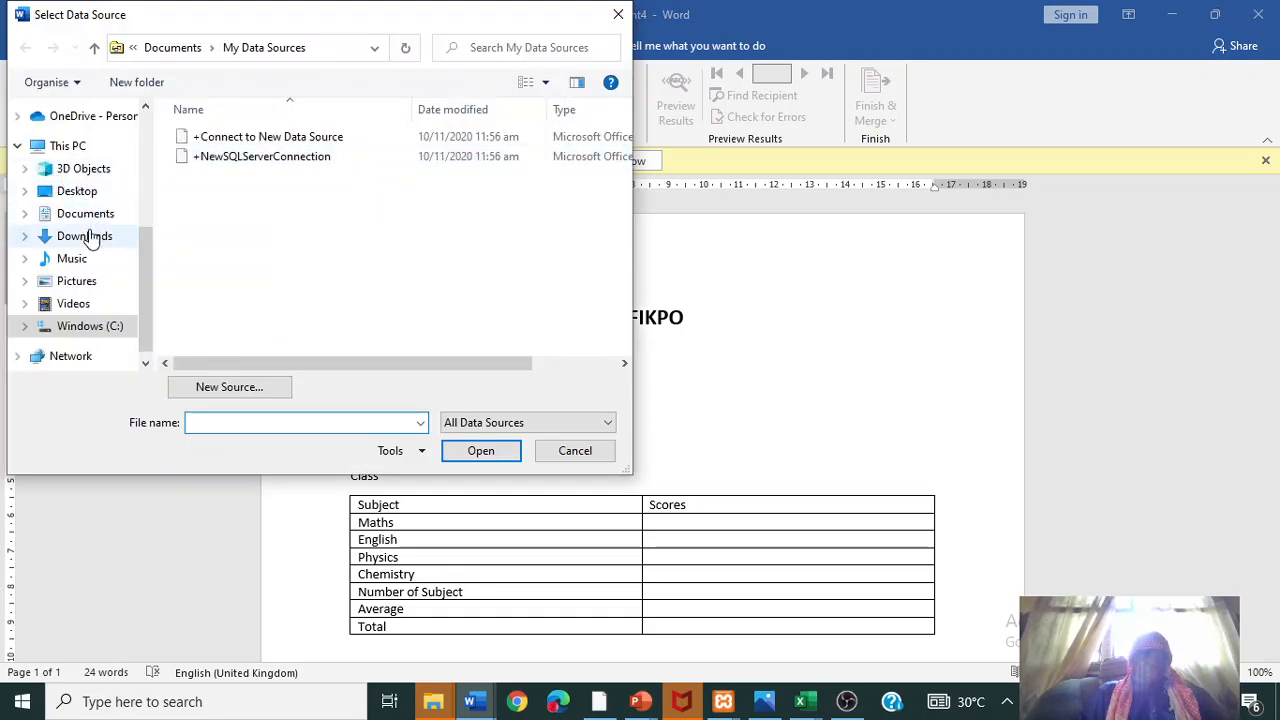
click(84, 190)
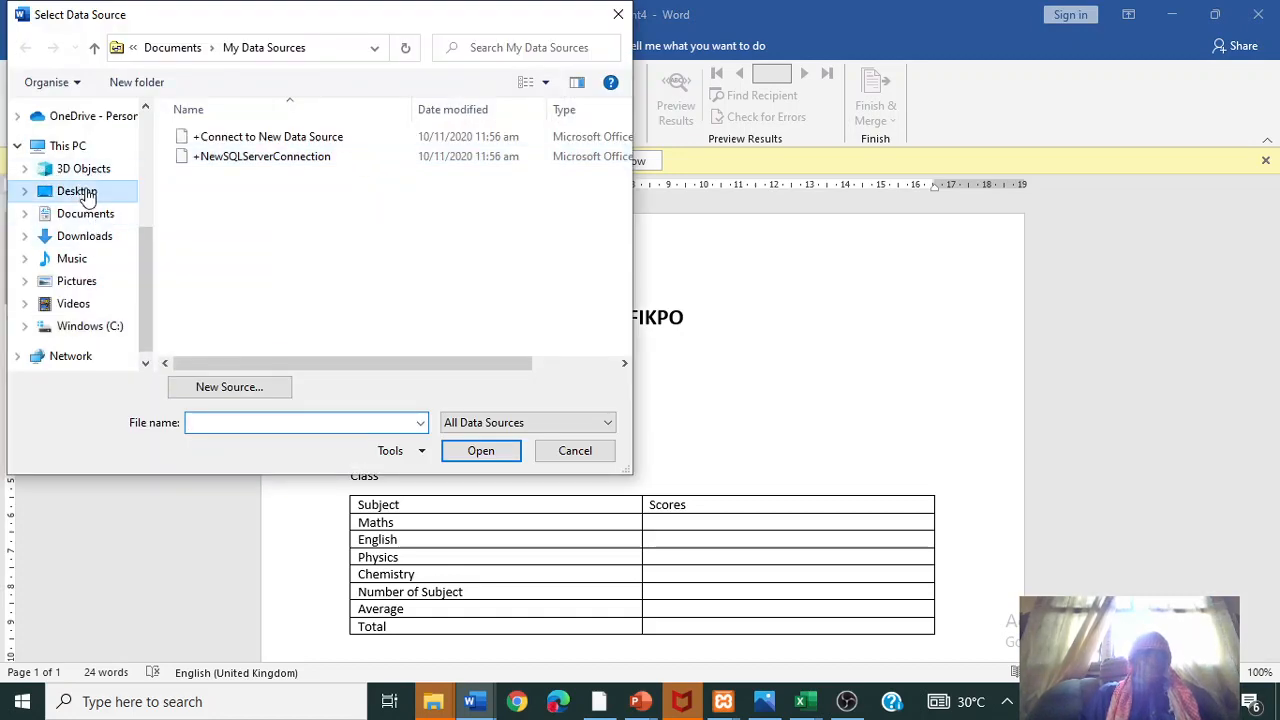
double_click(532, 168)
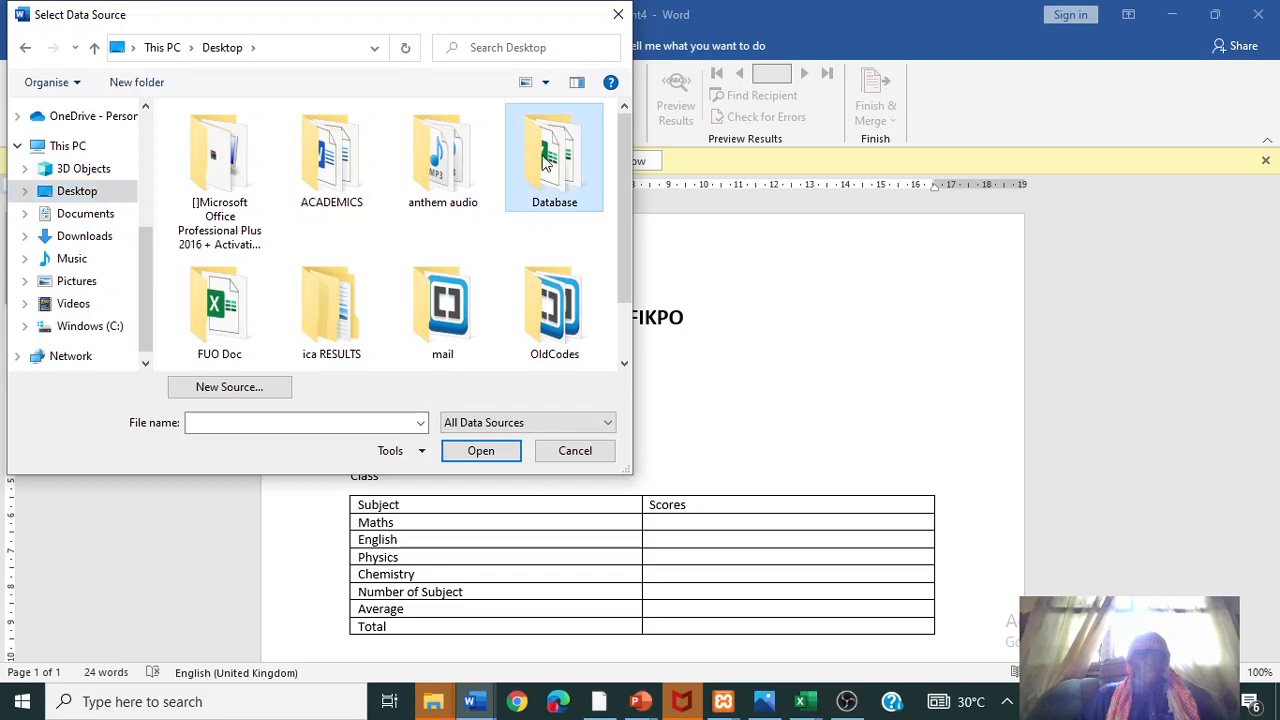
double_click(237, 158)
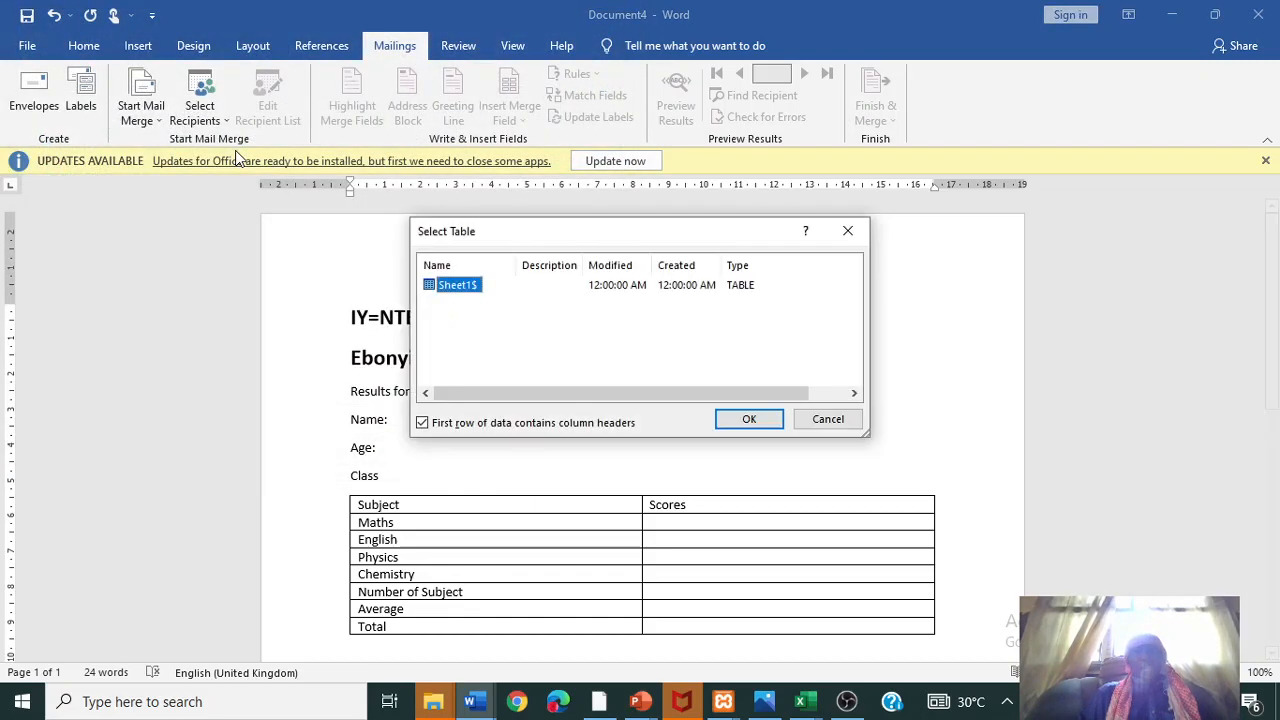
click(749, 420)
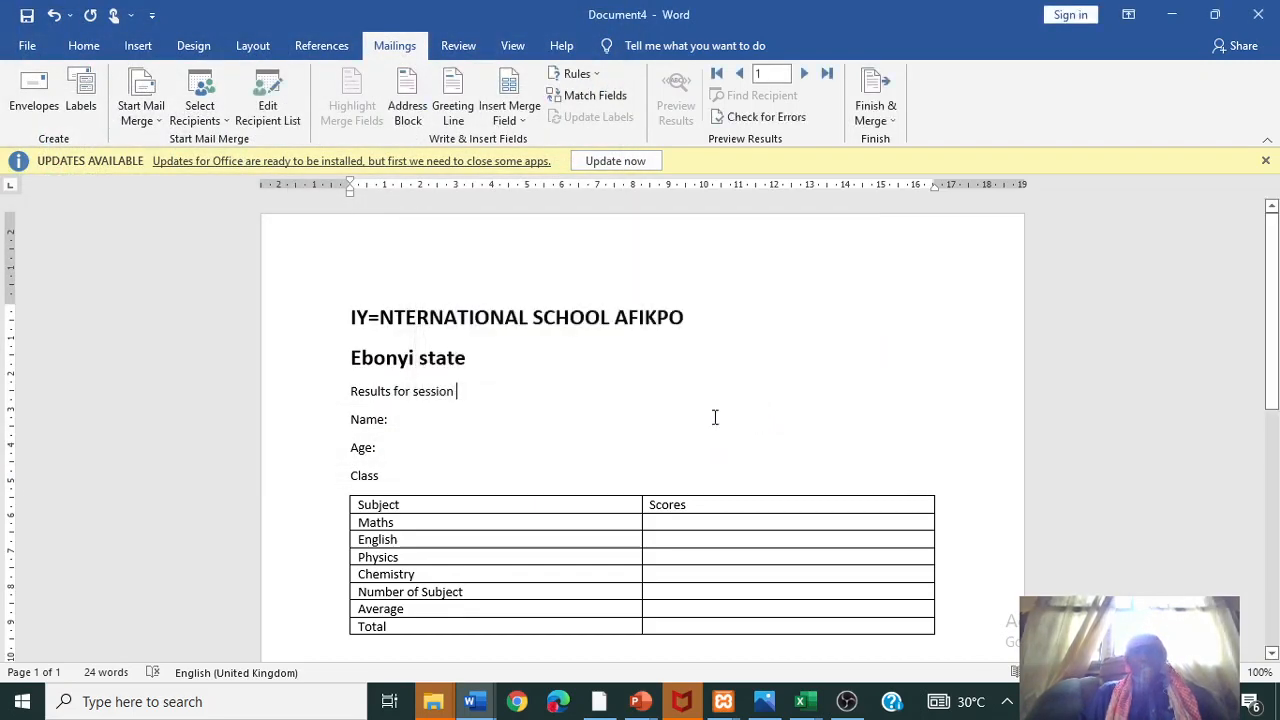
click(523, 118)
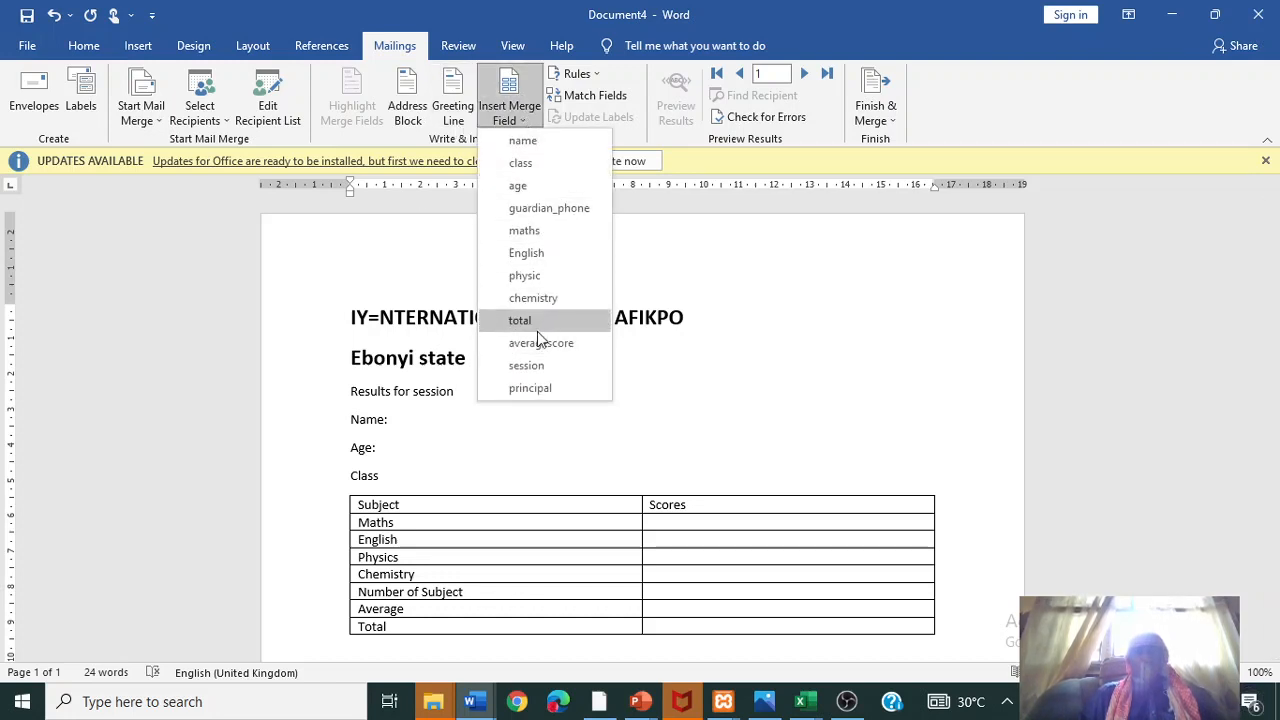
- Insert the session, name and age merge fields after Results for session, Name: and Age:
click(460, 392)
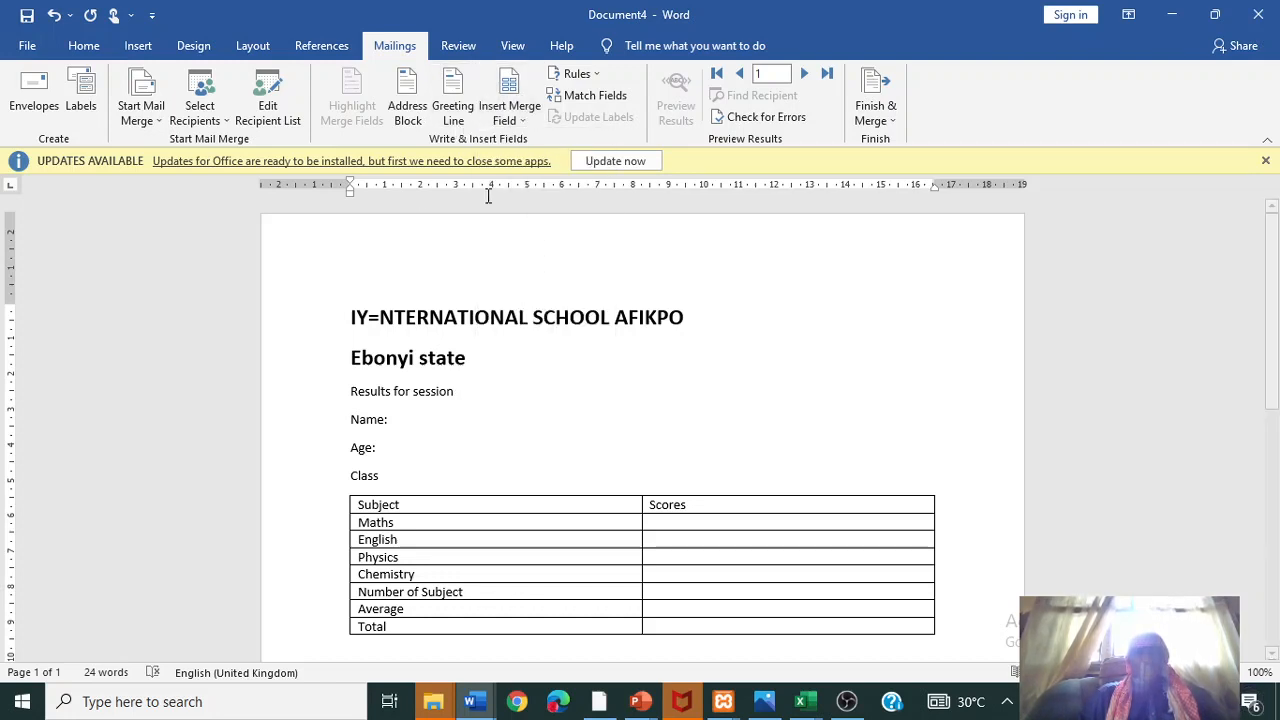
click(512, 117)
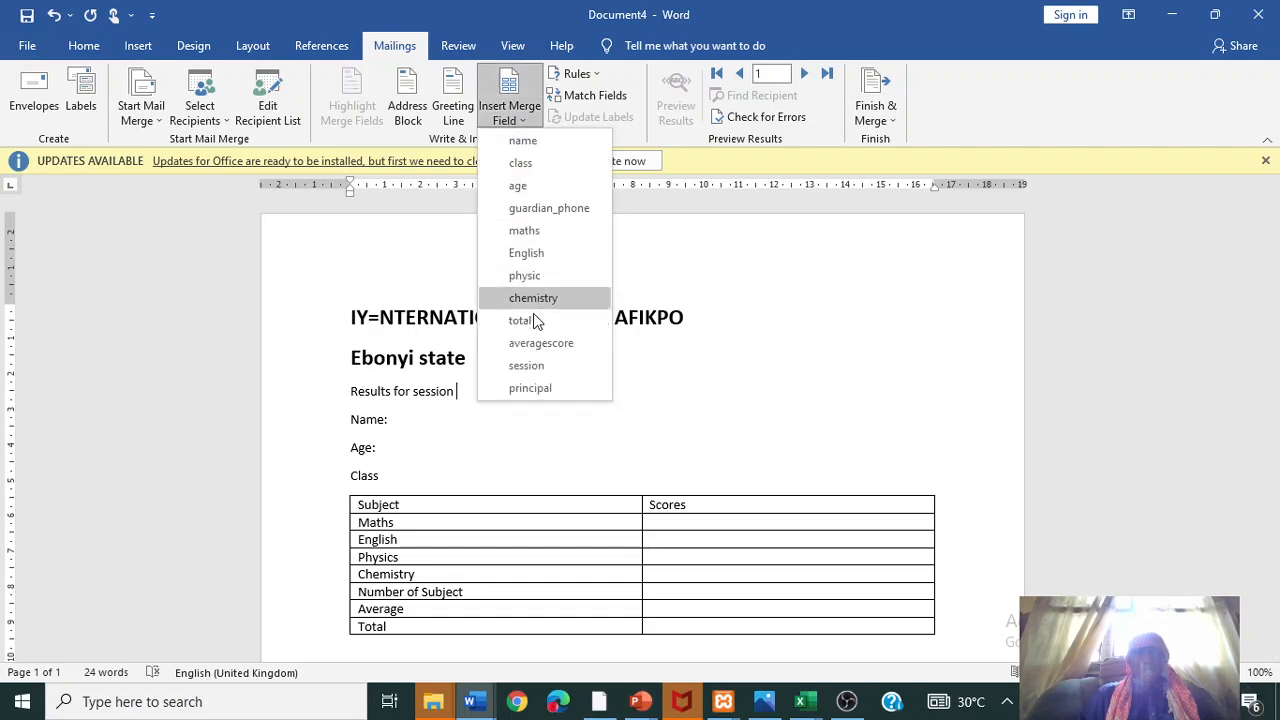
click(540, 366)
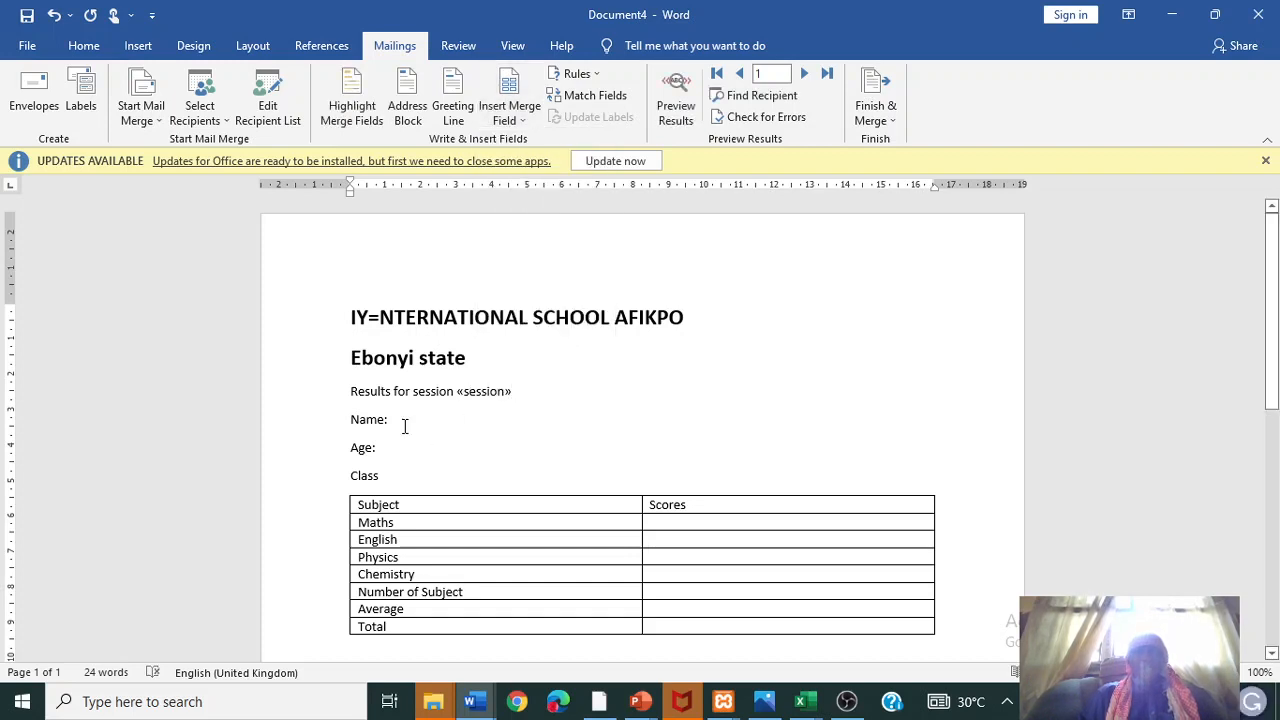
click(512, 117)
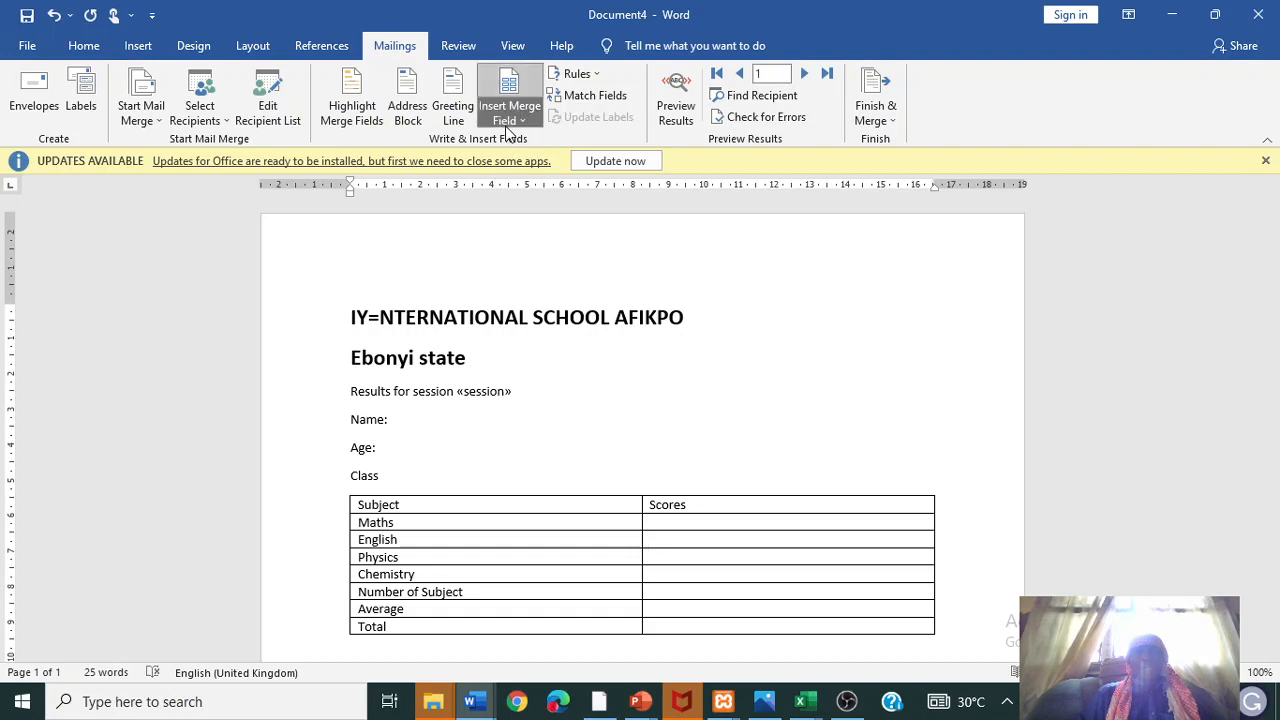
click(519, 142)
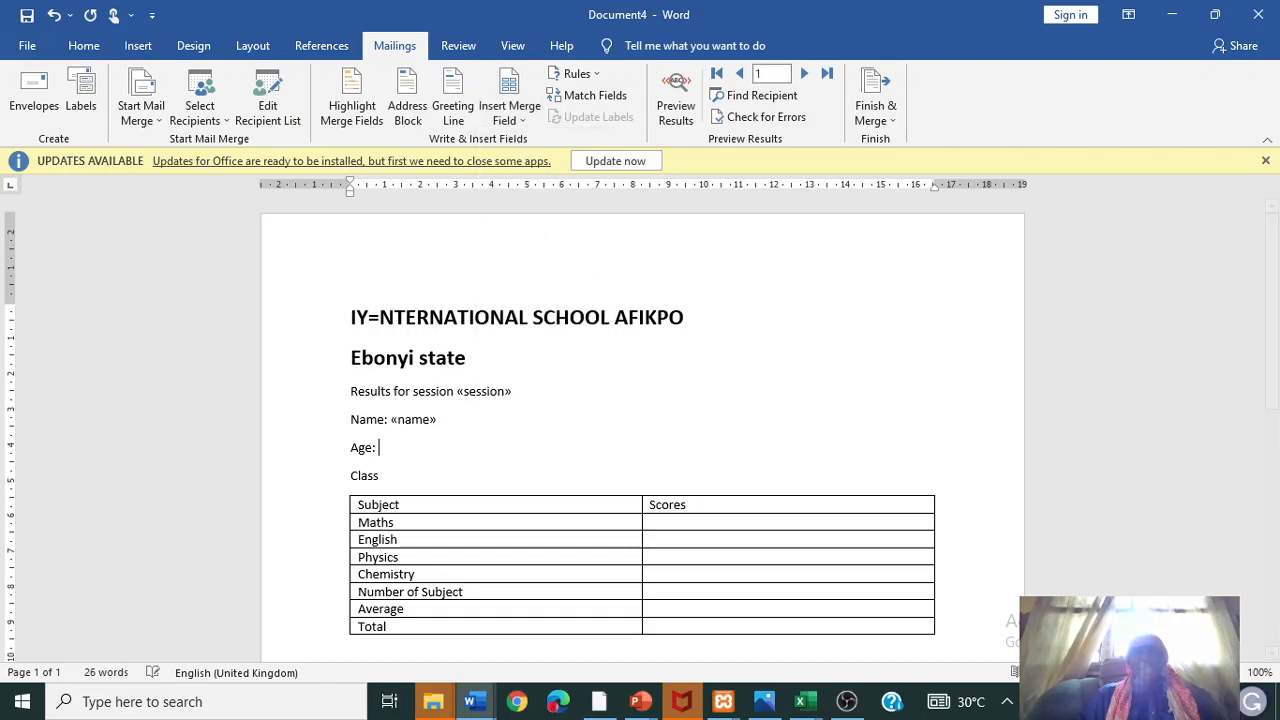
click(512, 108)
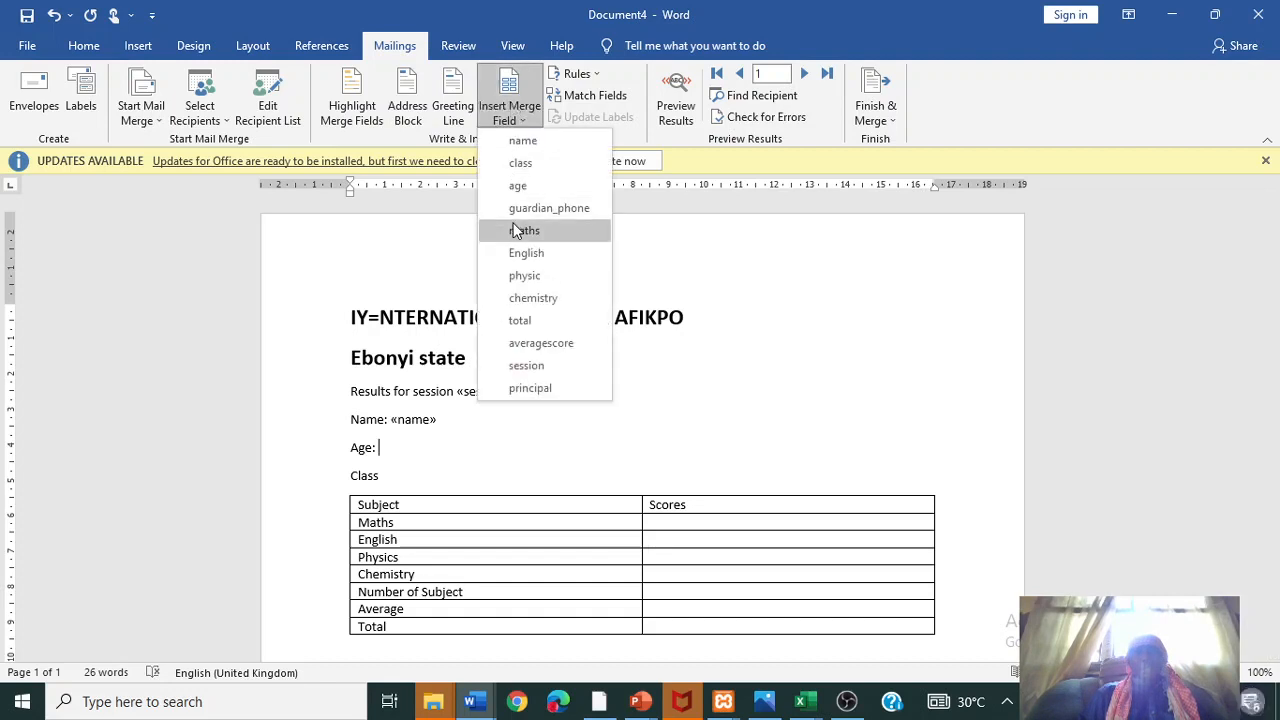
click(520, 184)
- Add a colon after Class and insert the class merge field, replacing a mistaken age field
click(423, 478)
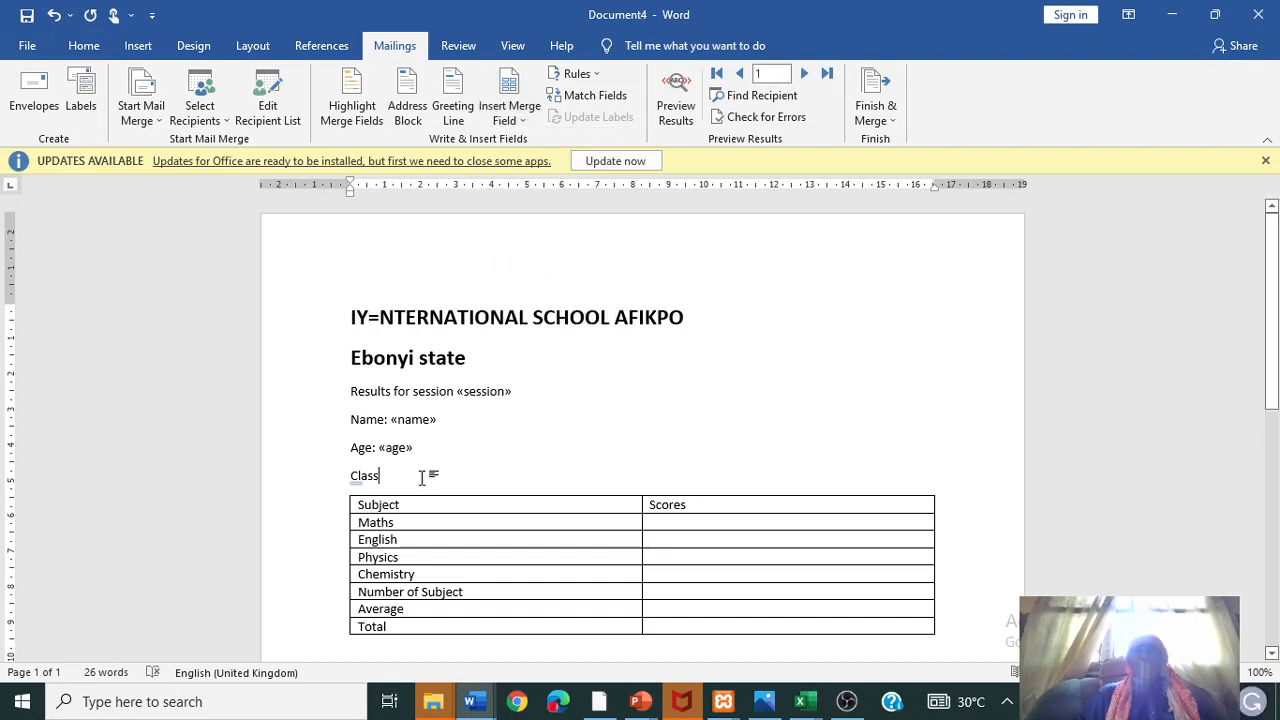
text(:)
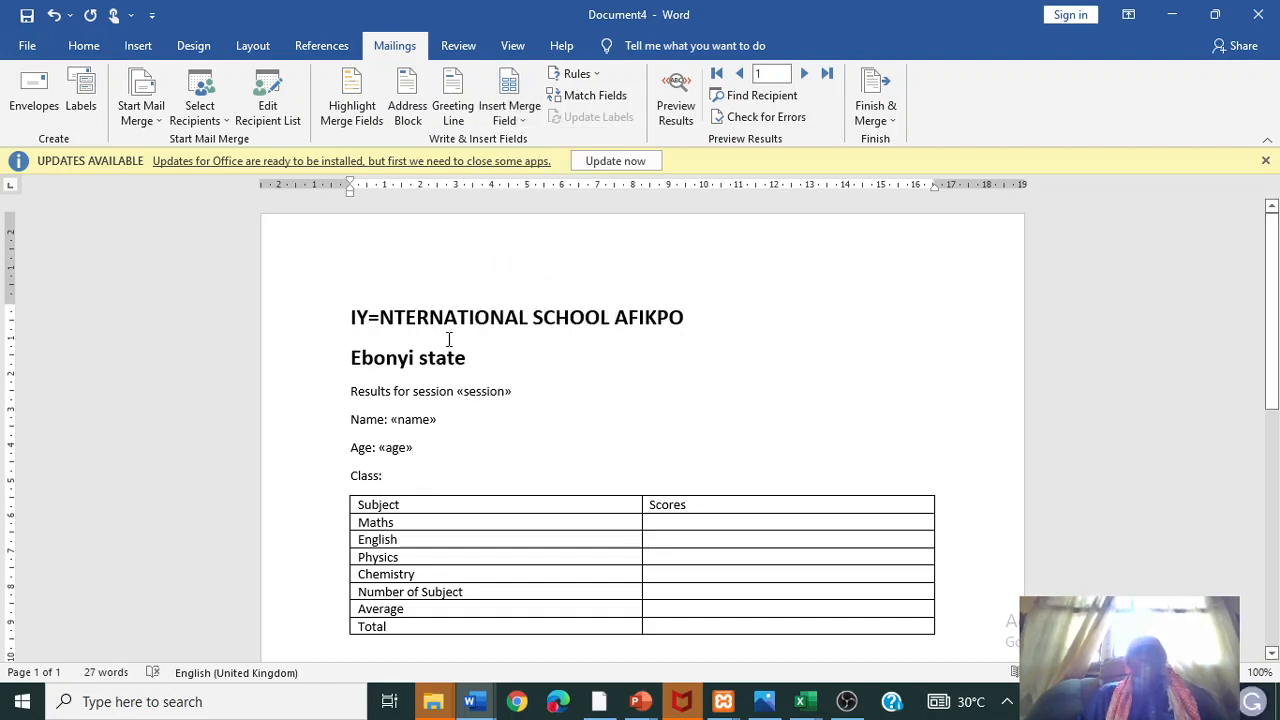
click(509, 114)
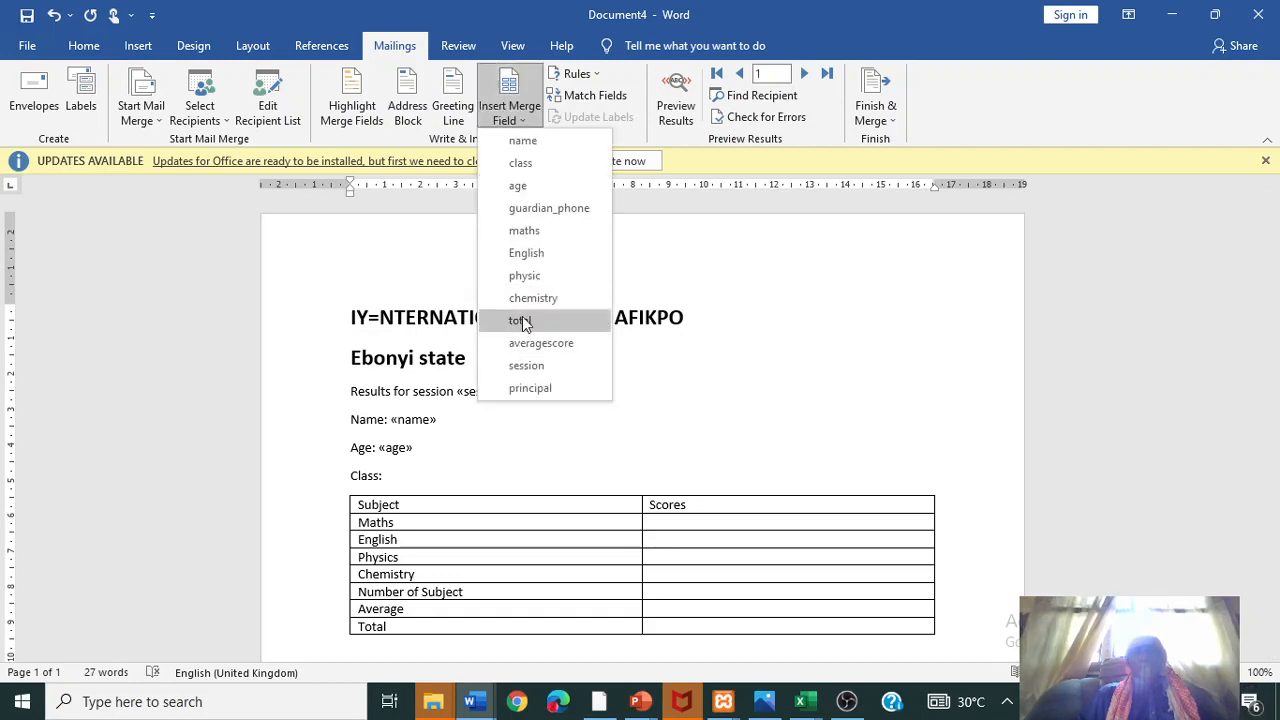
click(546, 186)
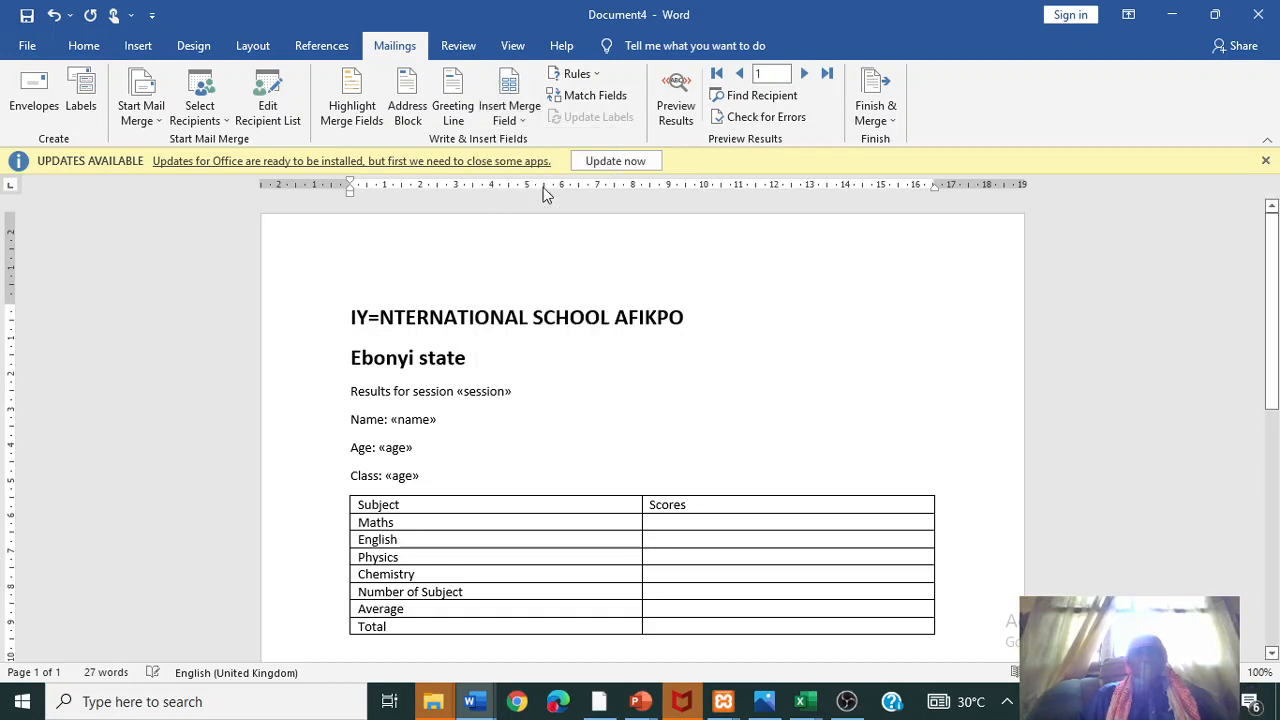
drag(425, 475, 385, 476)
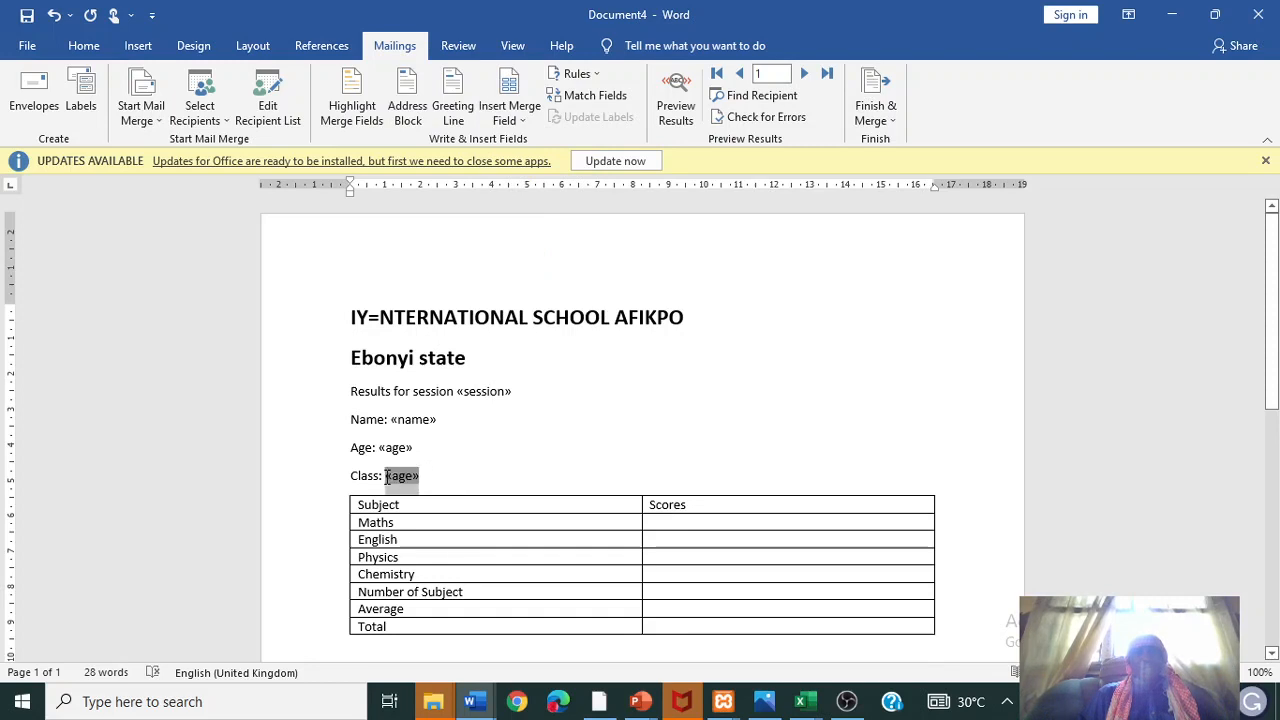
click(506, 118)
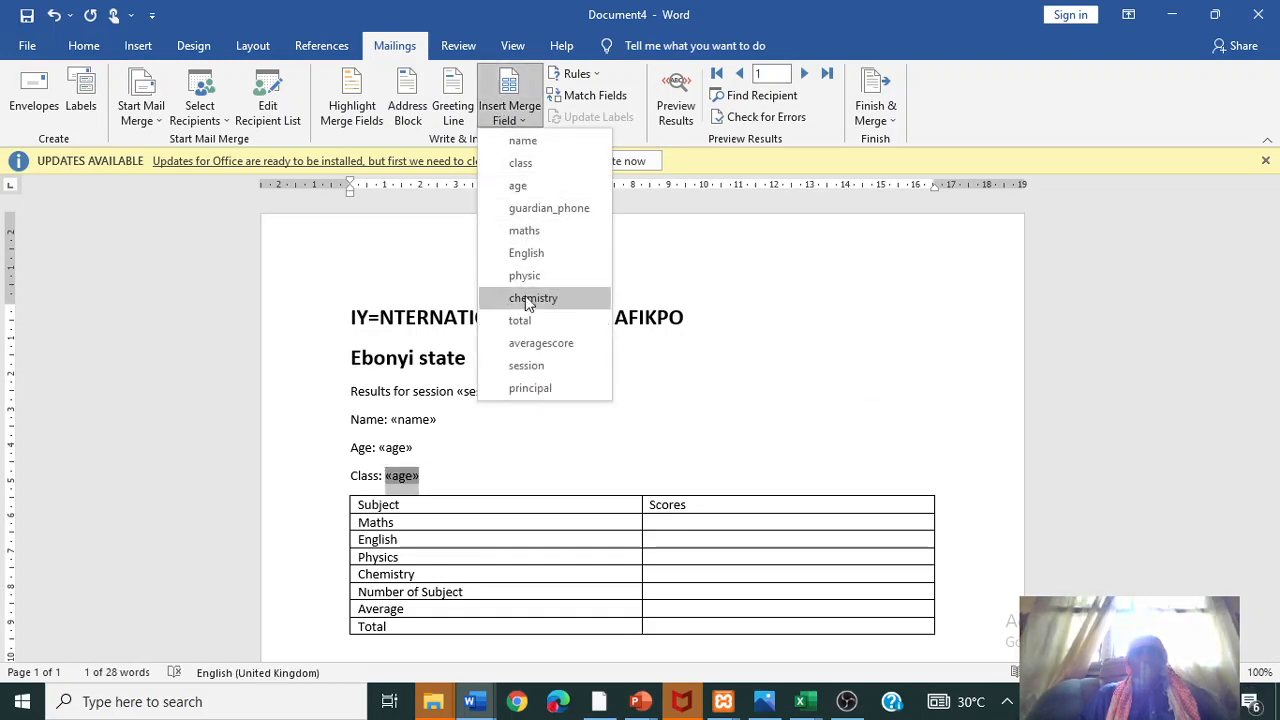
click(522, 163)
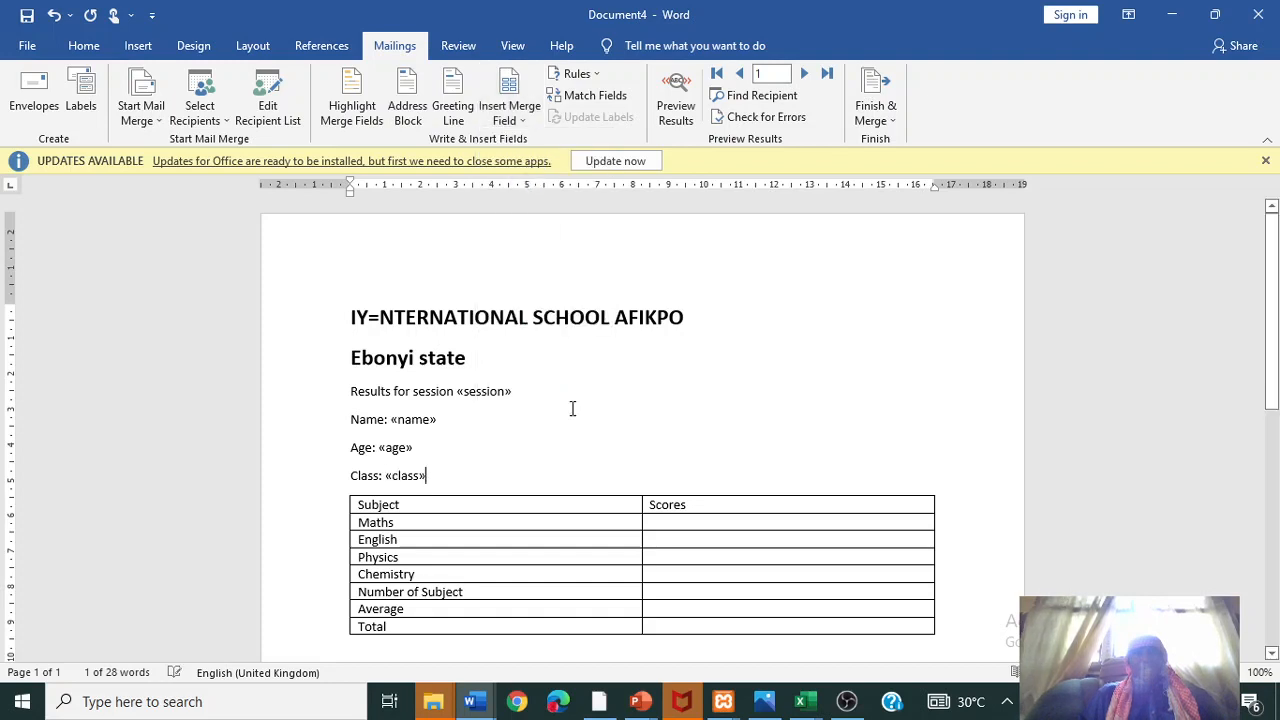
click(666, 525)
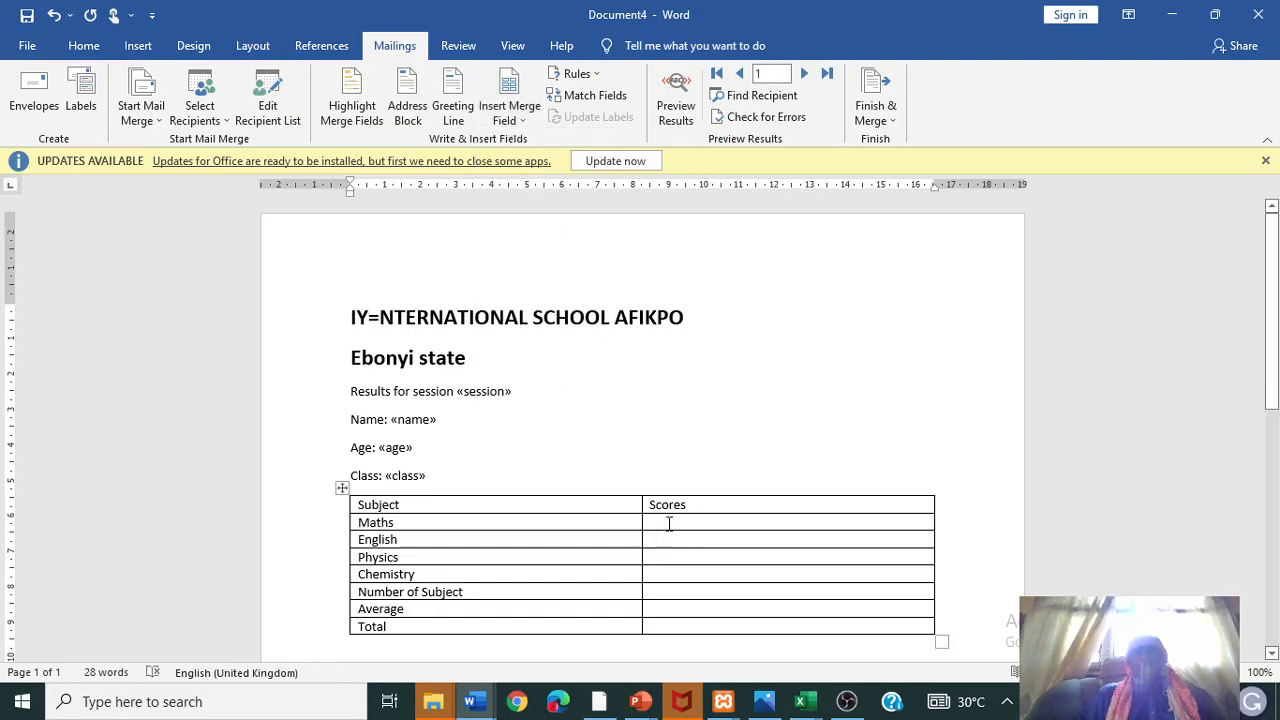
- Insert the maths, English, physic and chemistry merge fields into their score cells
click(510, 112)
click(524, 231)
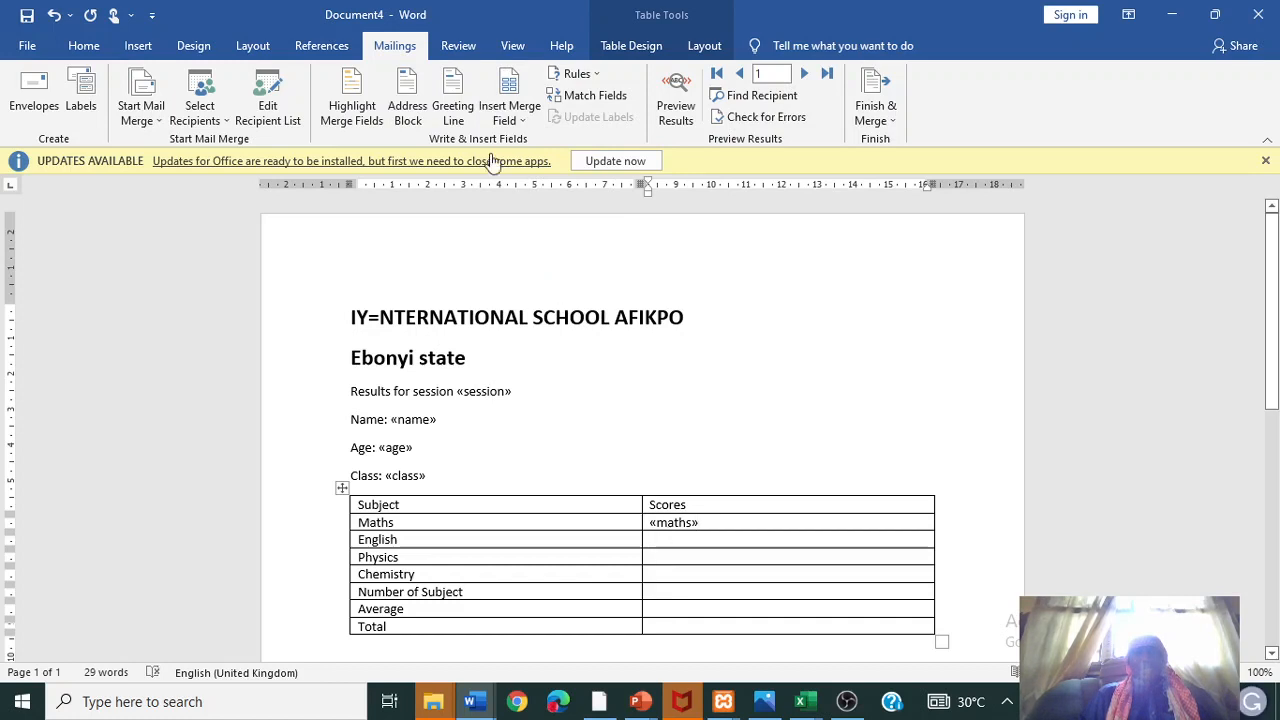
click(507, 113)
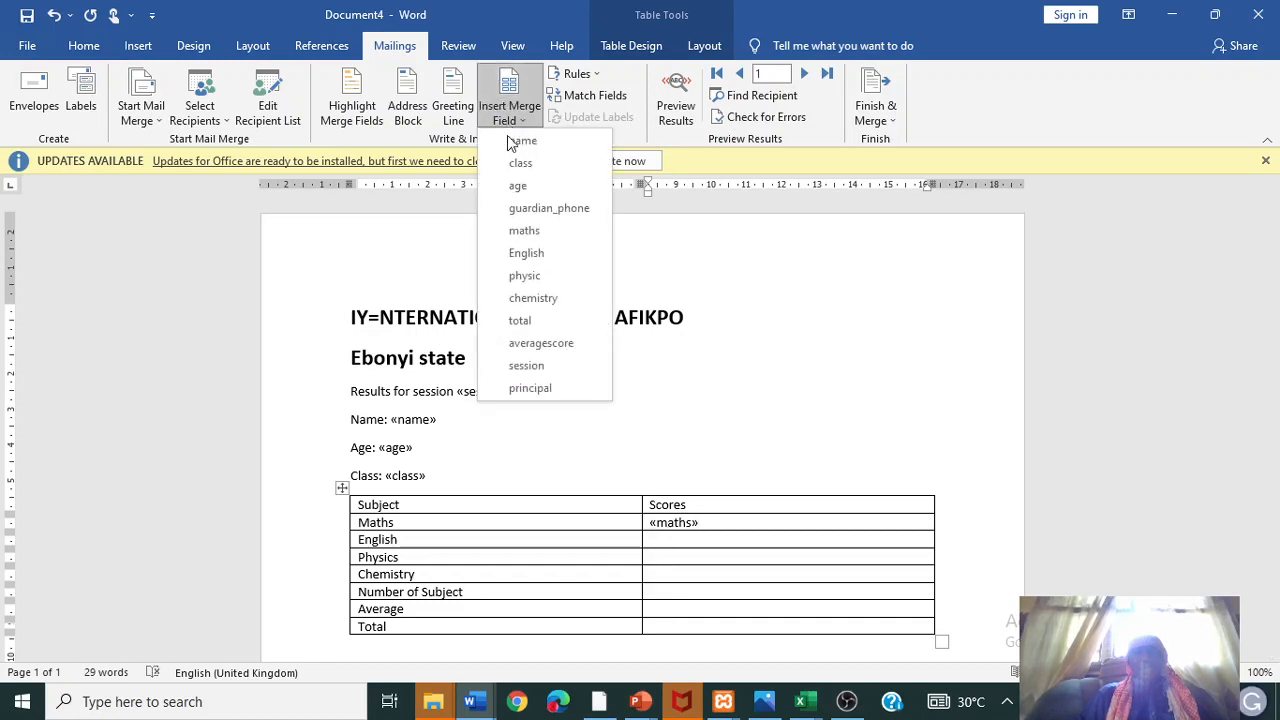
click(526, 253)
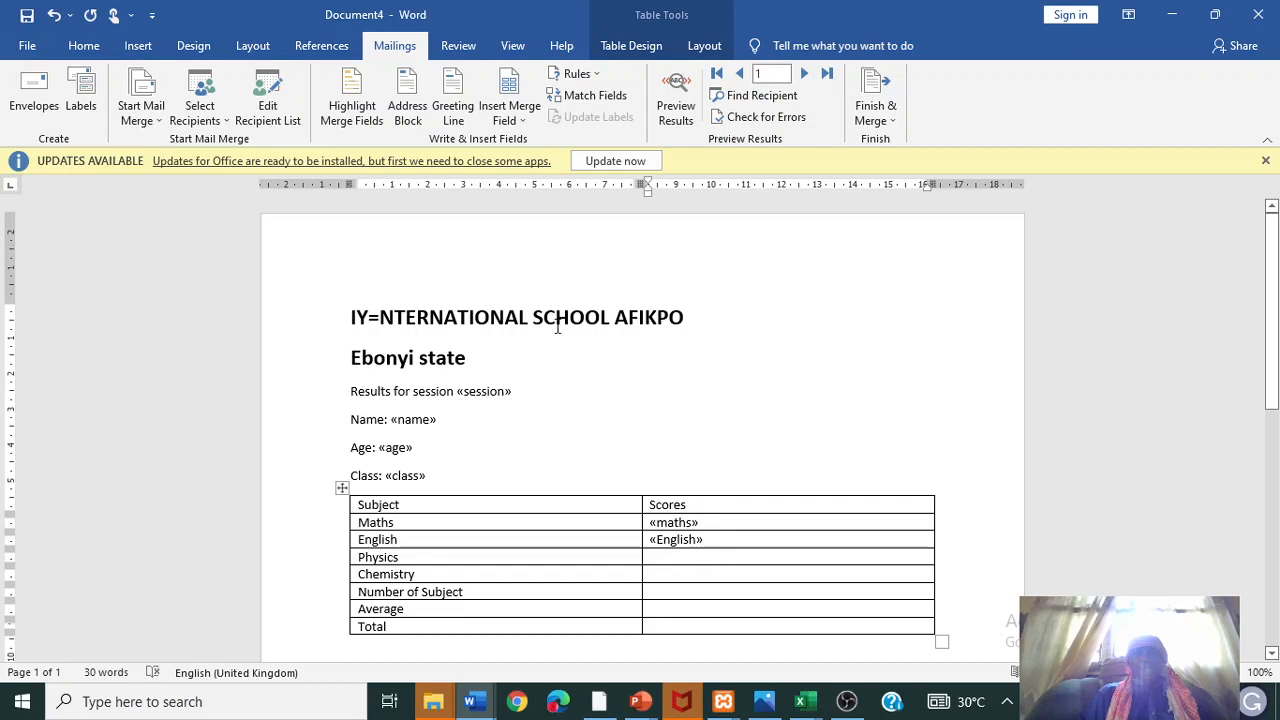
click(510, 117)
click(520, 278)
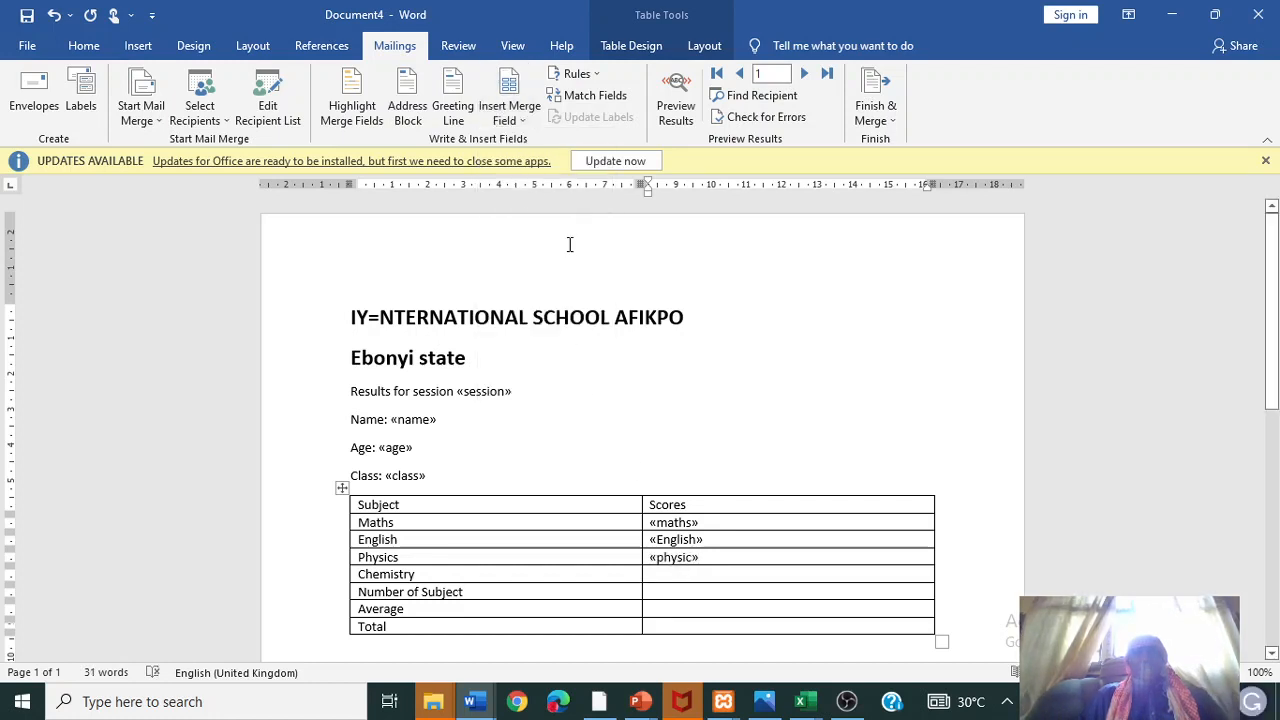
click(508, 113)
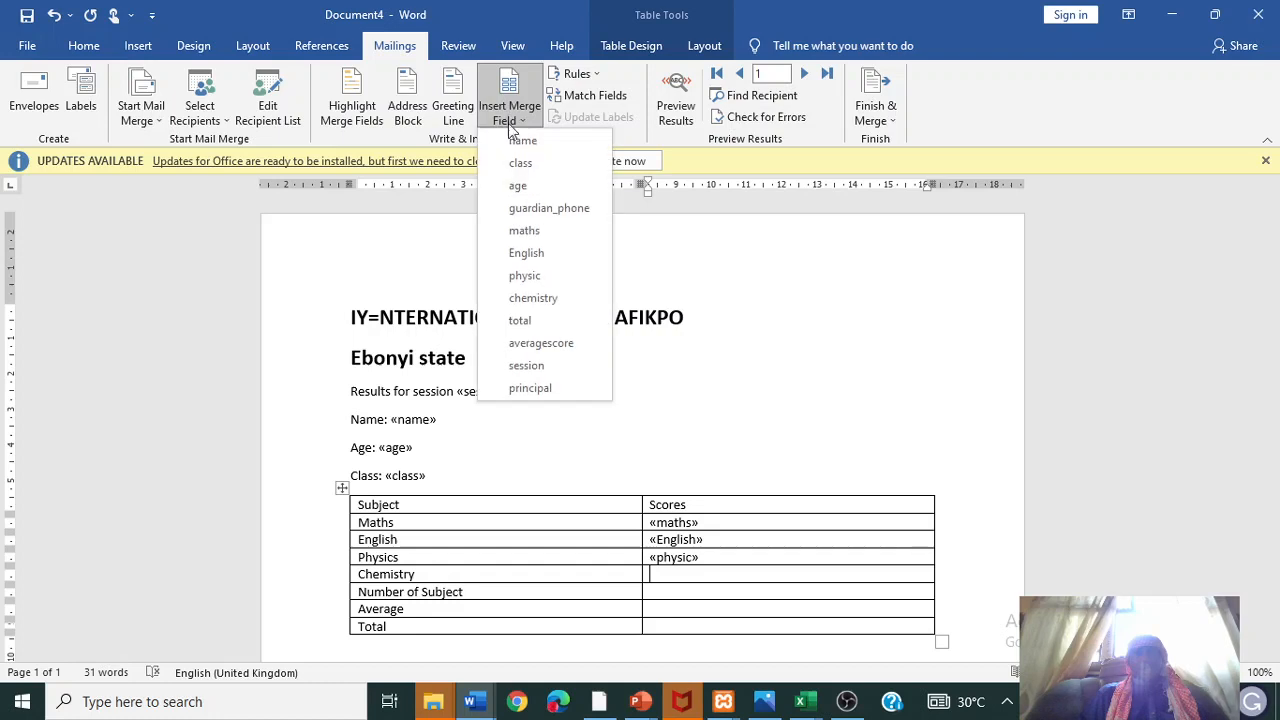
click(536, 300)
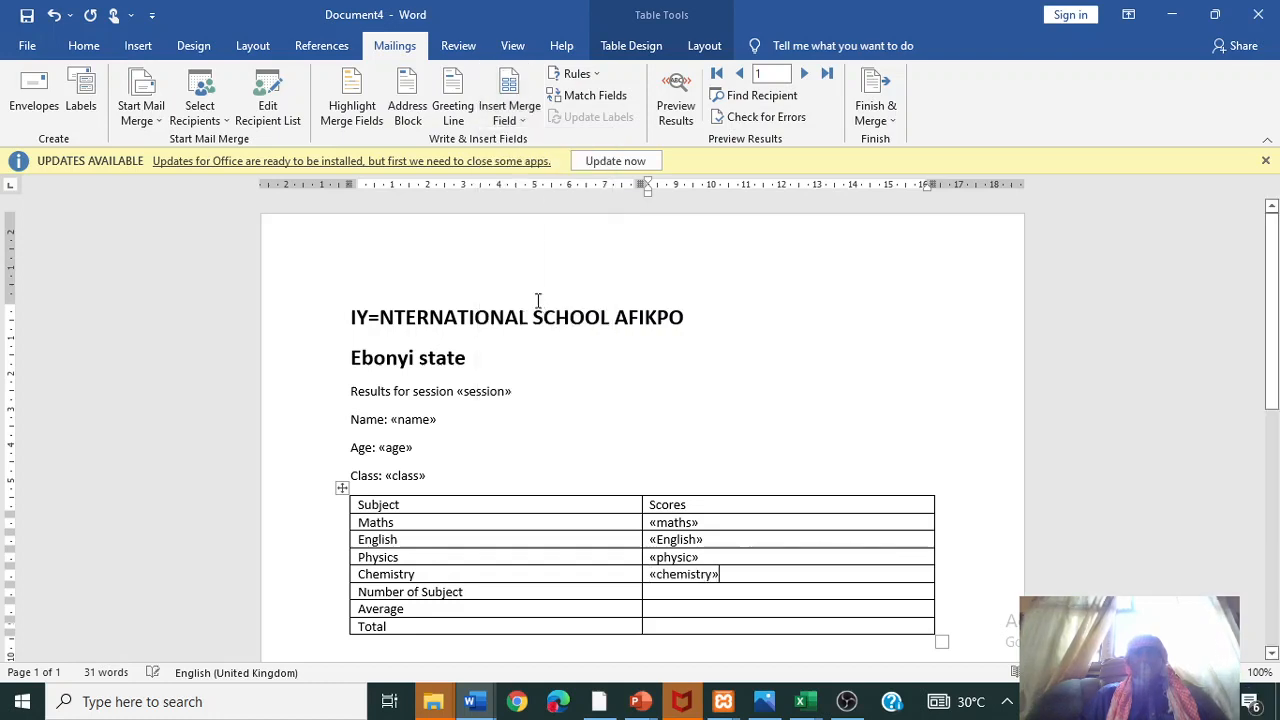
- Put the averagescore field in the Average cell and the total field in the Total cell
click(686, 609)
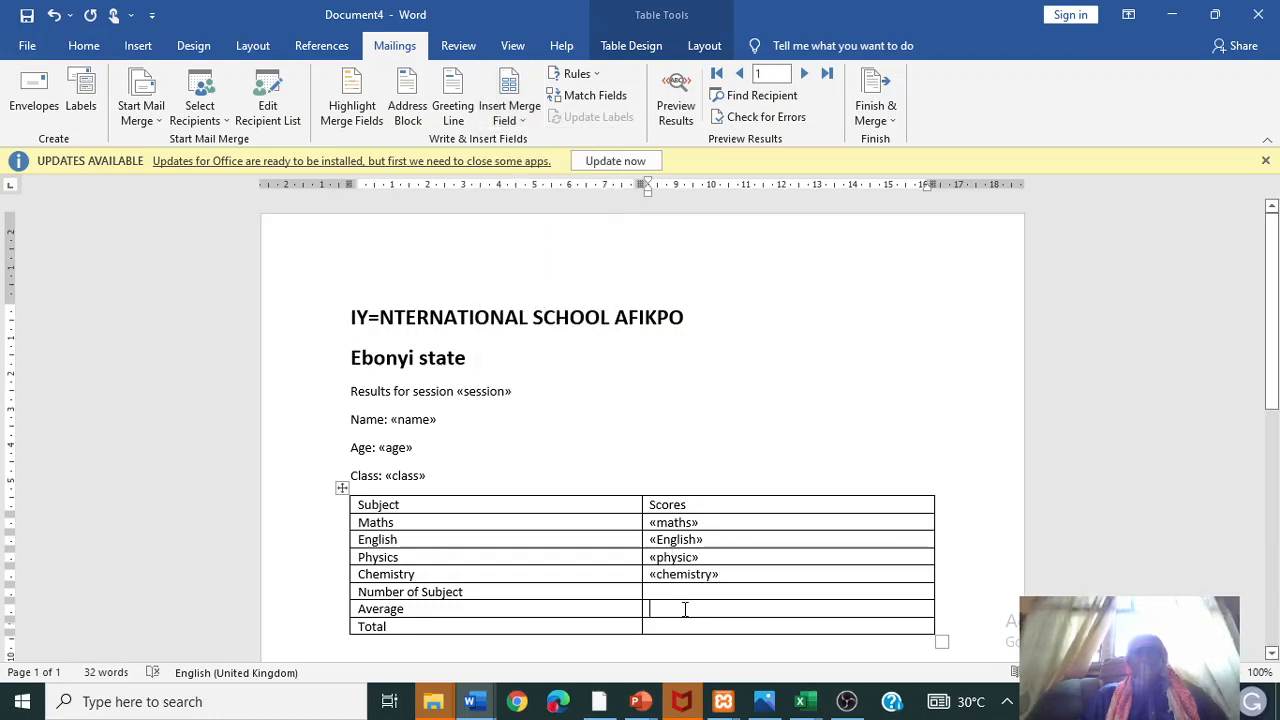
click(508, 113)
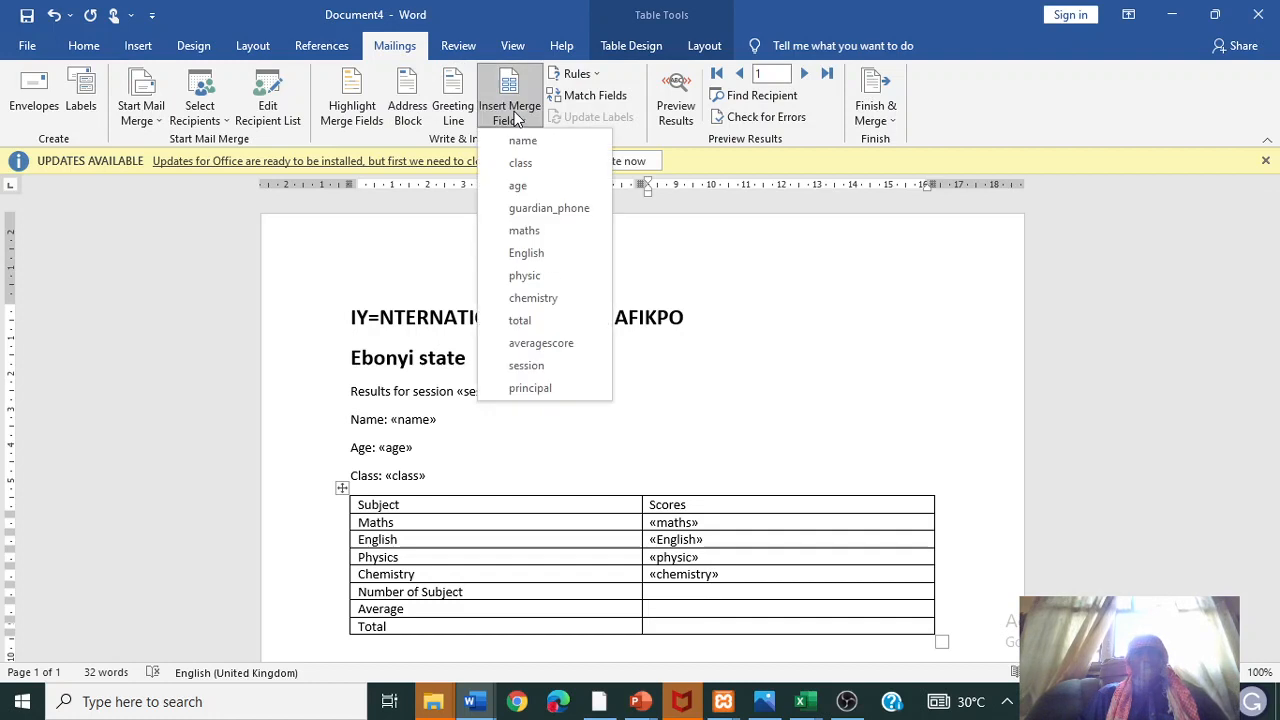
click(539, 343)
click(678, 630)
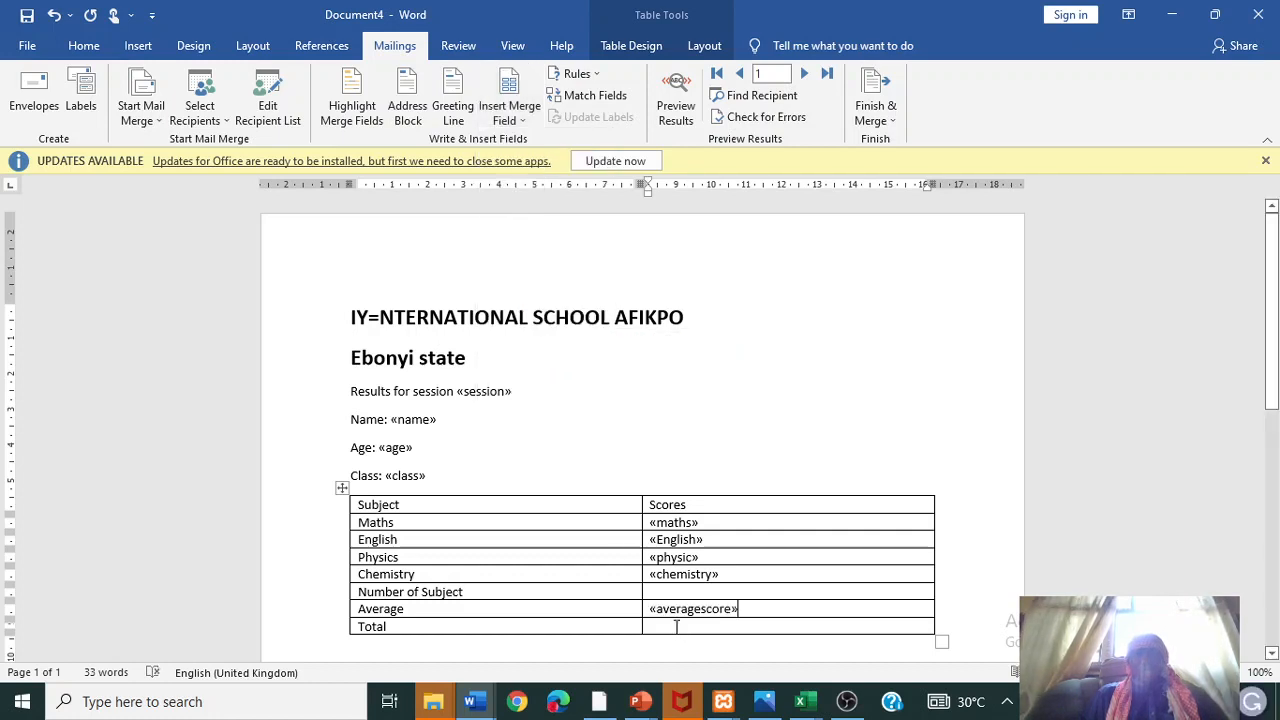
click(508, 115)
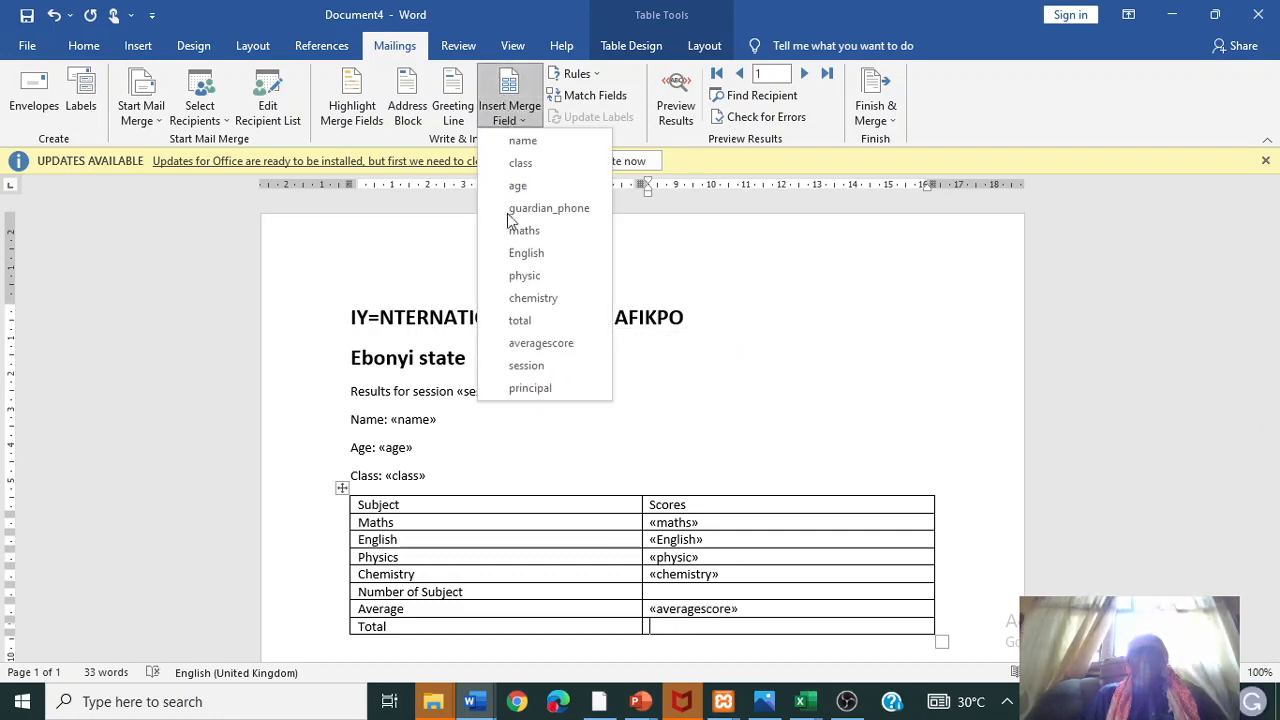
click(532, 320)
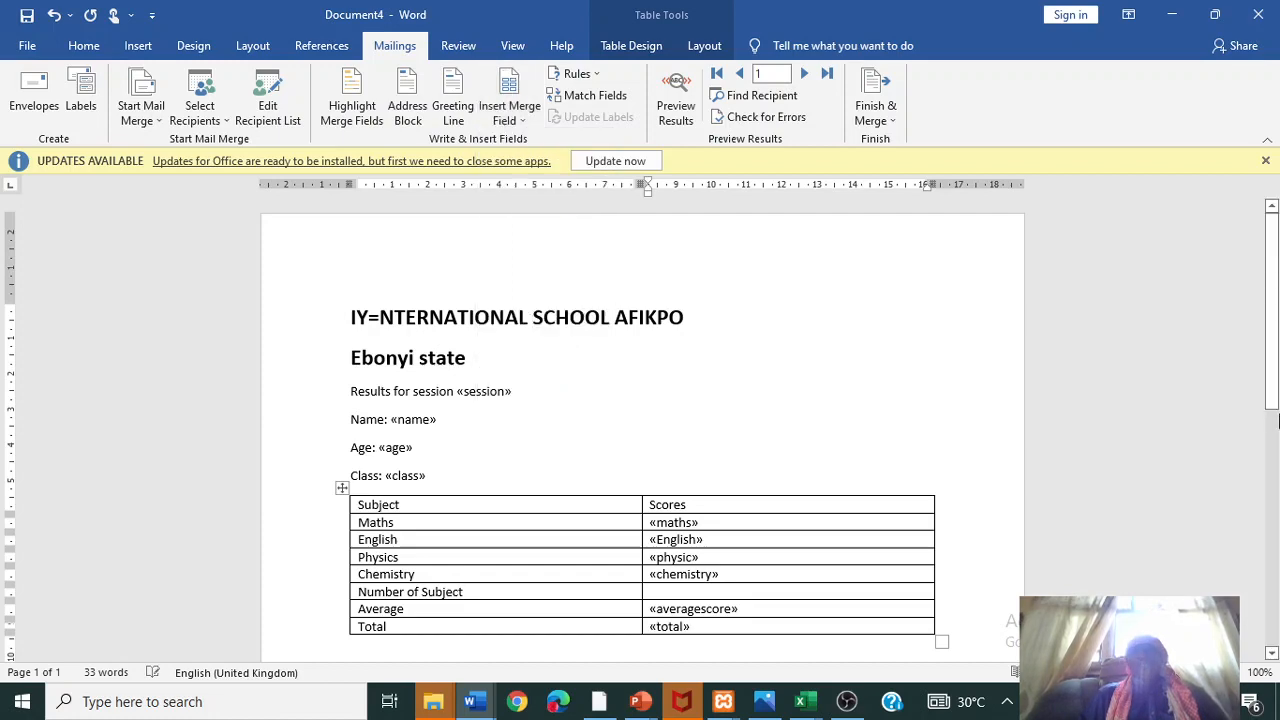
- Restore the missing C in 'Comments' and insert the principal field after Principals Comments
drag(1276, 365, 1276, 490)
click(408, 410)
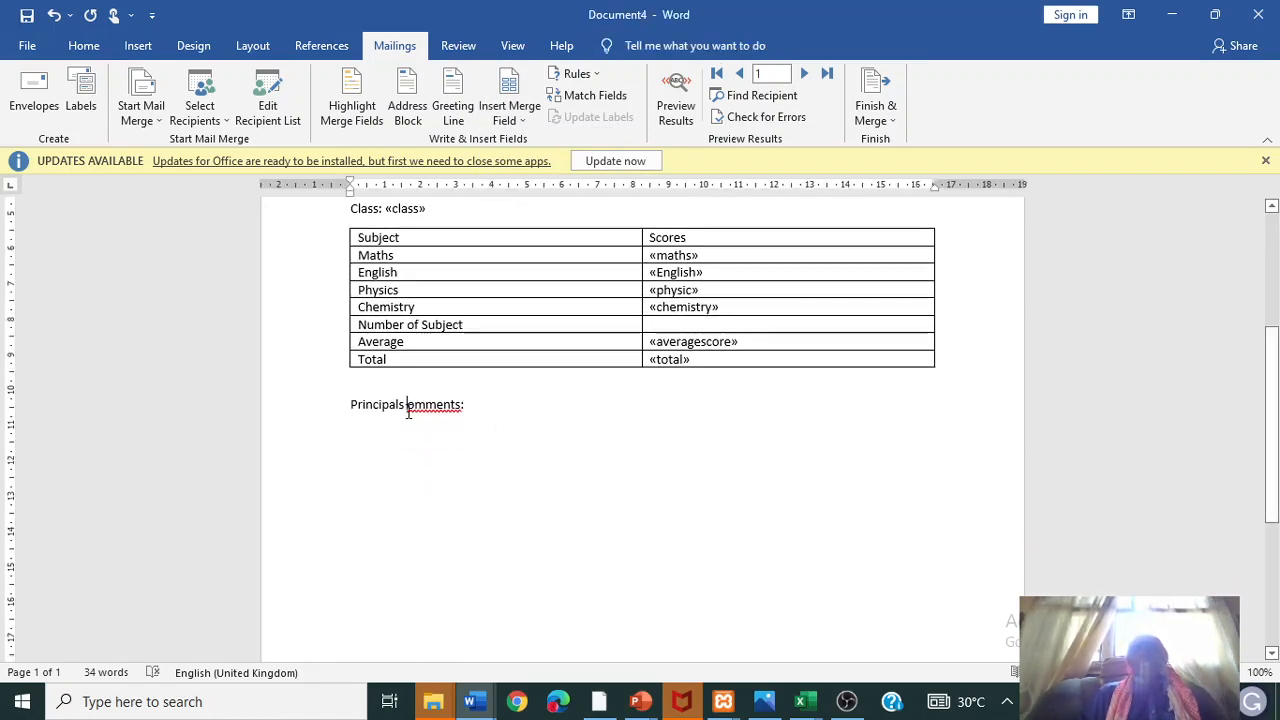
text(C)
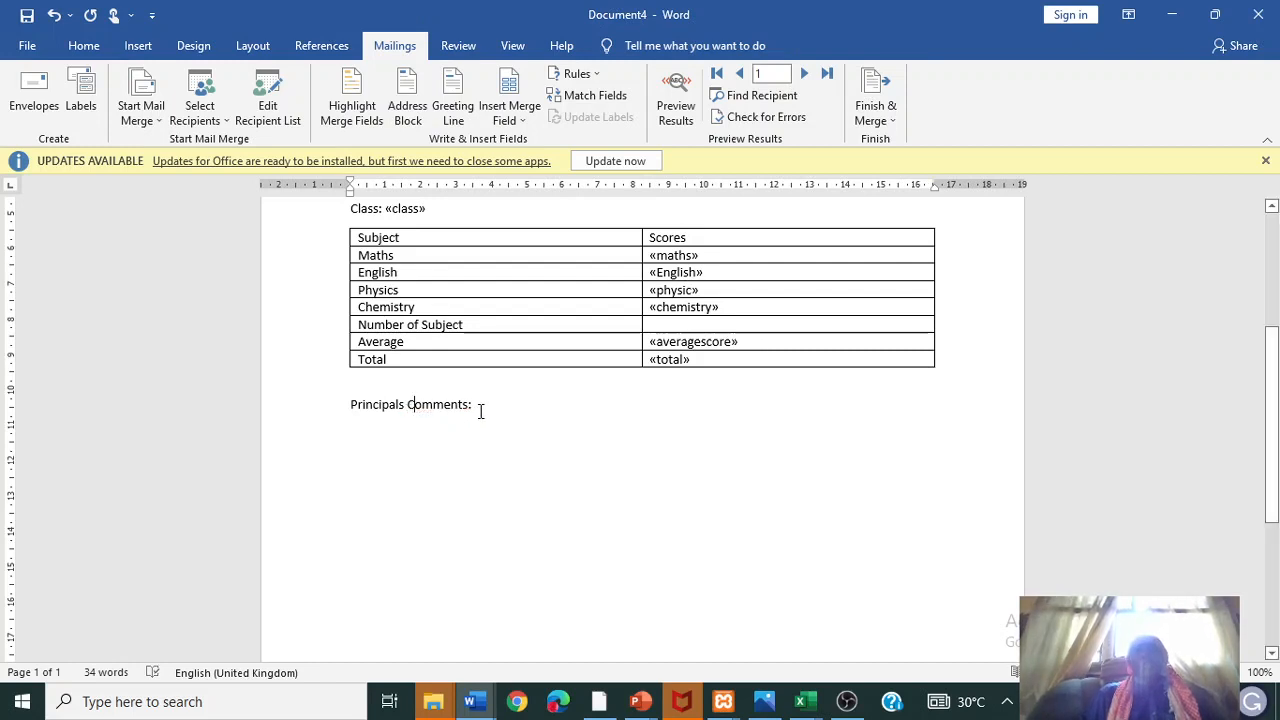
click(510, 118)
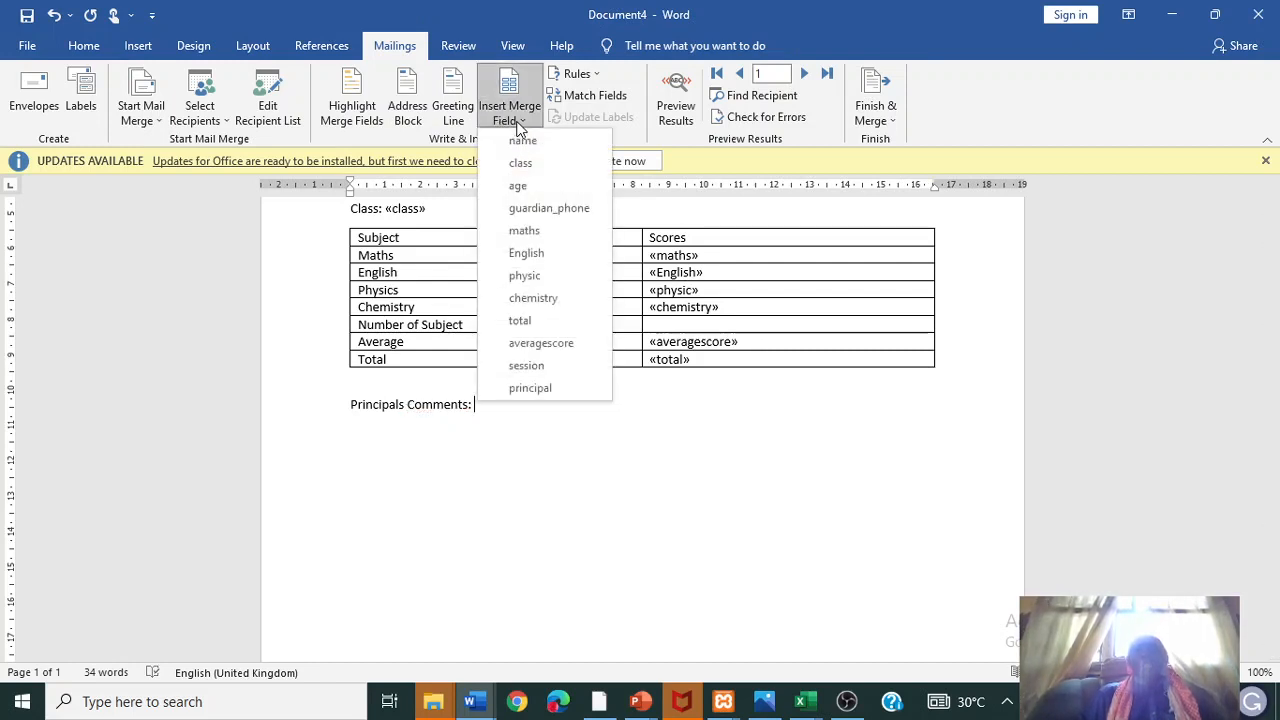
click(535, 387)
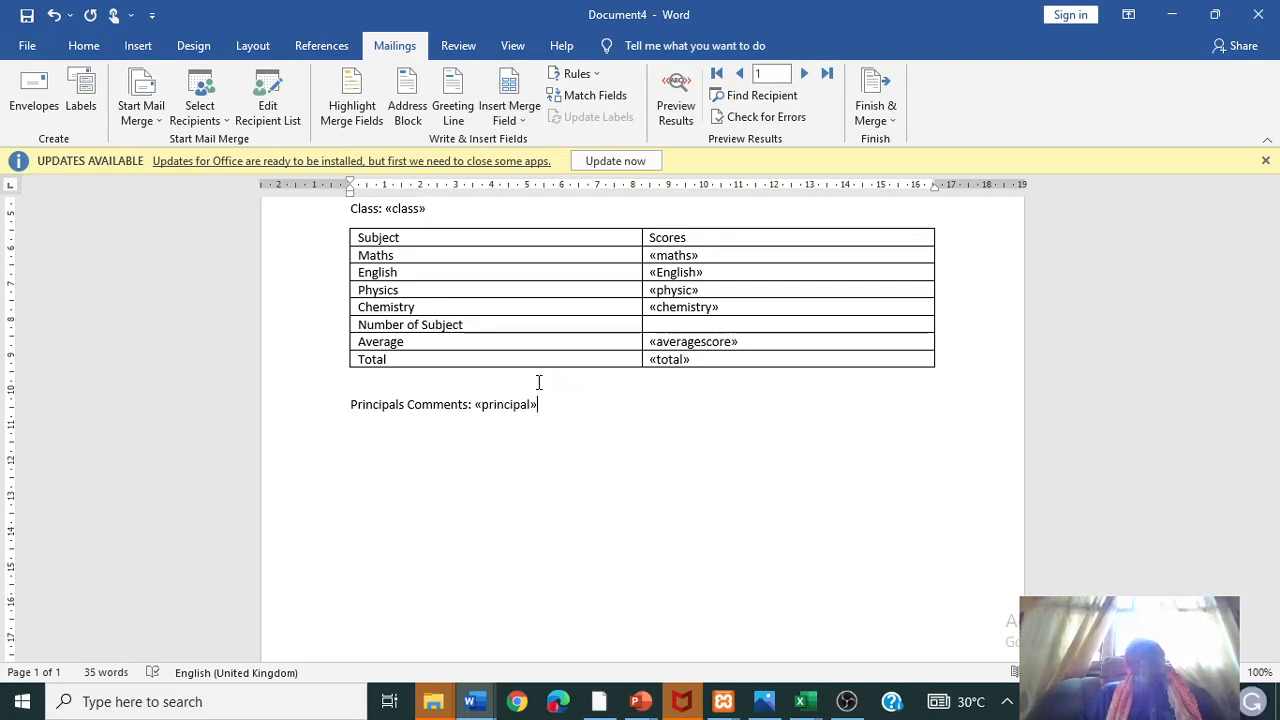
click(876, 116)
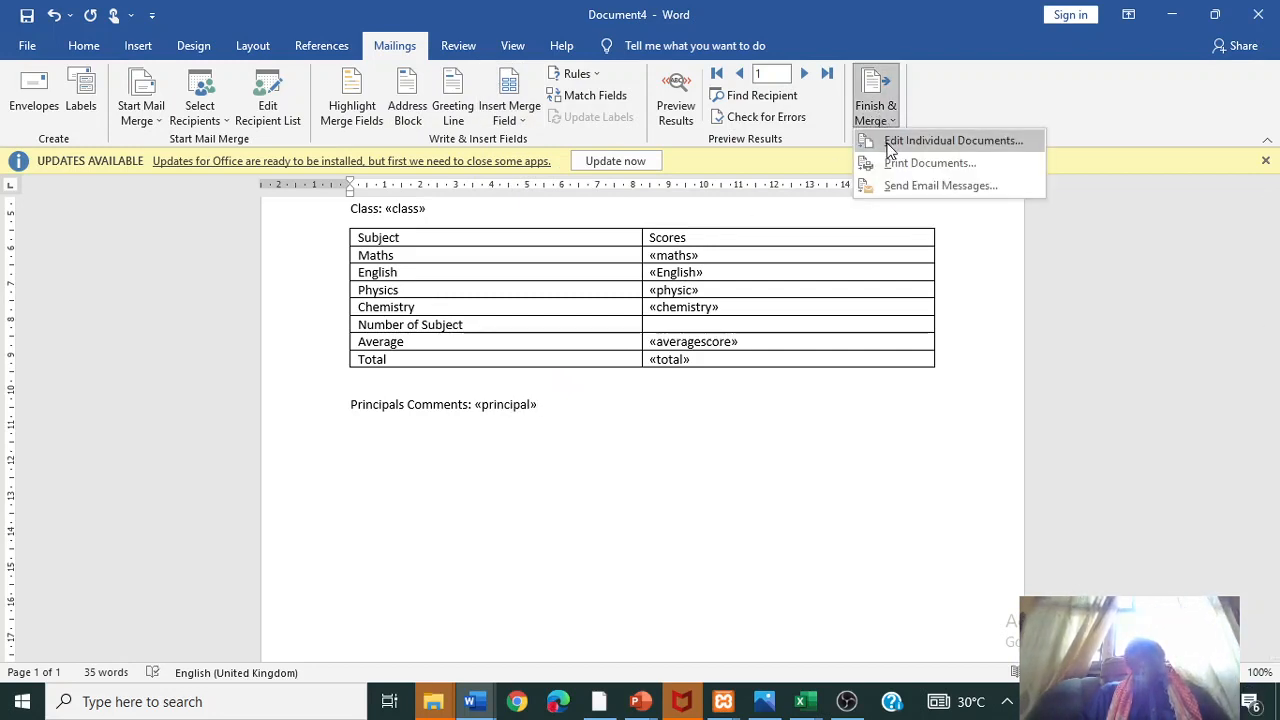
- Merge all records into individually editable letters, producing the 4-page Letters4 document
click(889, 145)
click(654, 386)
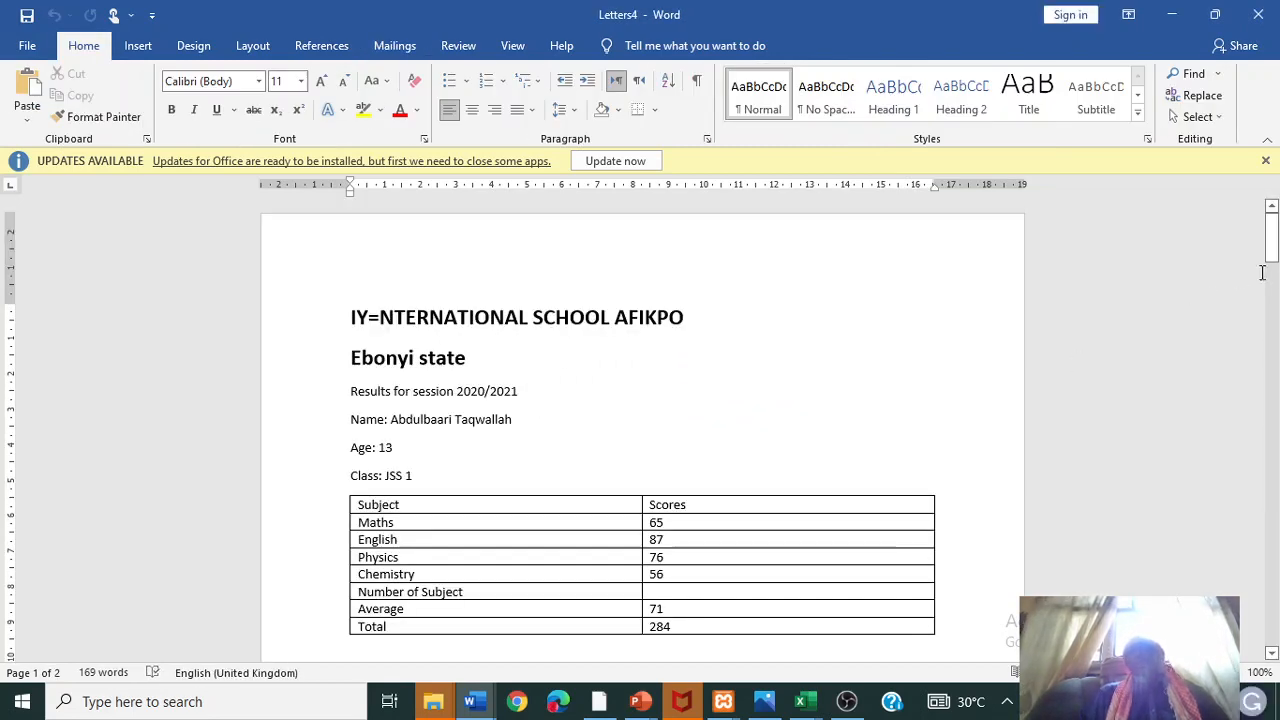
mouse_move(1274, 262)
mouse_down()
mouse_move(1276, 324)
mouse_move(1274, 262)
mouse_up()
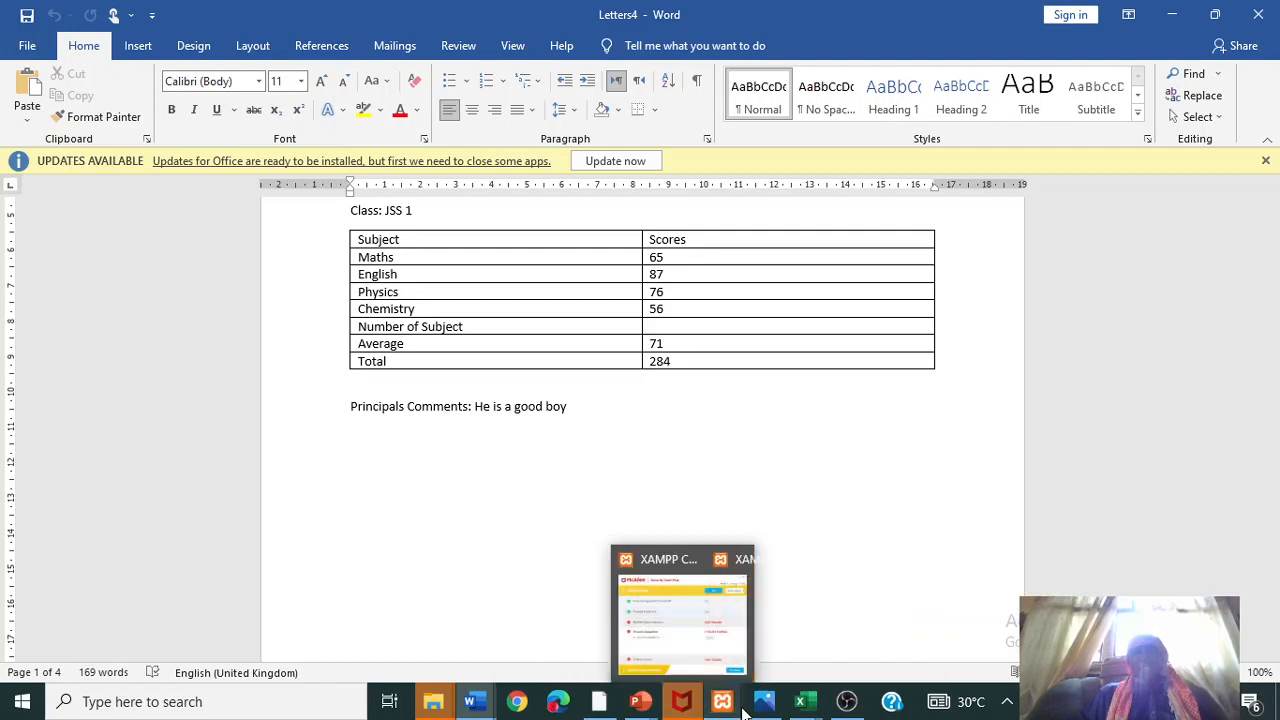
mouse_move(722, 706)
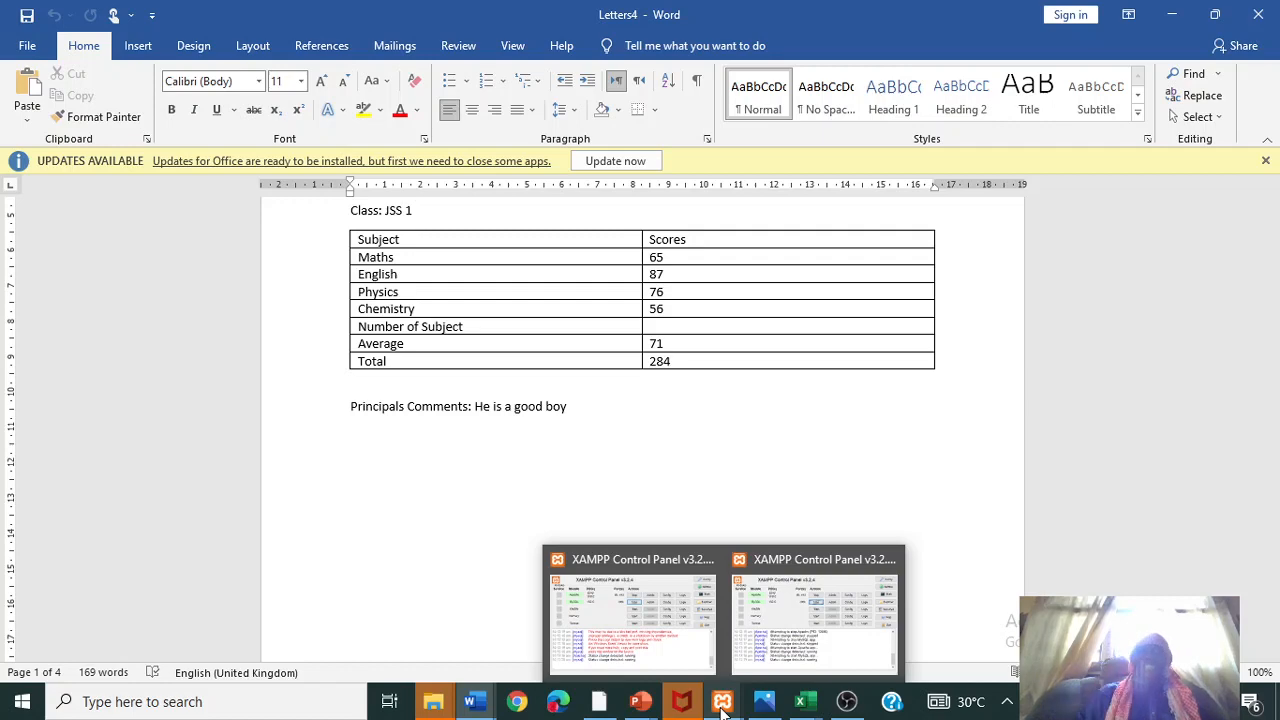
- Bring up the ResultsICA workbook and look over the empty cells M1 and N2
mouse_move(800, 702)
click(988, 628)
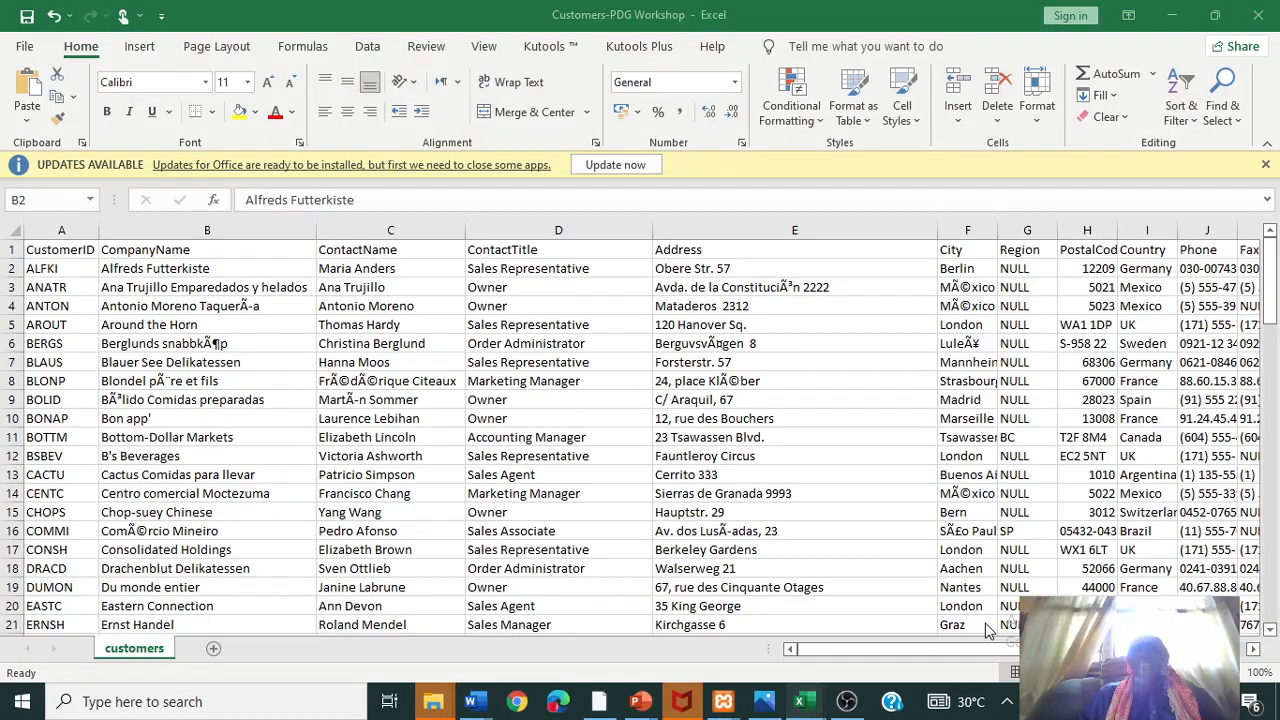
click(791, 645)
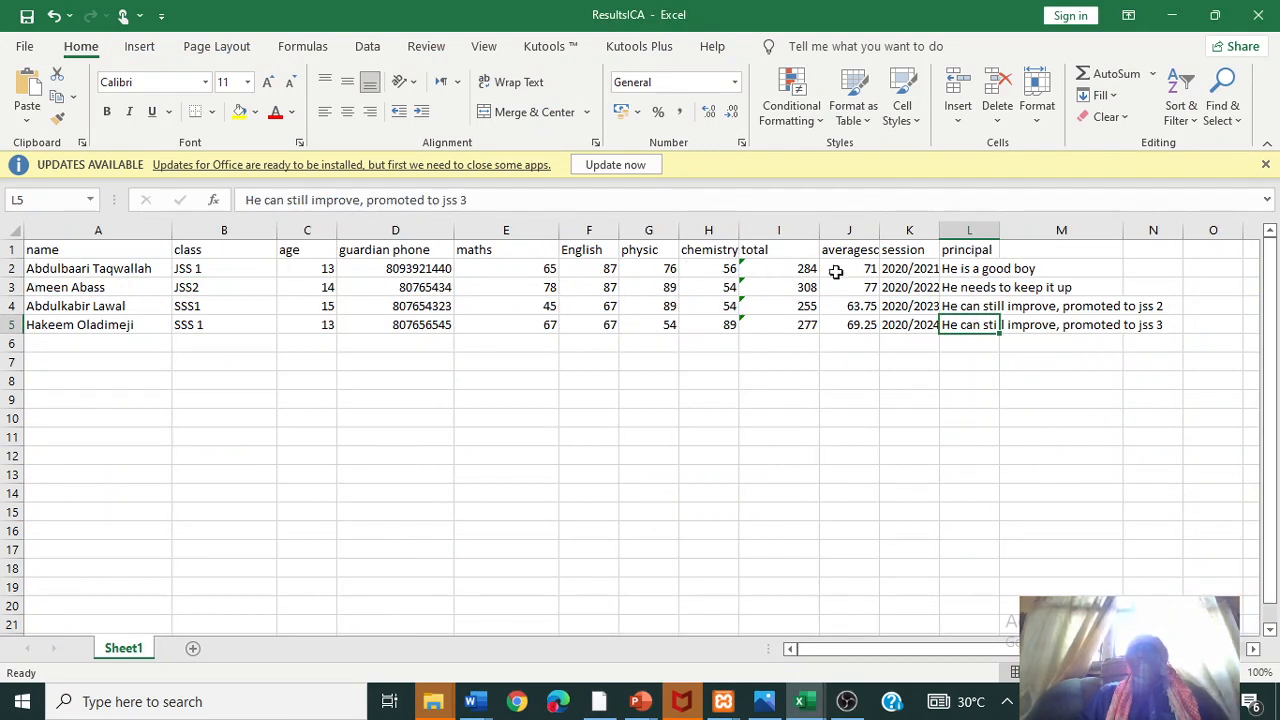
click(1085, 252)
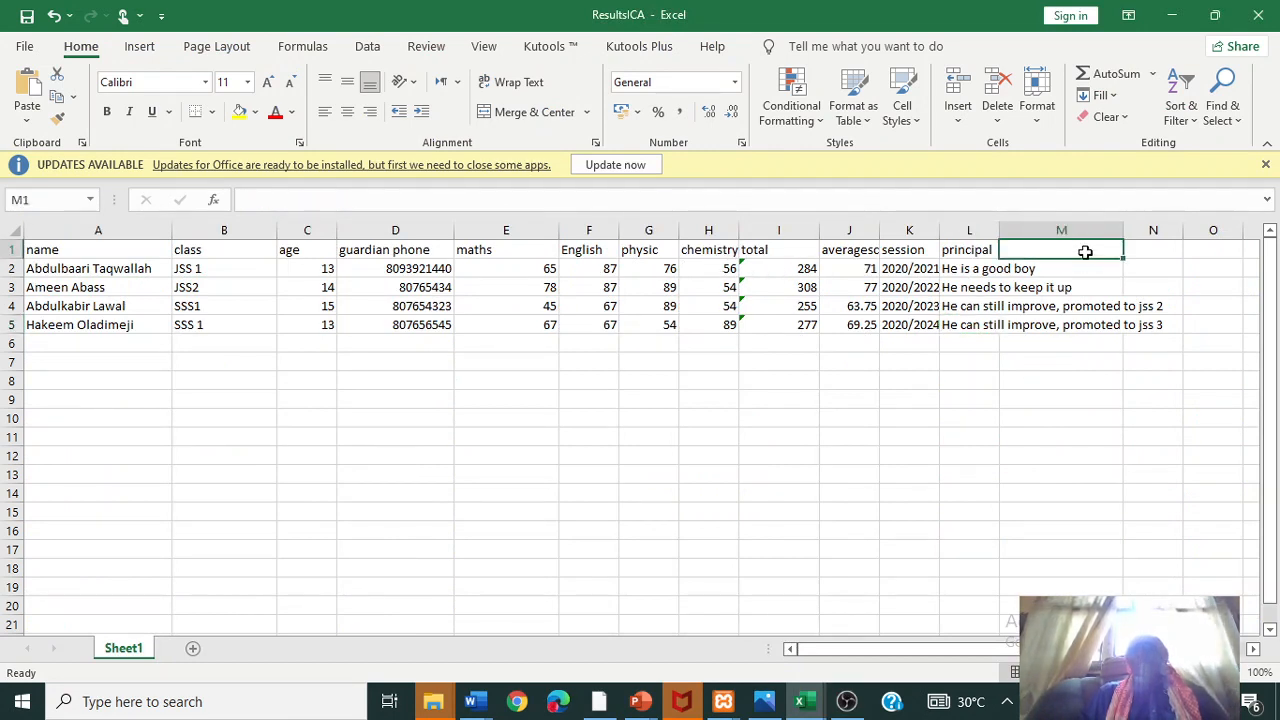
click(1159, 268)
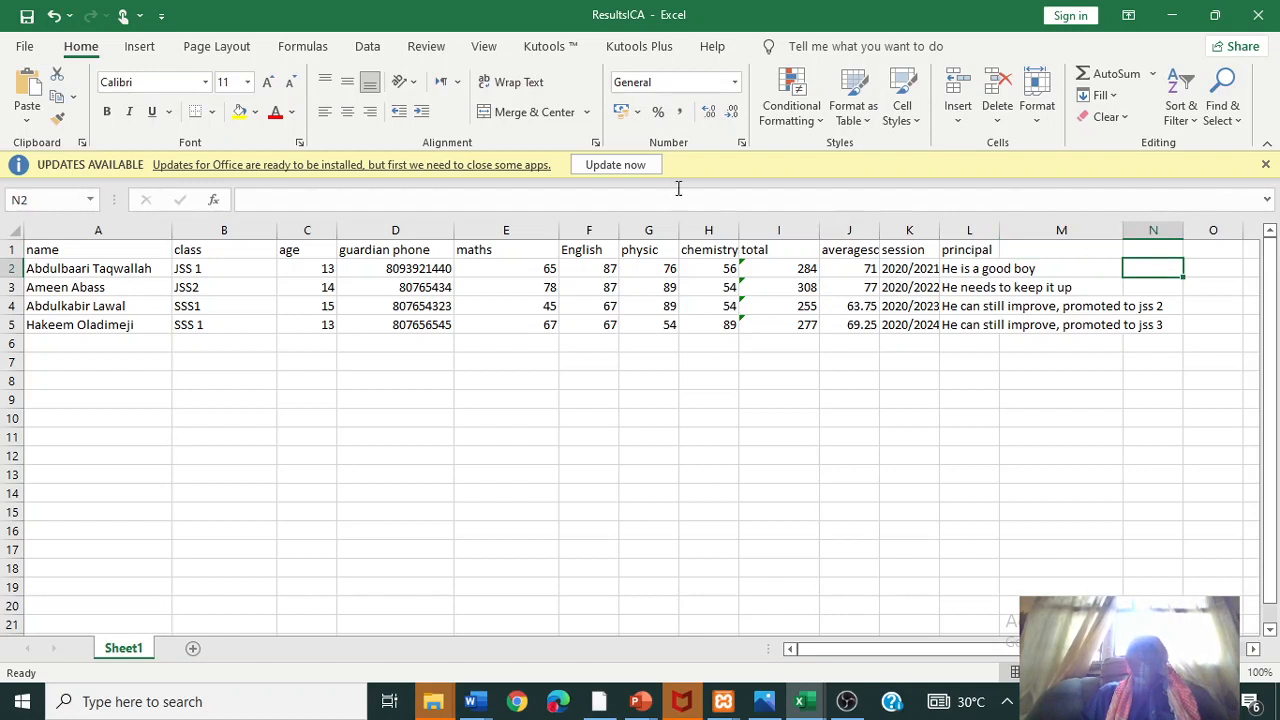
click(508, 203)
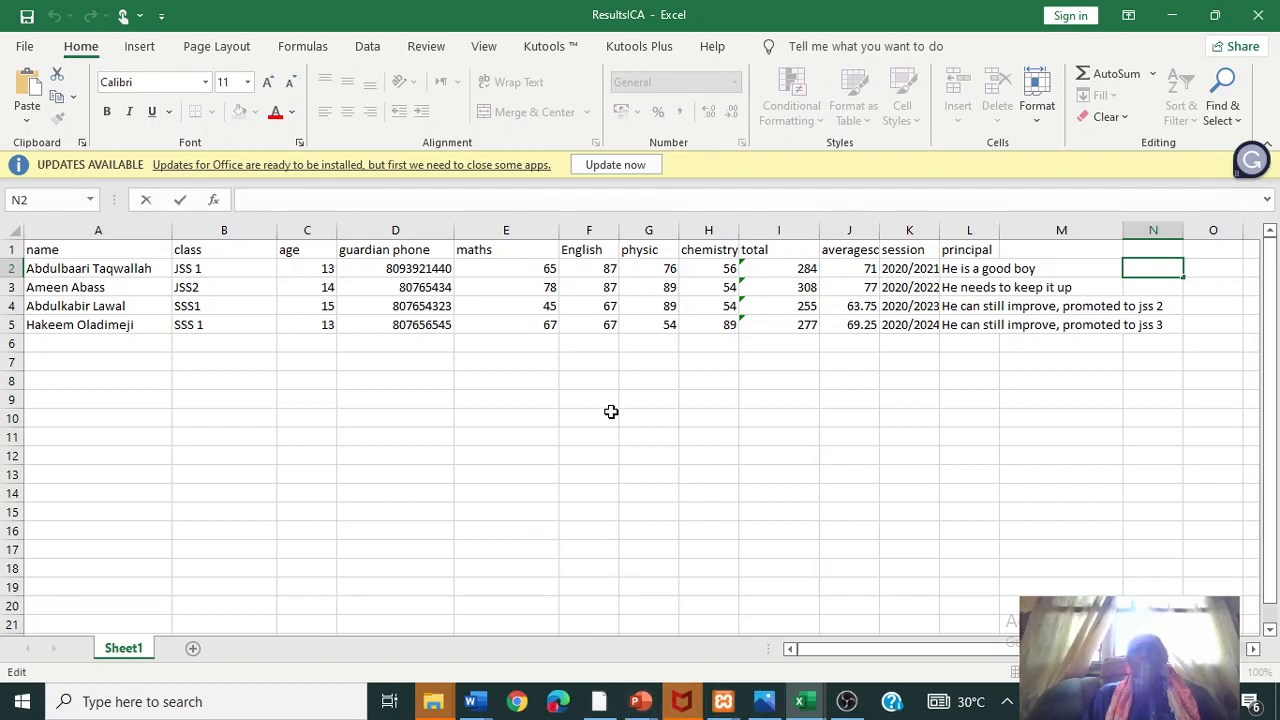
- Check the File Explorer windows and cells M1 to M3, then move to the phpMyAdmin export page
click(432, 703)
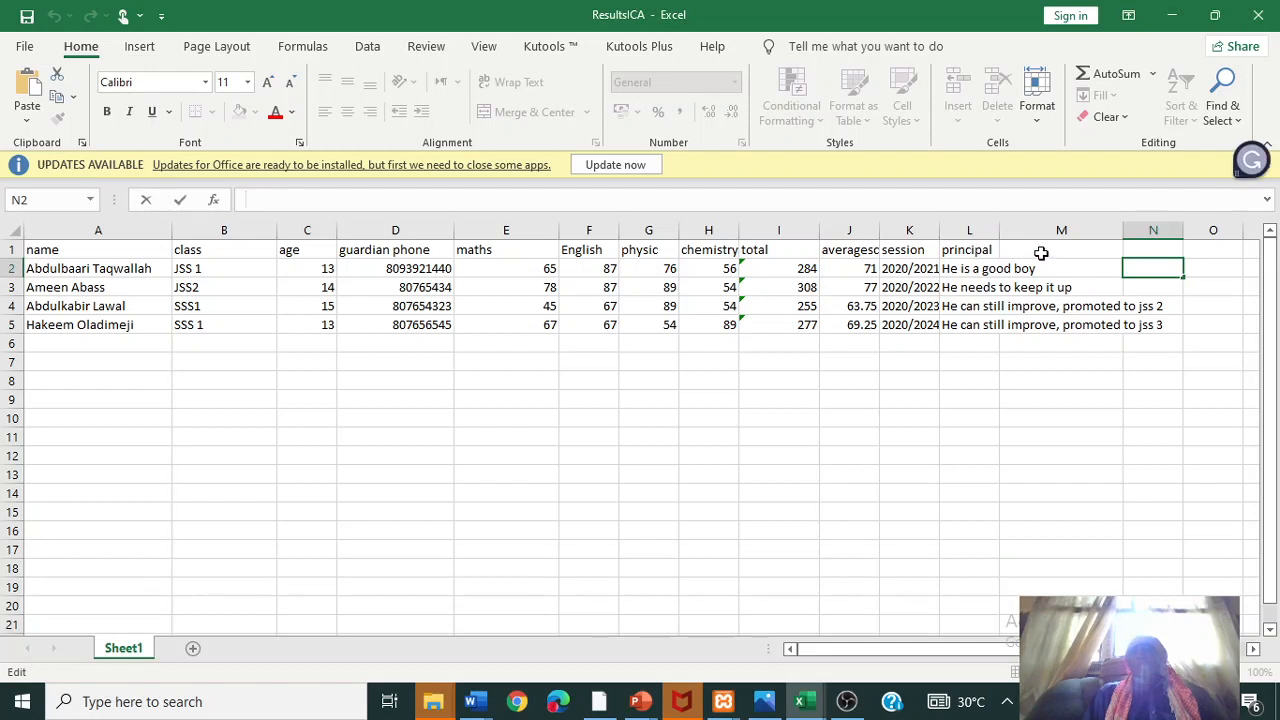
click(1037, 250)
click(1034, 266)
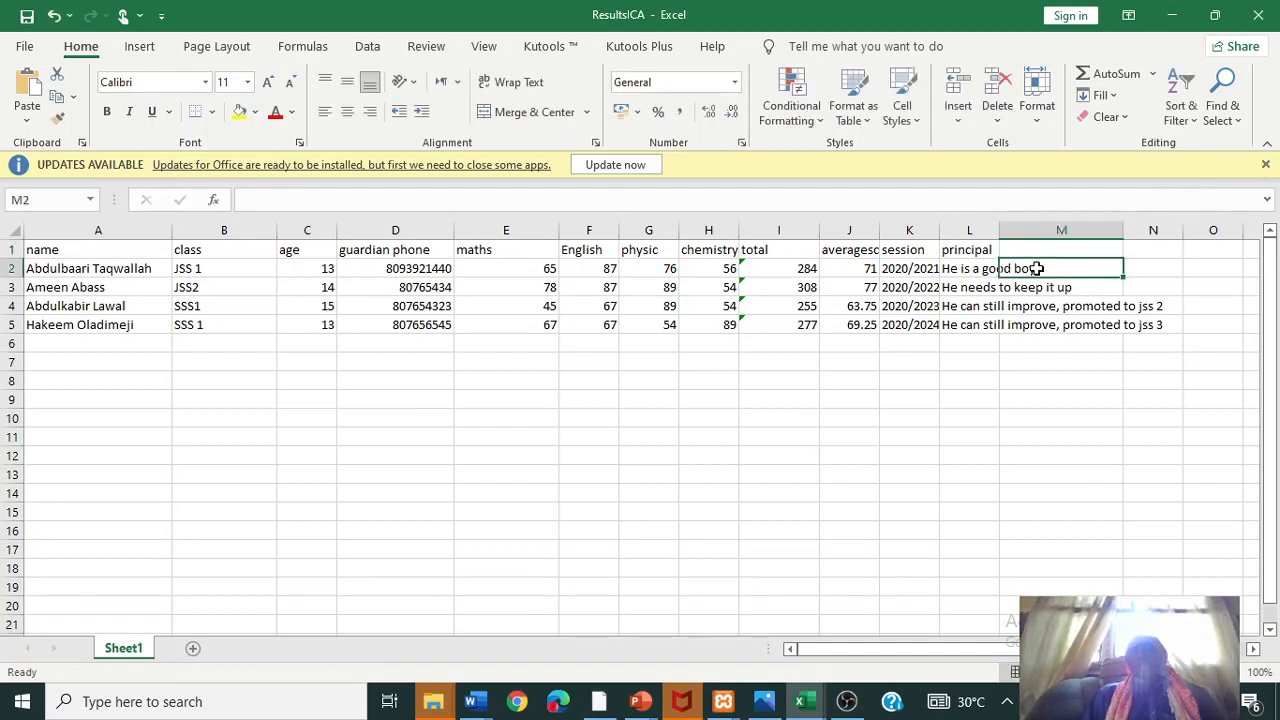
click(1038, 290)
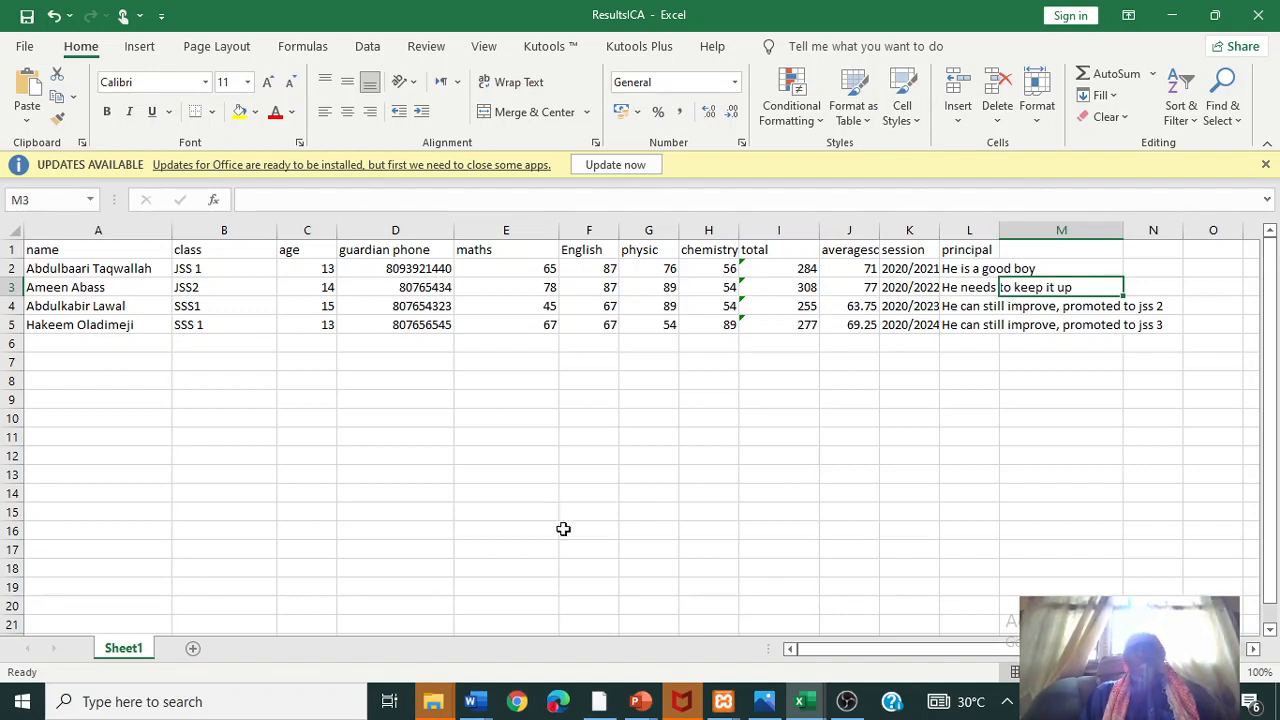
click(612, 706)
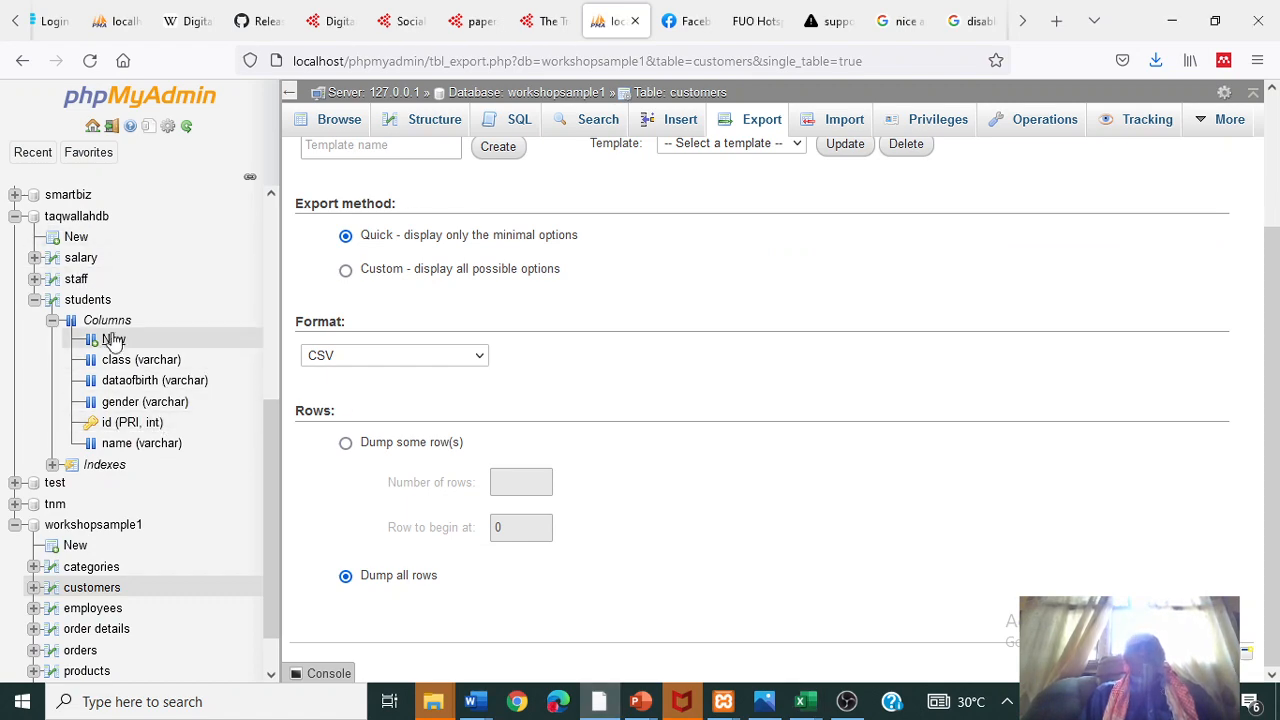
drag(271, 465, 285, 198)
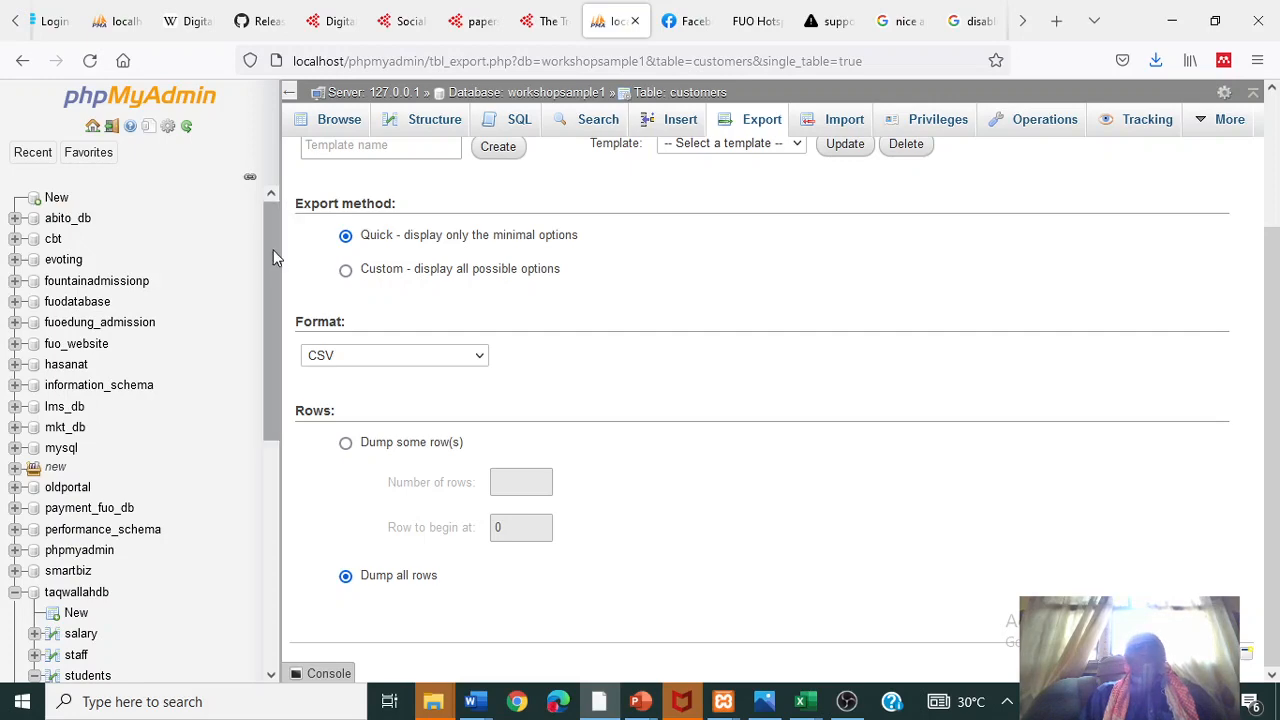
drag(273, 269, 273, 438)
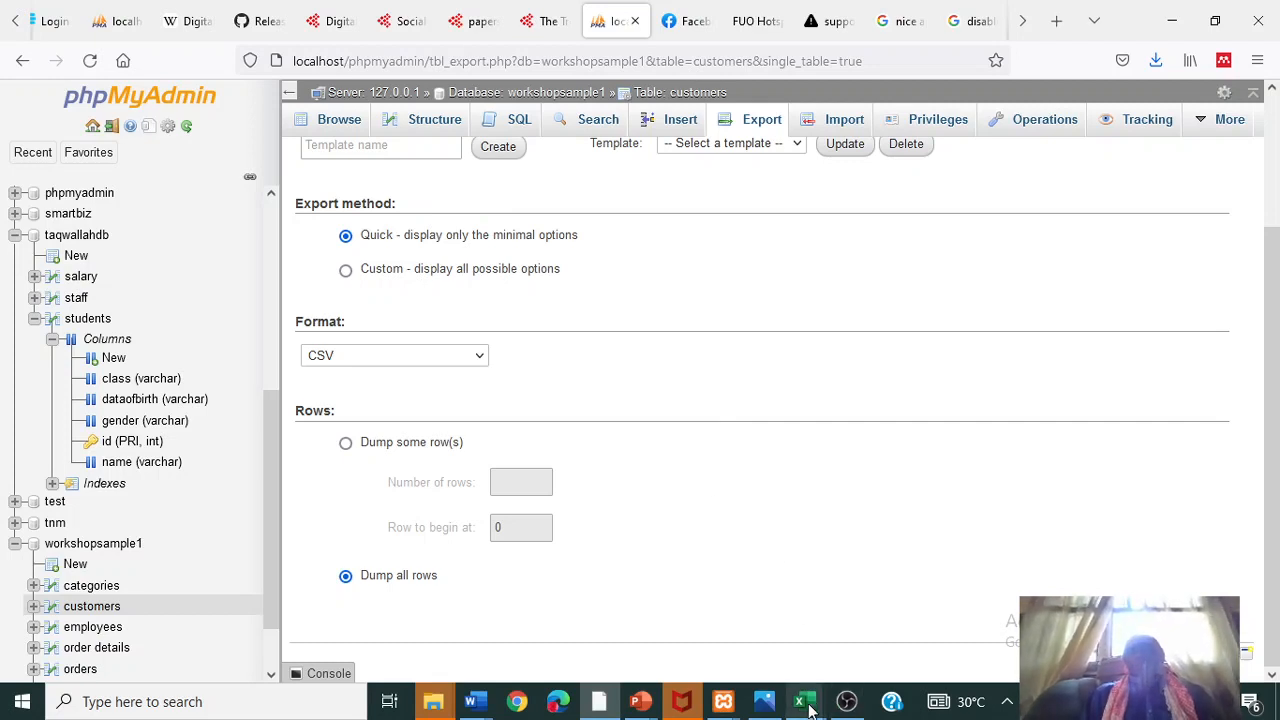
mouse_move(852, 706)
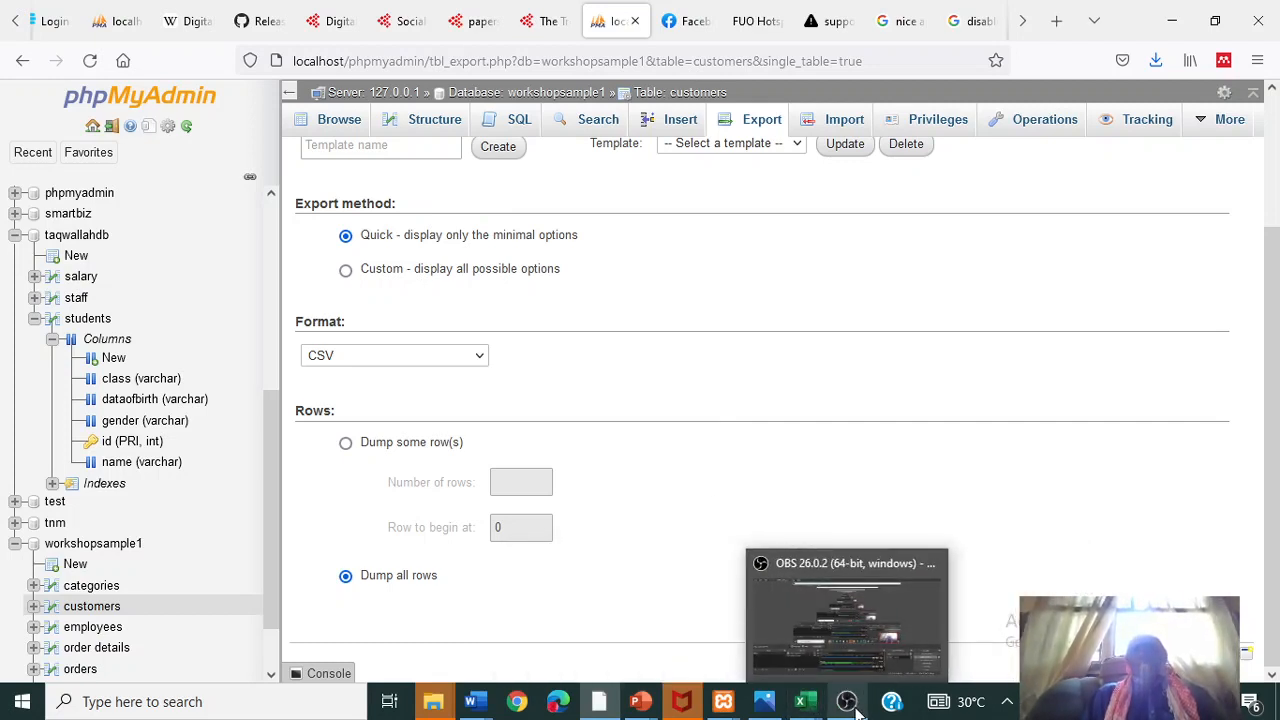